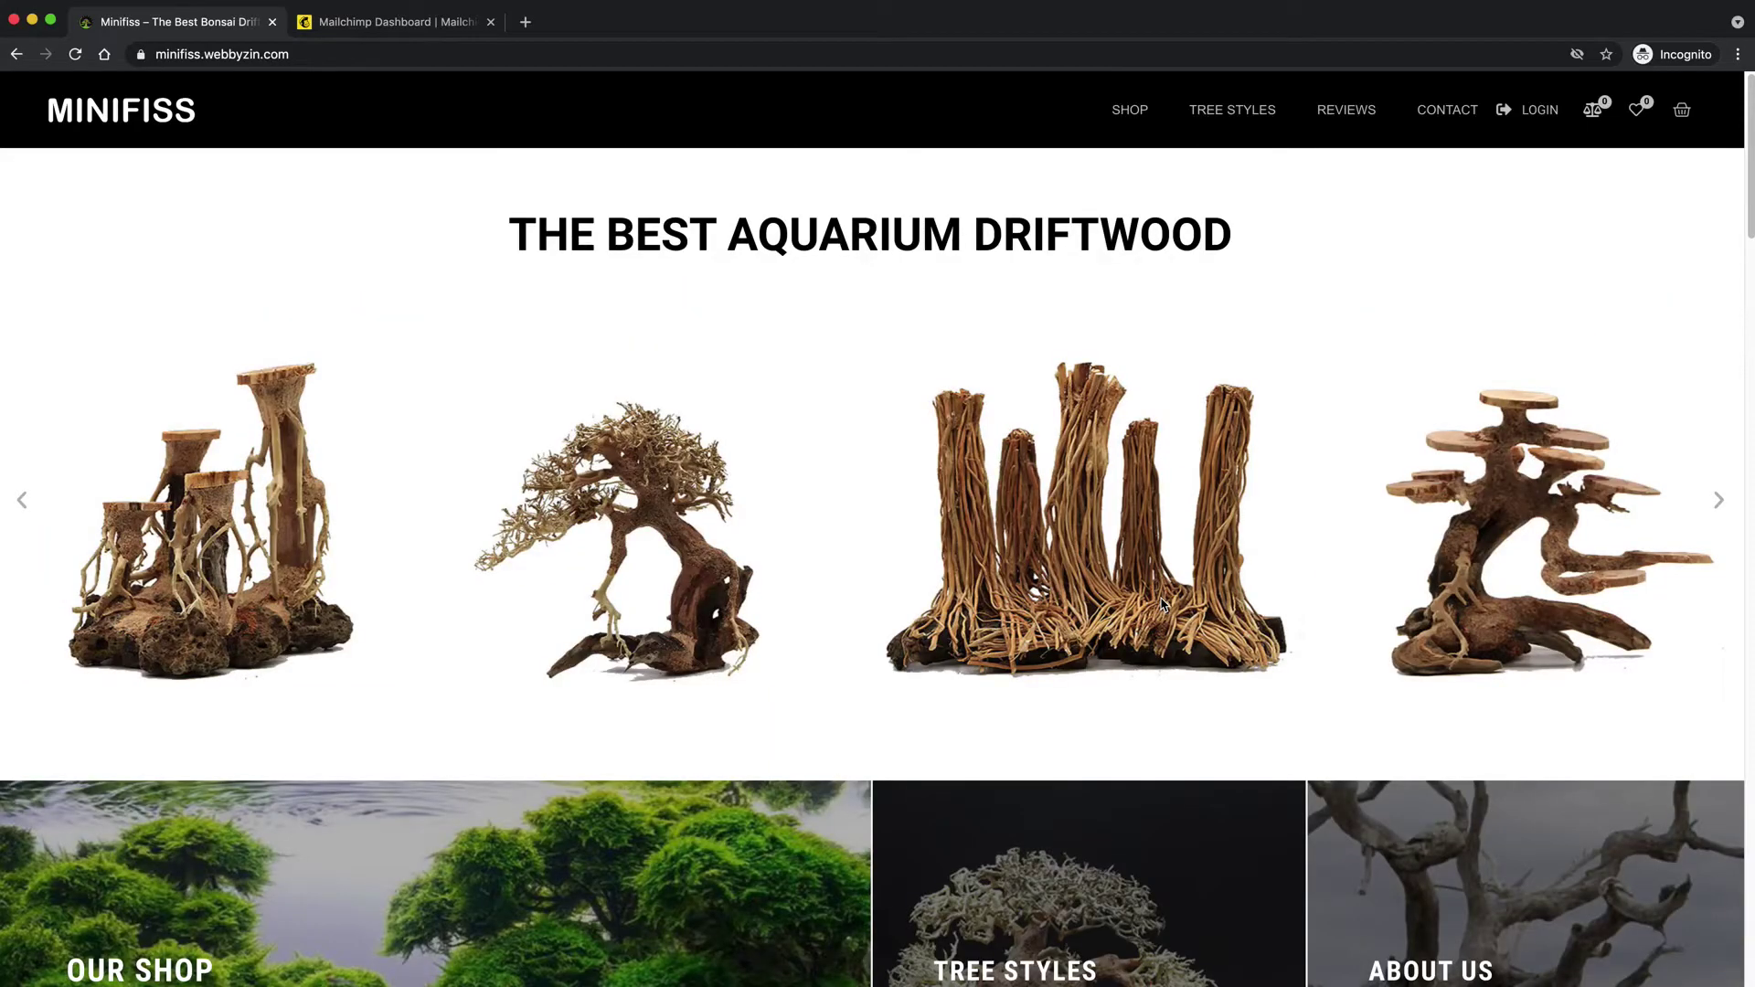
Look over the Mailchimp dashboard in its browser tab
scroll(1163, 604, down, 20)
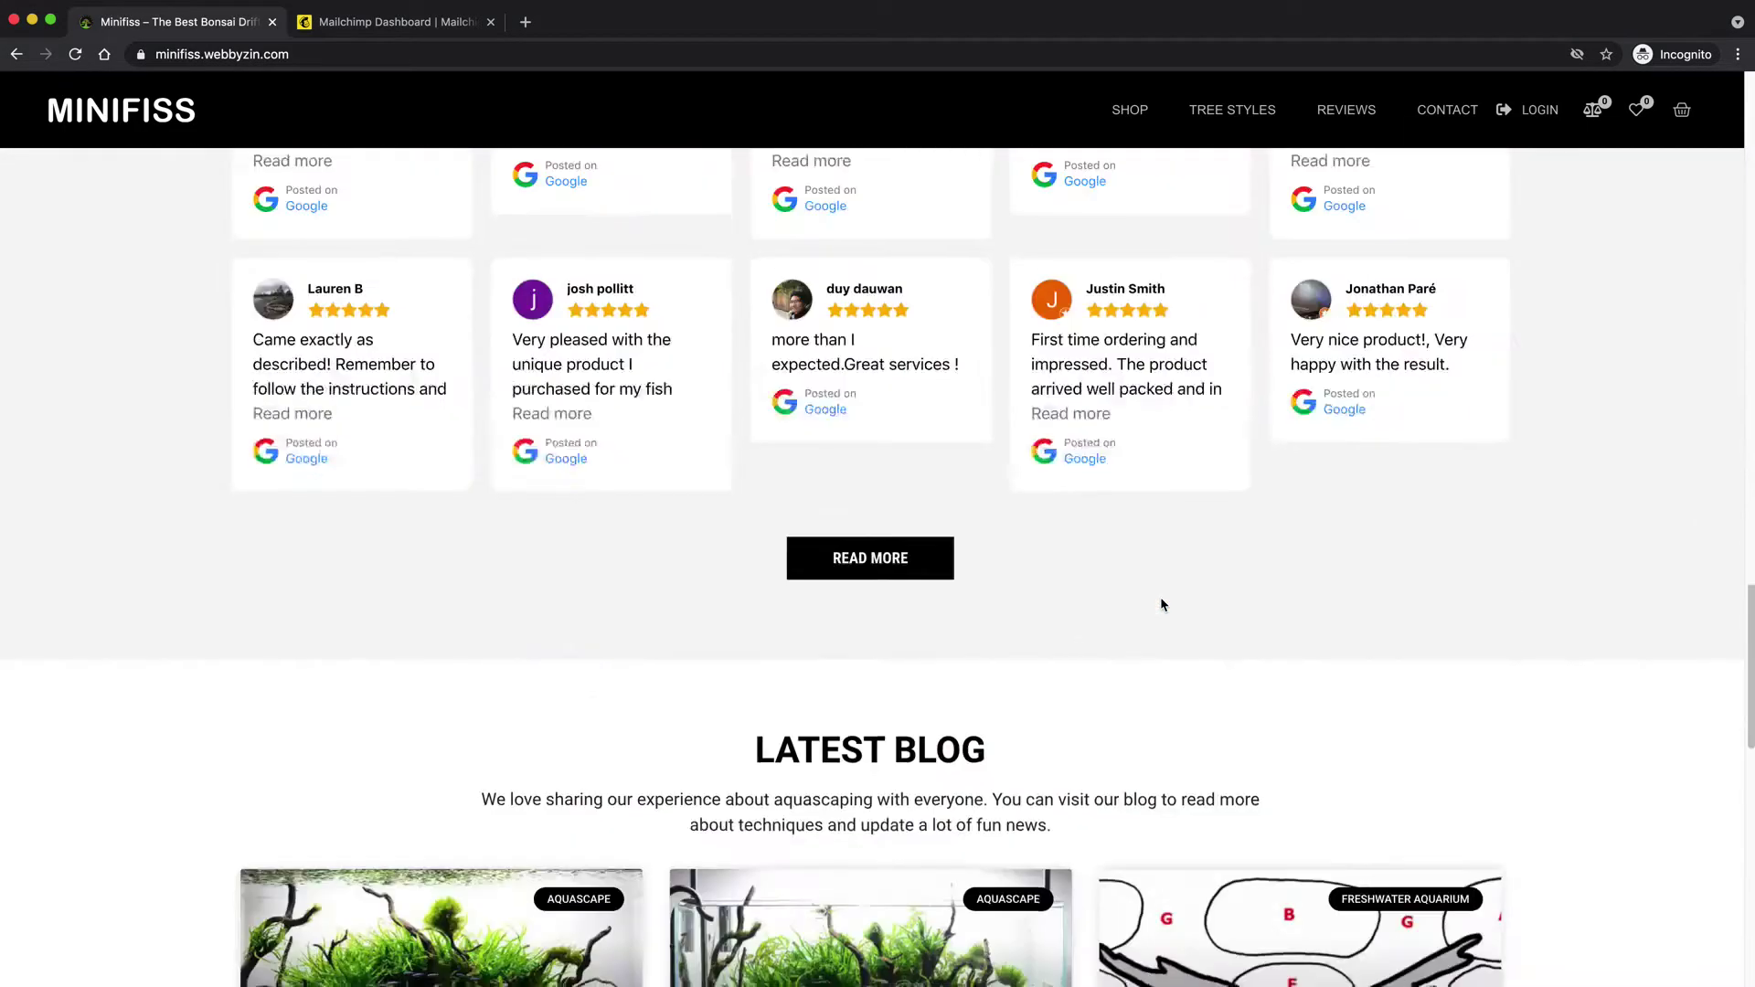
scroll(1163, 604, down, 10)
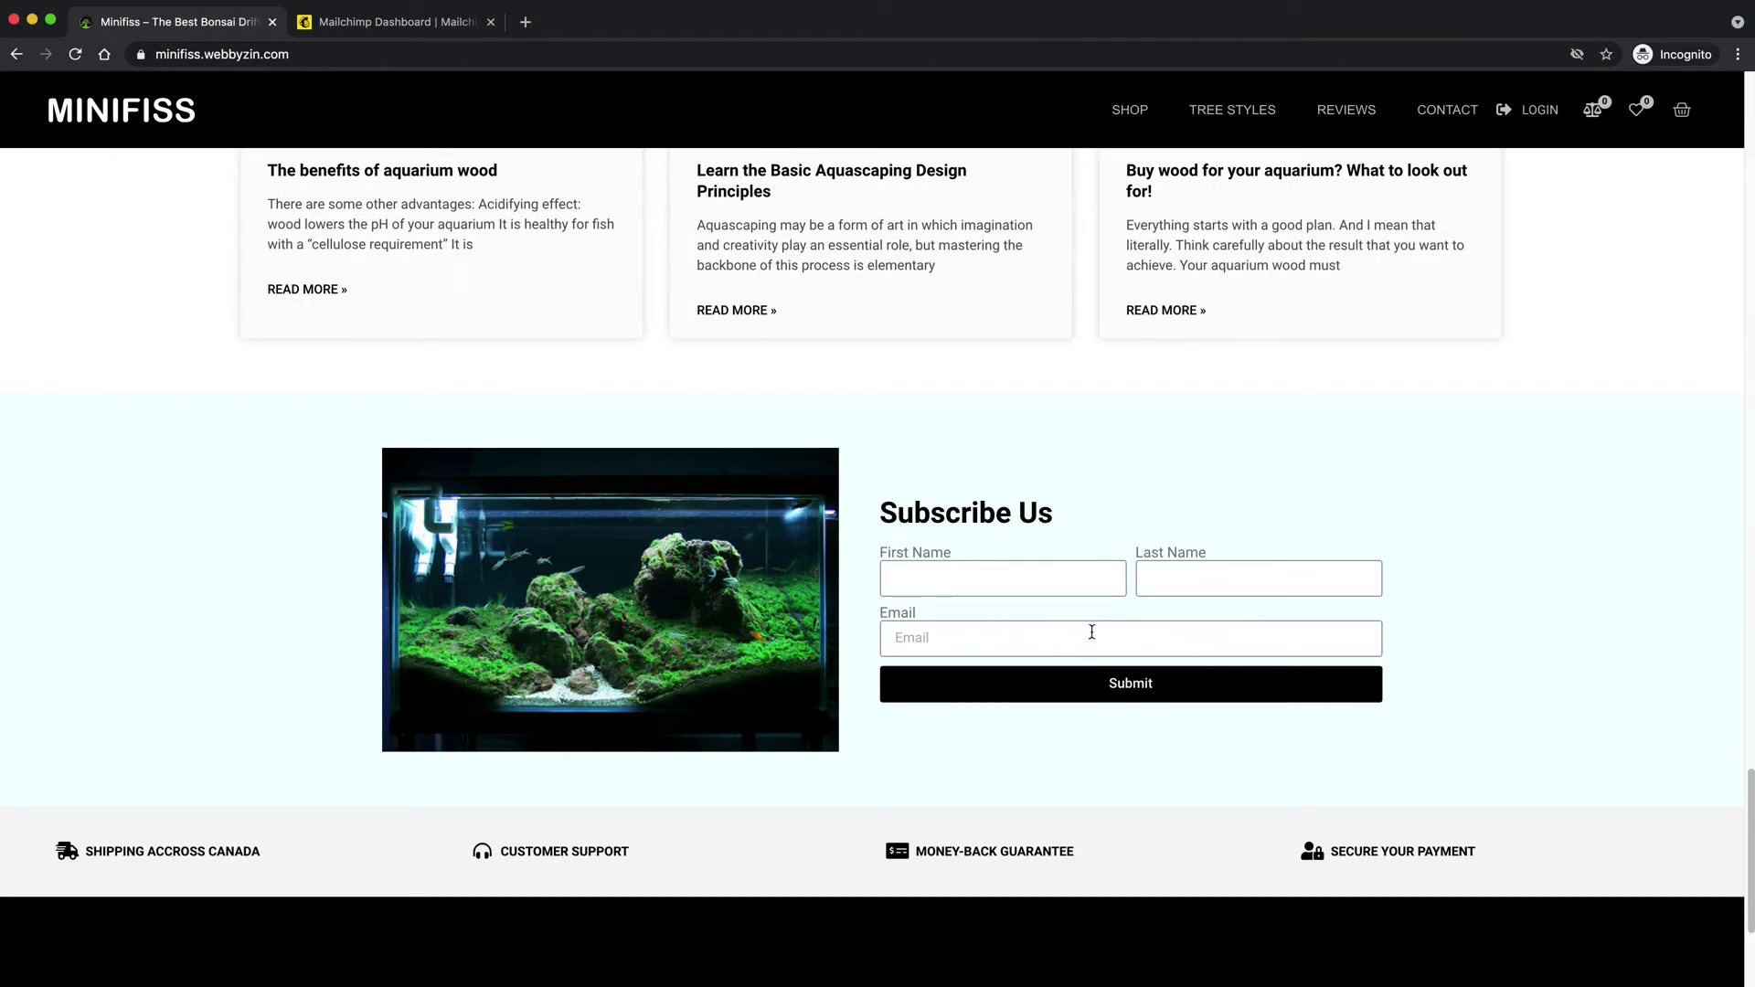
click(426, 27)
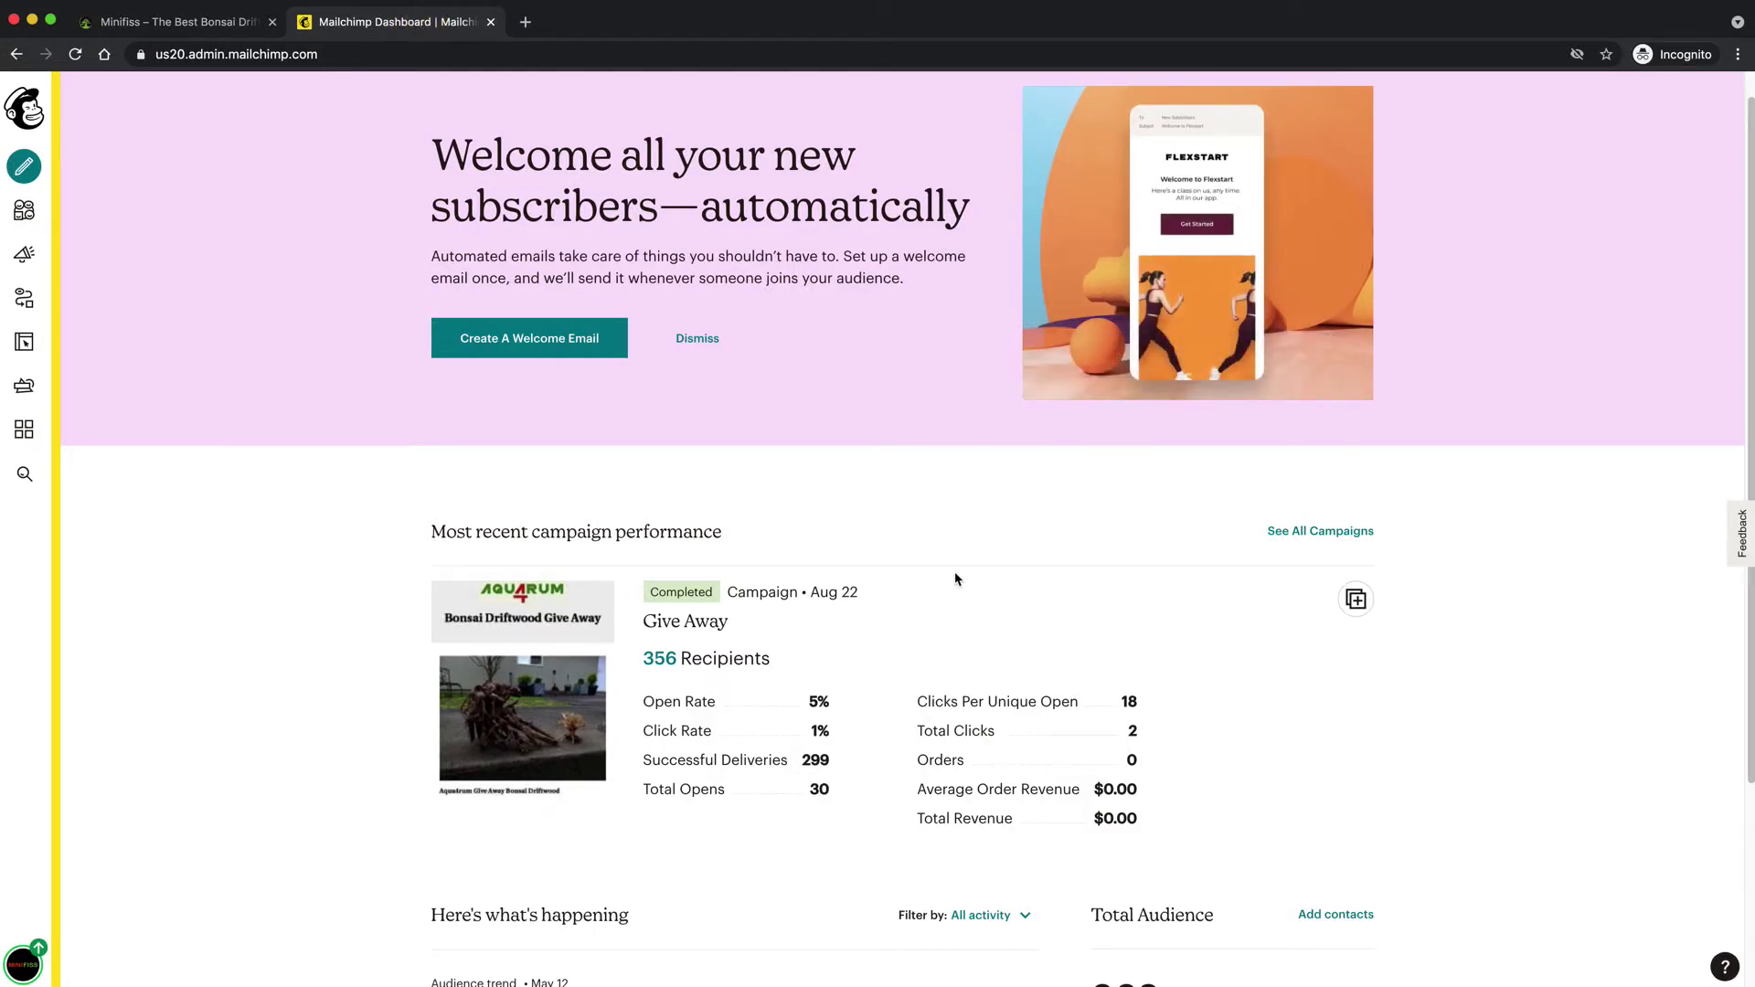
scroll(956, 579, up, 1)
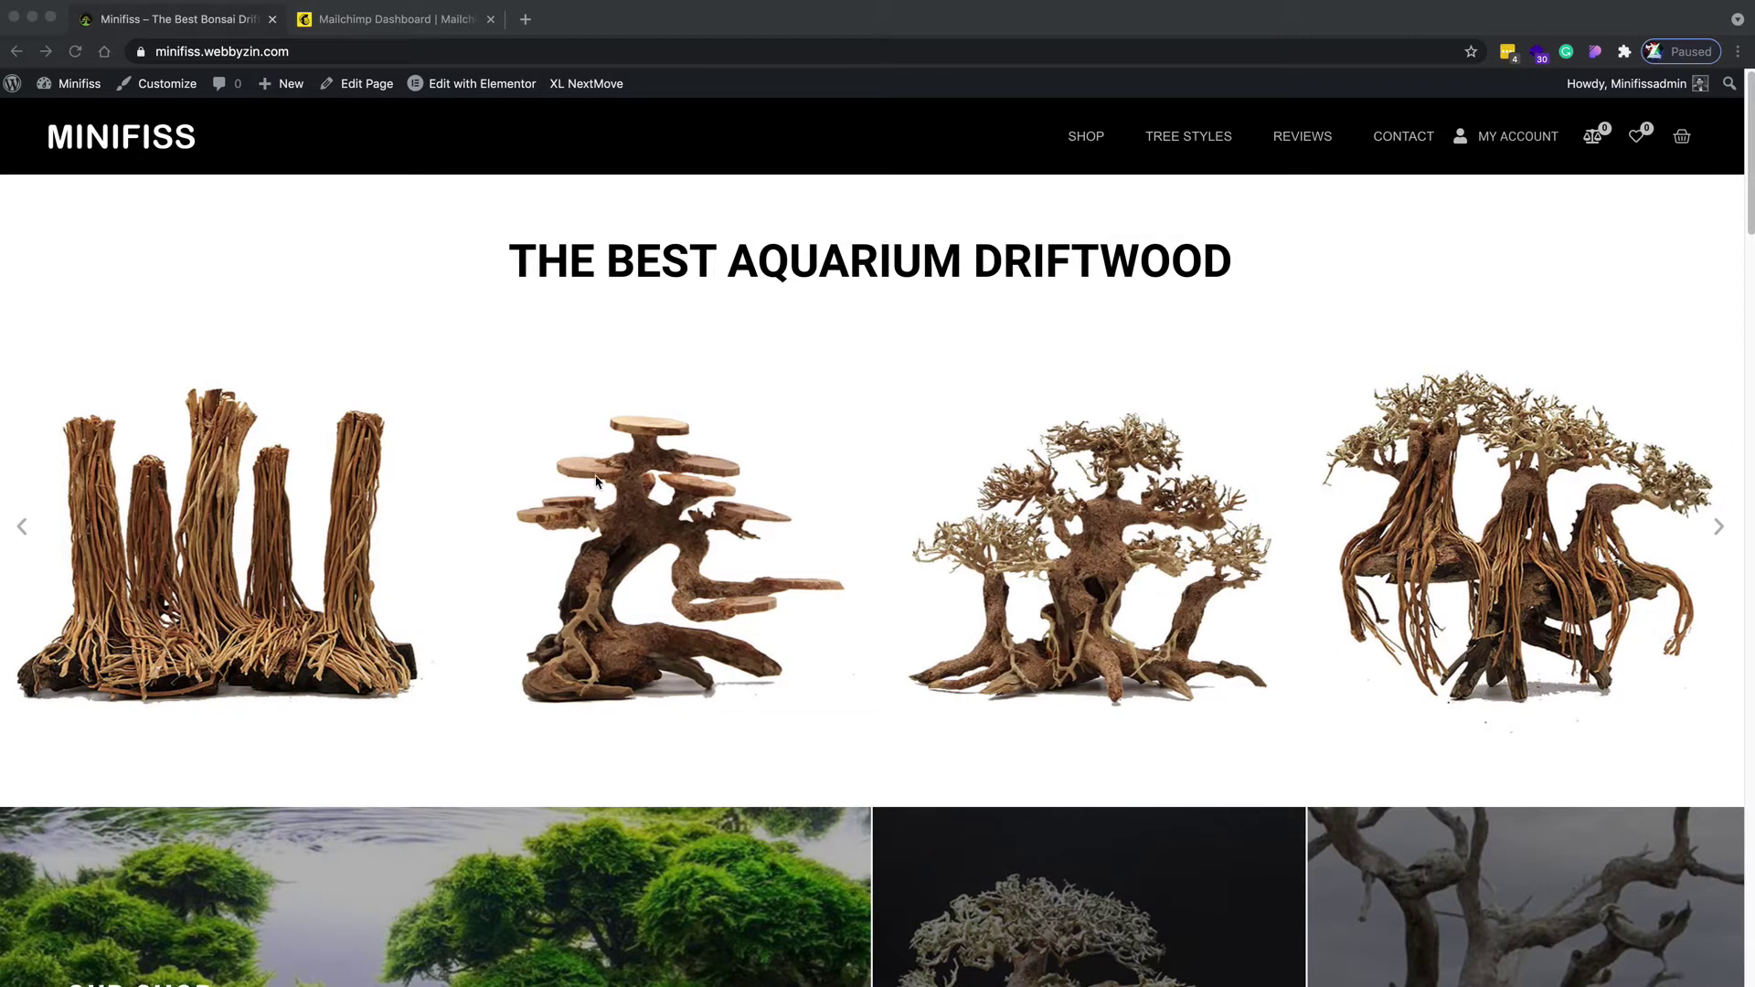
scroll(603, 479, down, 3)
click(377, 20)
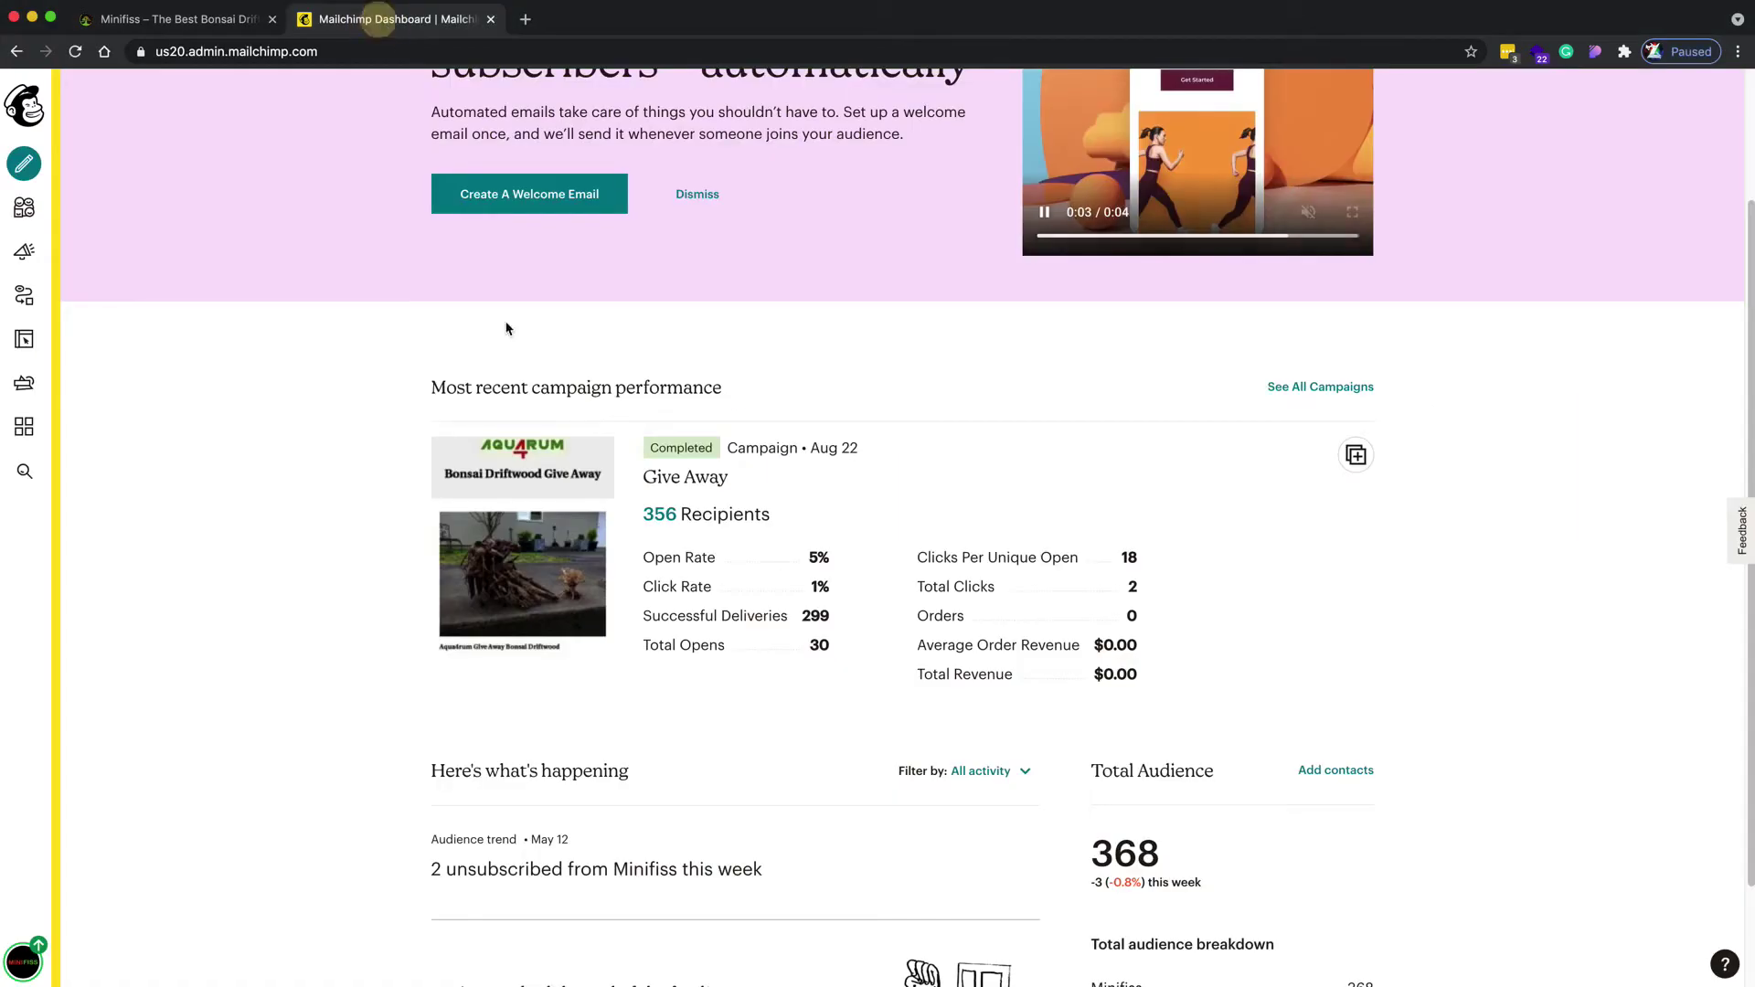
scroll(549, 457, up, 2)
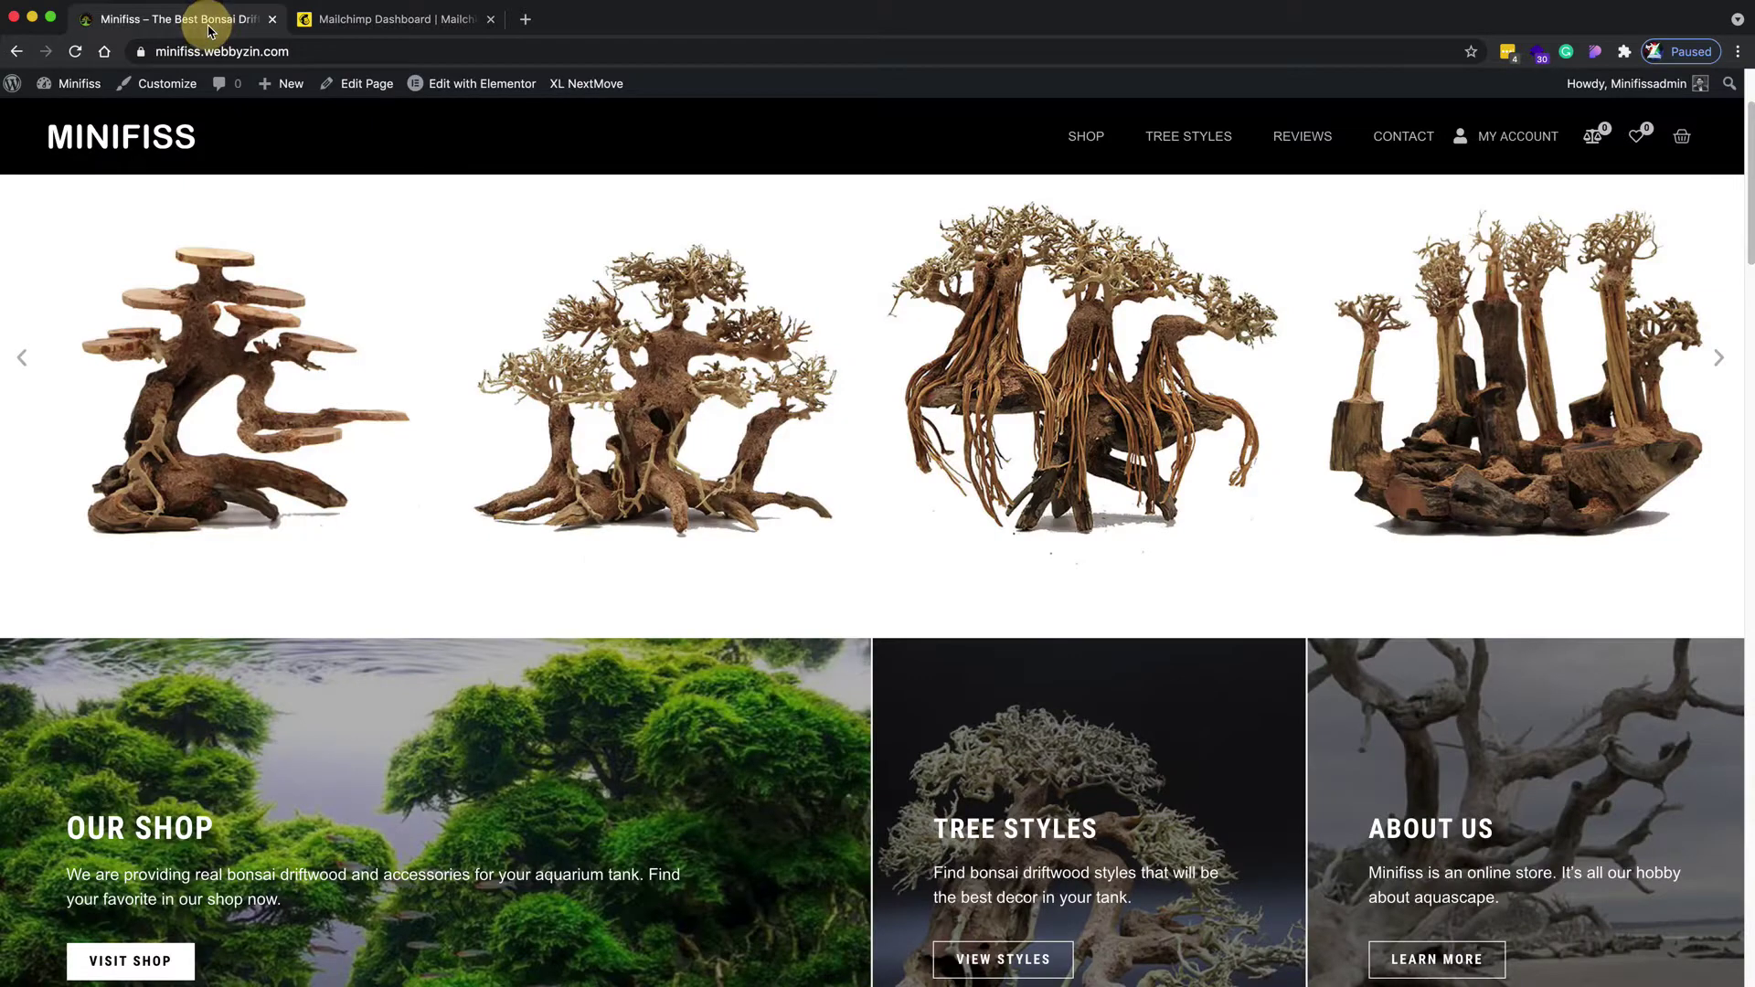
Return to the Minifiss store and open the About WordPress 5.7.1 admin page
click(205, 19)
scroll(594, 569, up, 2)
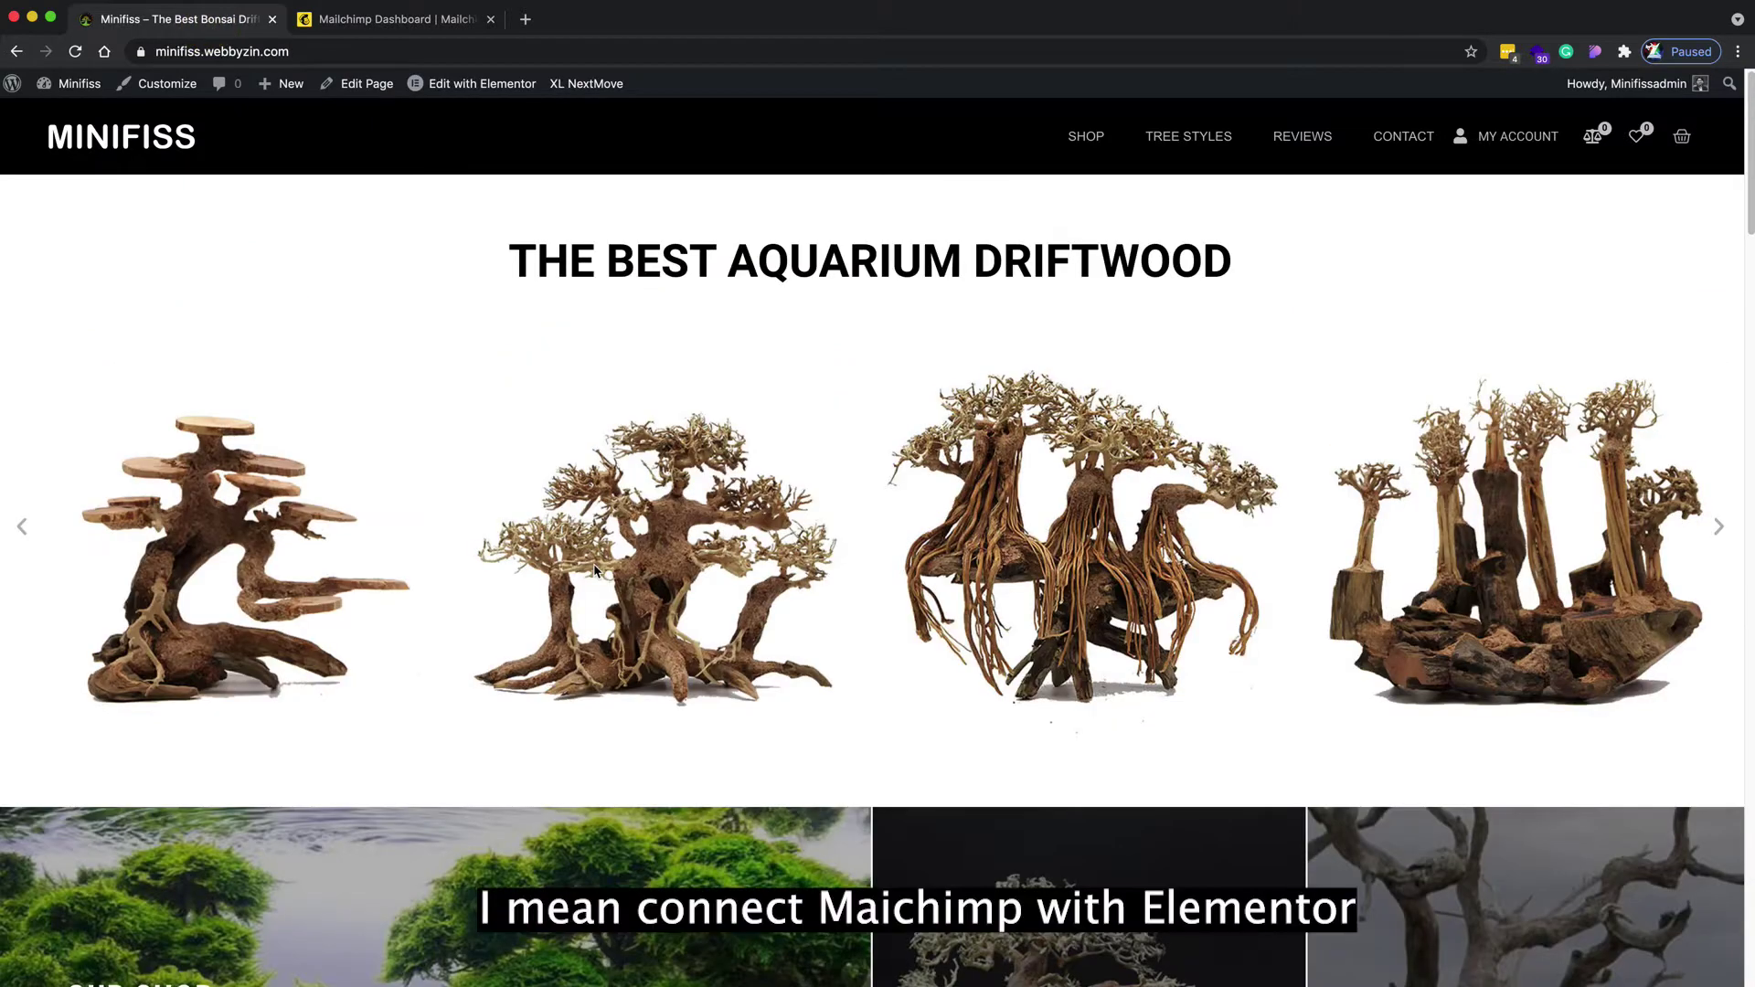
scroll(211, 377, down, 2)
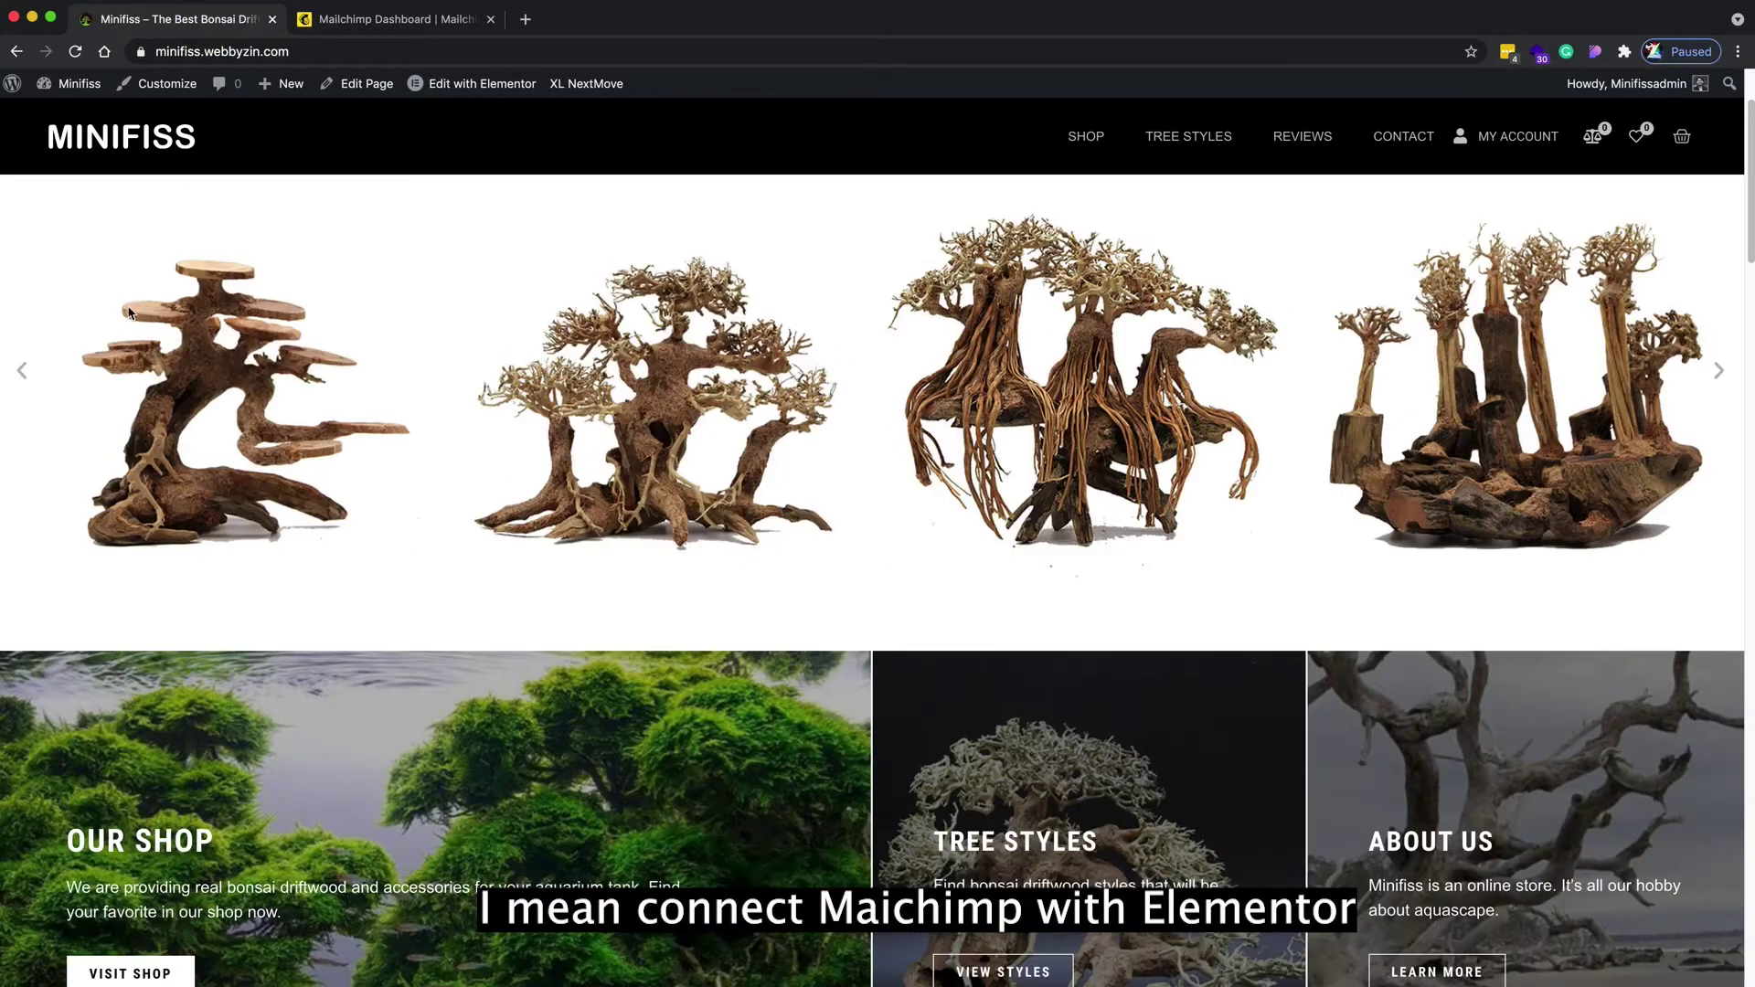
click(15, 85)
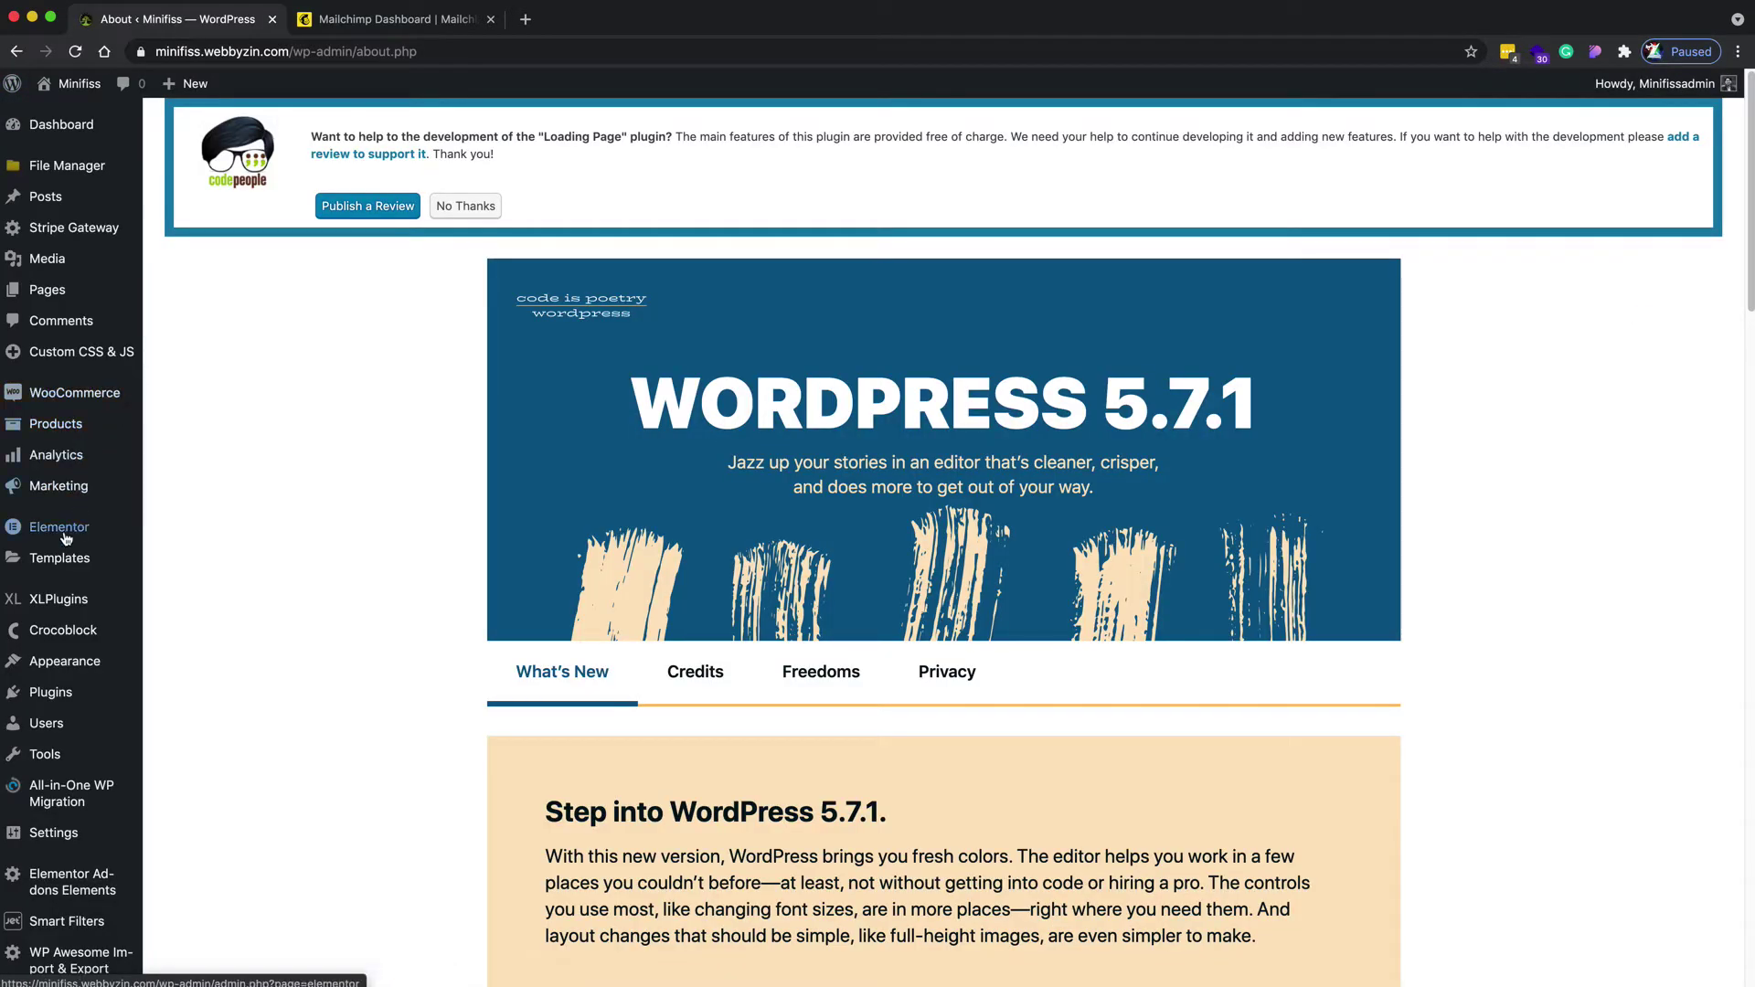
Check Elementor's Integrations settings, finding the MailChimp API Key empty, then go back to Mailchimp
mouse_move(65, 541)
click(240, 537)
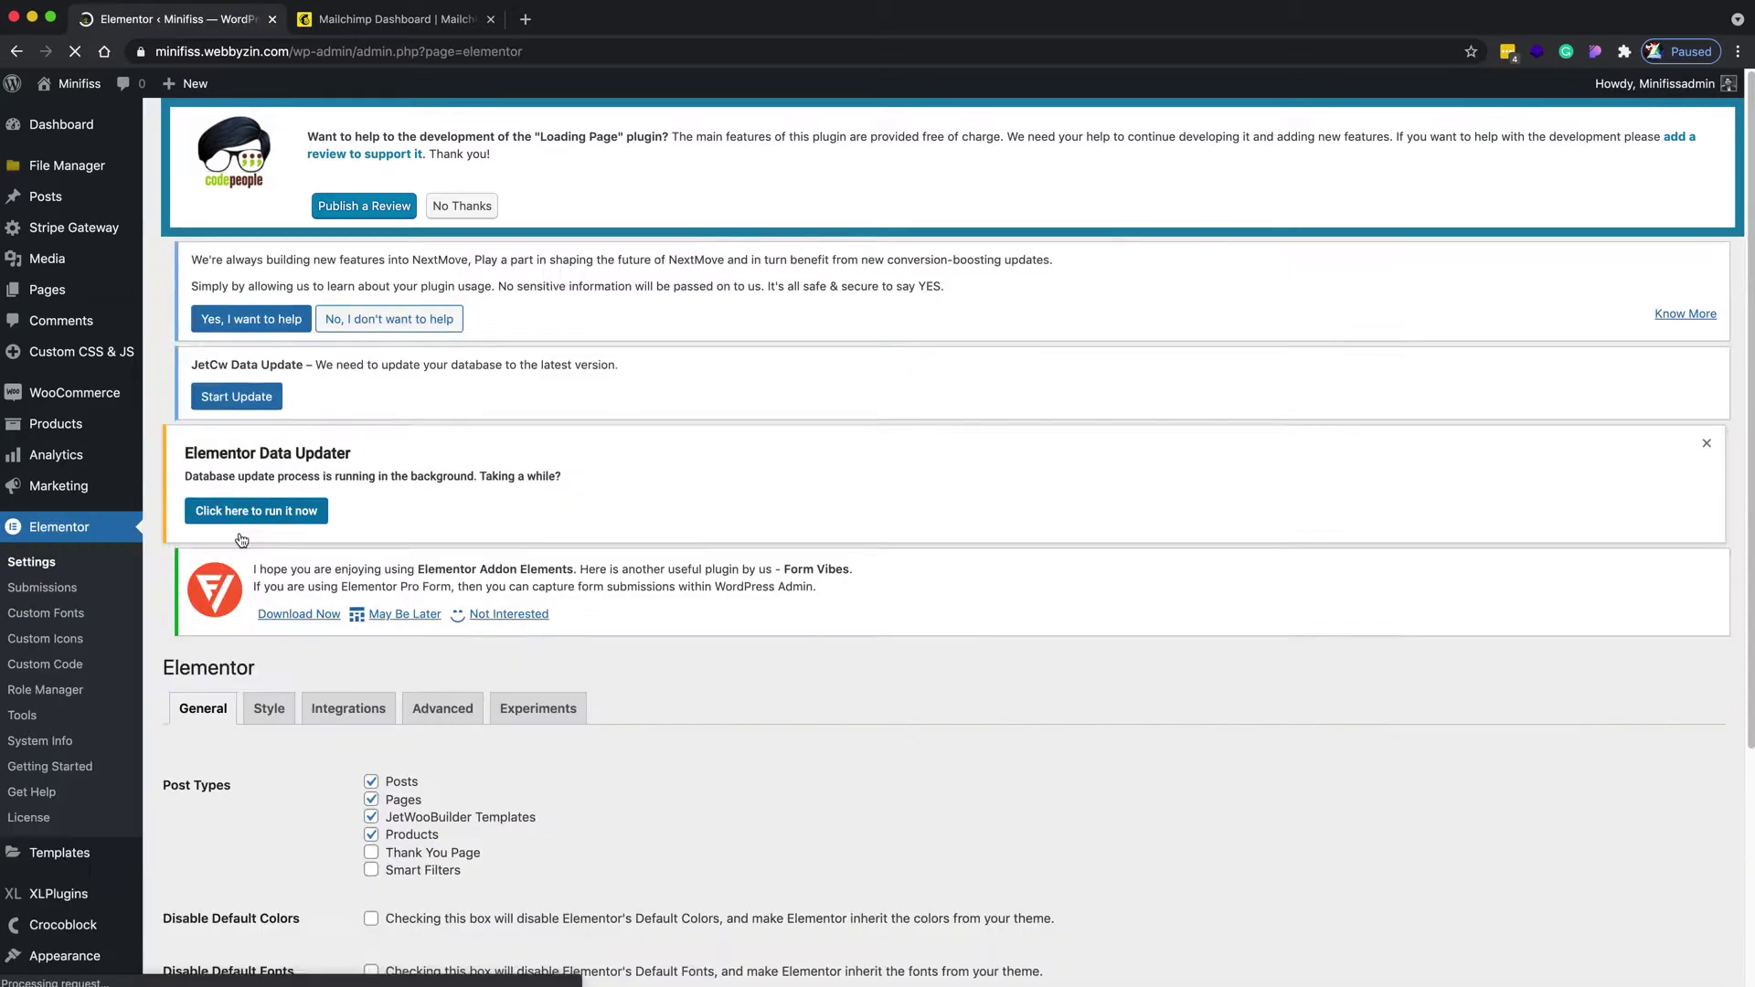
scroll(713, 510, down, 4)
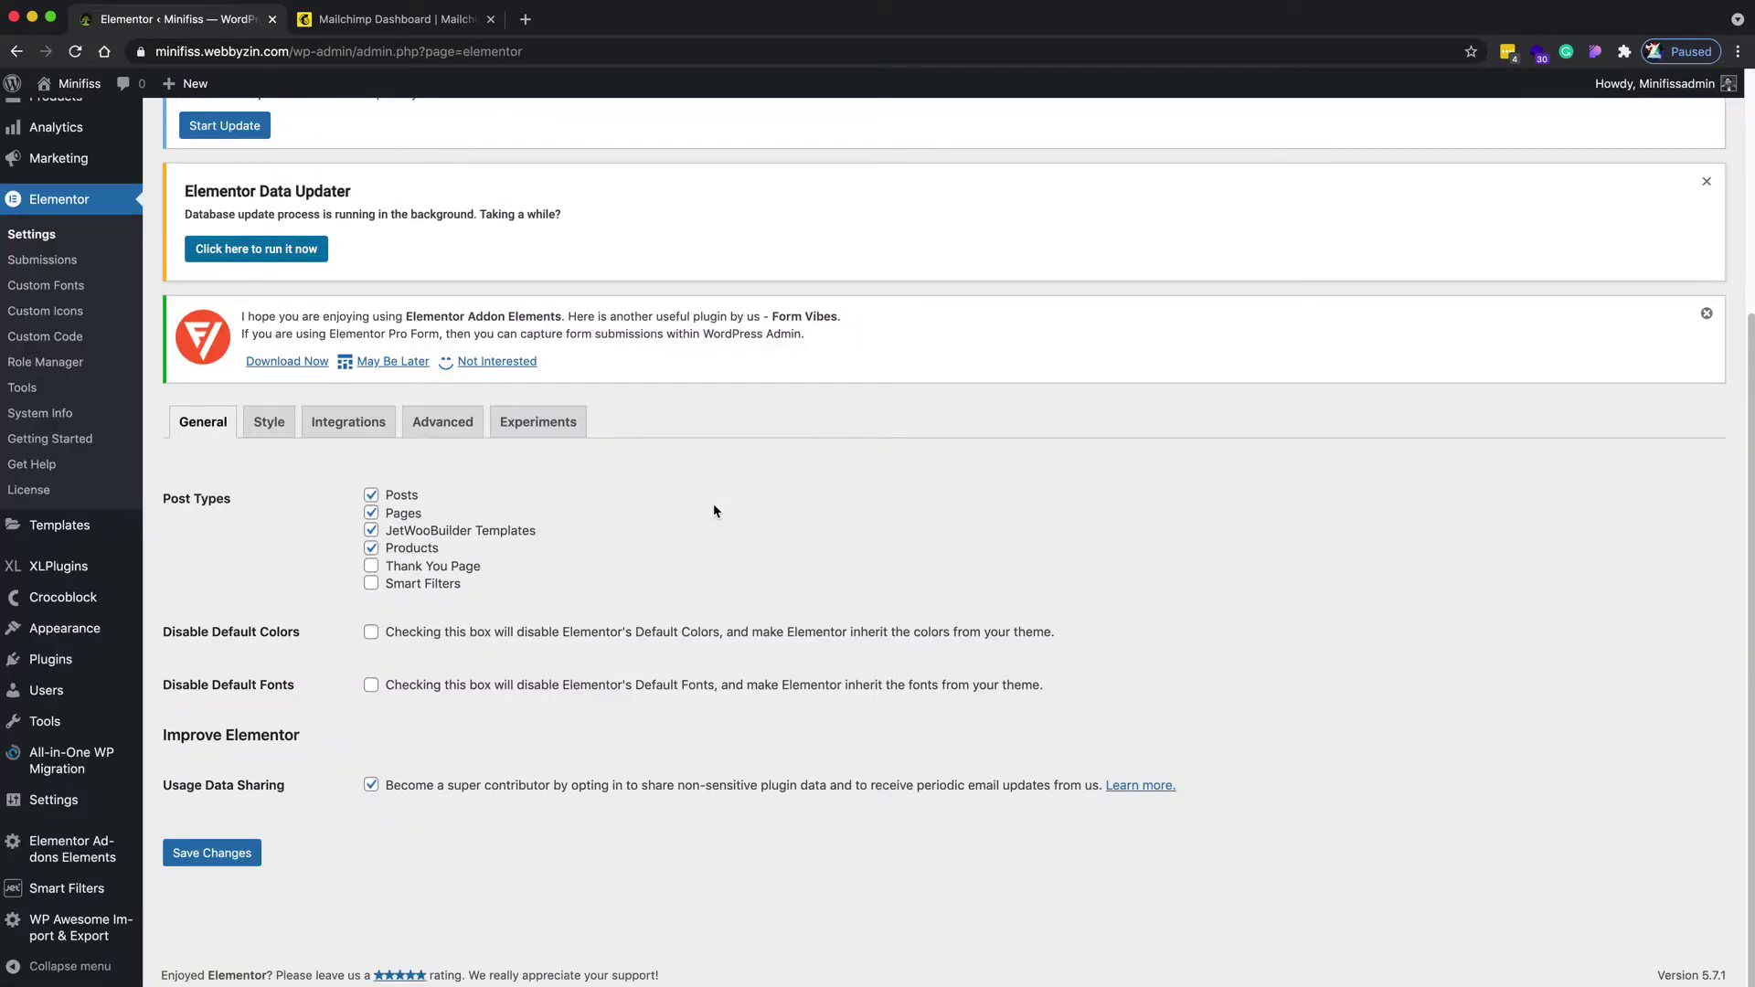
click(346, 430)
scroll(345, 439, down, 5)
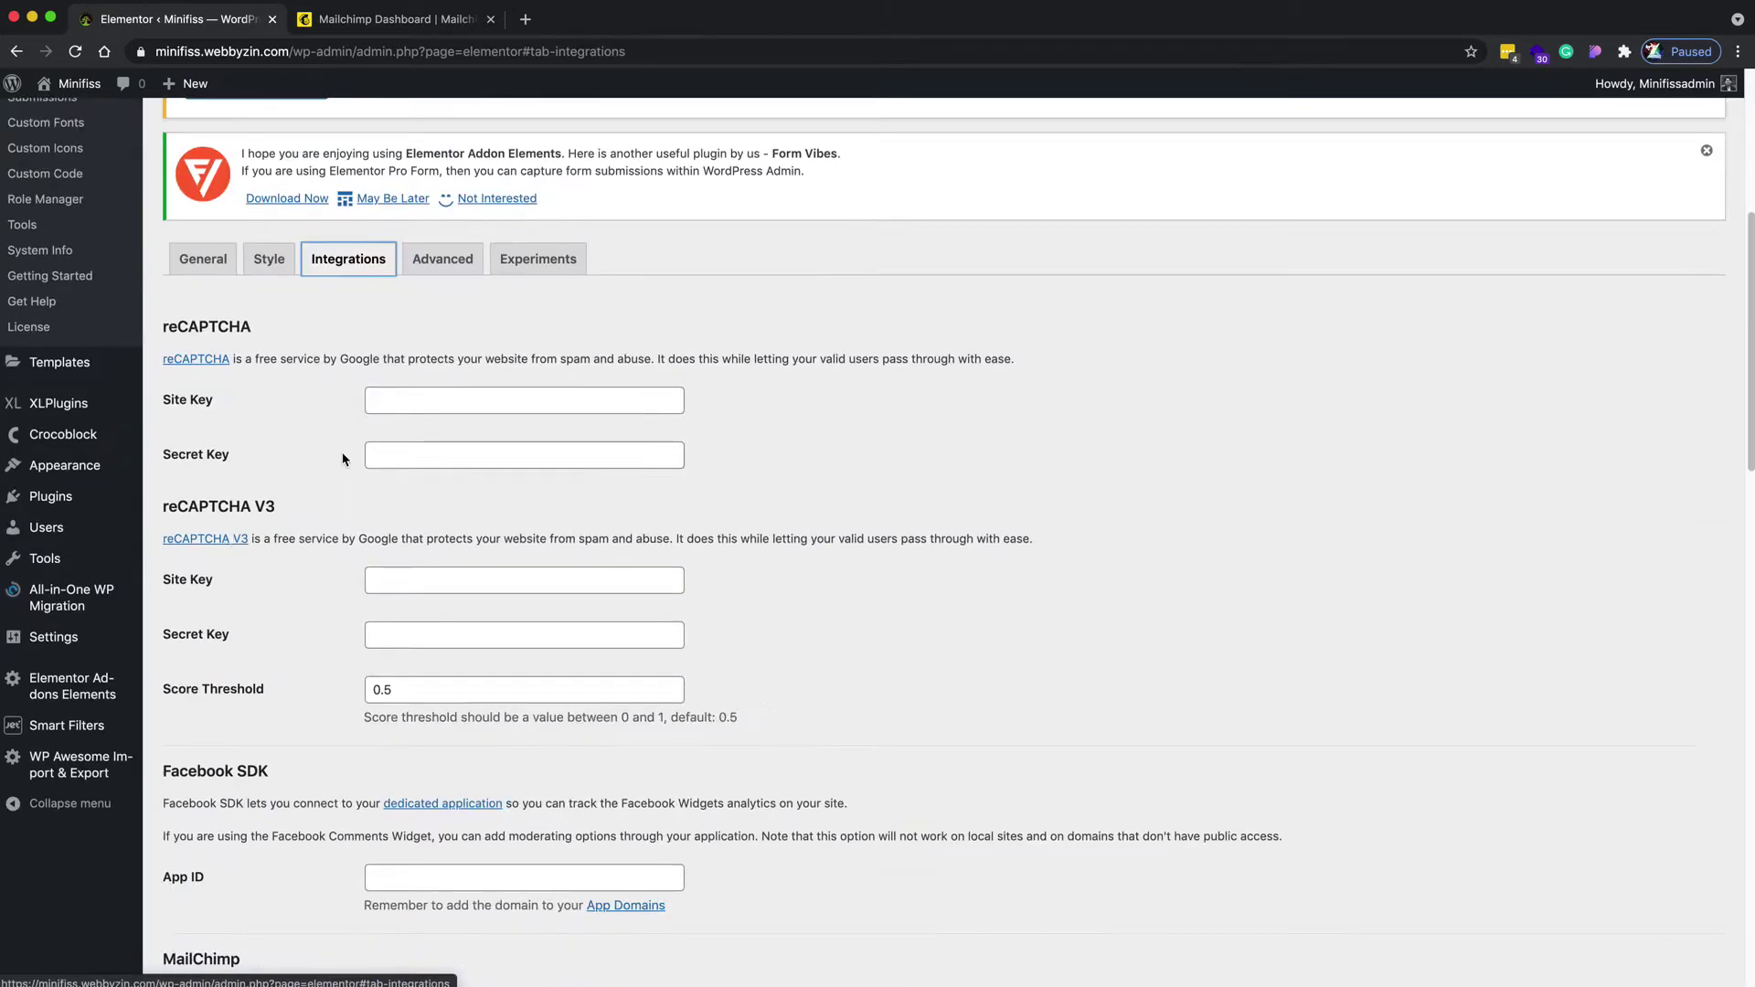
scroll(343, 458, down, 2)
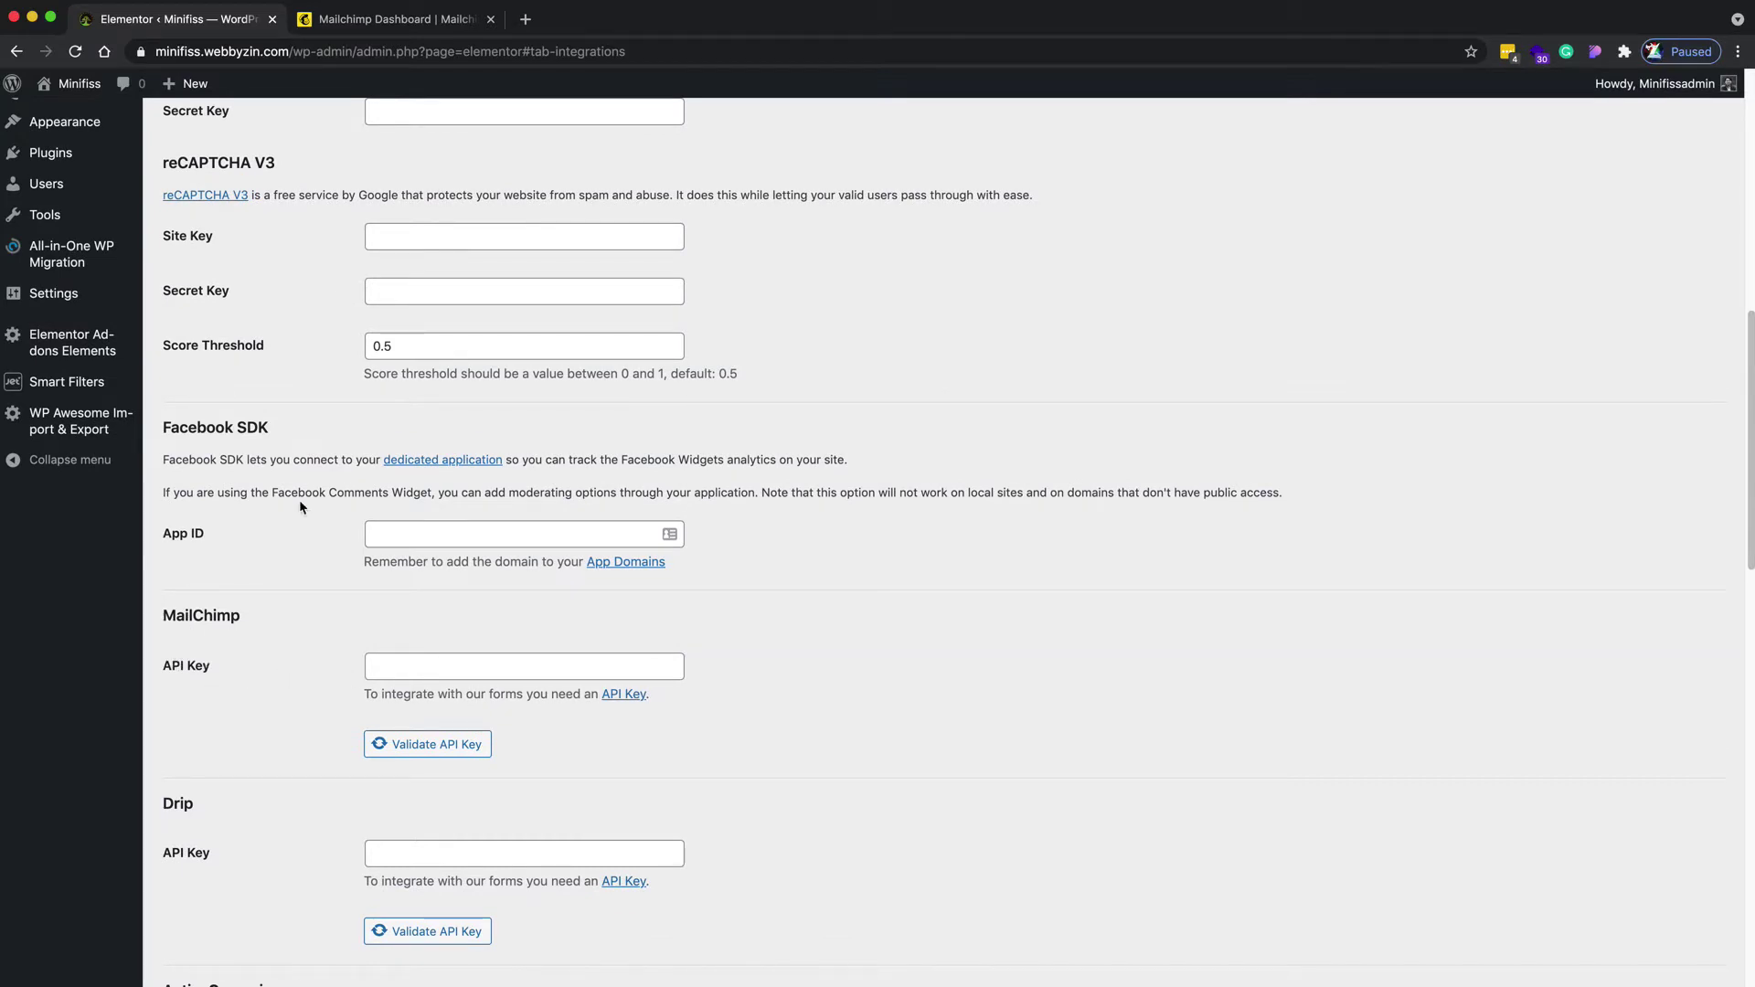
click(402, 22)
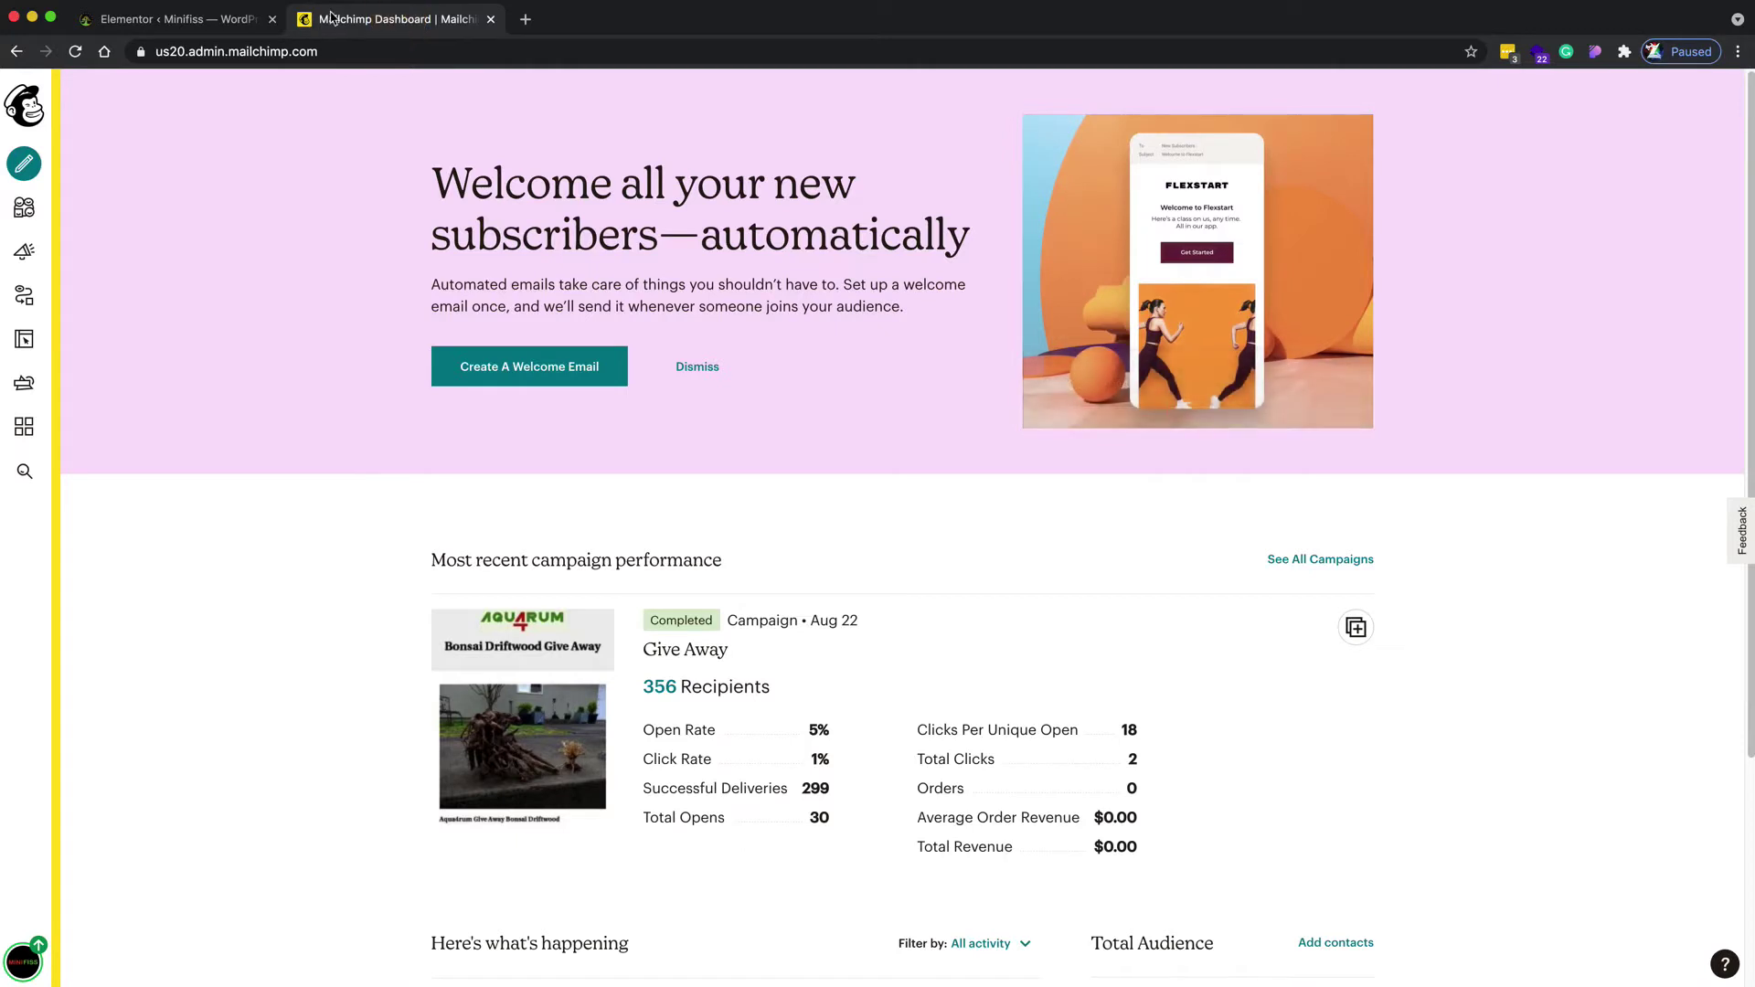
Go to Mailchimp Account > Extras > API keys to list the two existing keys
click(25, 963)
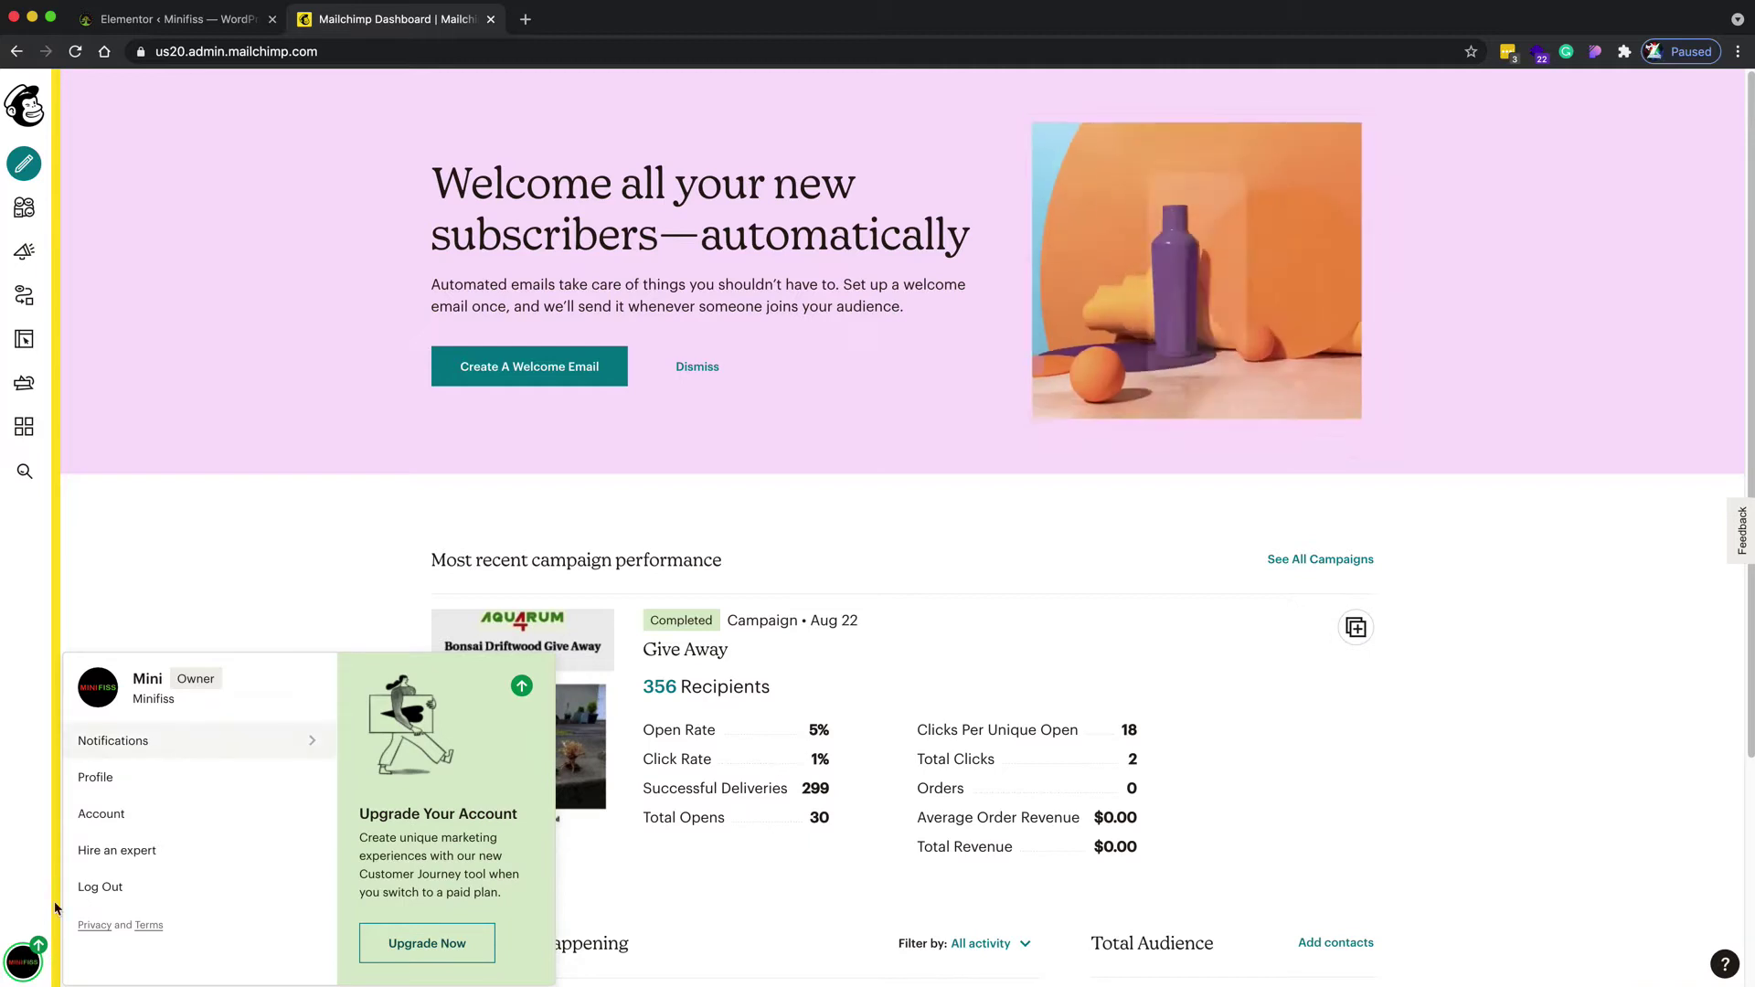
click(120, 826)
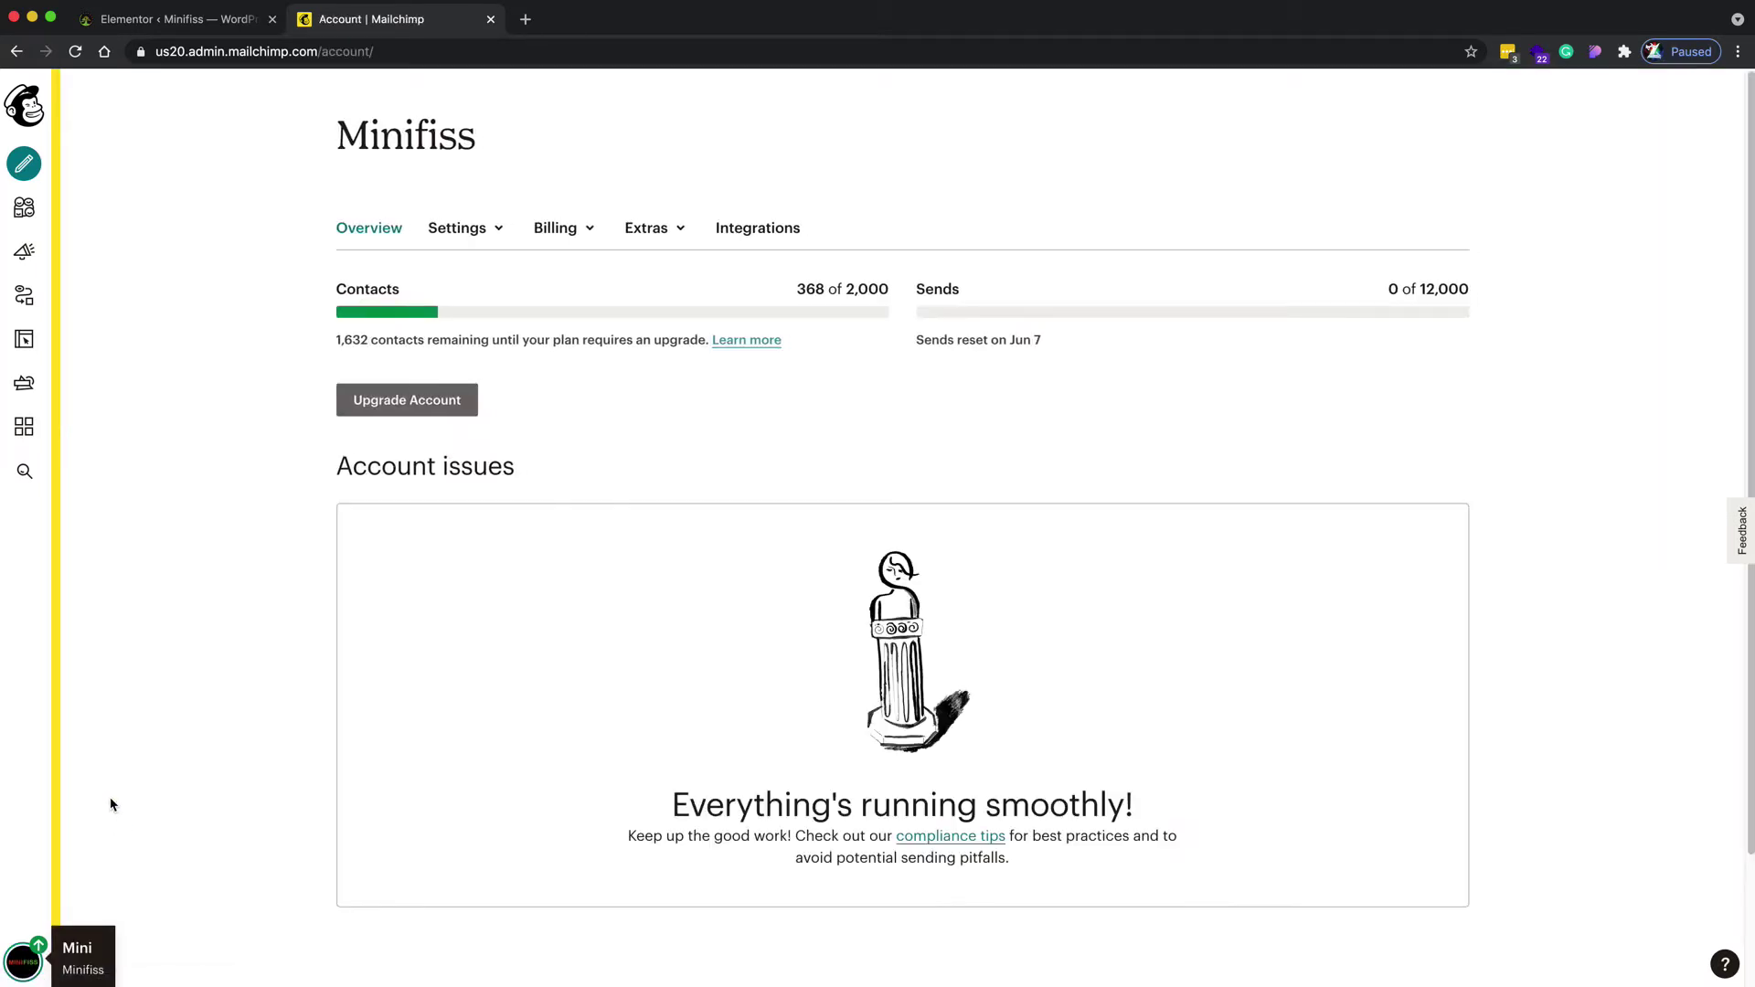
click(647, 233)
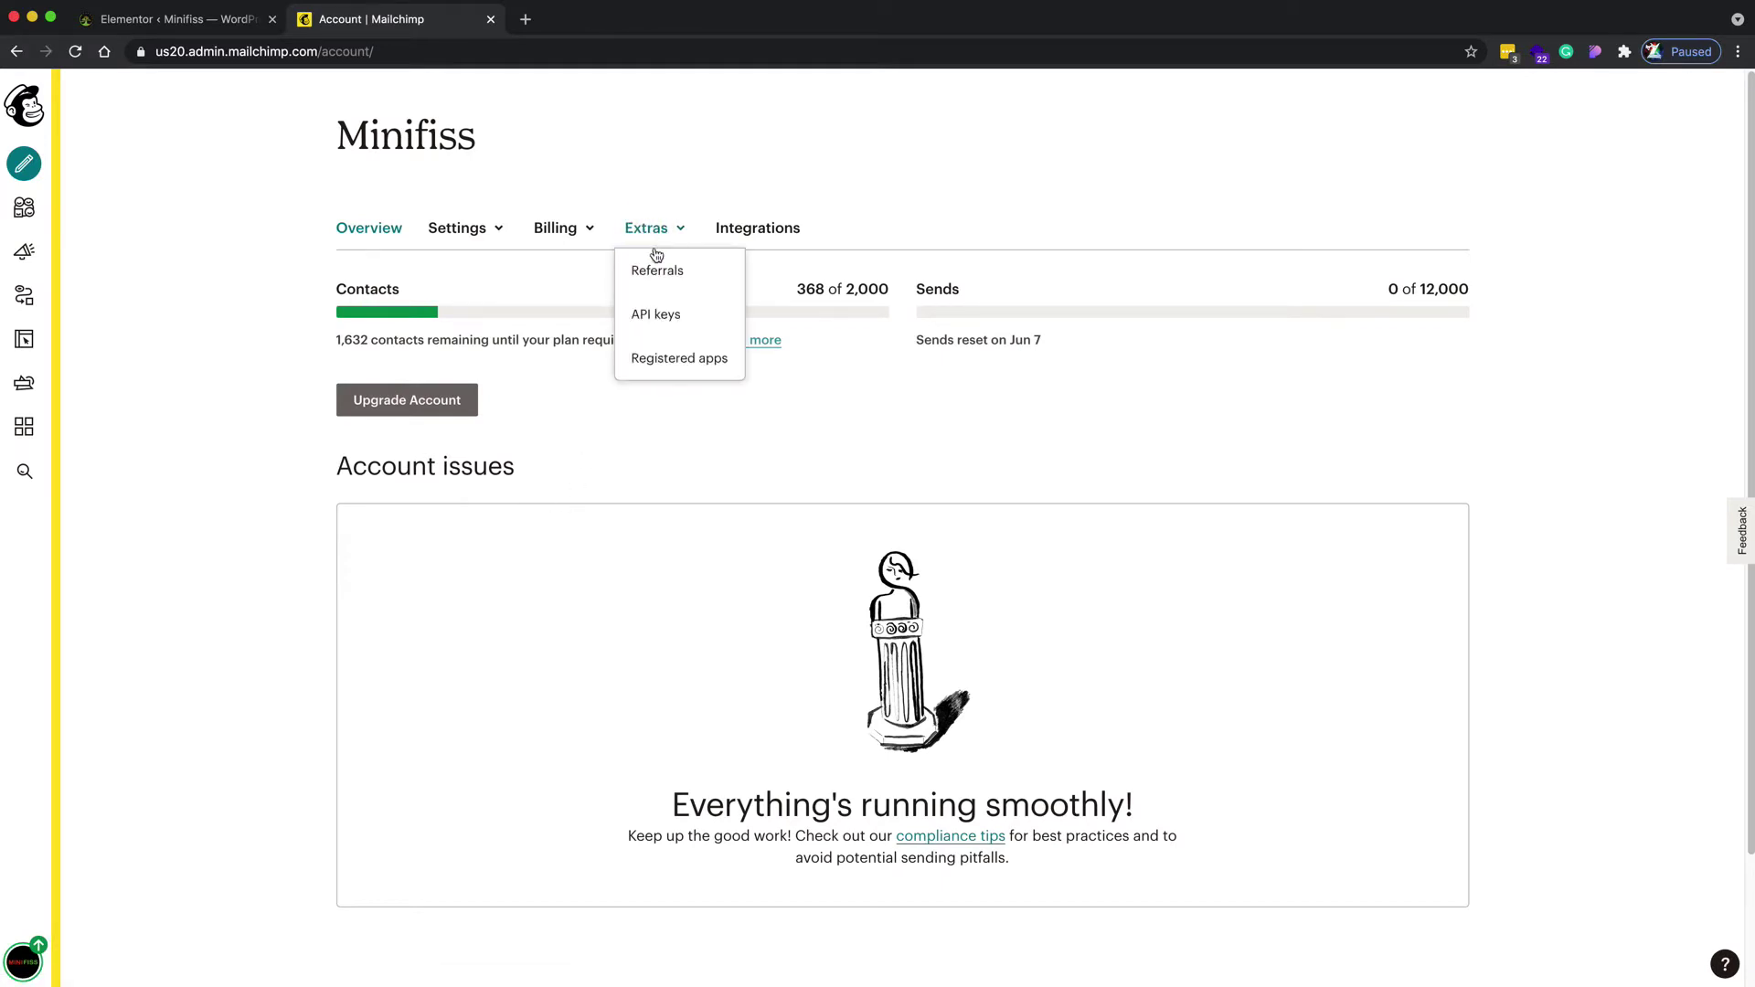
click(647, 315)
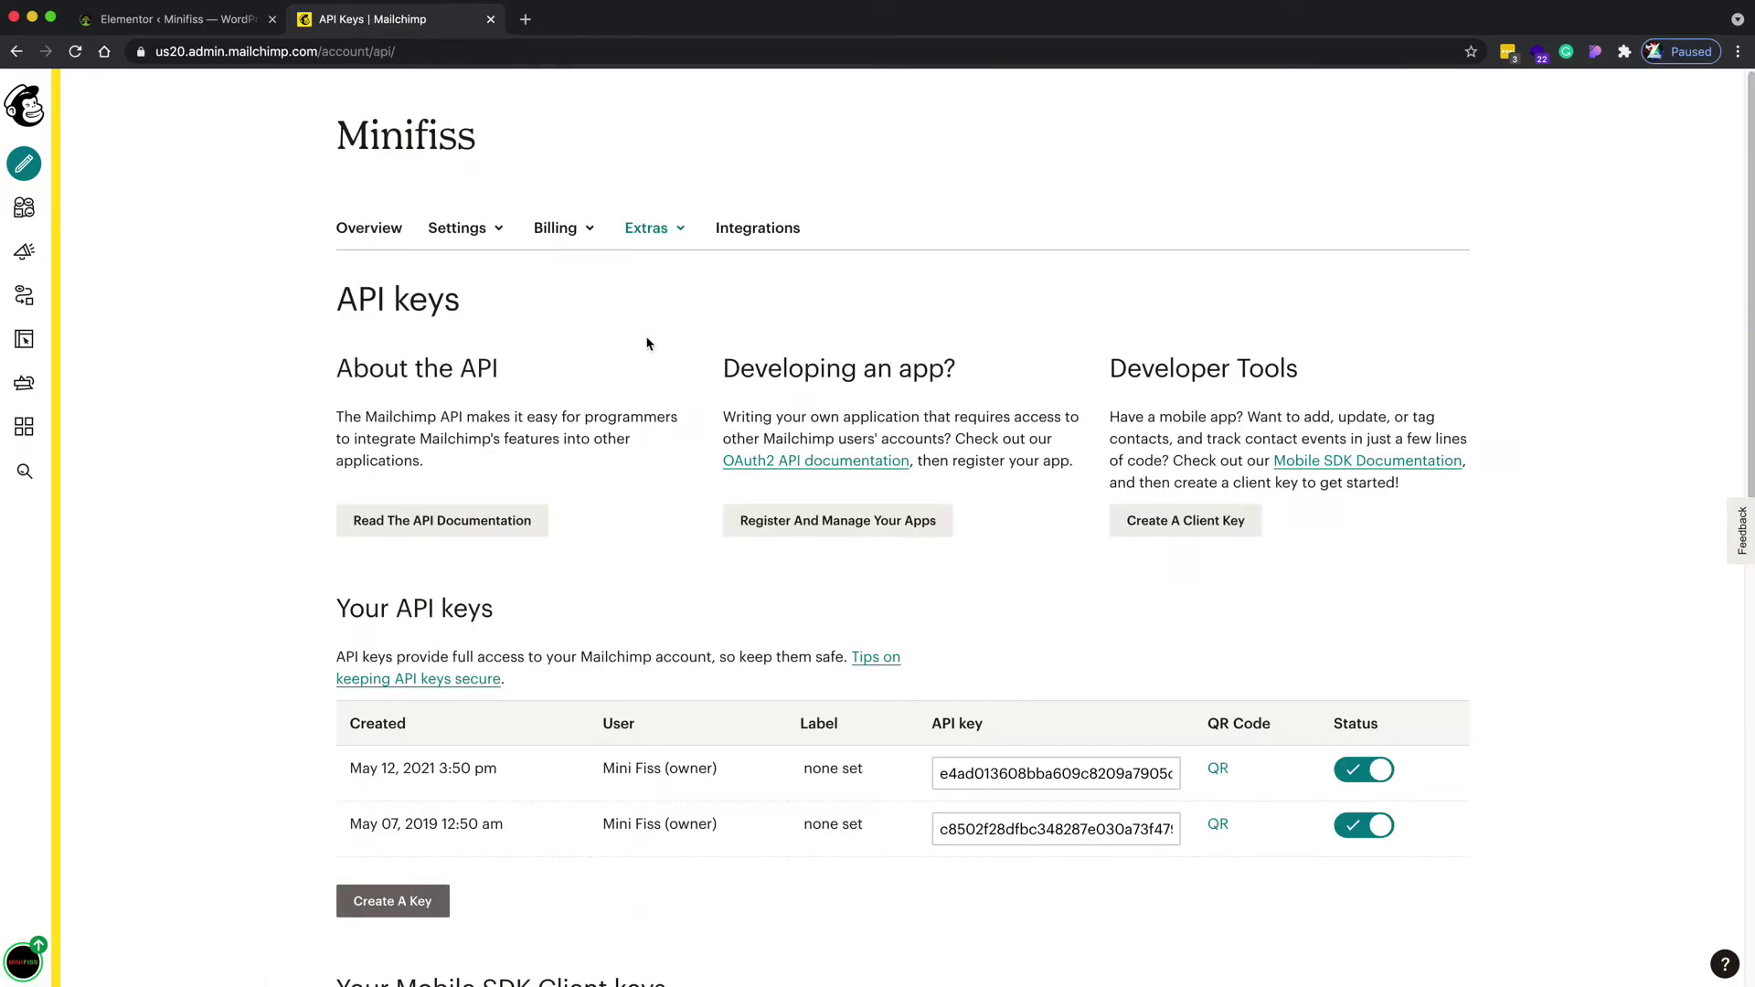
scroll(697, 458, down, 2)
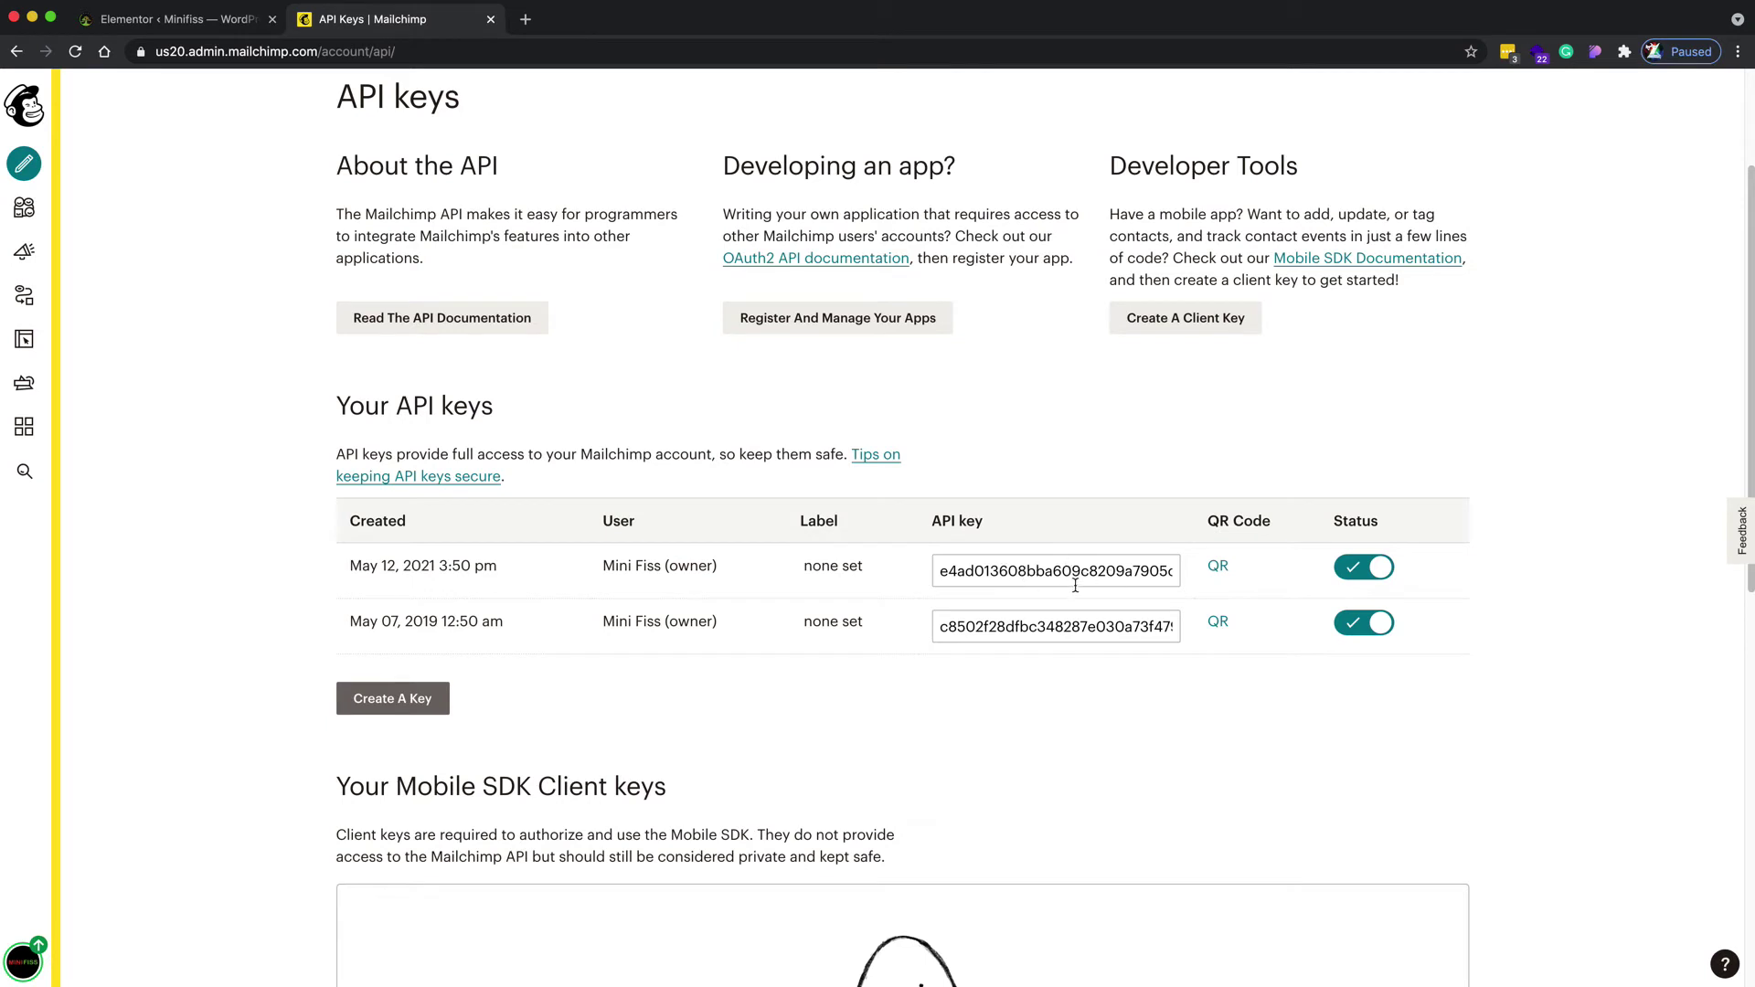
scroll(1075, 585, up, 2)
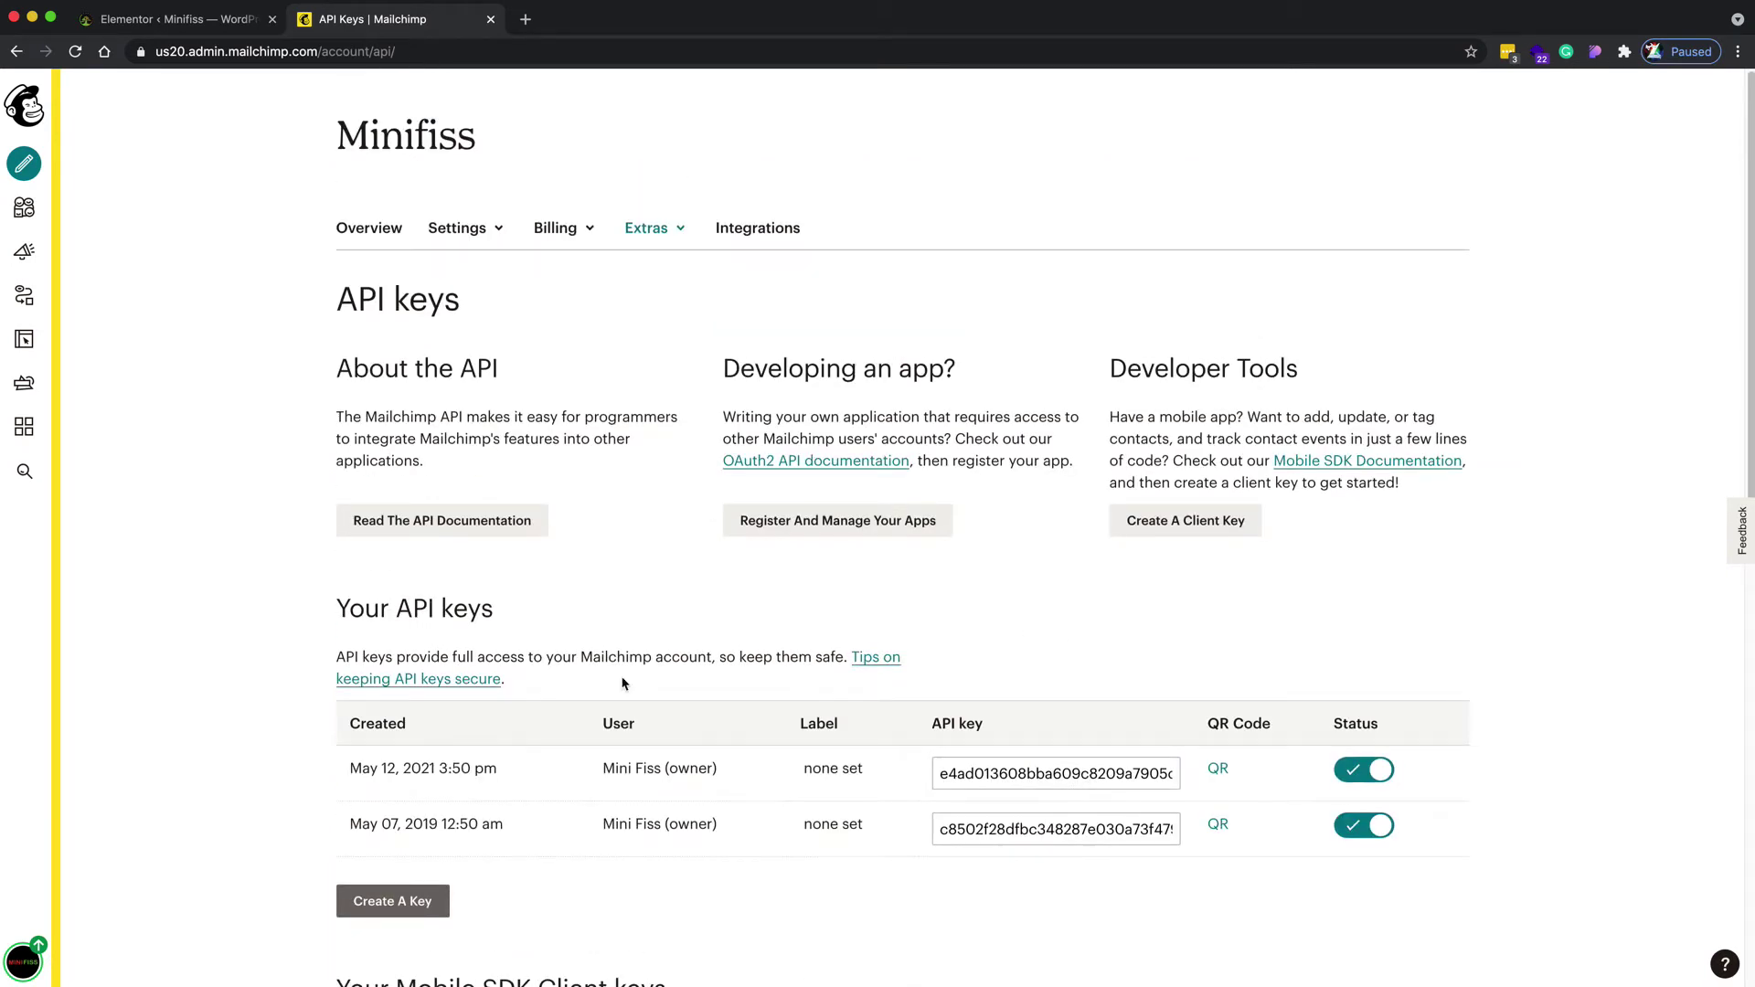
Create a new Mailchimp API key and copy the May 07, 2019 key
click(387, 907)
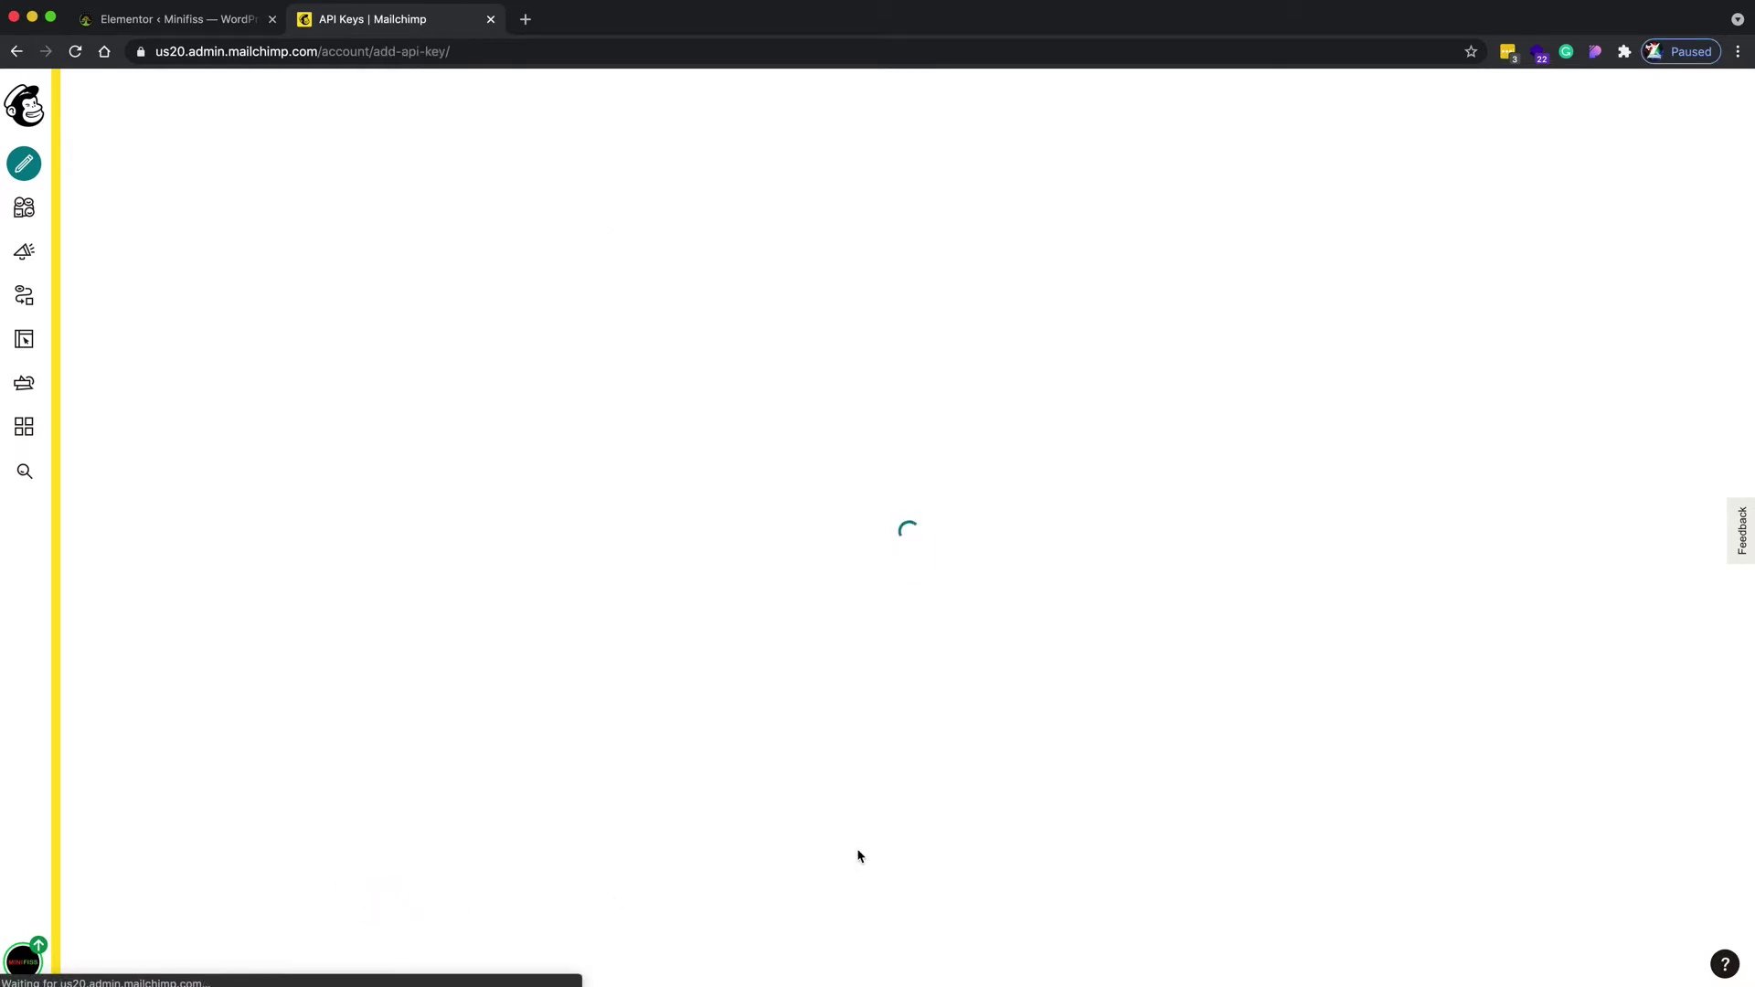
scroll(828, 850, down, 2)
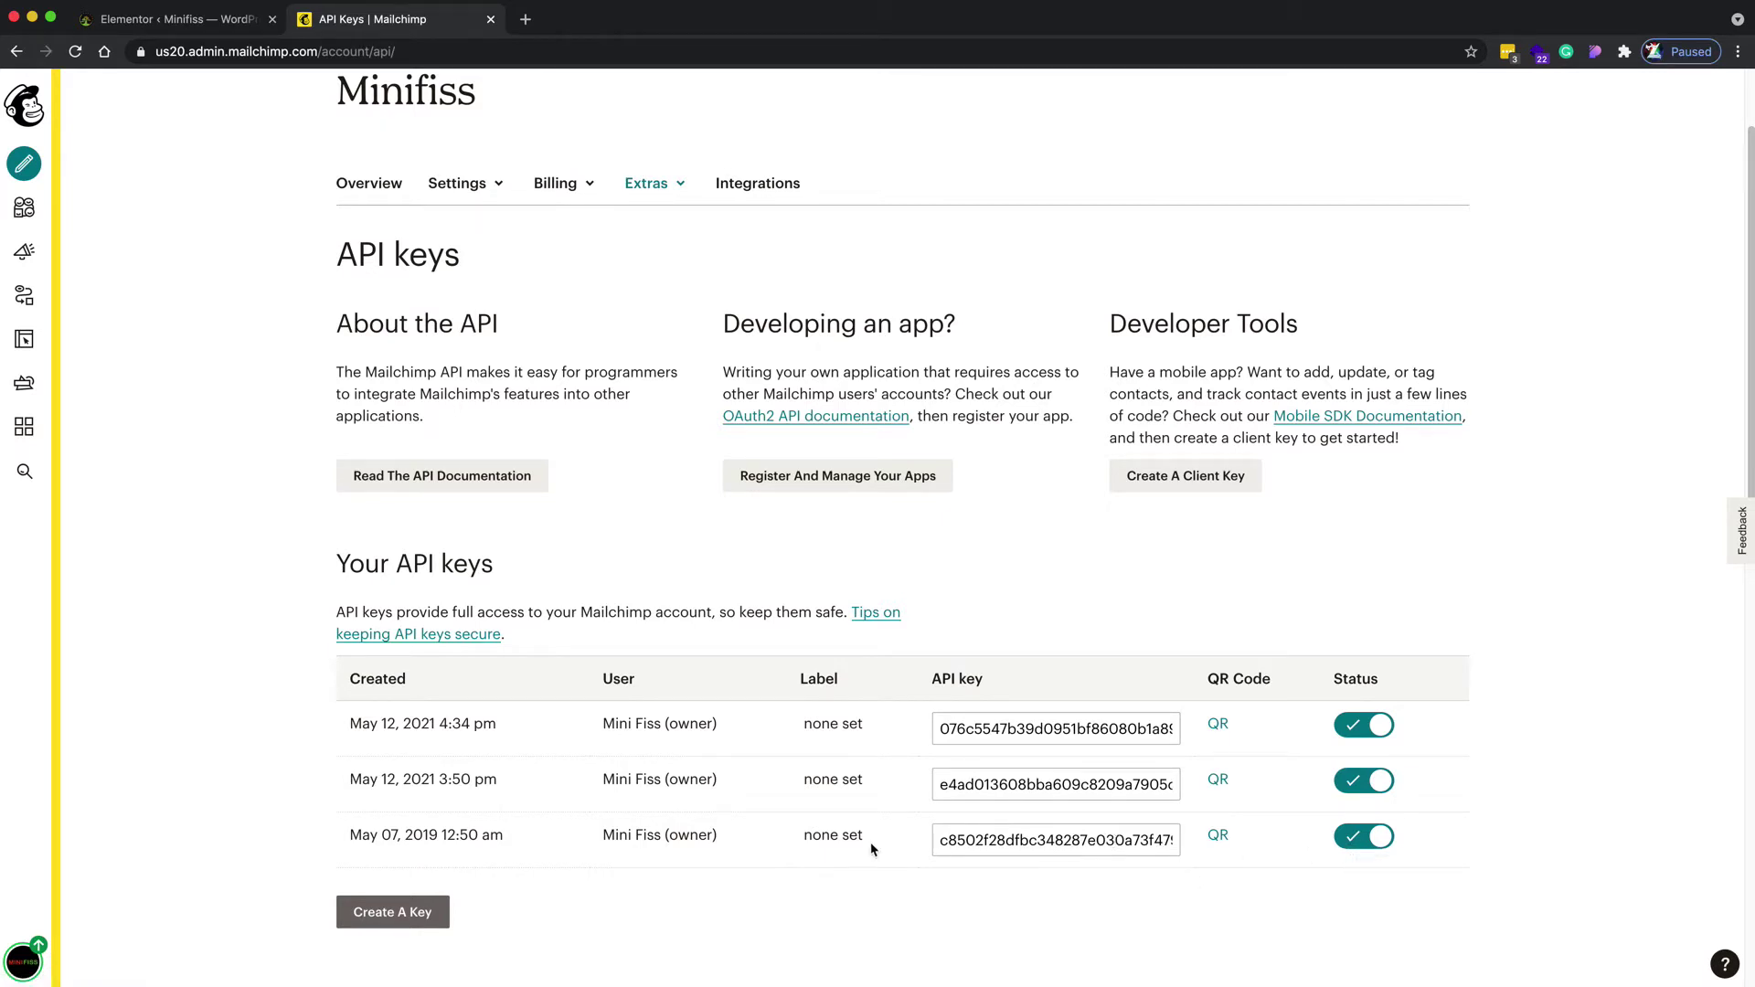
click(1005, 836)
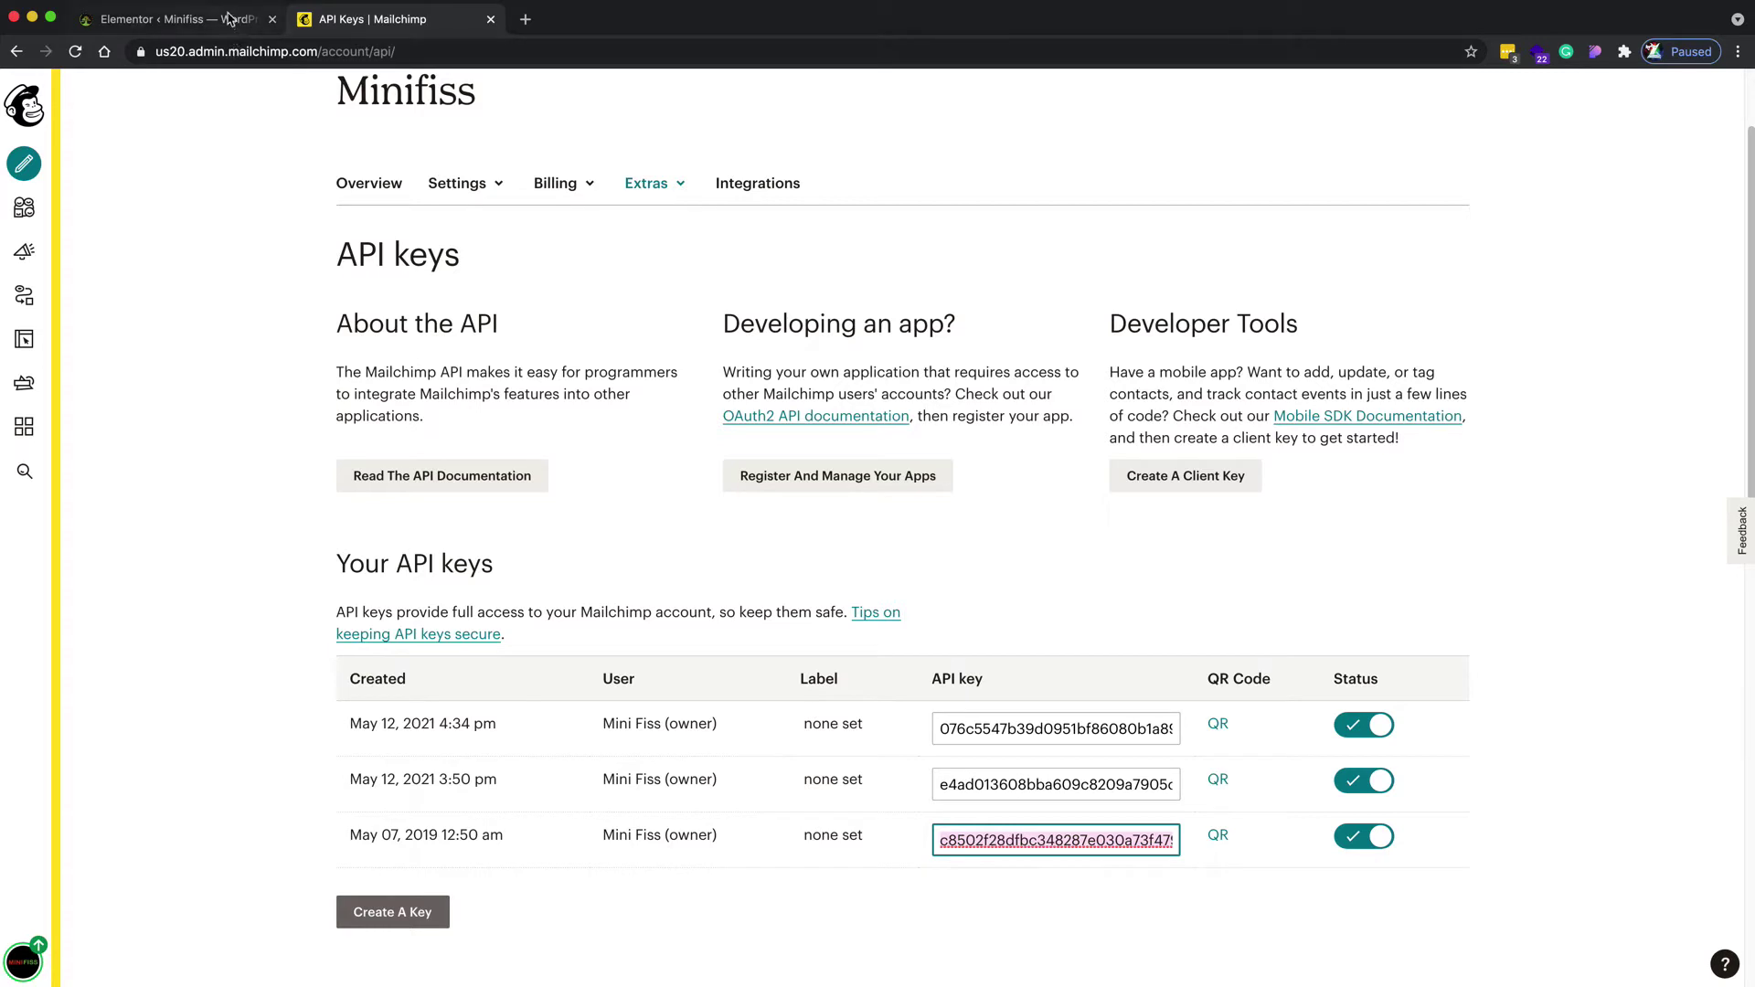
right_click(1119, 841)
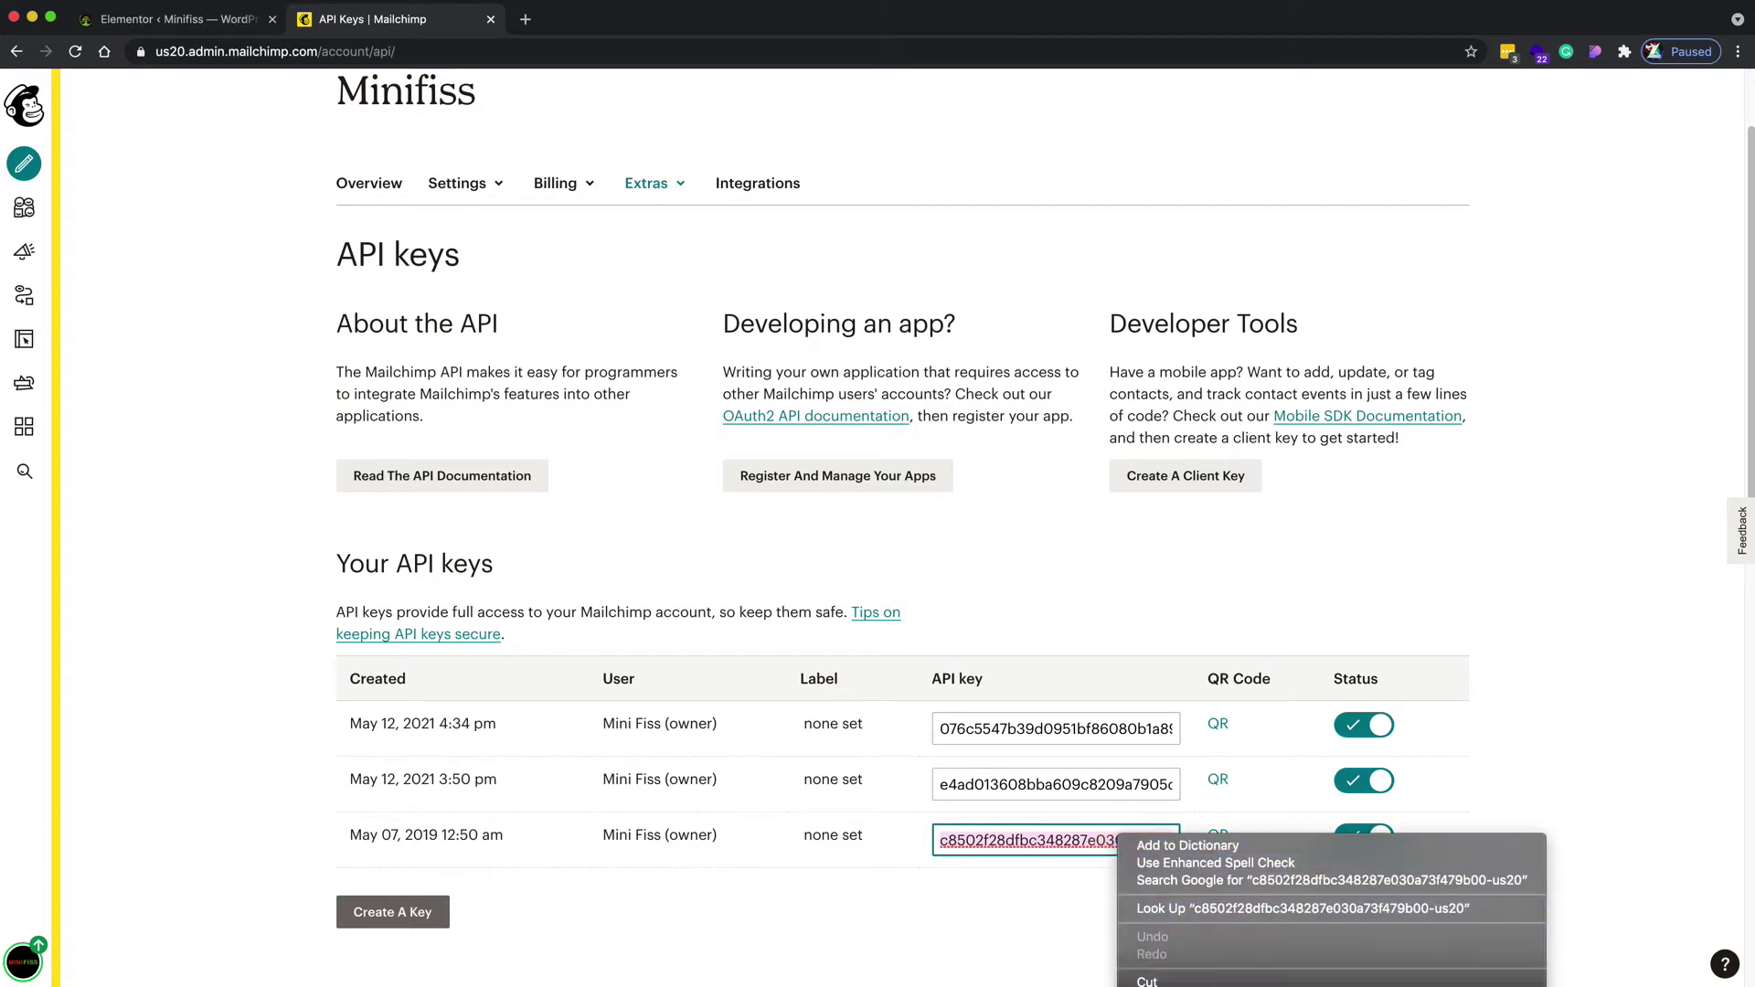
click(1153, 985)
Paste the copied key into Elementor's MailChimp API Key field and validate it
click(219, 20)
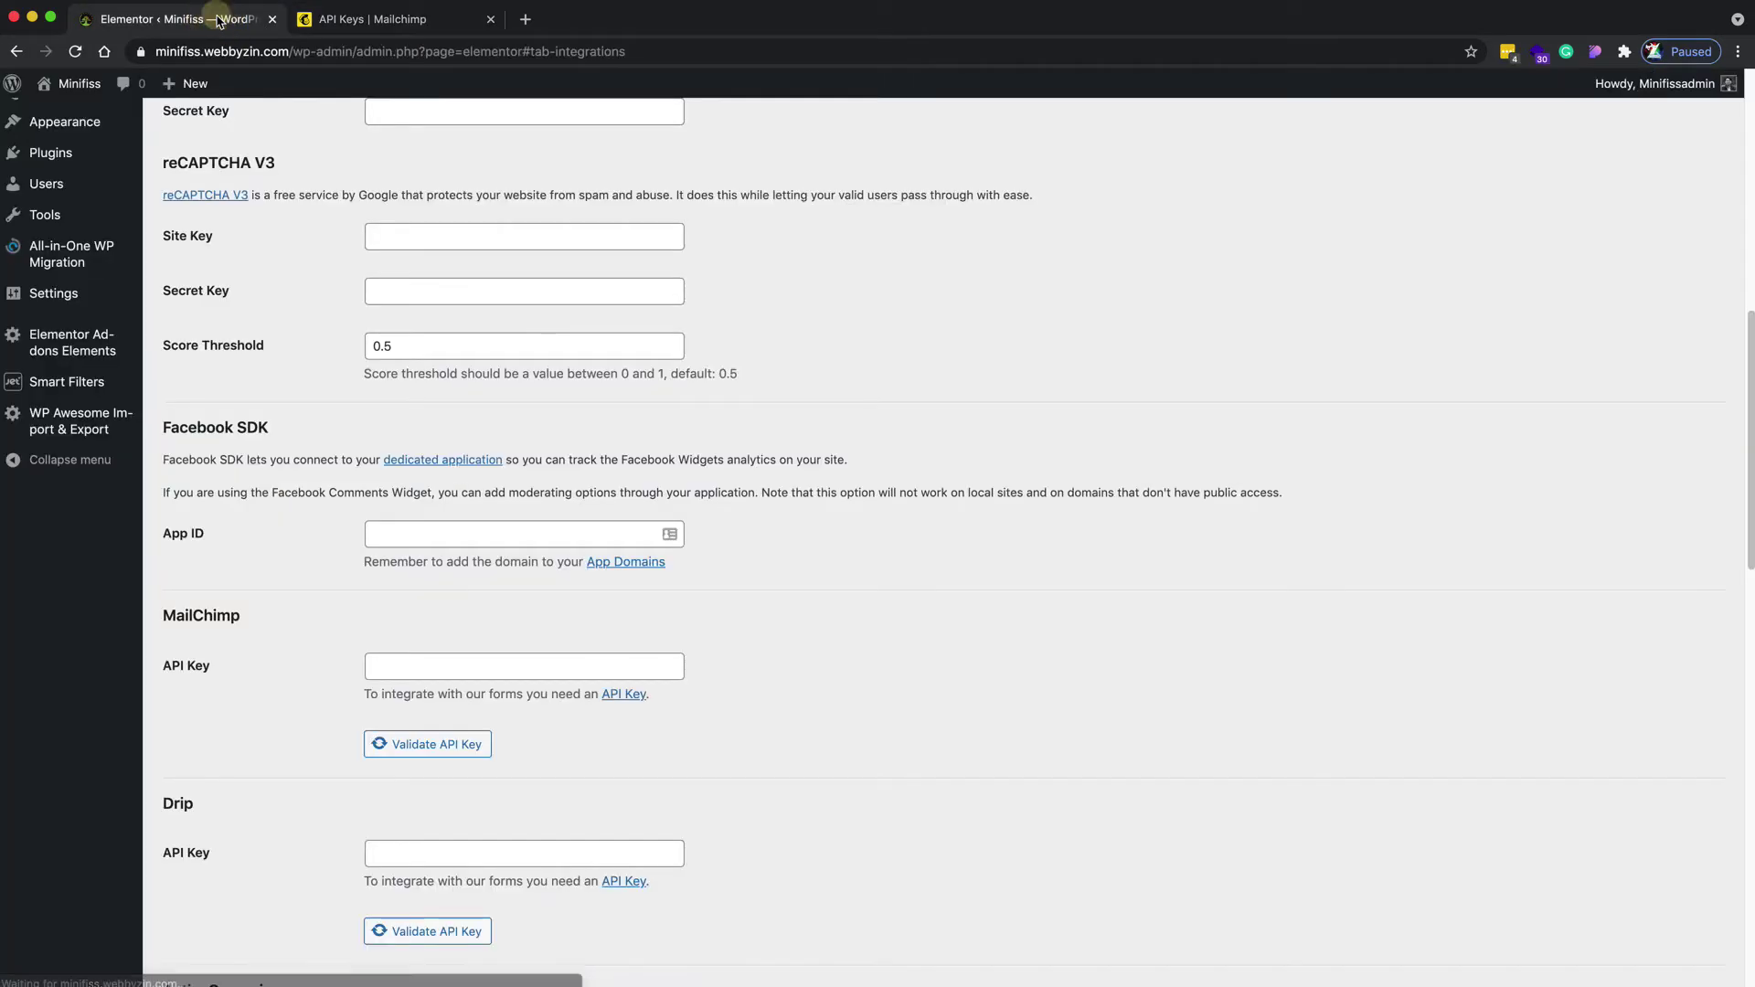
click(399, 673)
right_click(402, 669)
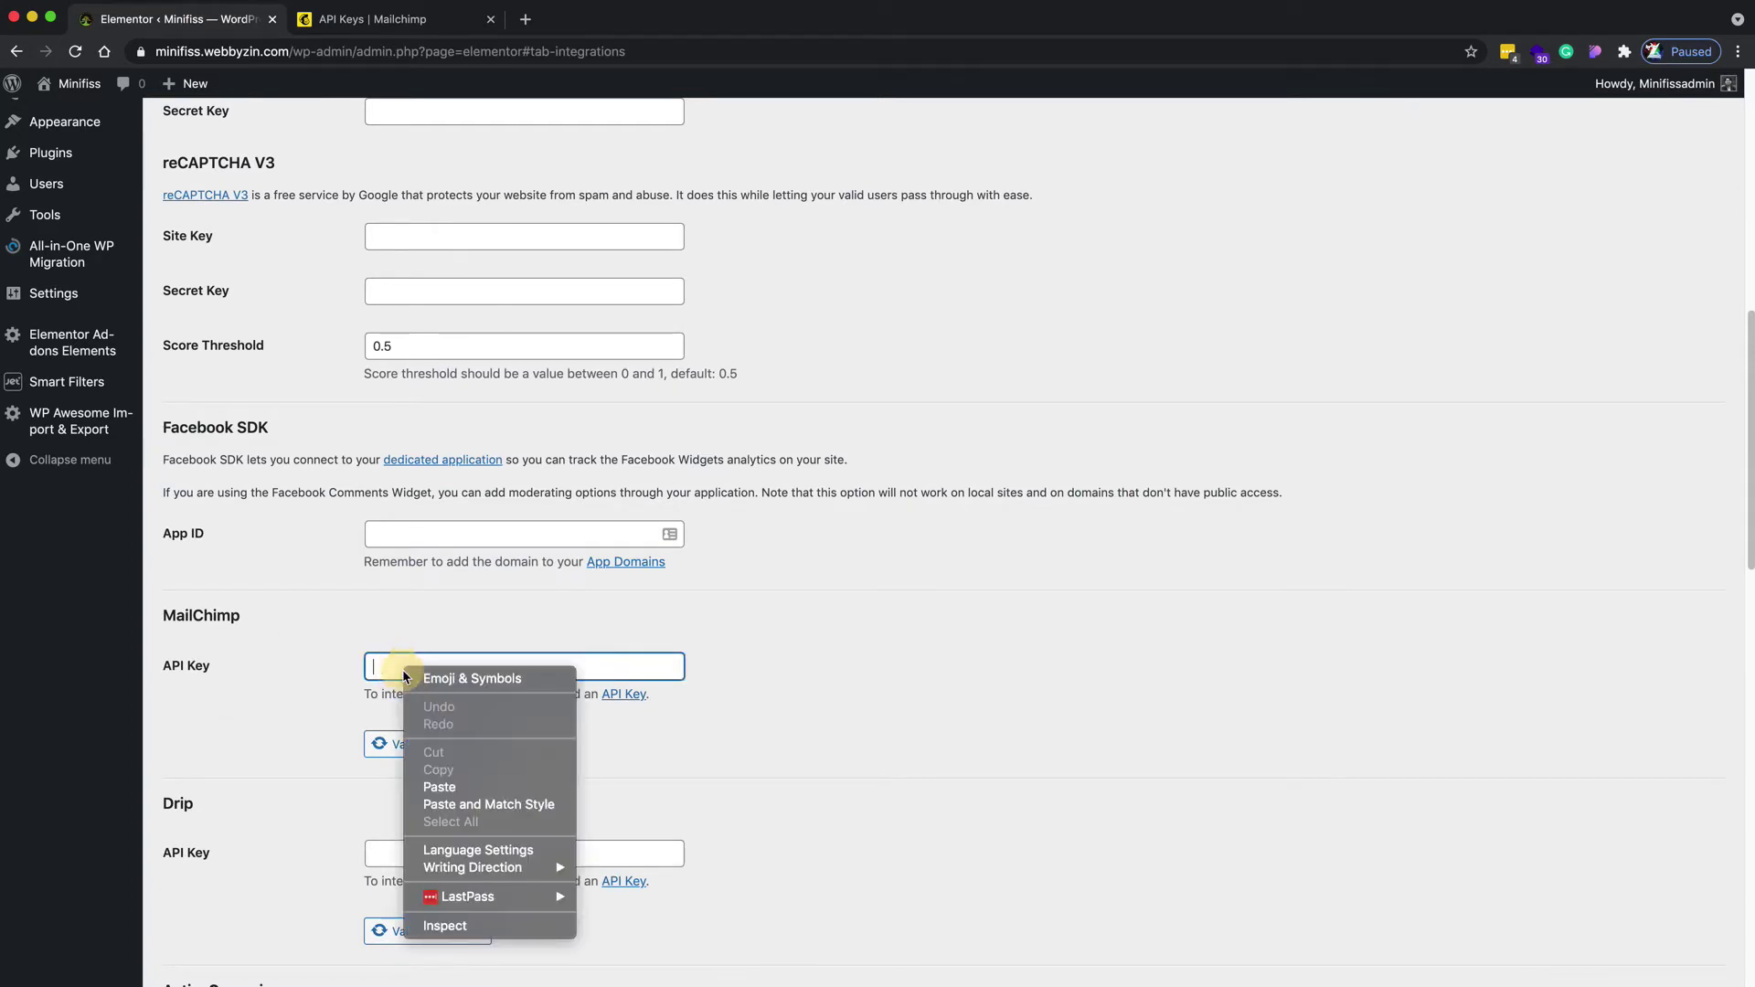
click(439, 787)
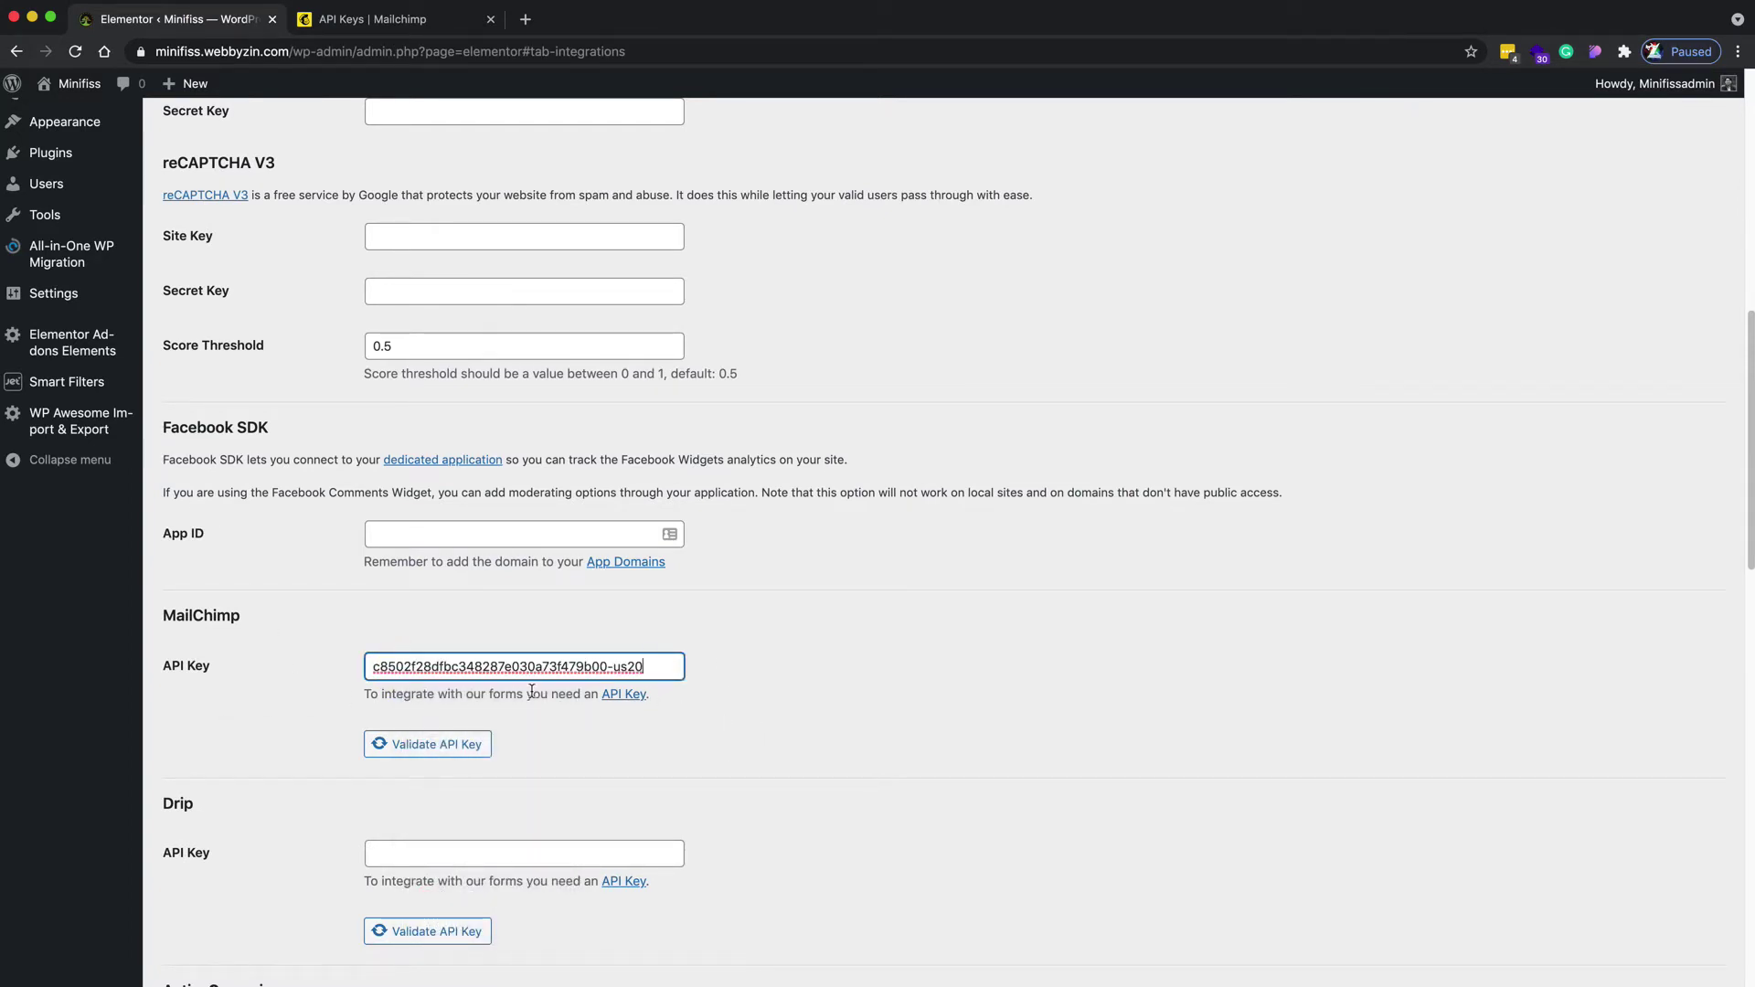
click(437, 746)
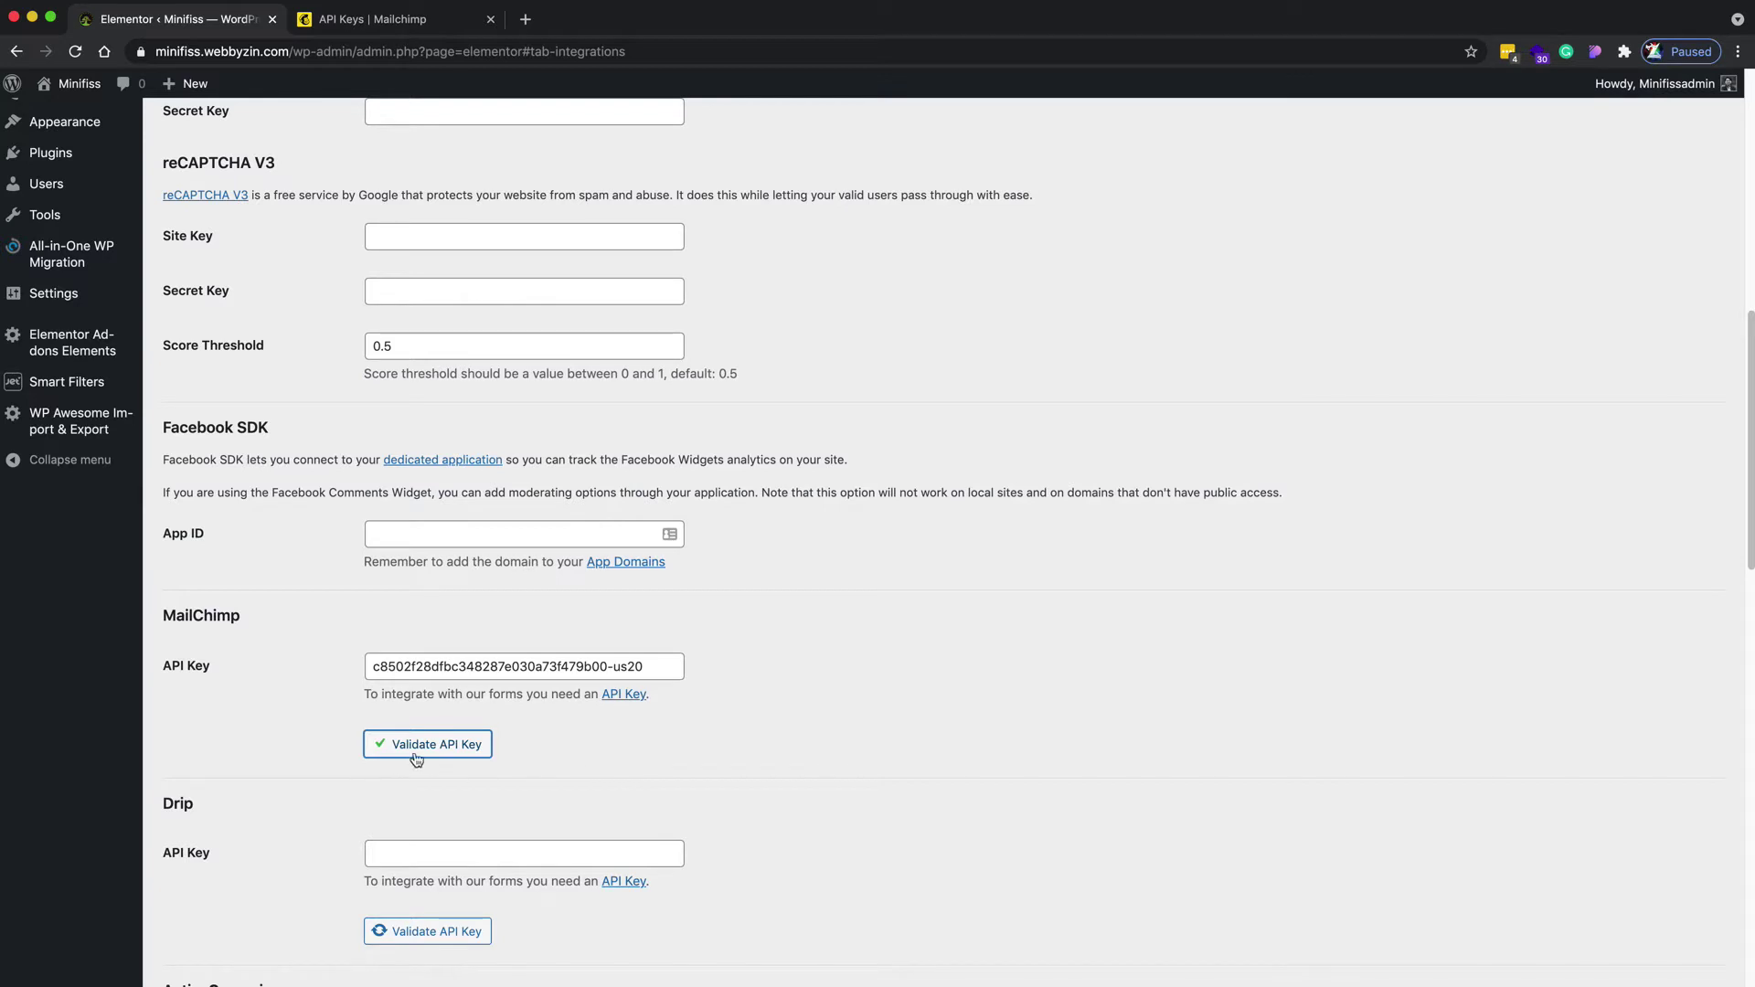
scroll(519, 747, down, 6)
scroll(519, 745, down, 9)
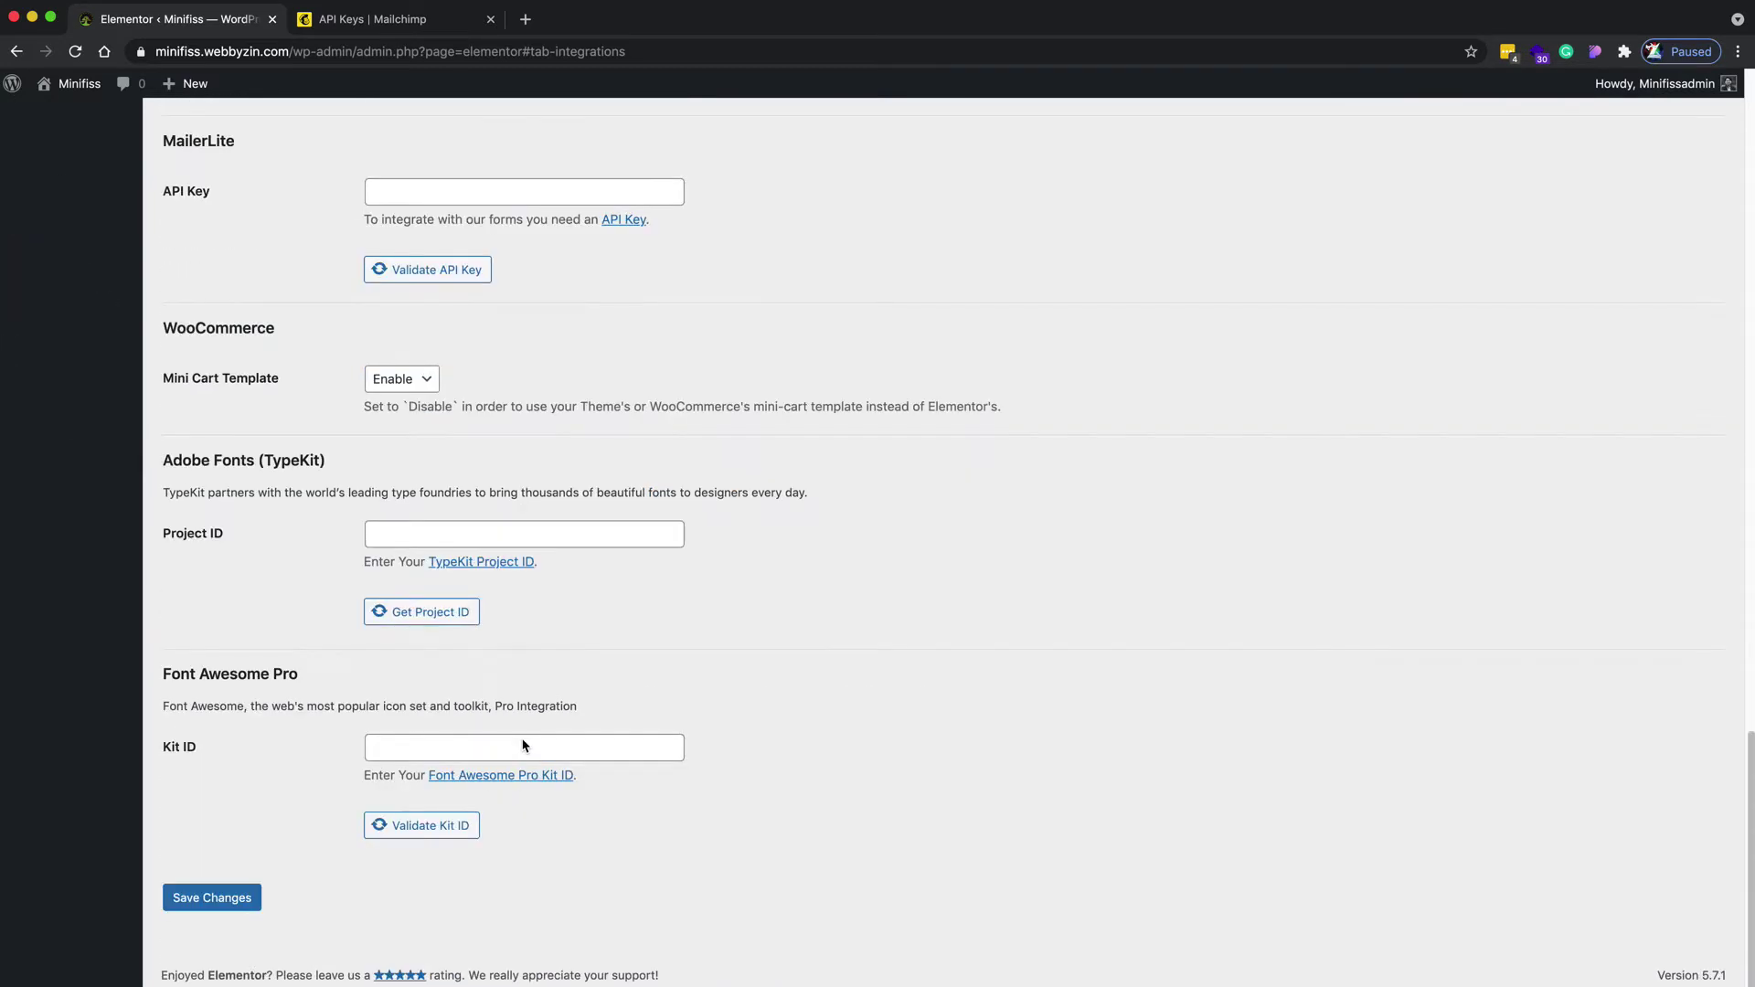
Save the Integrations settings and confirm the MailChimp API Key field holds the validated key
click(195, 899)
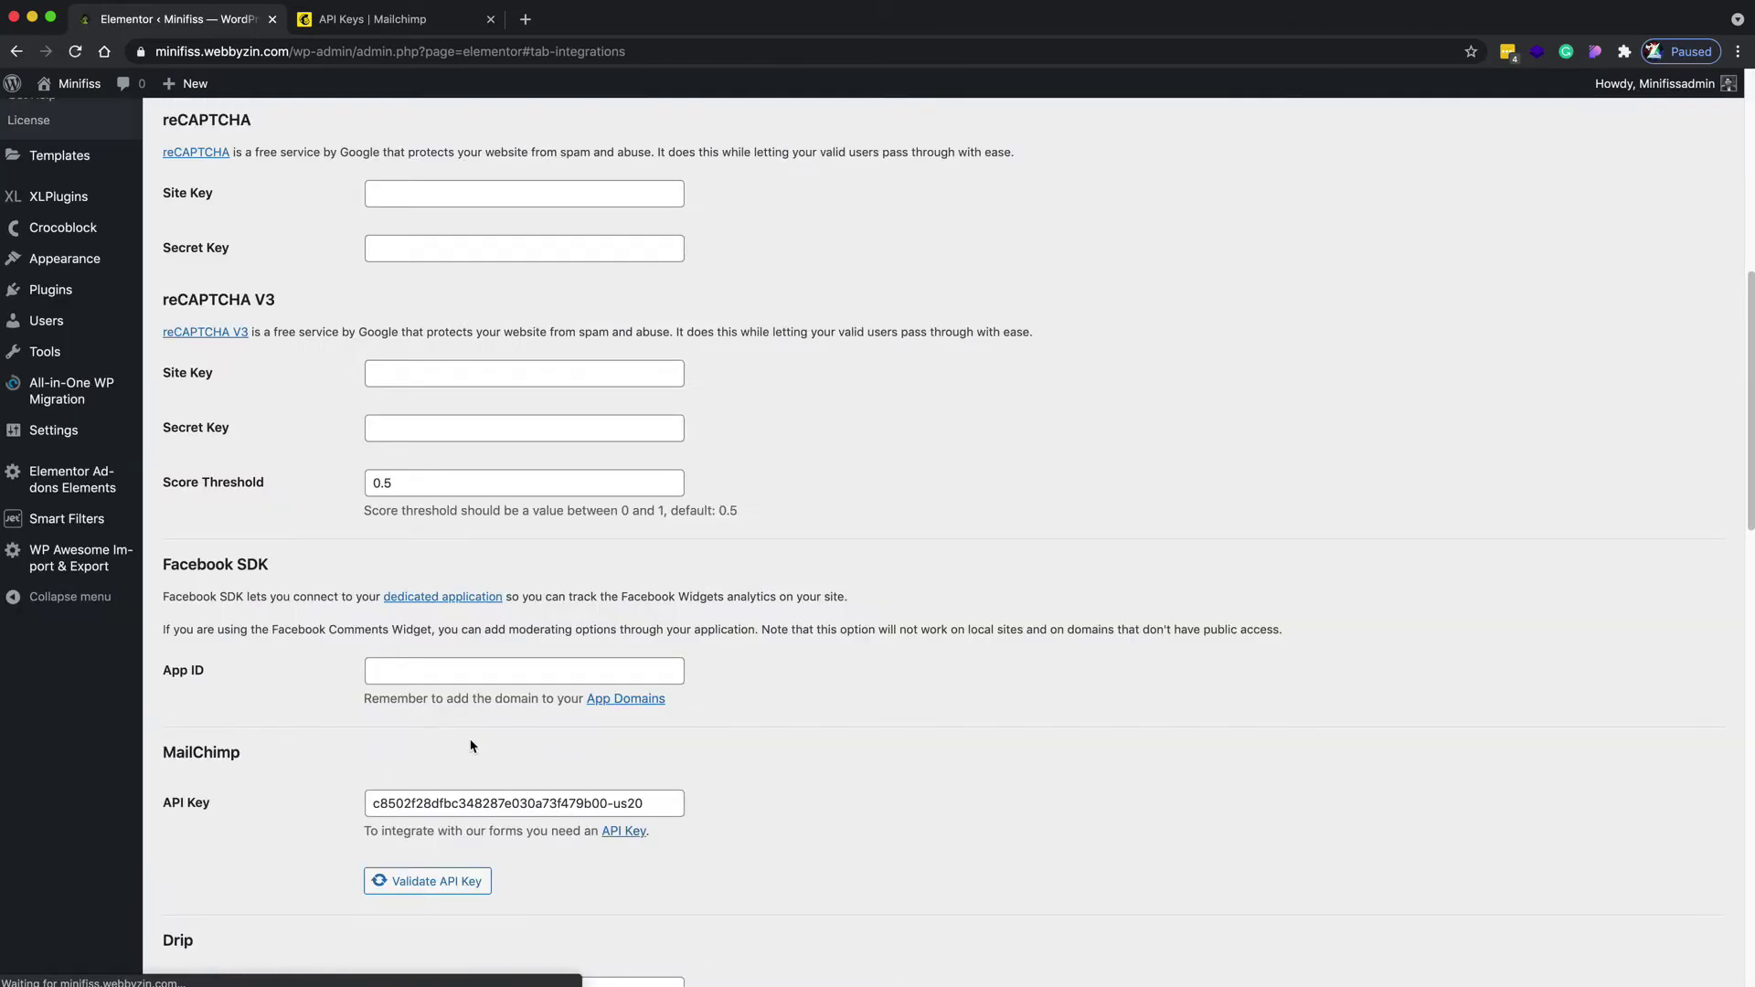
scroll(628, 687, up, 7)
scroll(628, 680, down, 8)
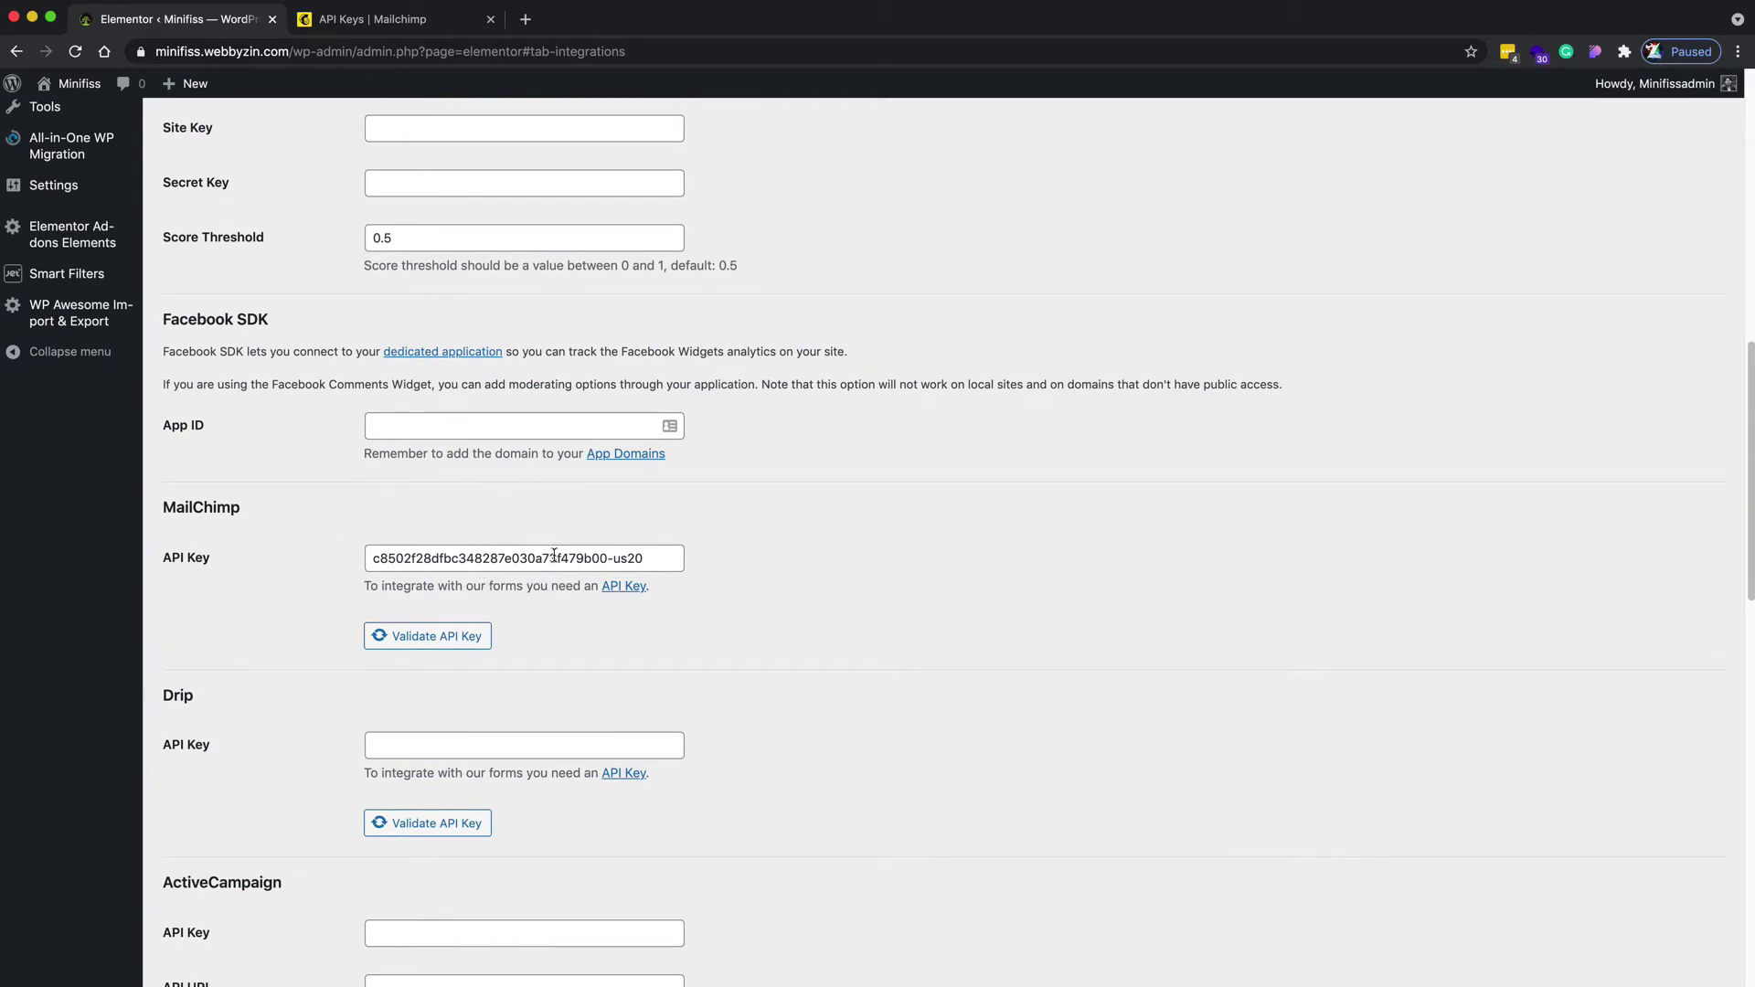
scroll(544, 561, up, 4)
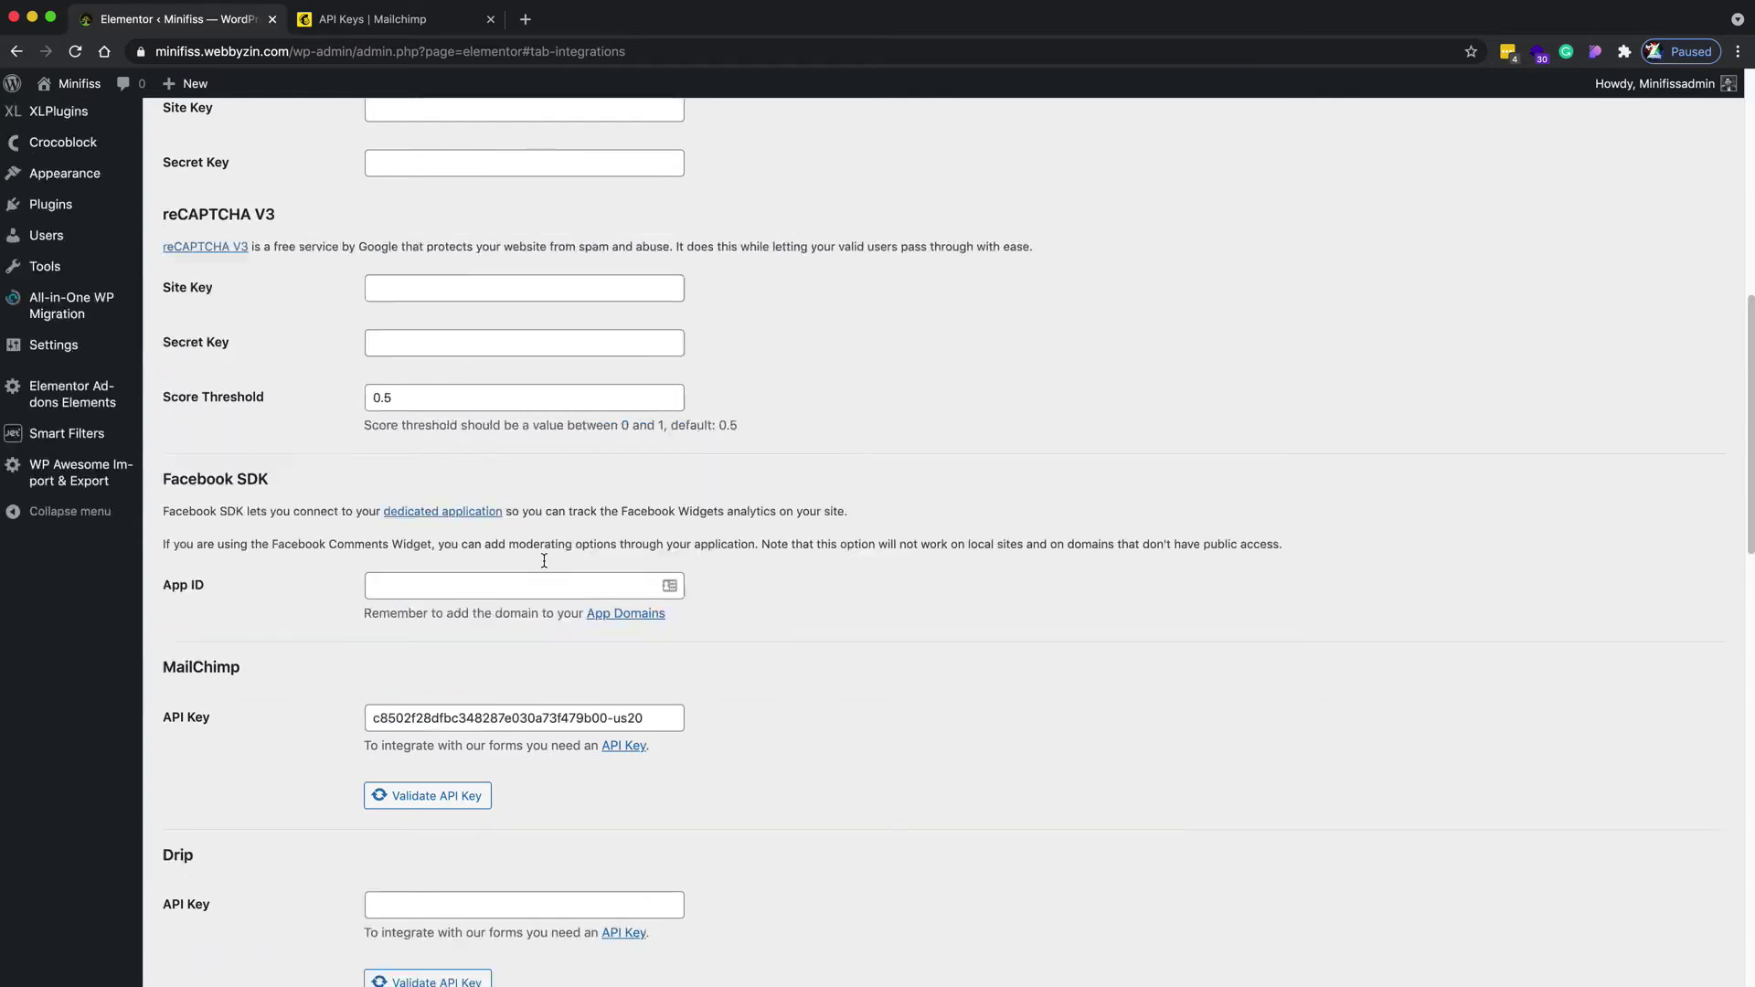
scroll(525, 606, down, 2)
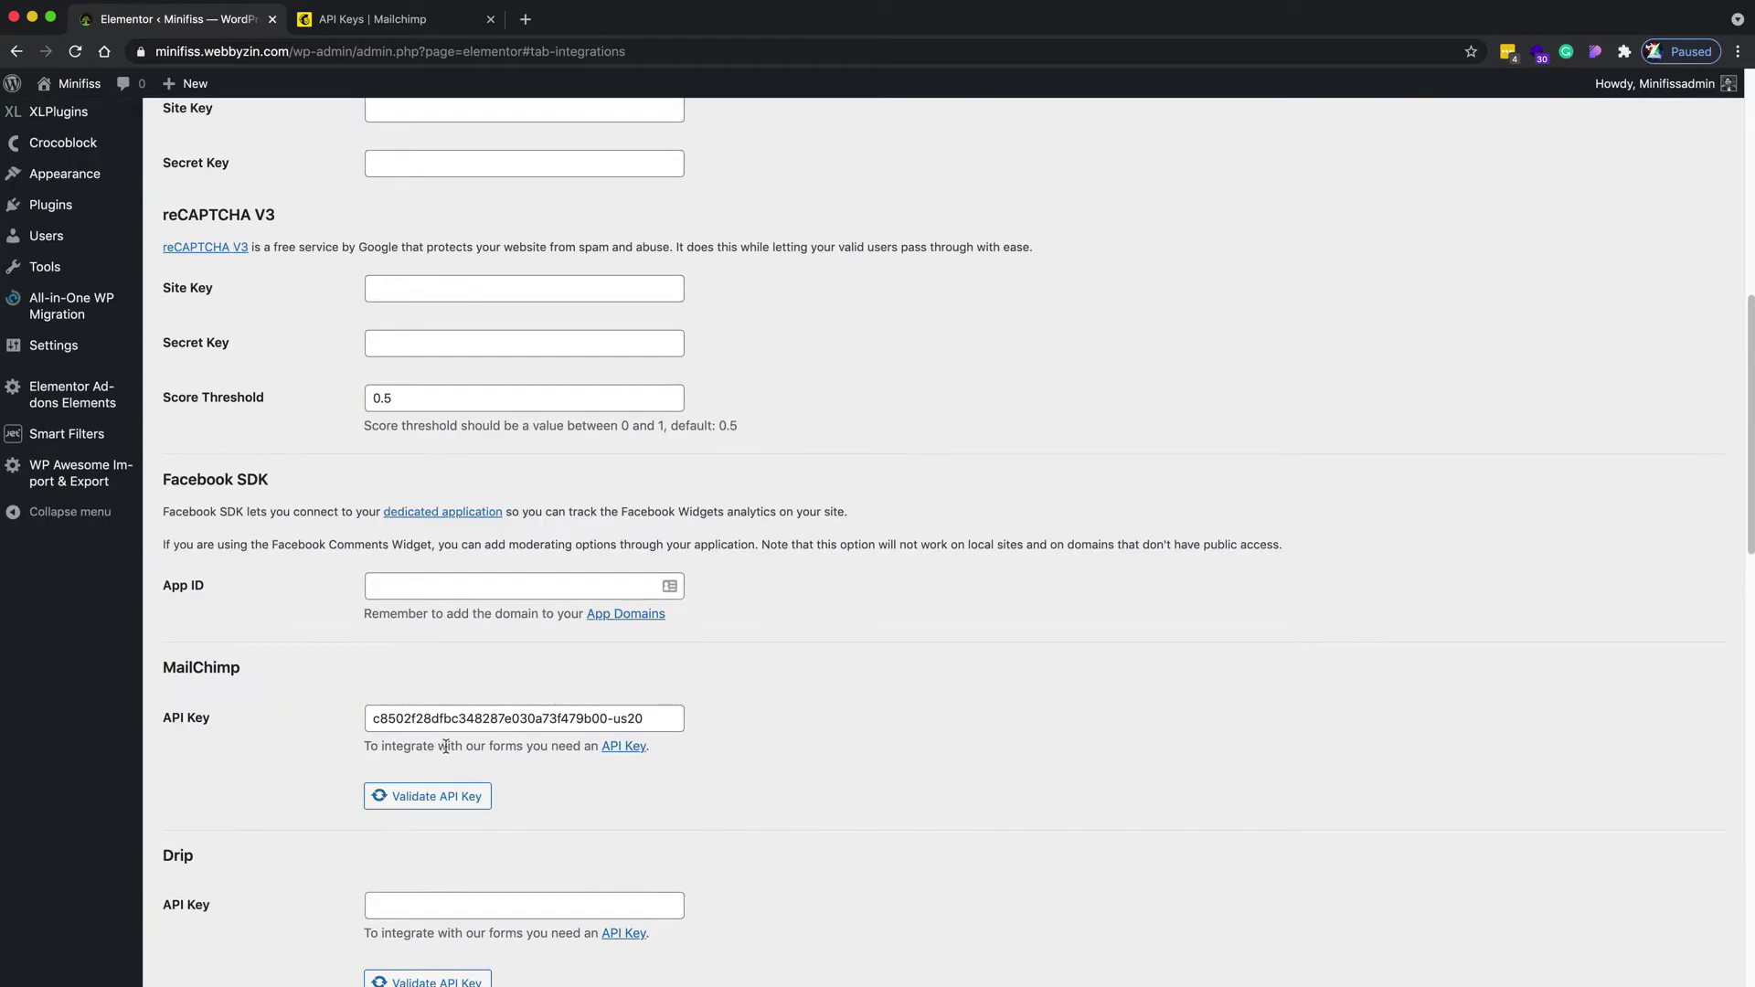
scroll(446, 746, up, 5)
scroll(835, 642, down, 8)
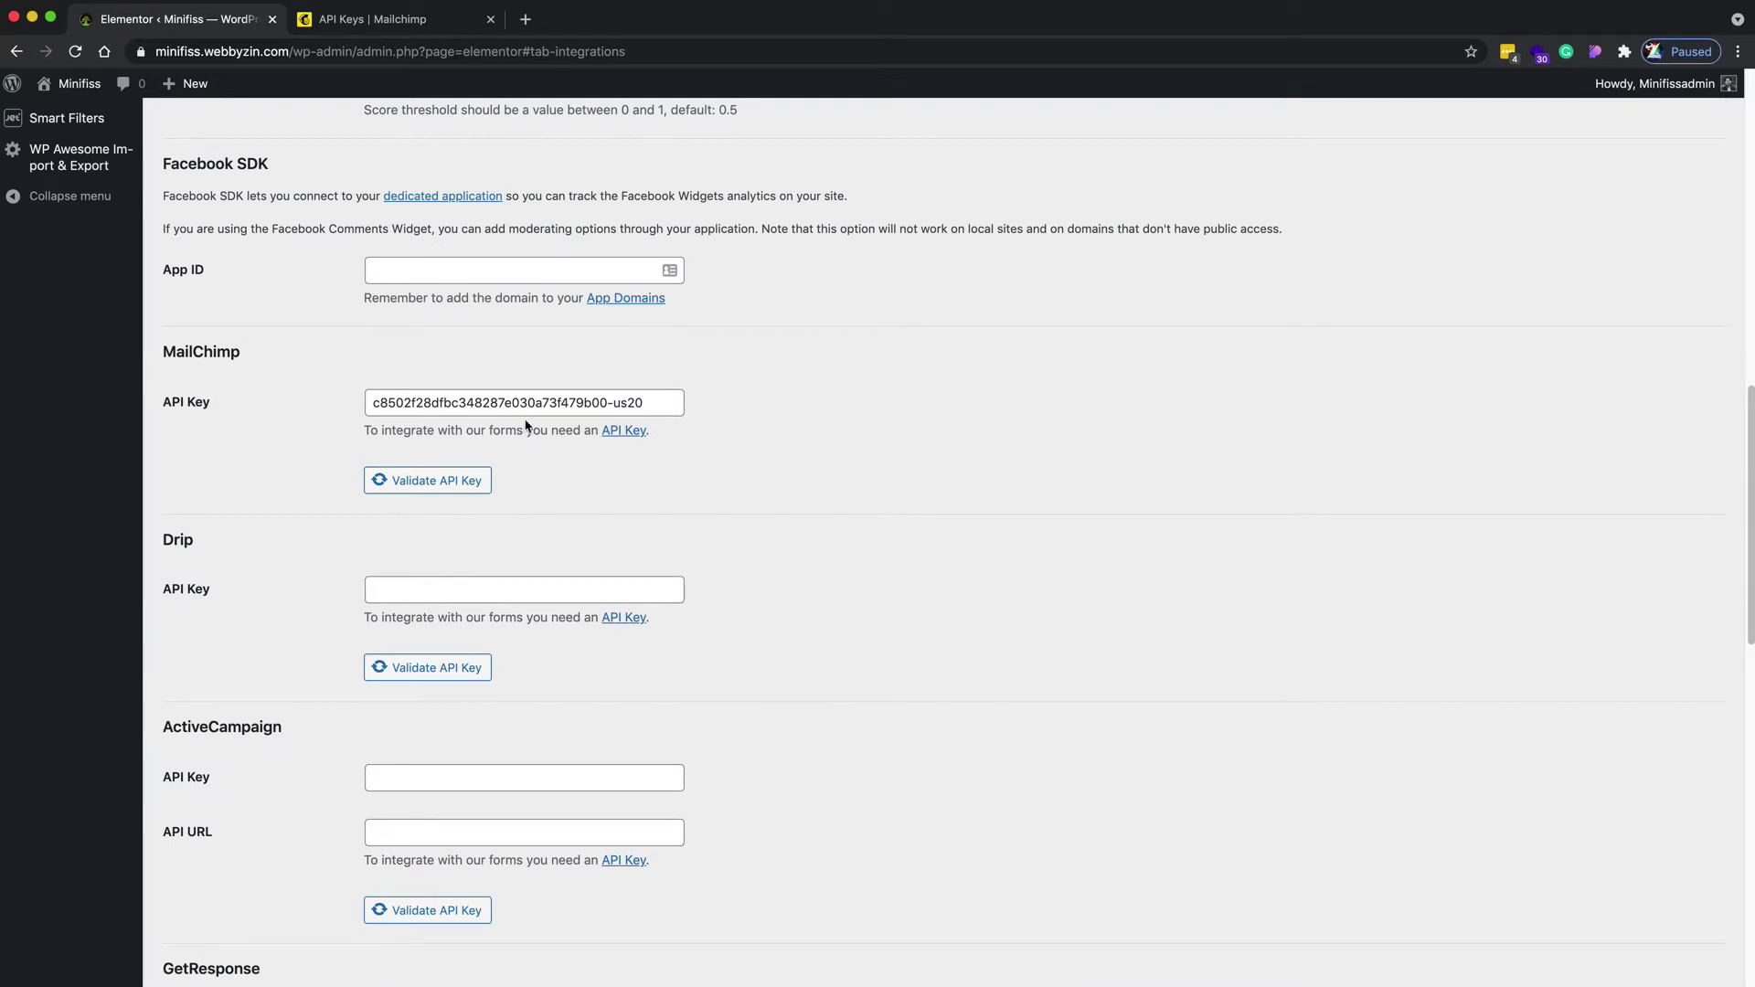
scroll(763, 522, up, 12)
scroll(763, 522, down, 8)
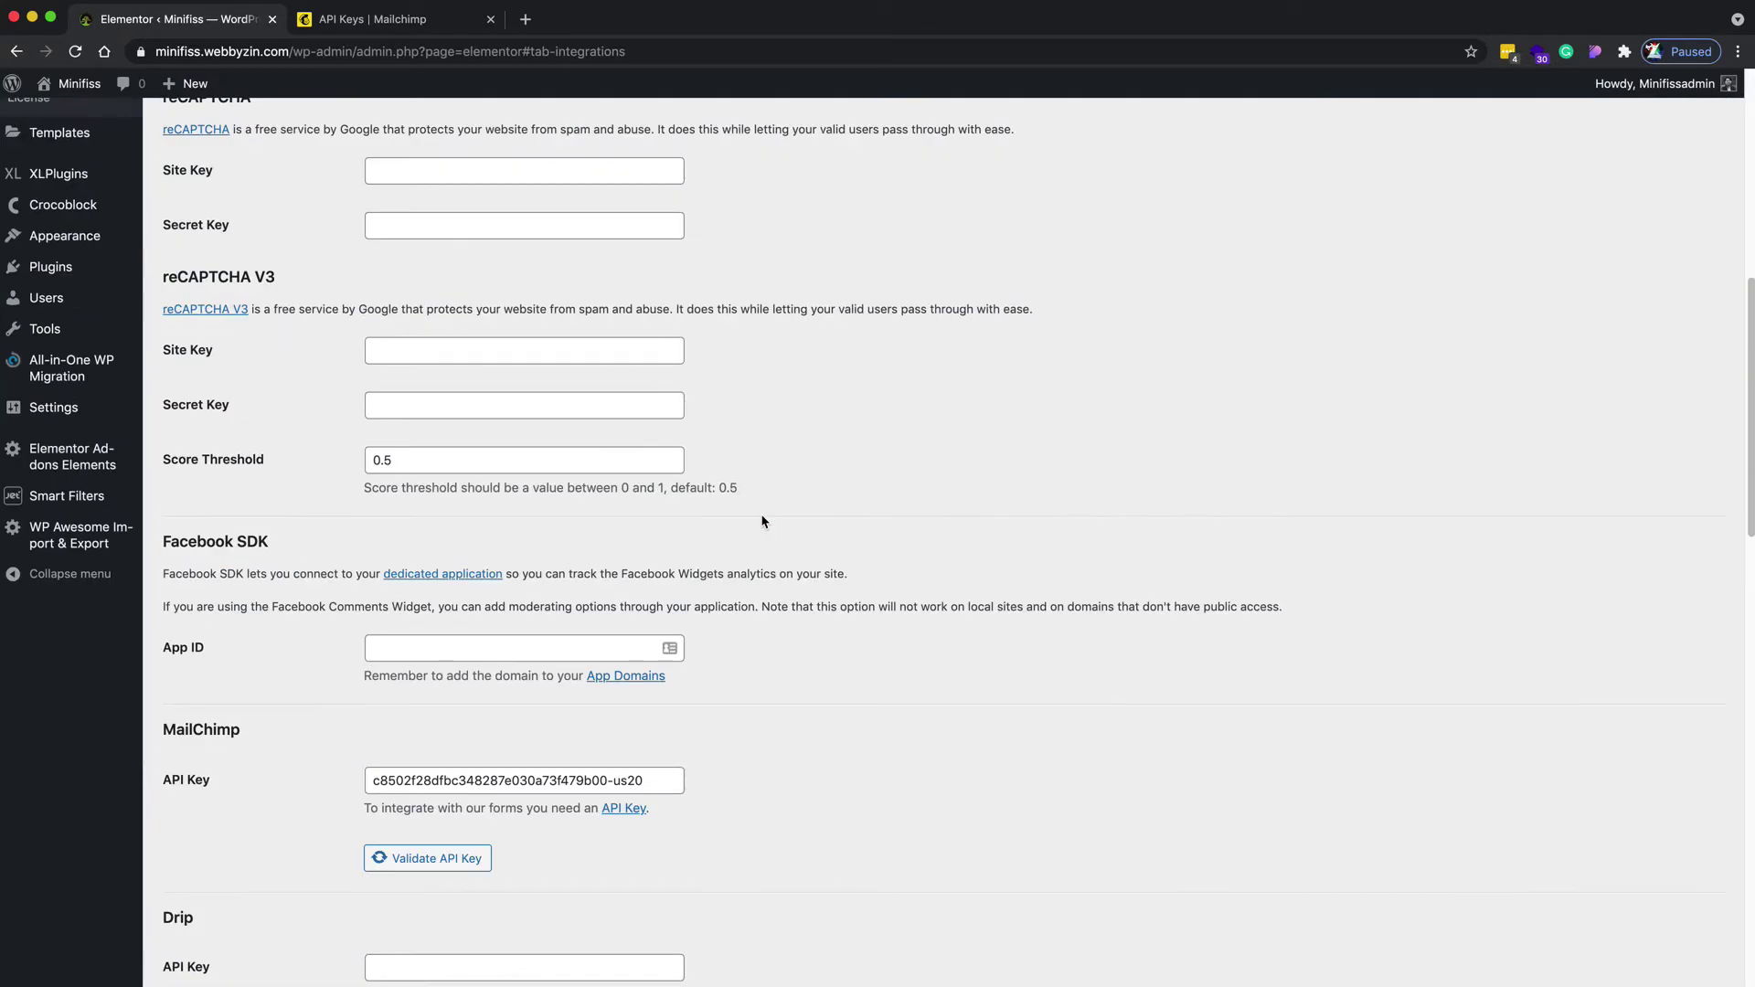
scroll(457, 748, up, 8)
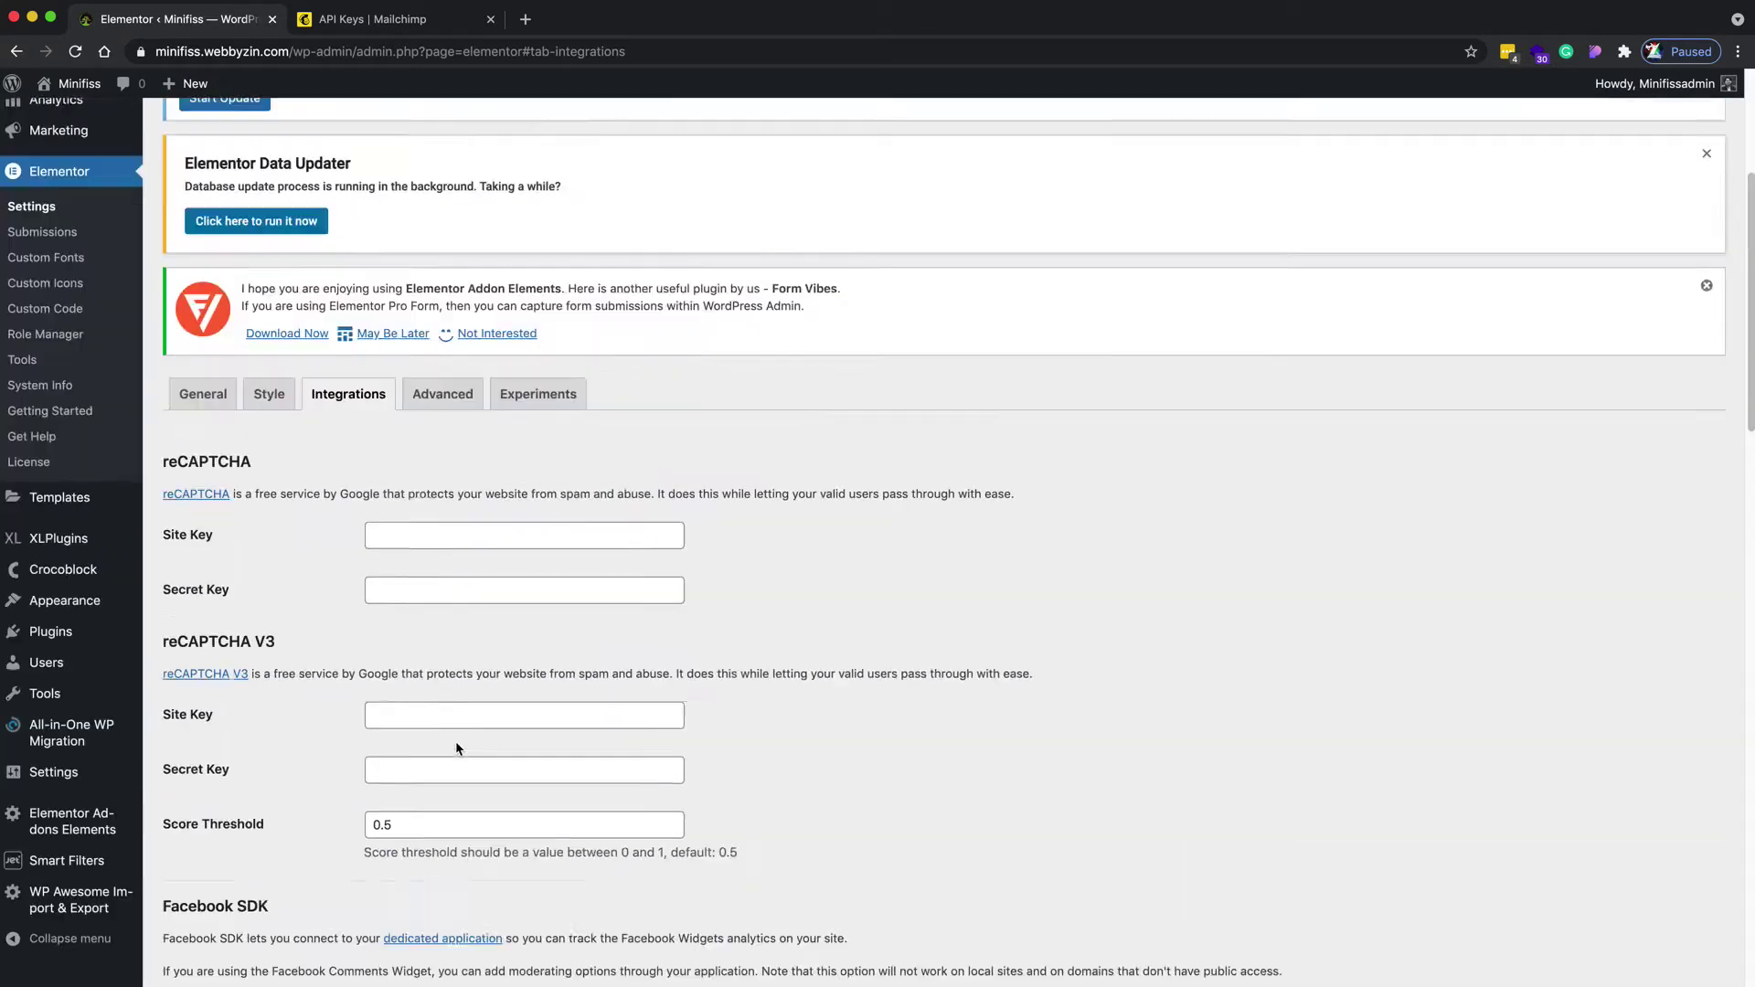
mouse_move(93, 88)
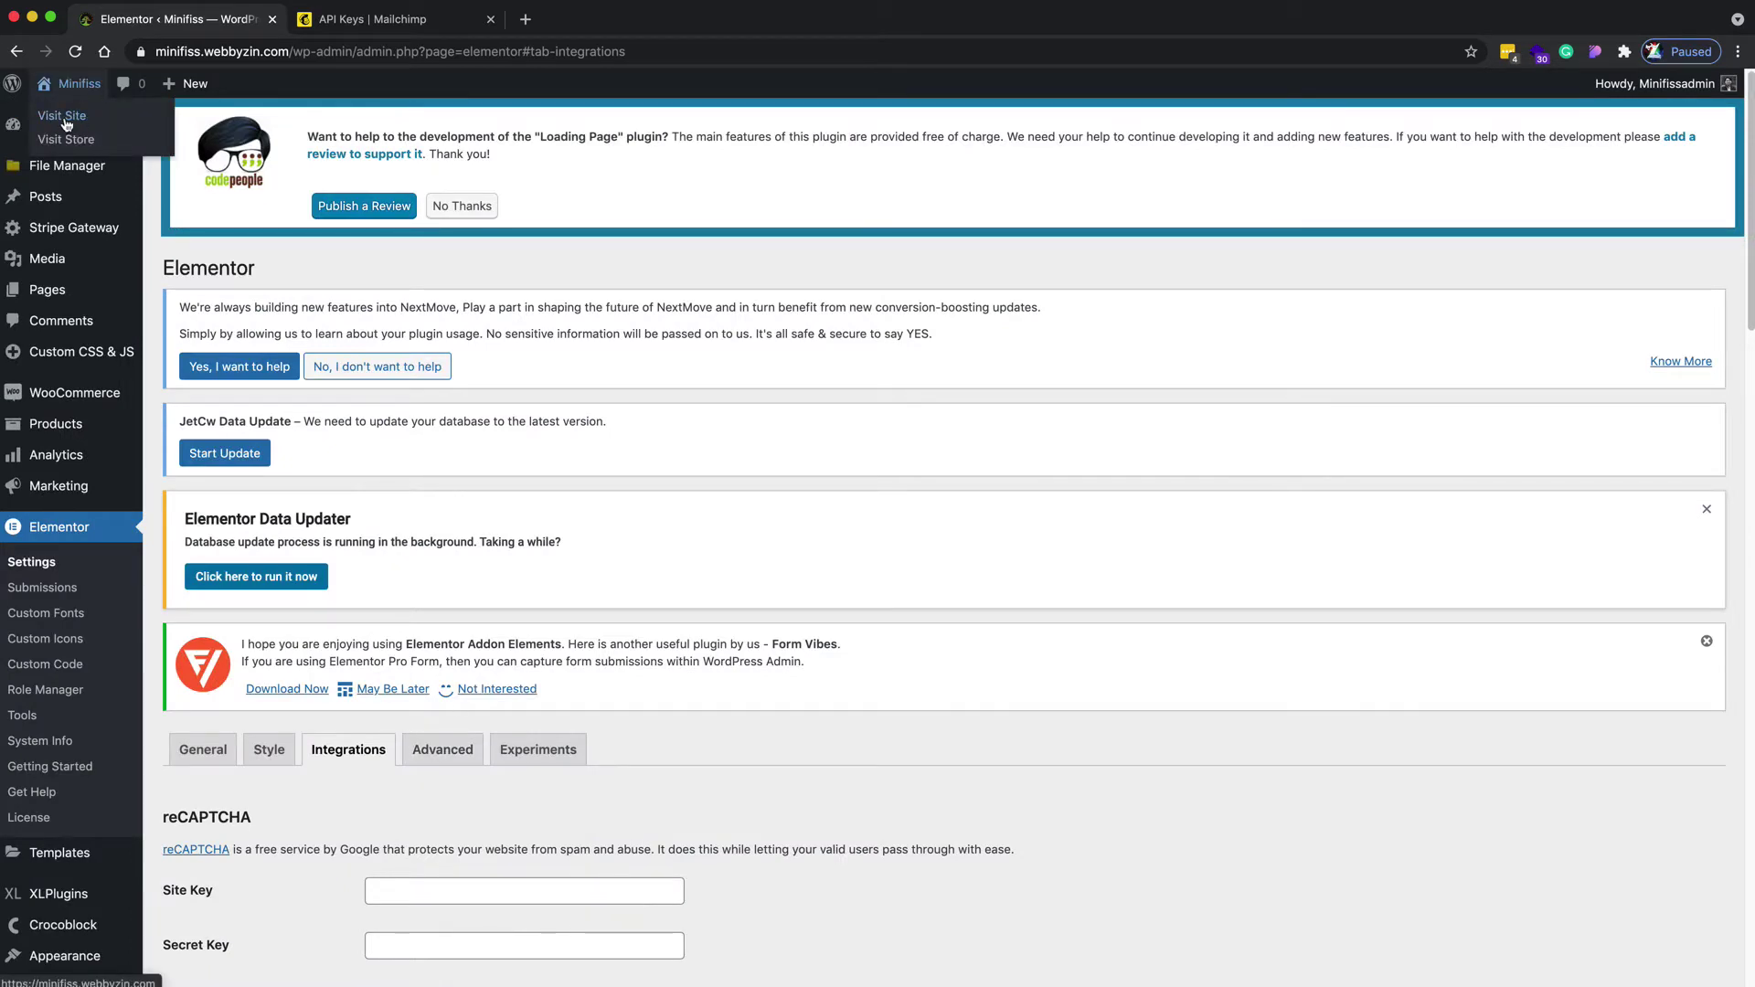
Visit the live site, edit the Home page with Elementor, and scroll to Subscribe Us
click(65, 123)
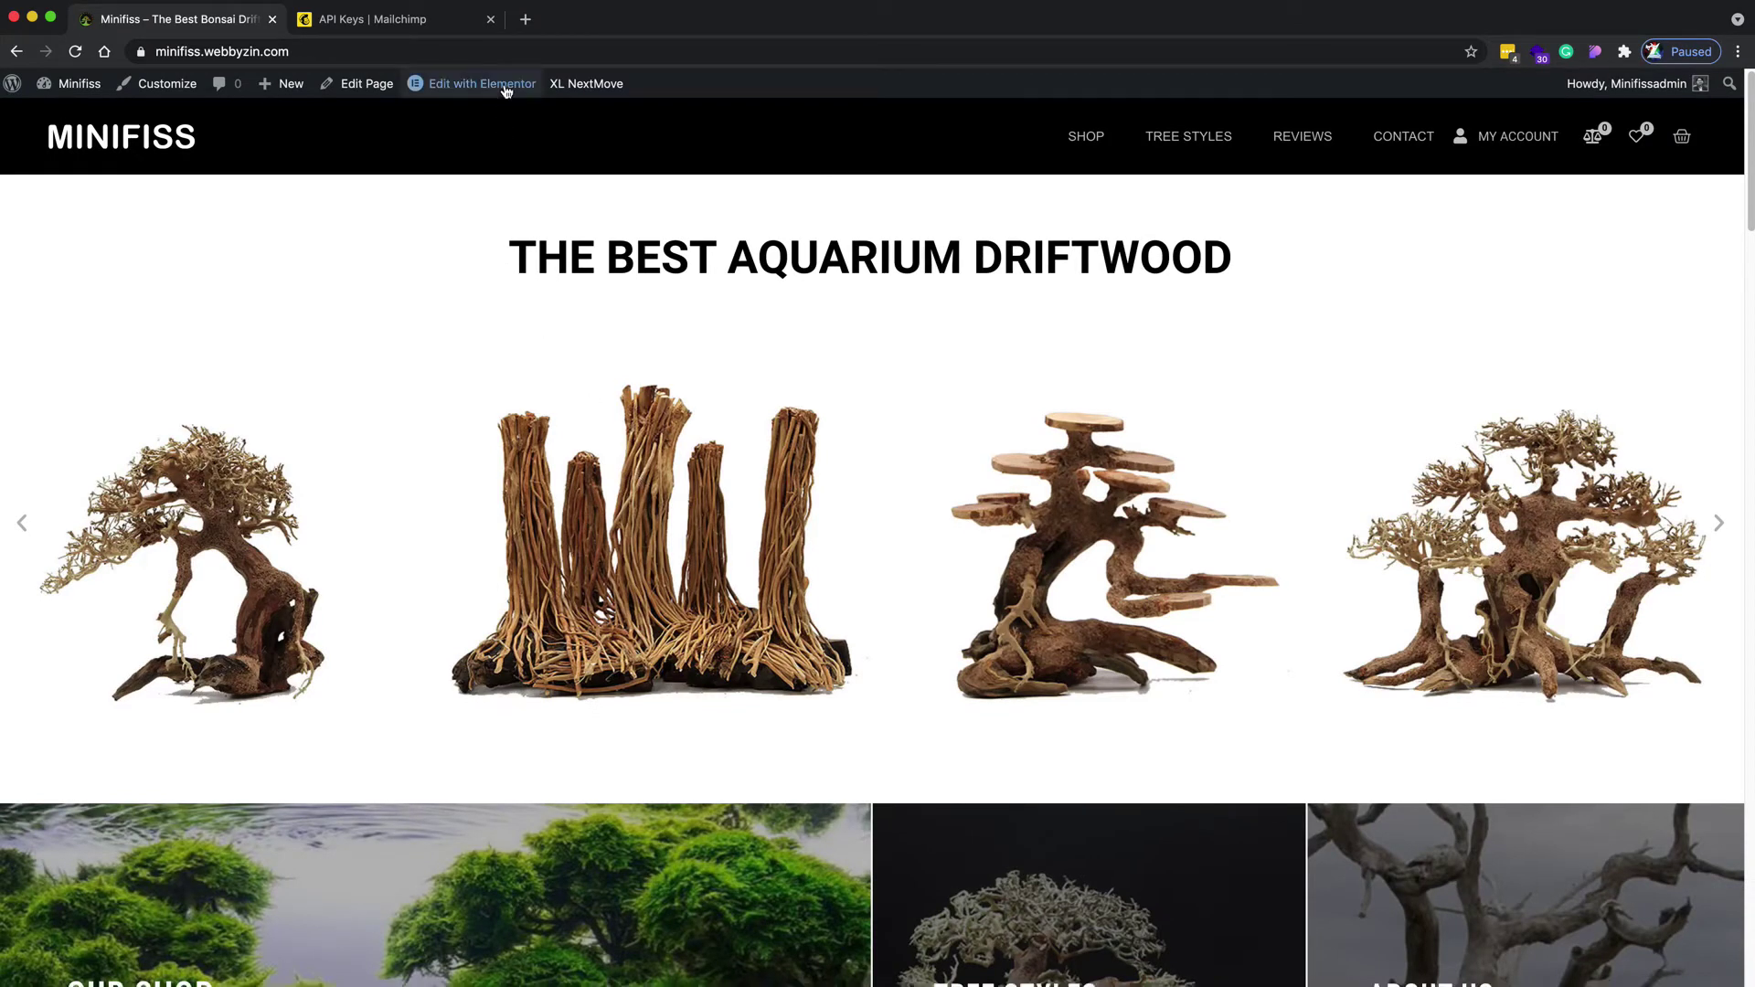
click(505, 88)
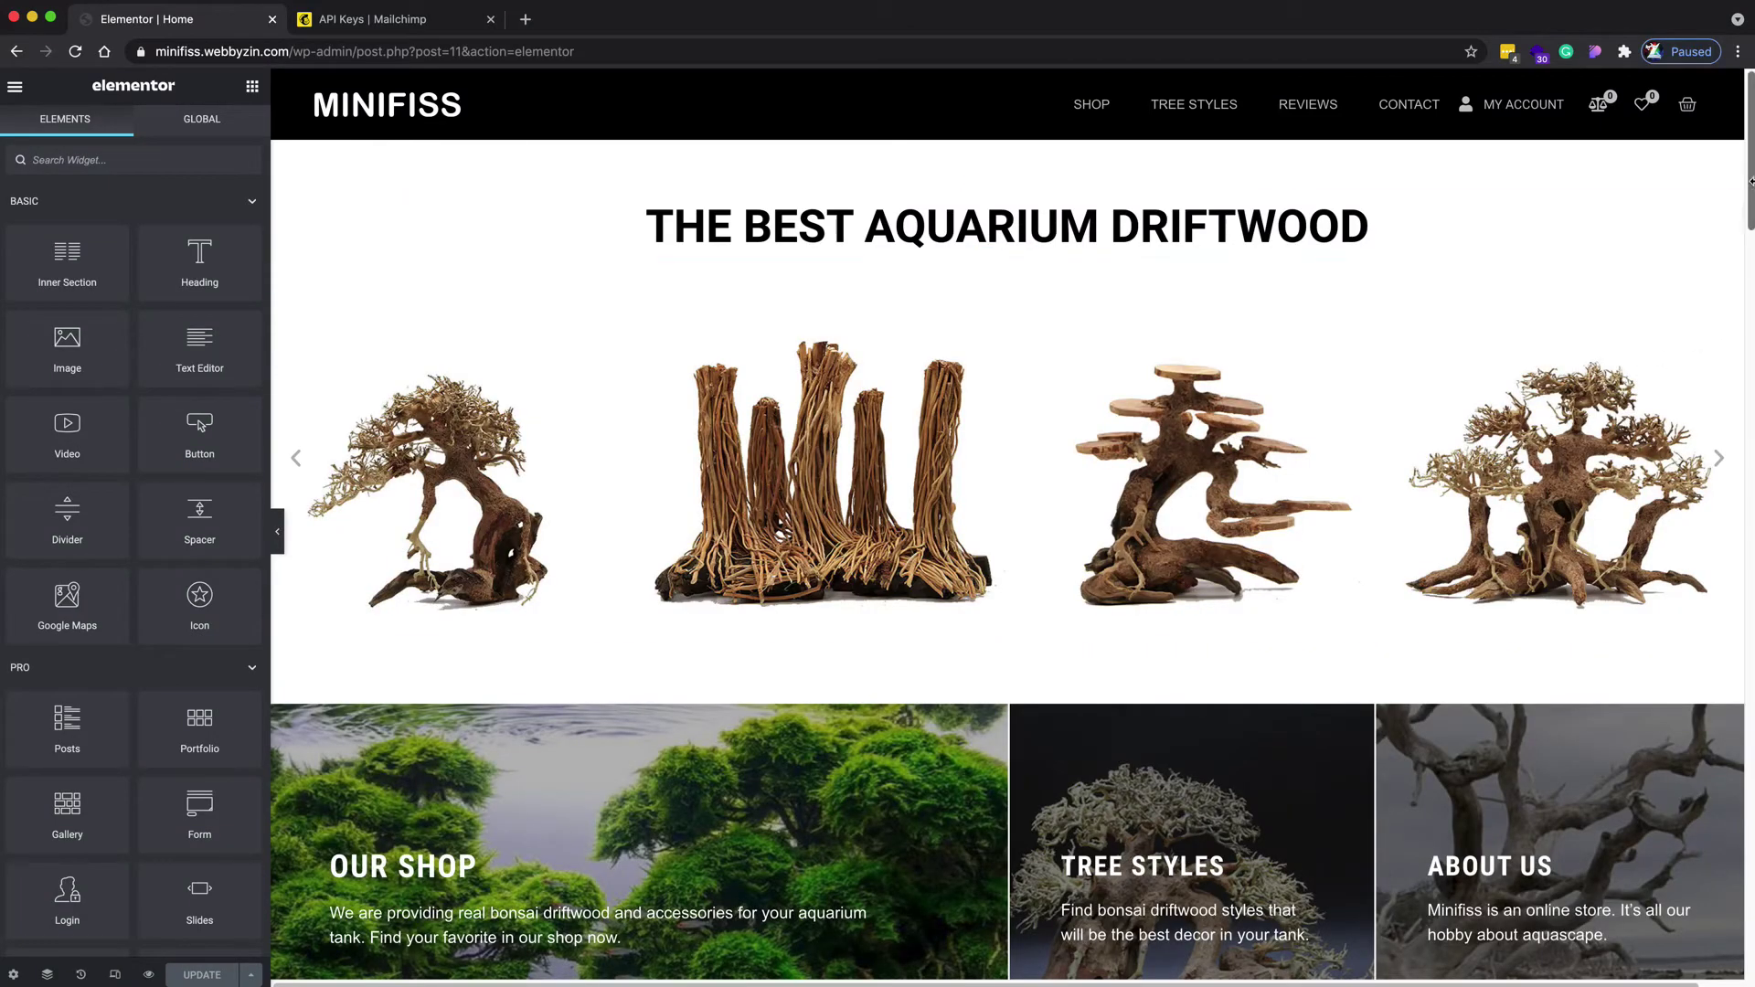
drag(1752, 171, 1633, 819)
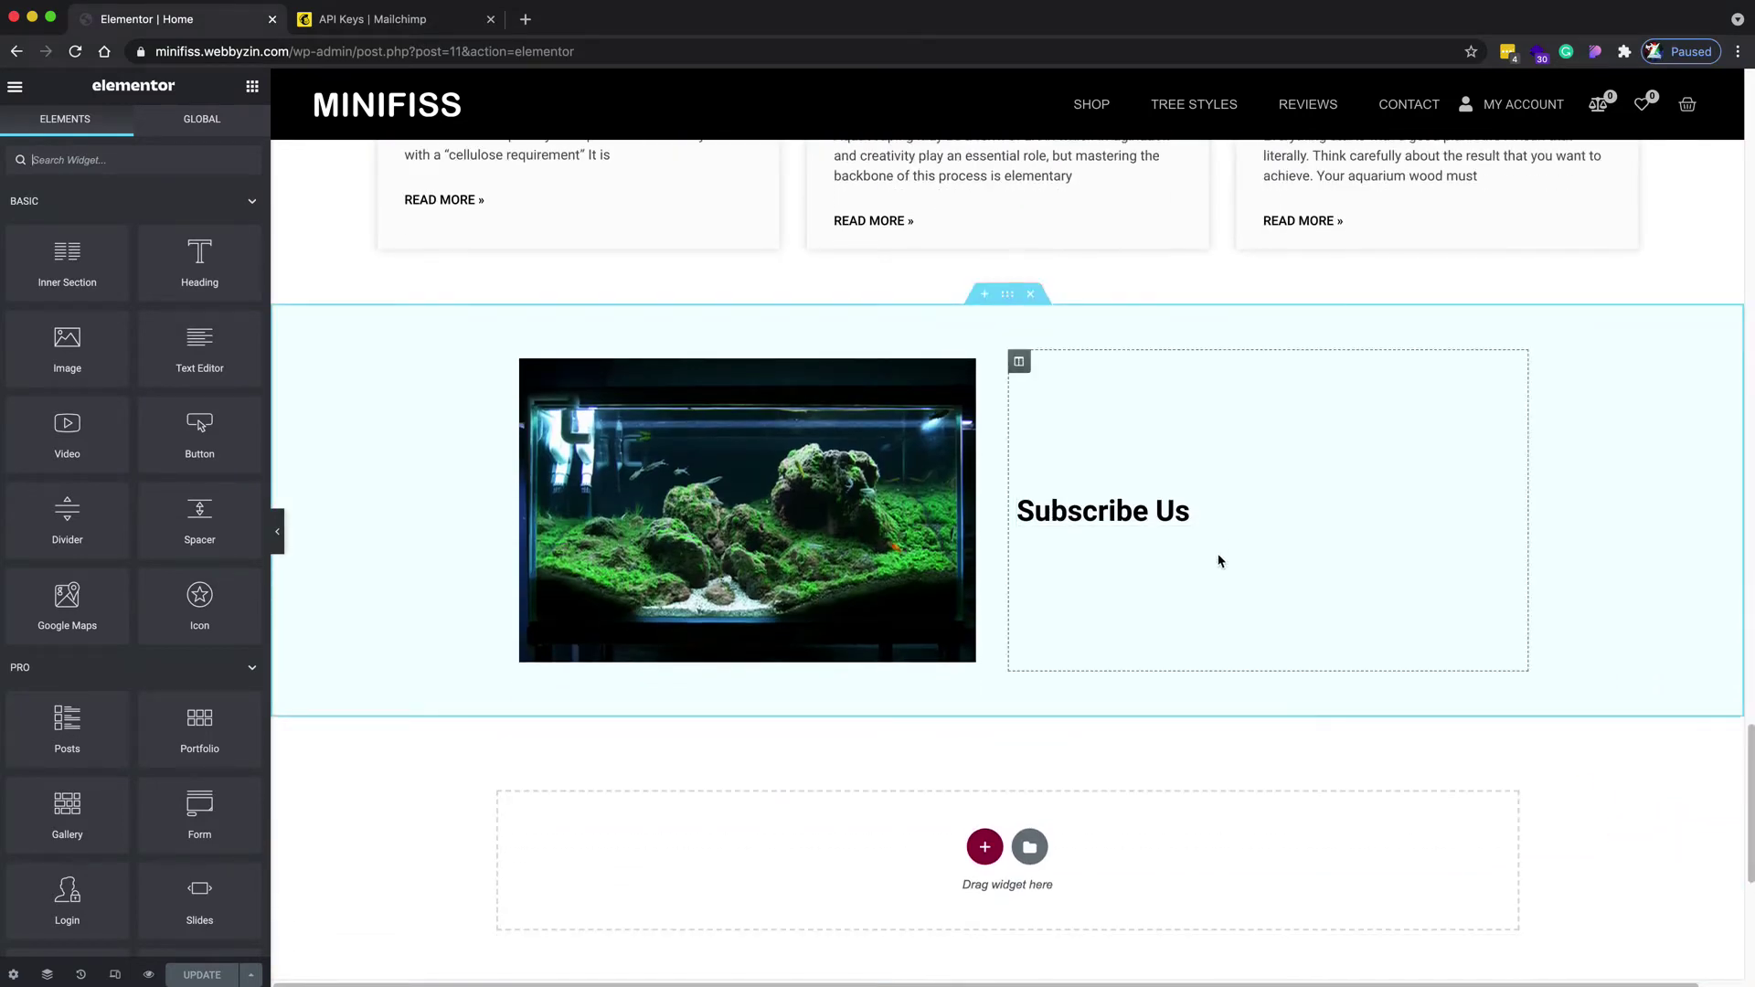
scroll(1170, 588, down, 3)
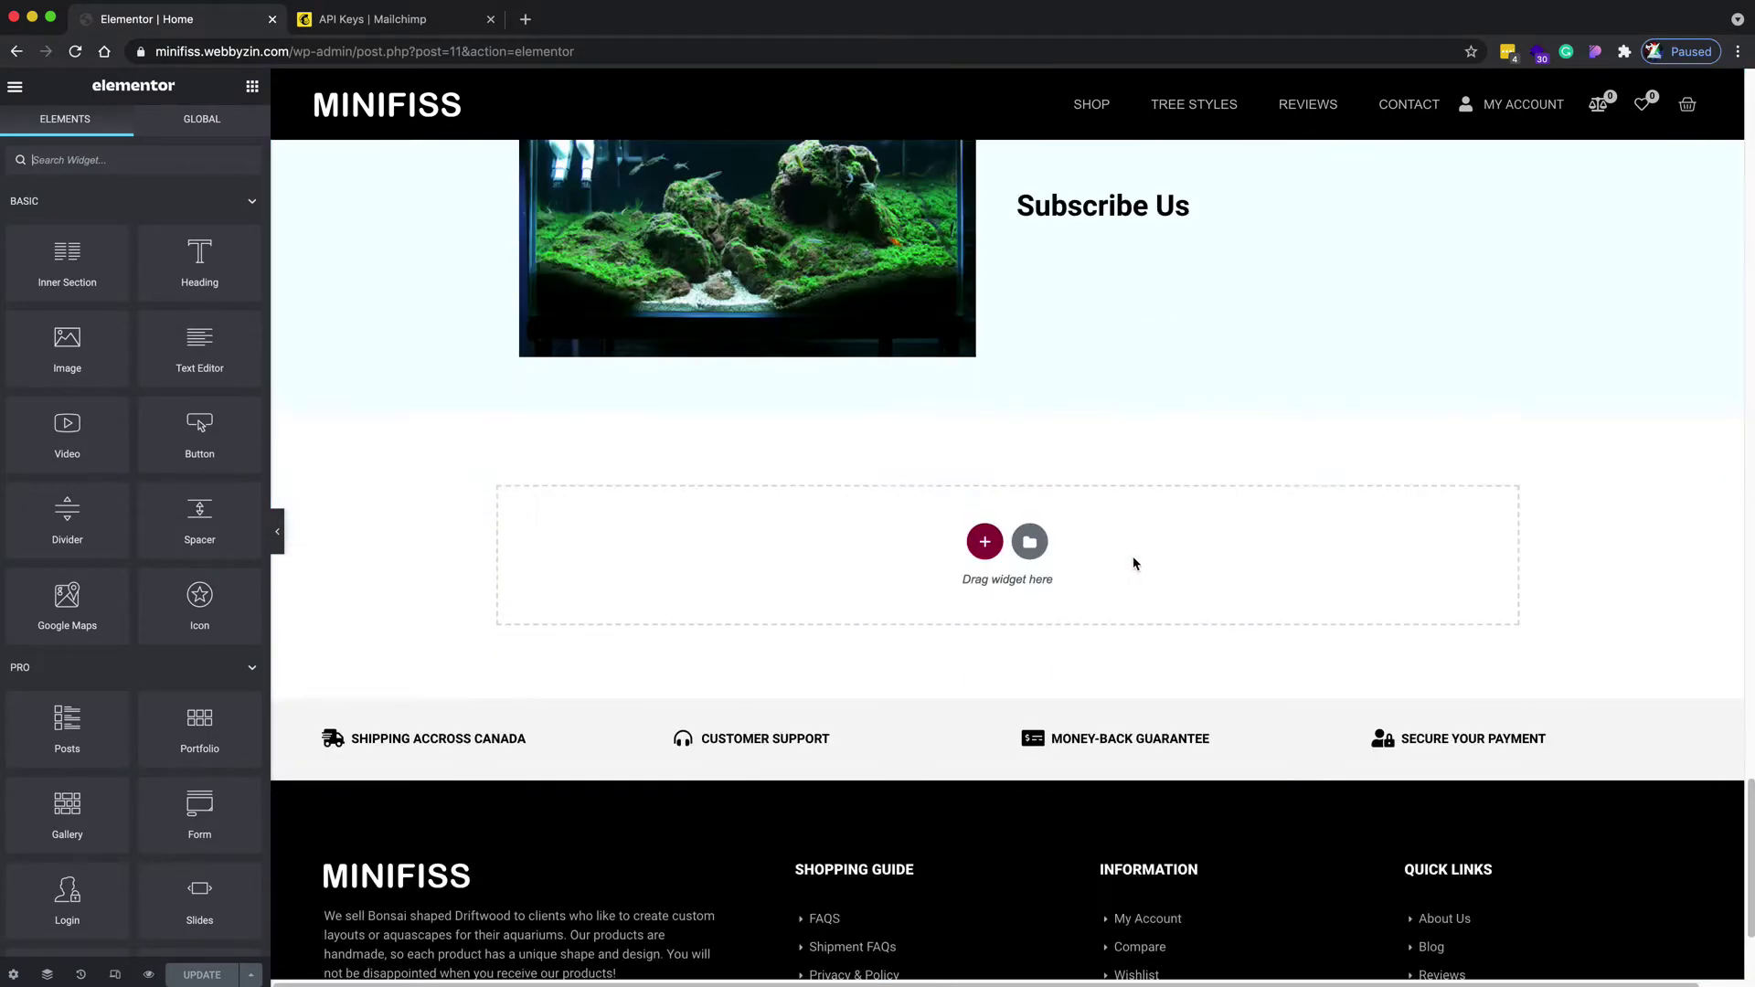
scroll(1136, 560, up, 4)
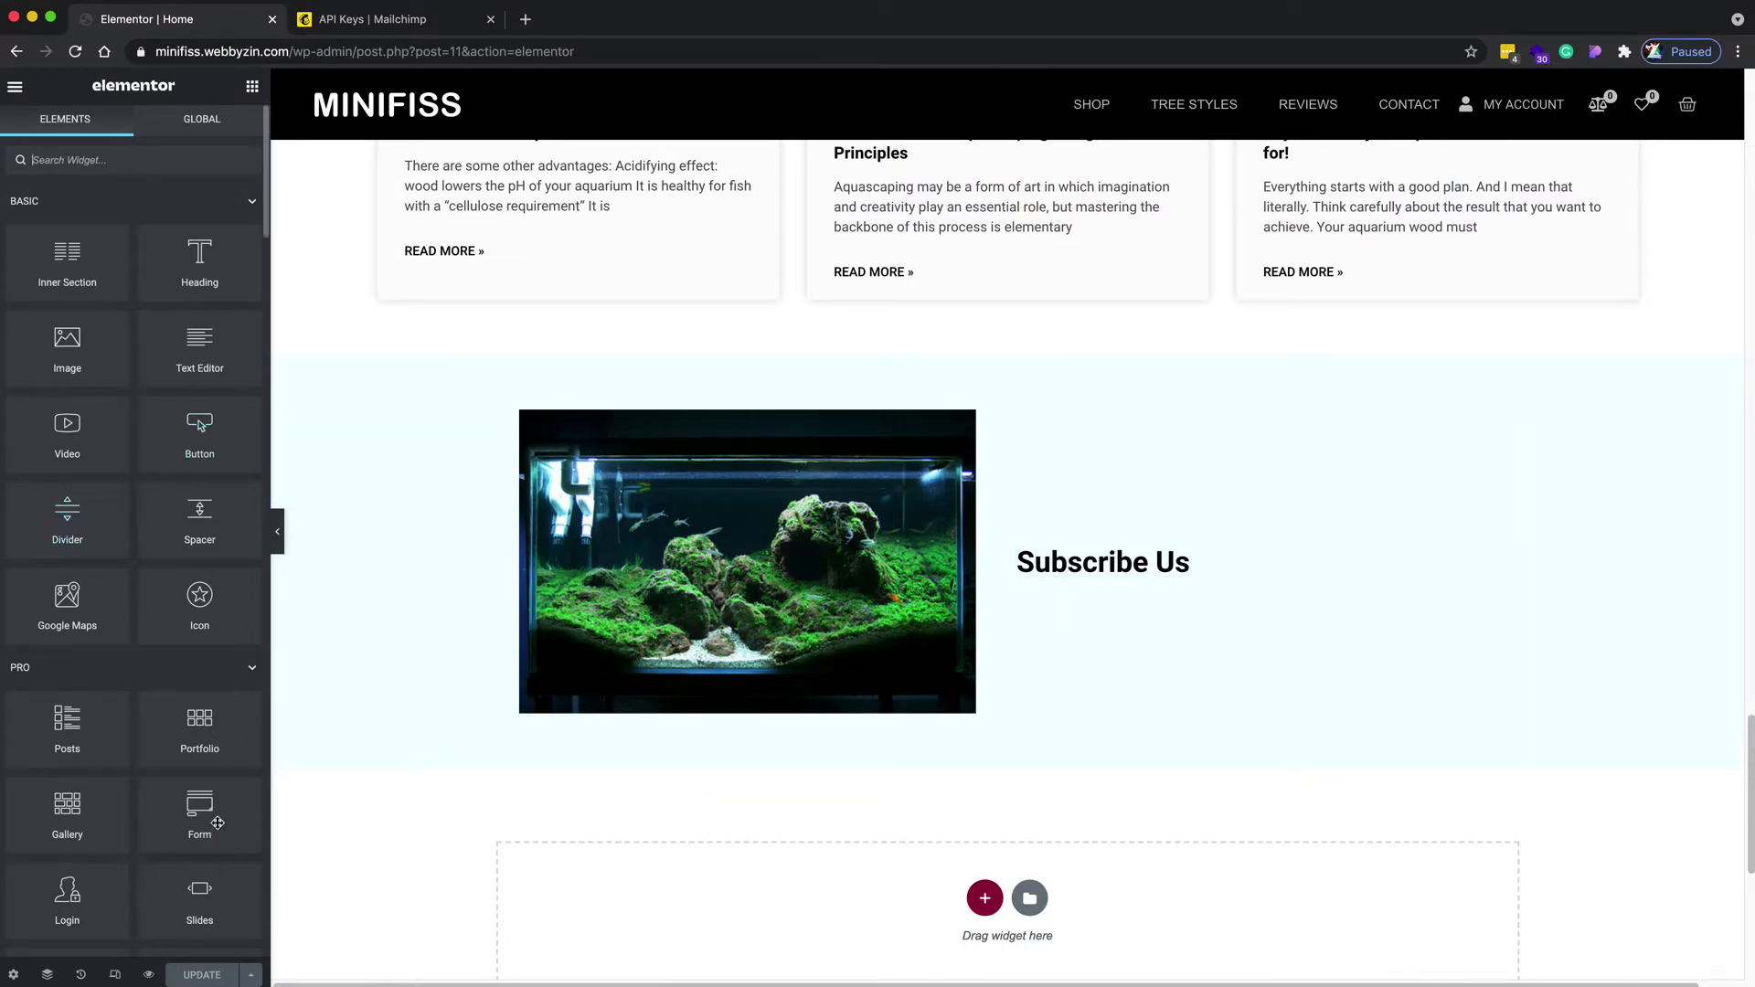
Drop a Form widget into Subscribe Us, relabel Name as First Name without placeholder, and delete Message
drag(198, 820, 1165, 583)
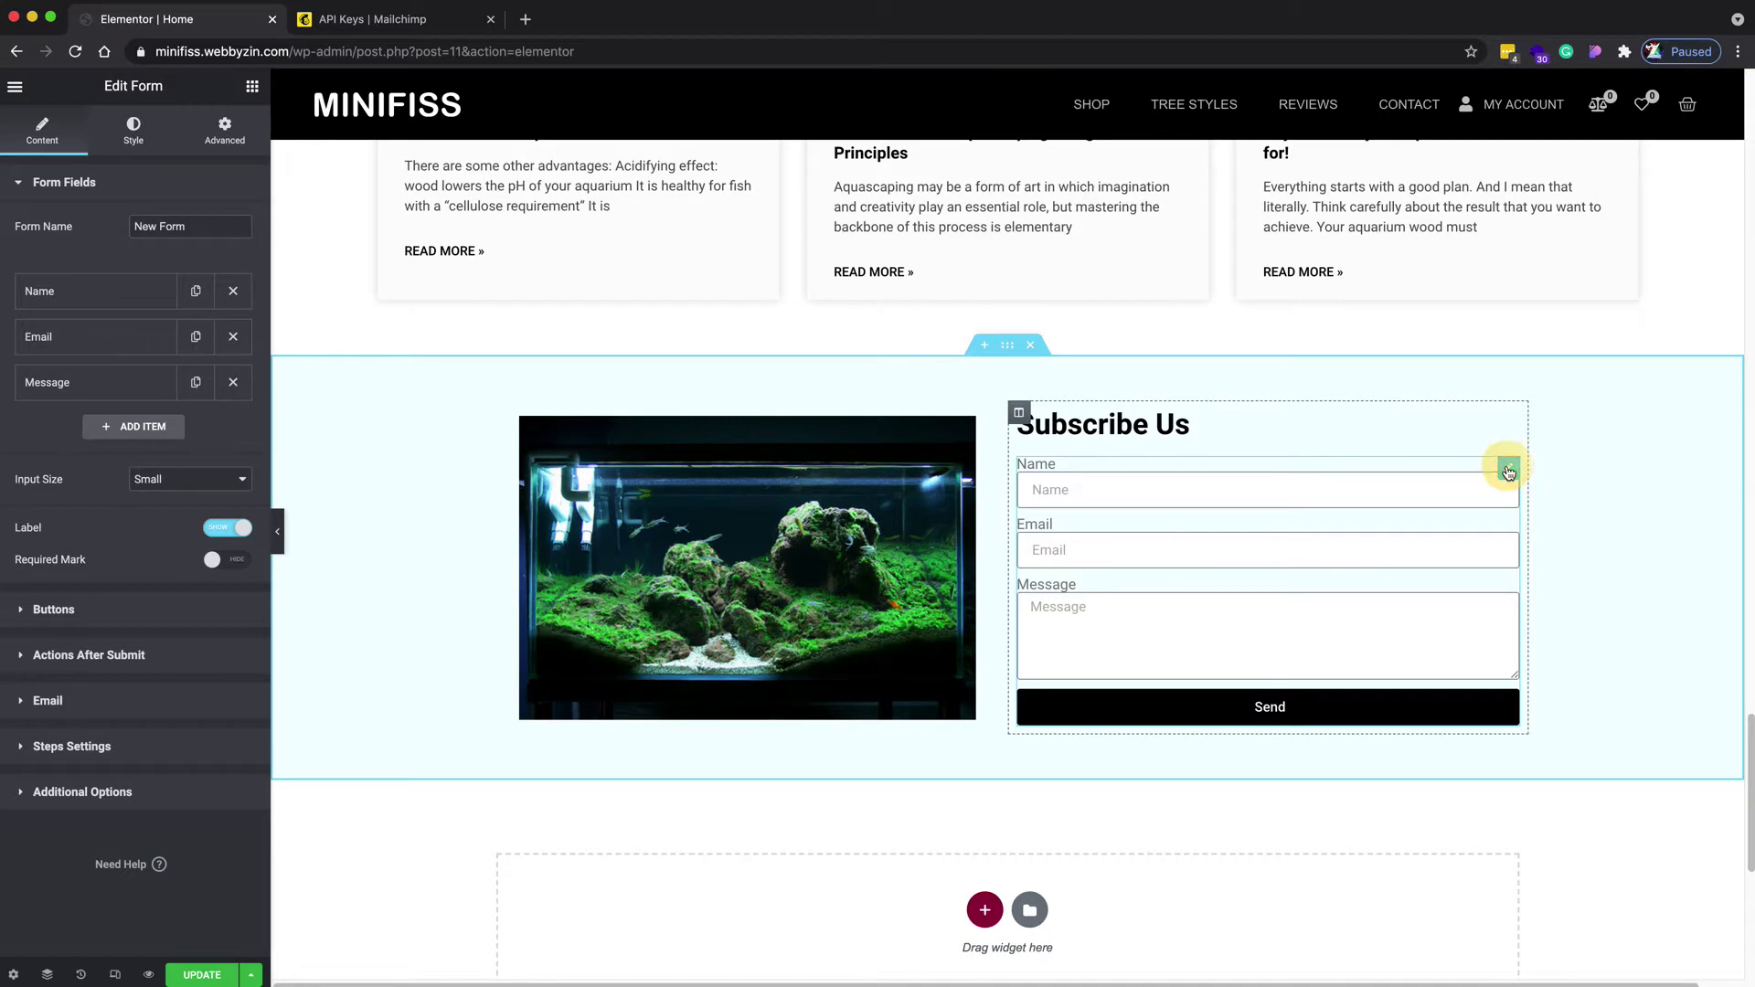
click(84, 288)
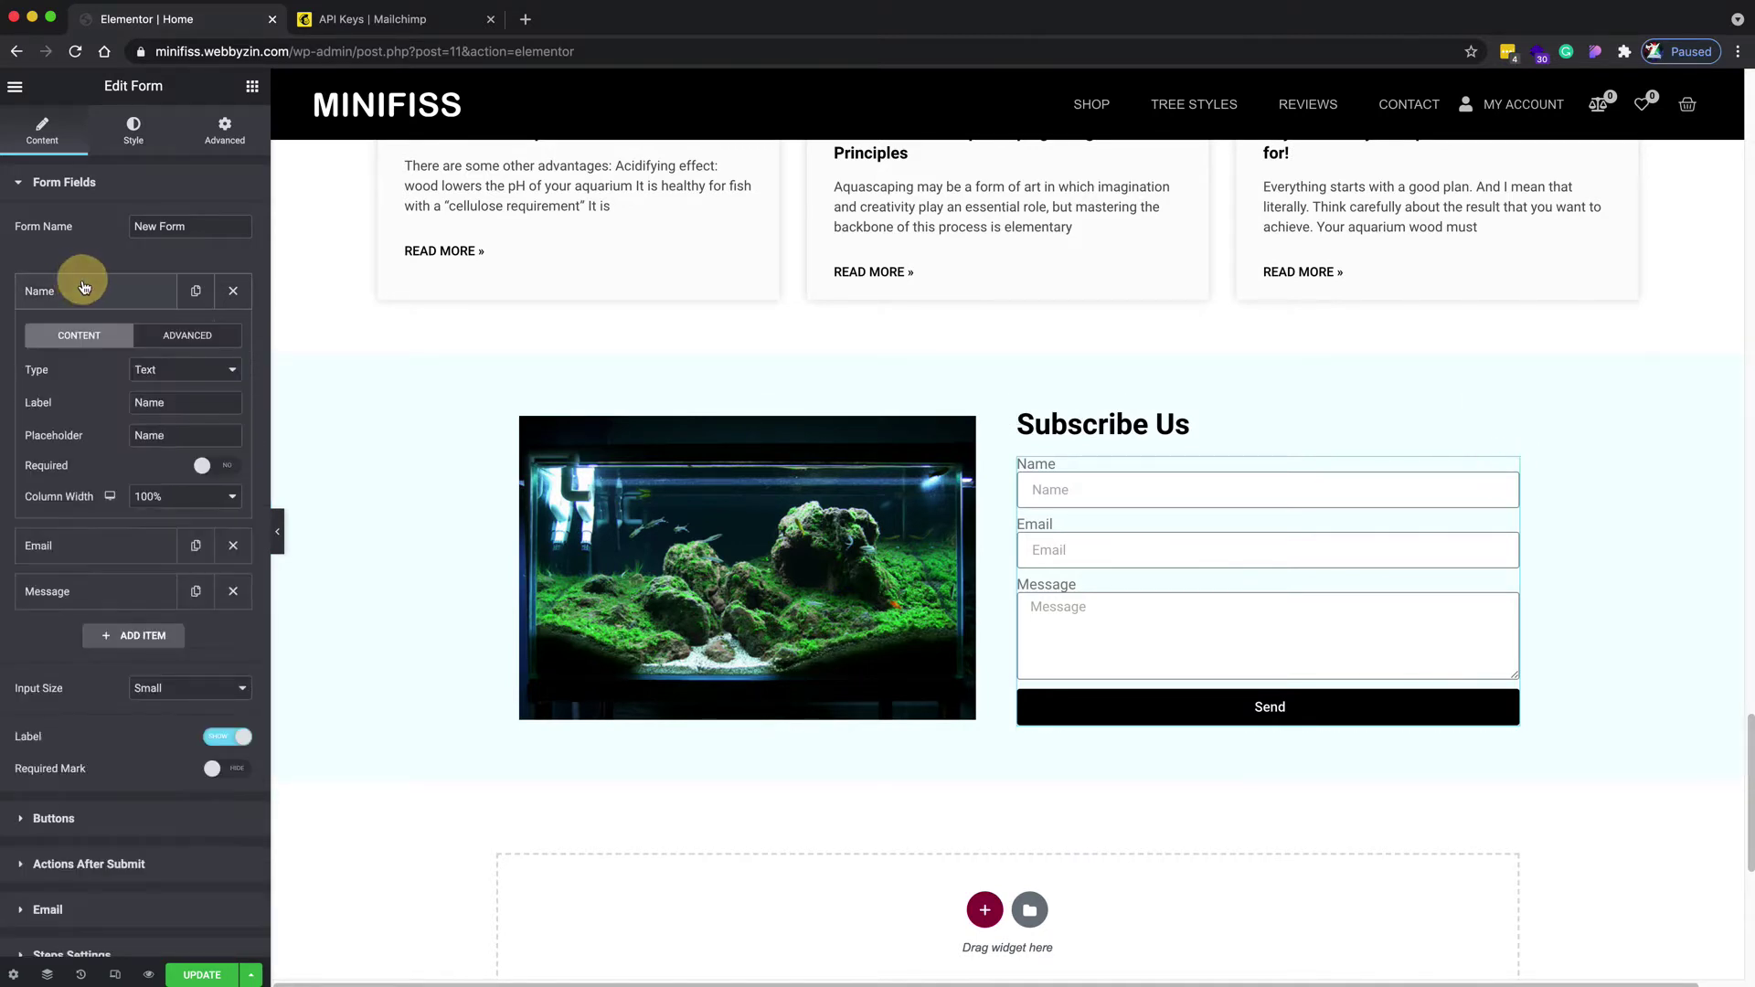
click(139, 399)
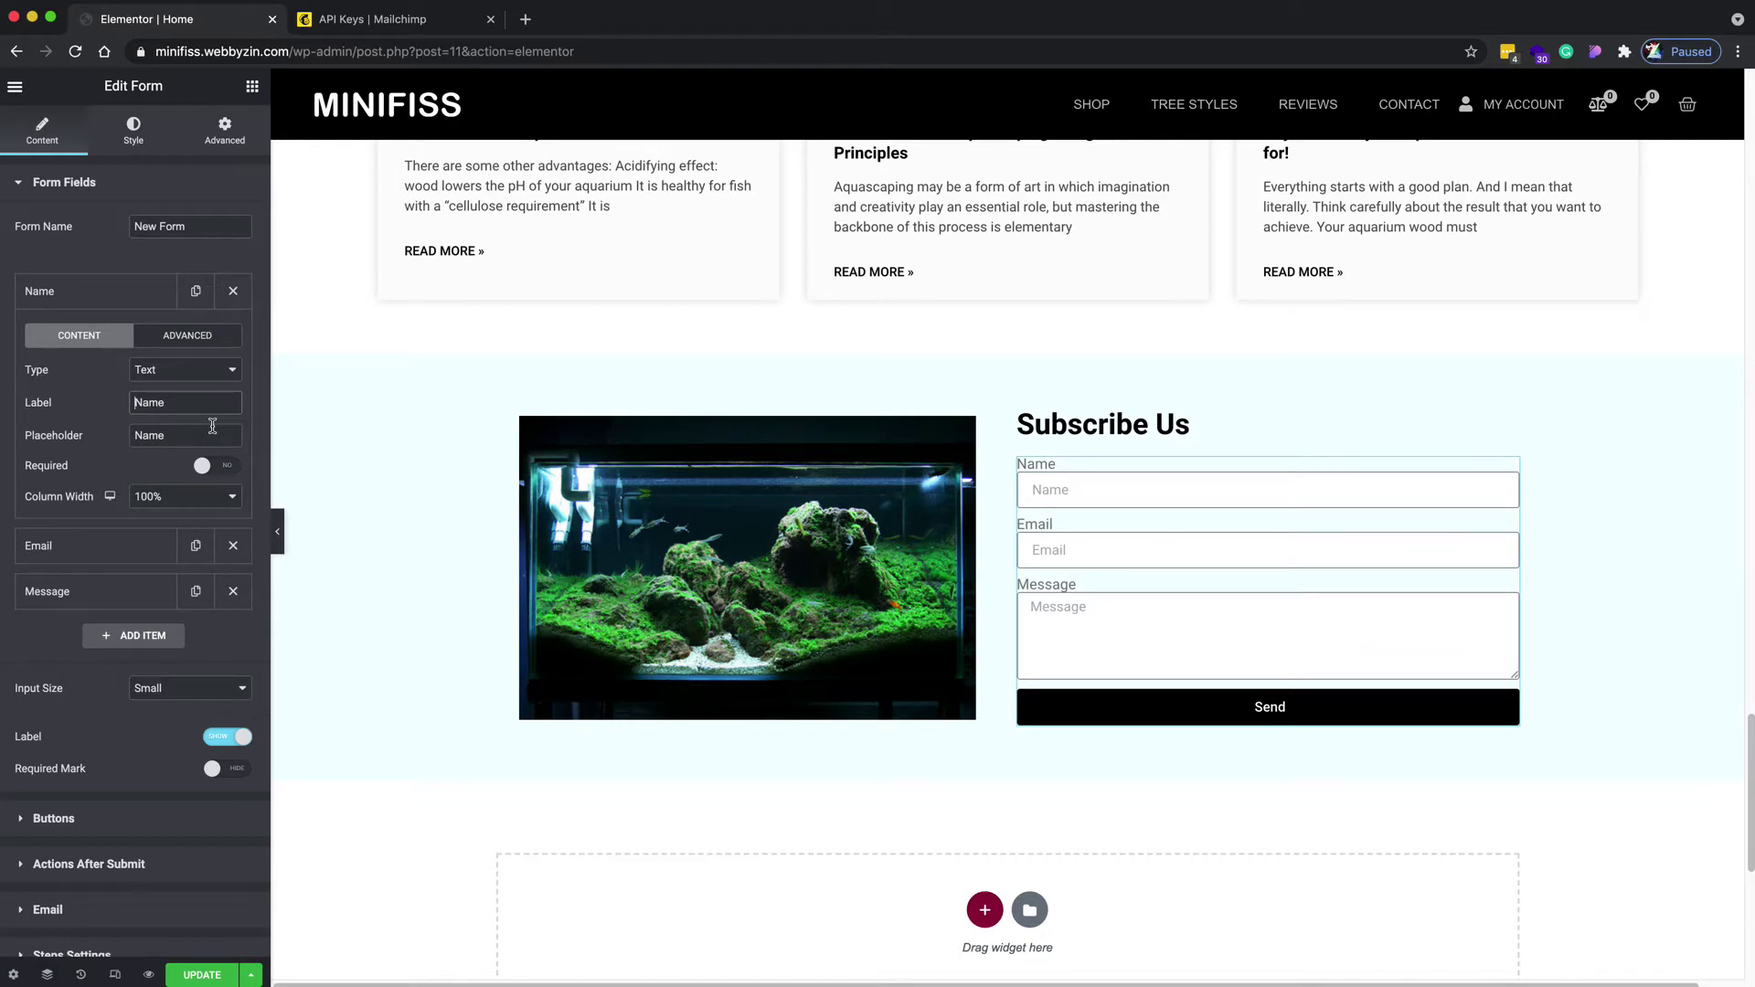
text(First)
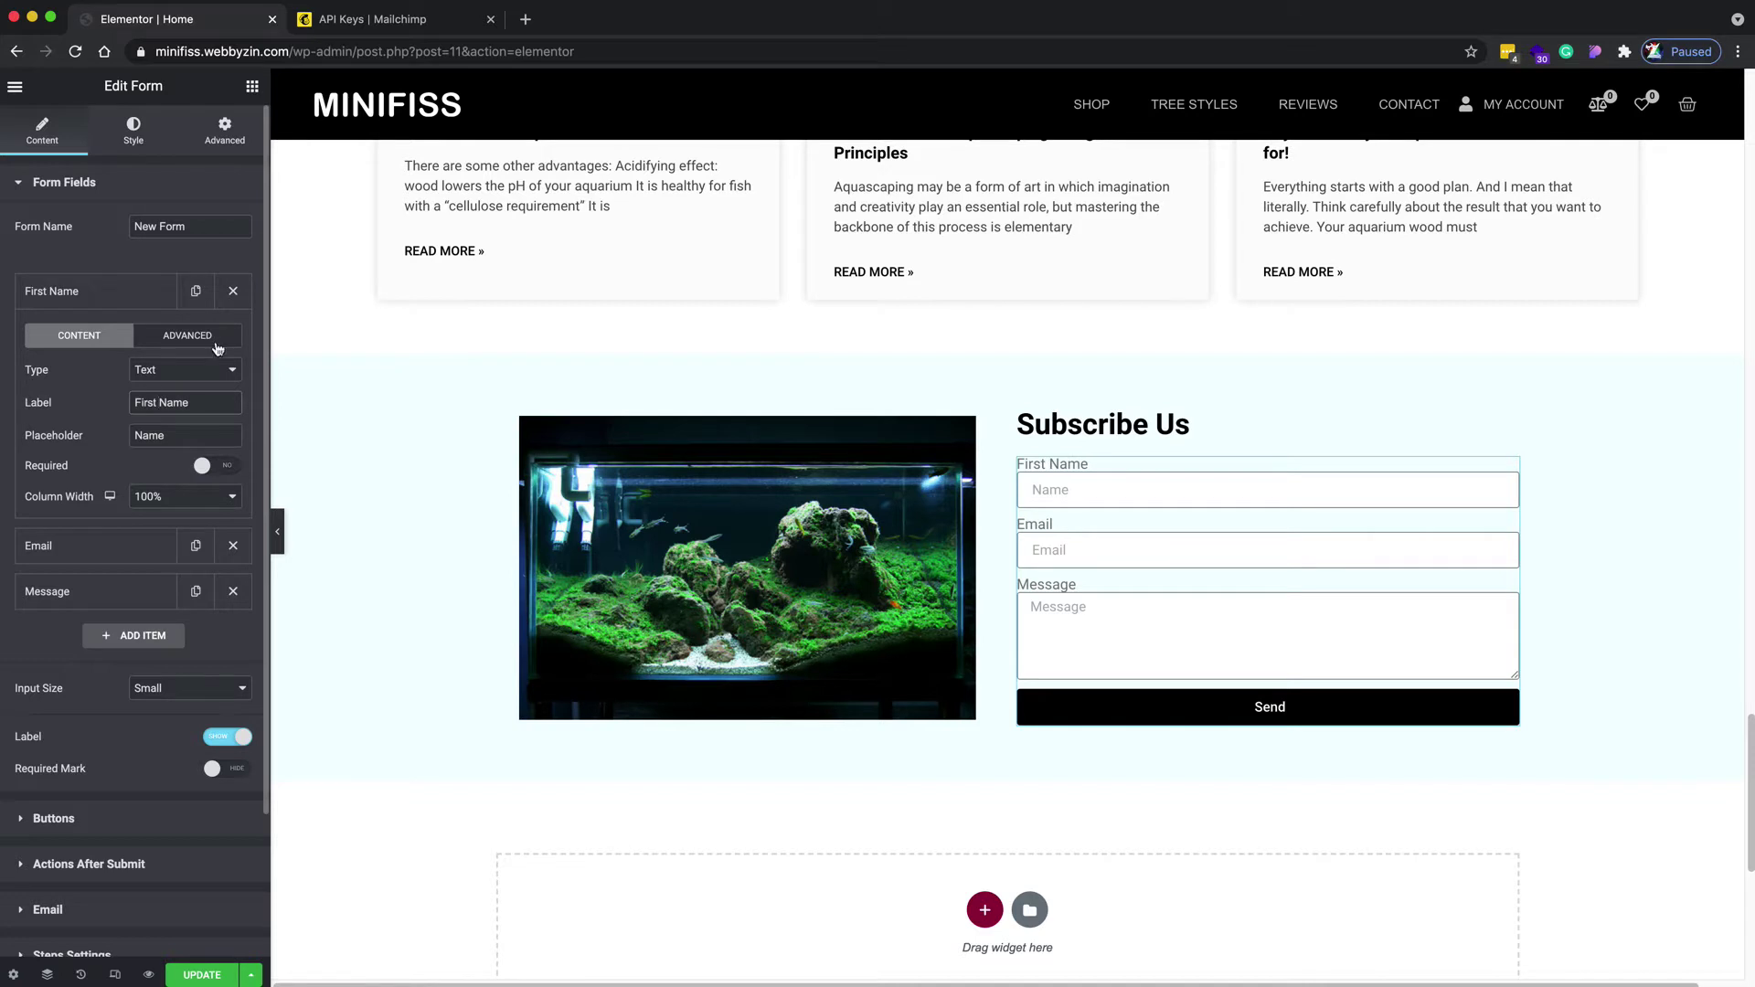
drag(183, 436, 101, 432)
key(BackSpace)
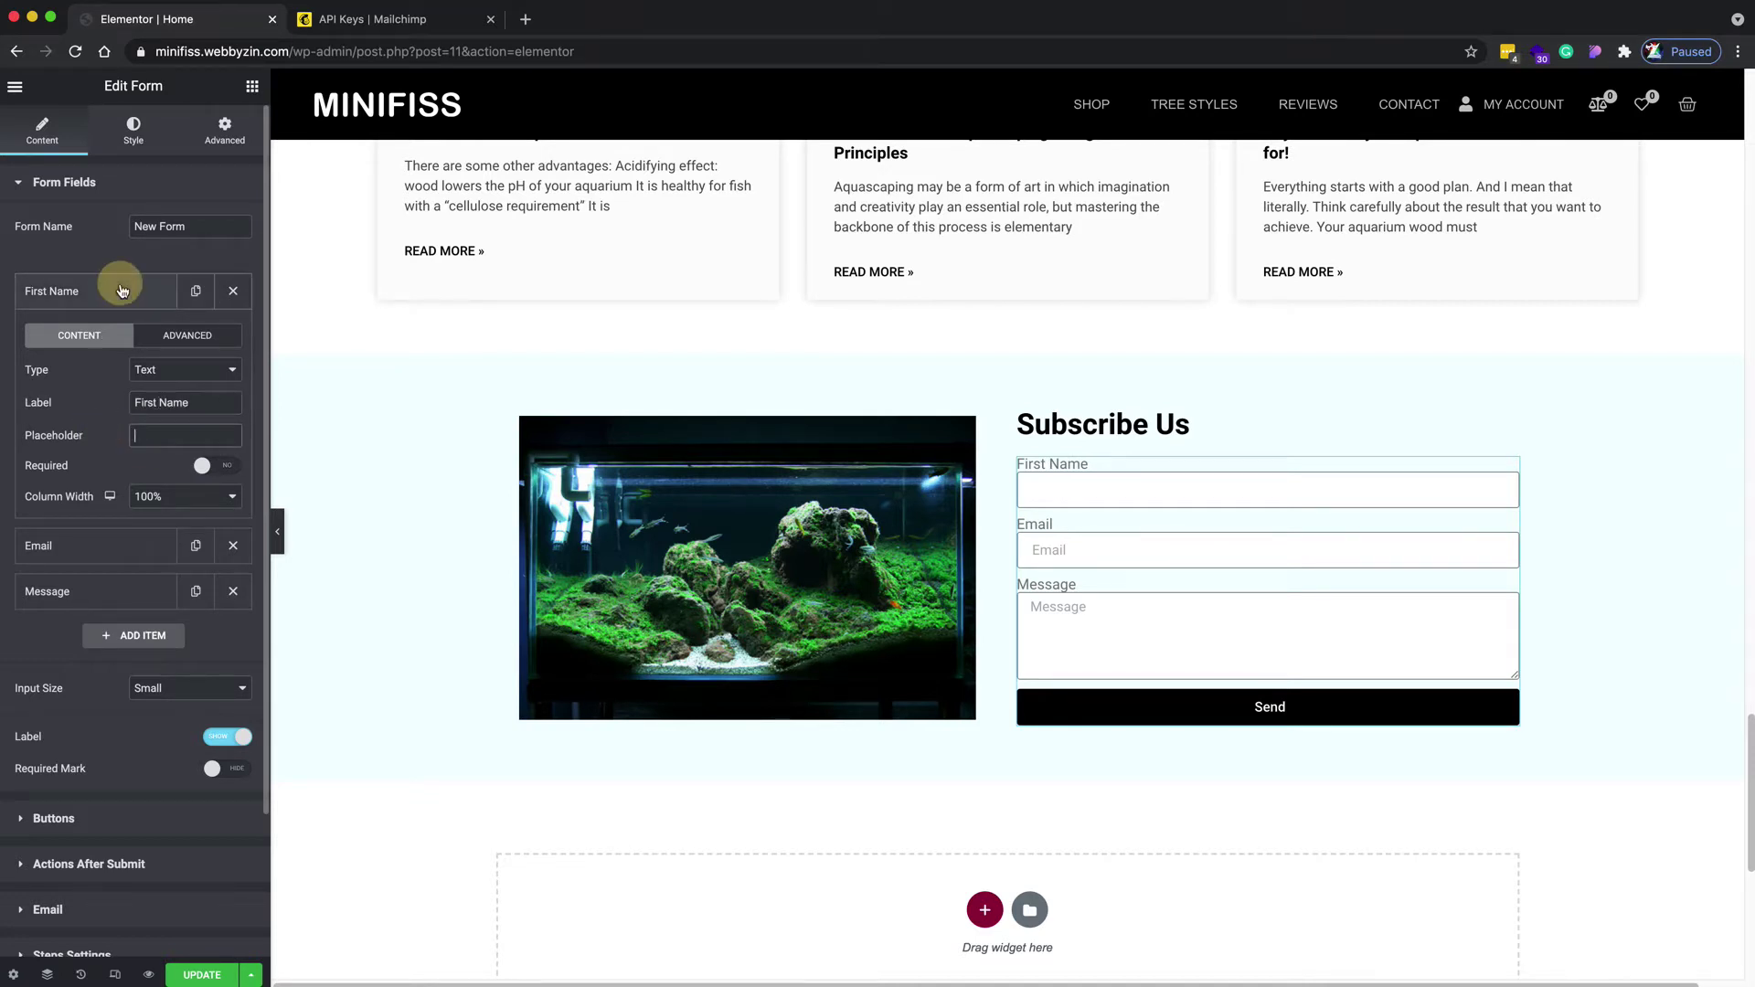
click(122, 291)
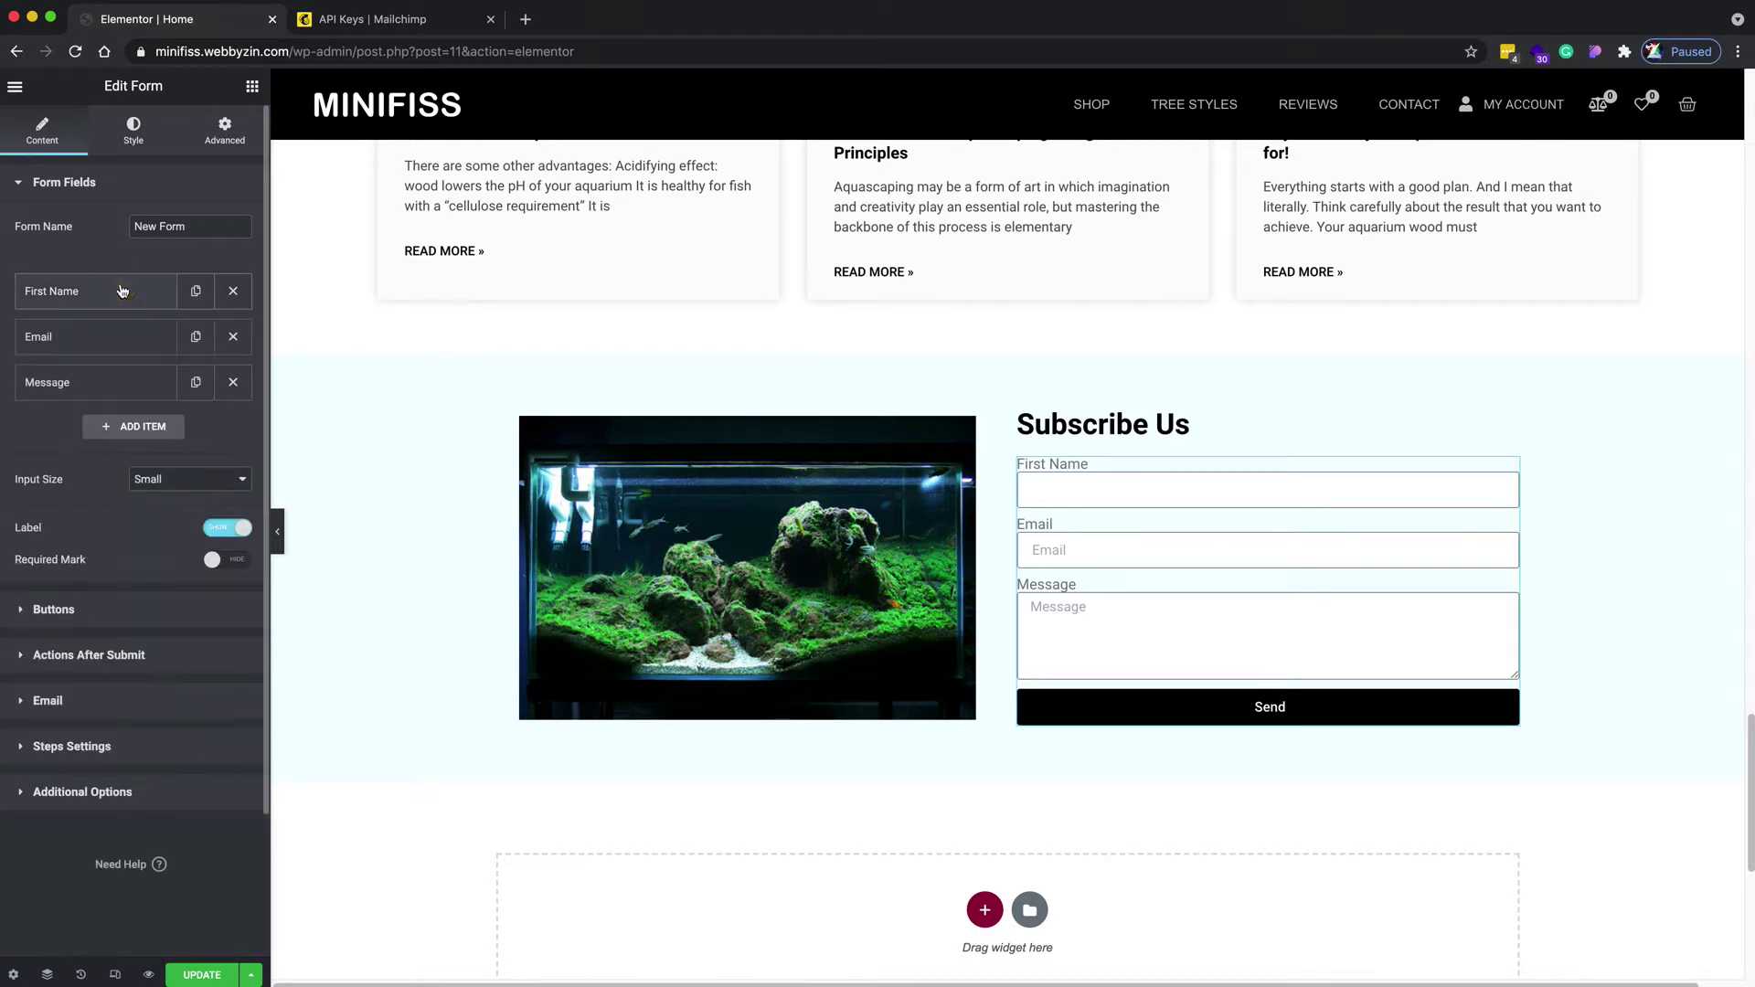
click(234, 385)
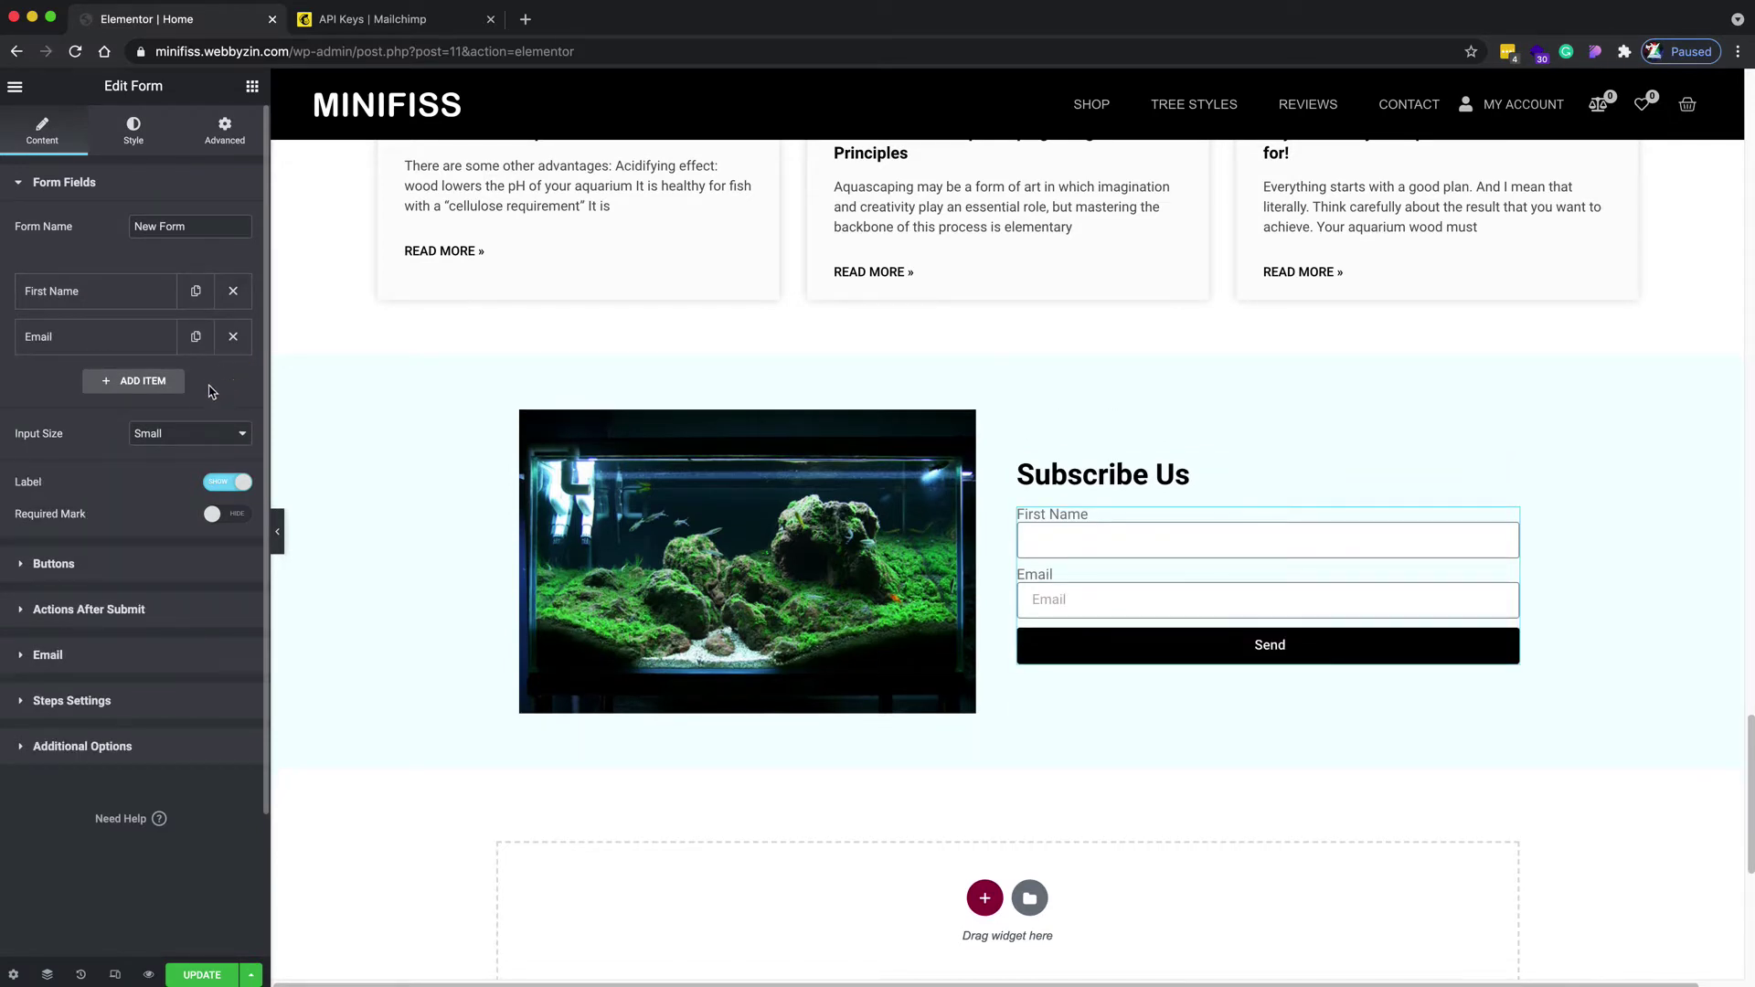
Duplicate First Name as a Last Name field and set both fields to 50% width
click(196, 290)
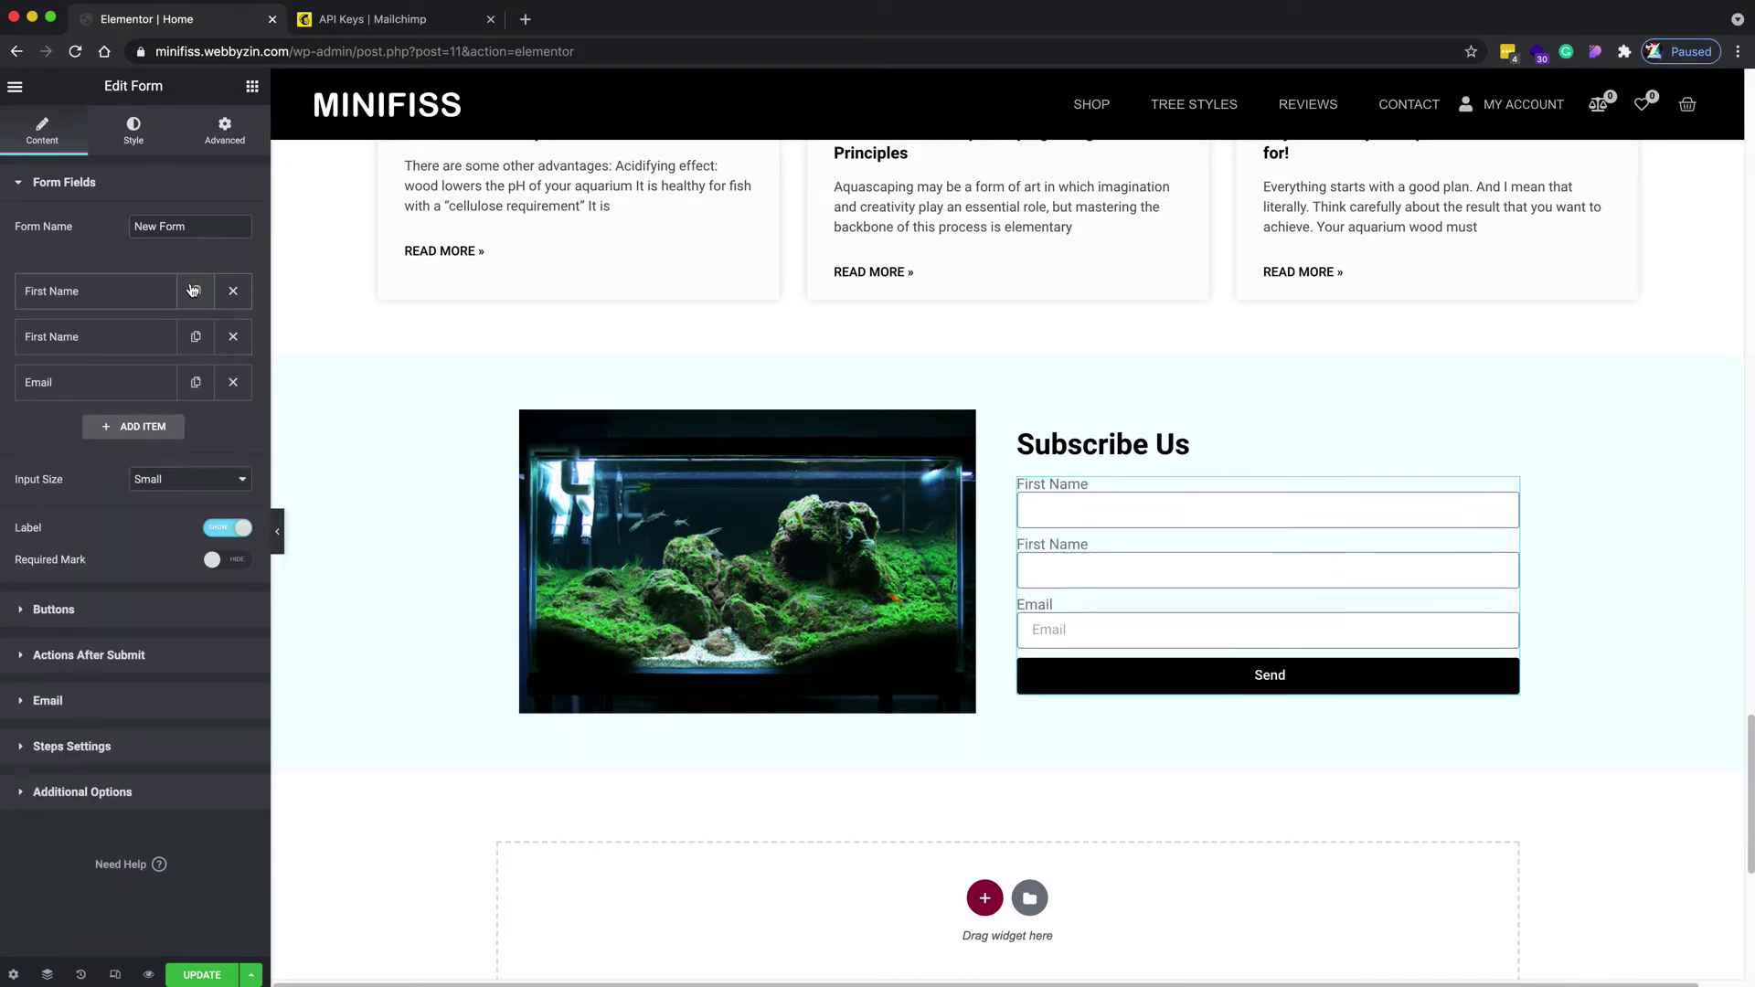
click(145, 340)
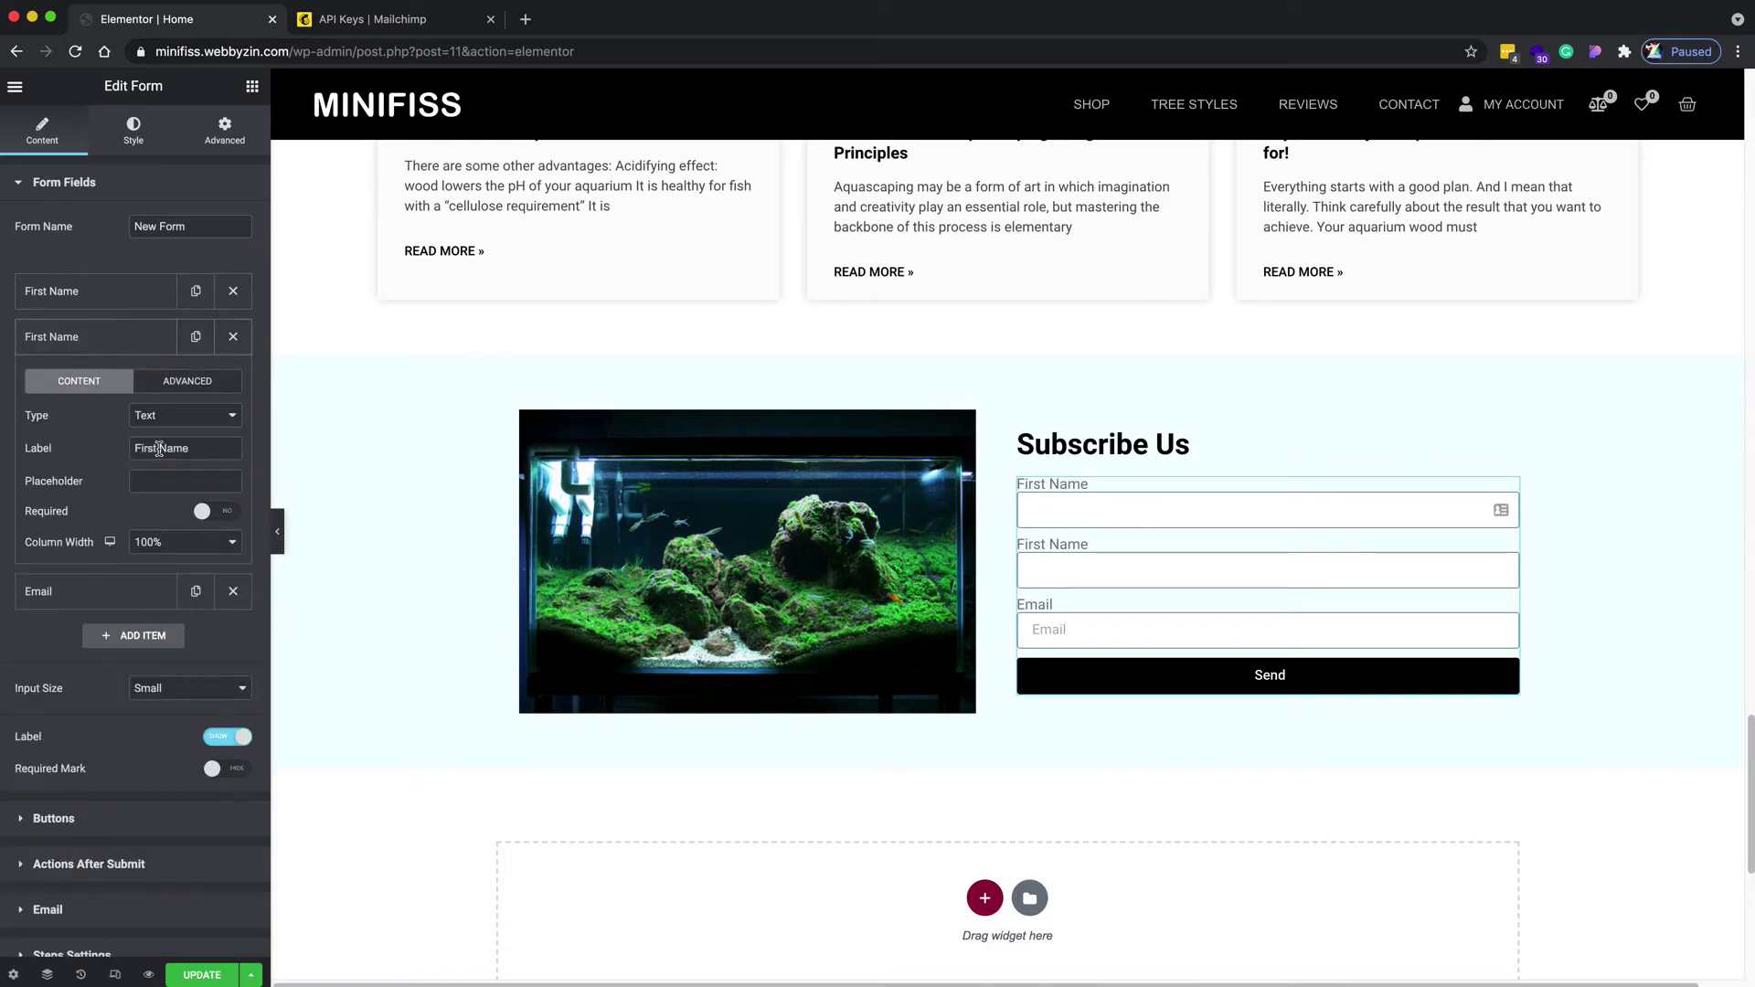
drag(159, 448, 129, 450)
text(L)
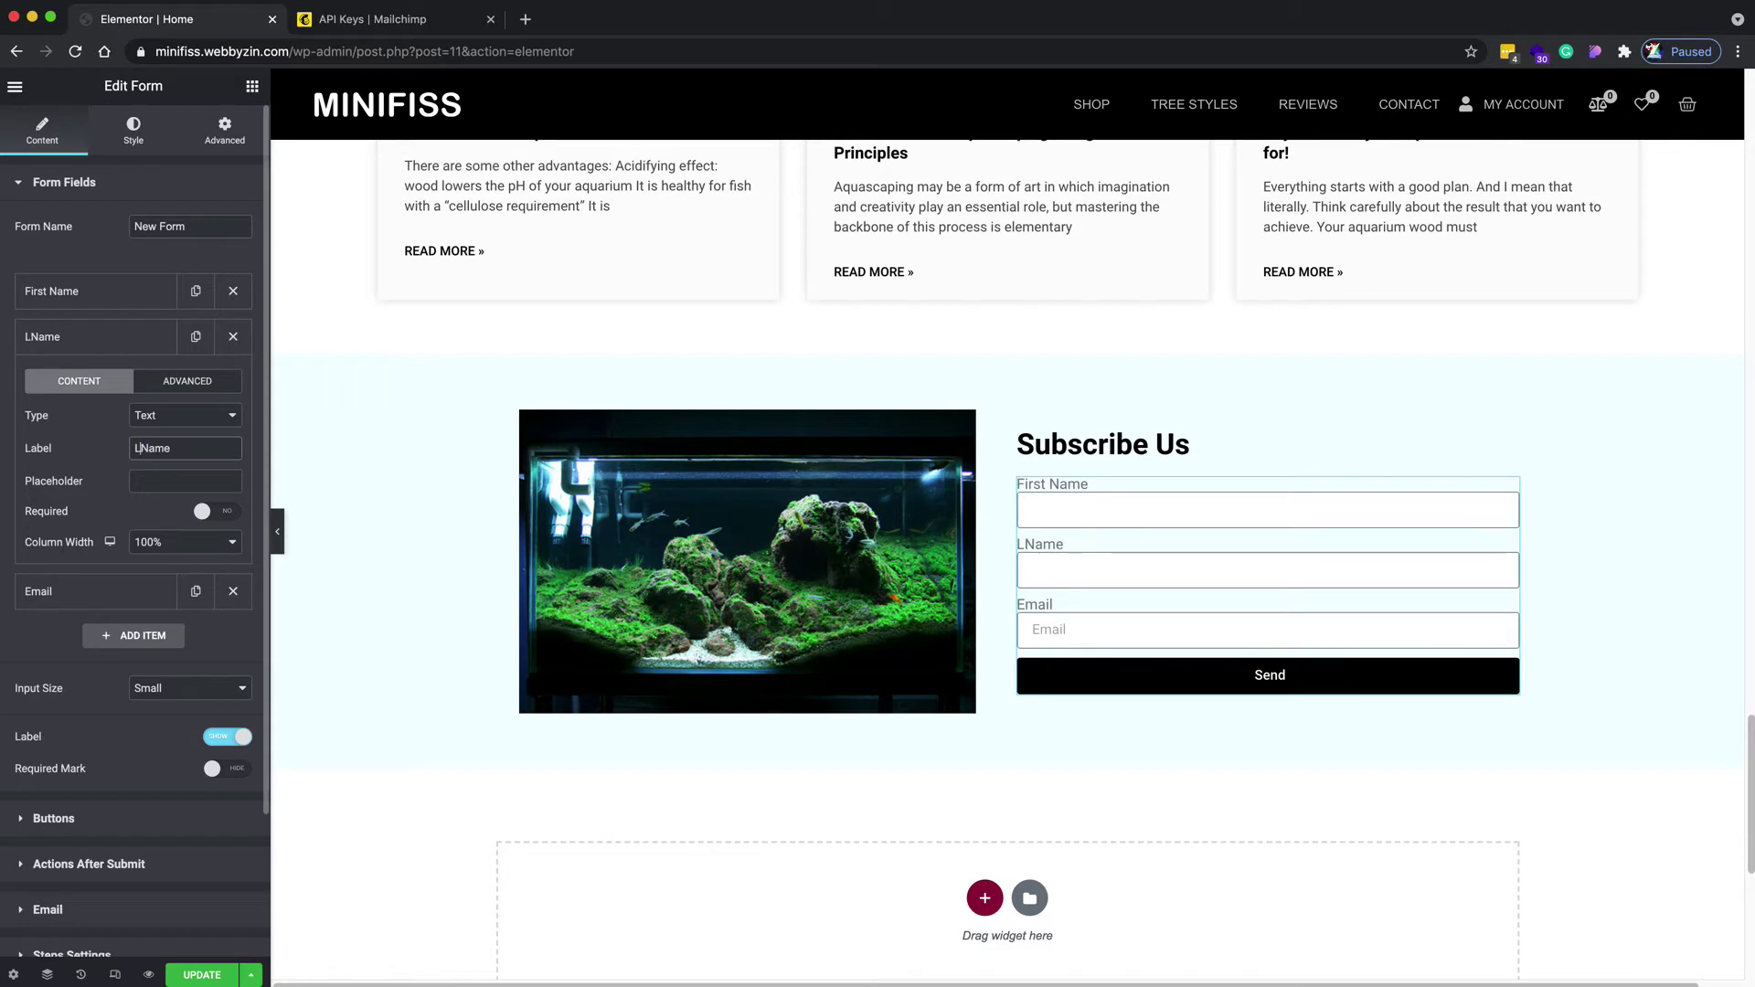
text(ast)
click(185, 545)
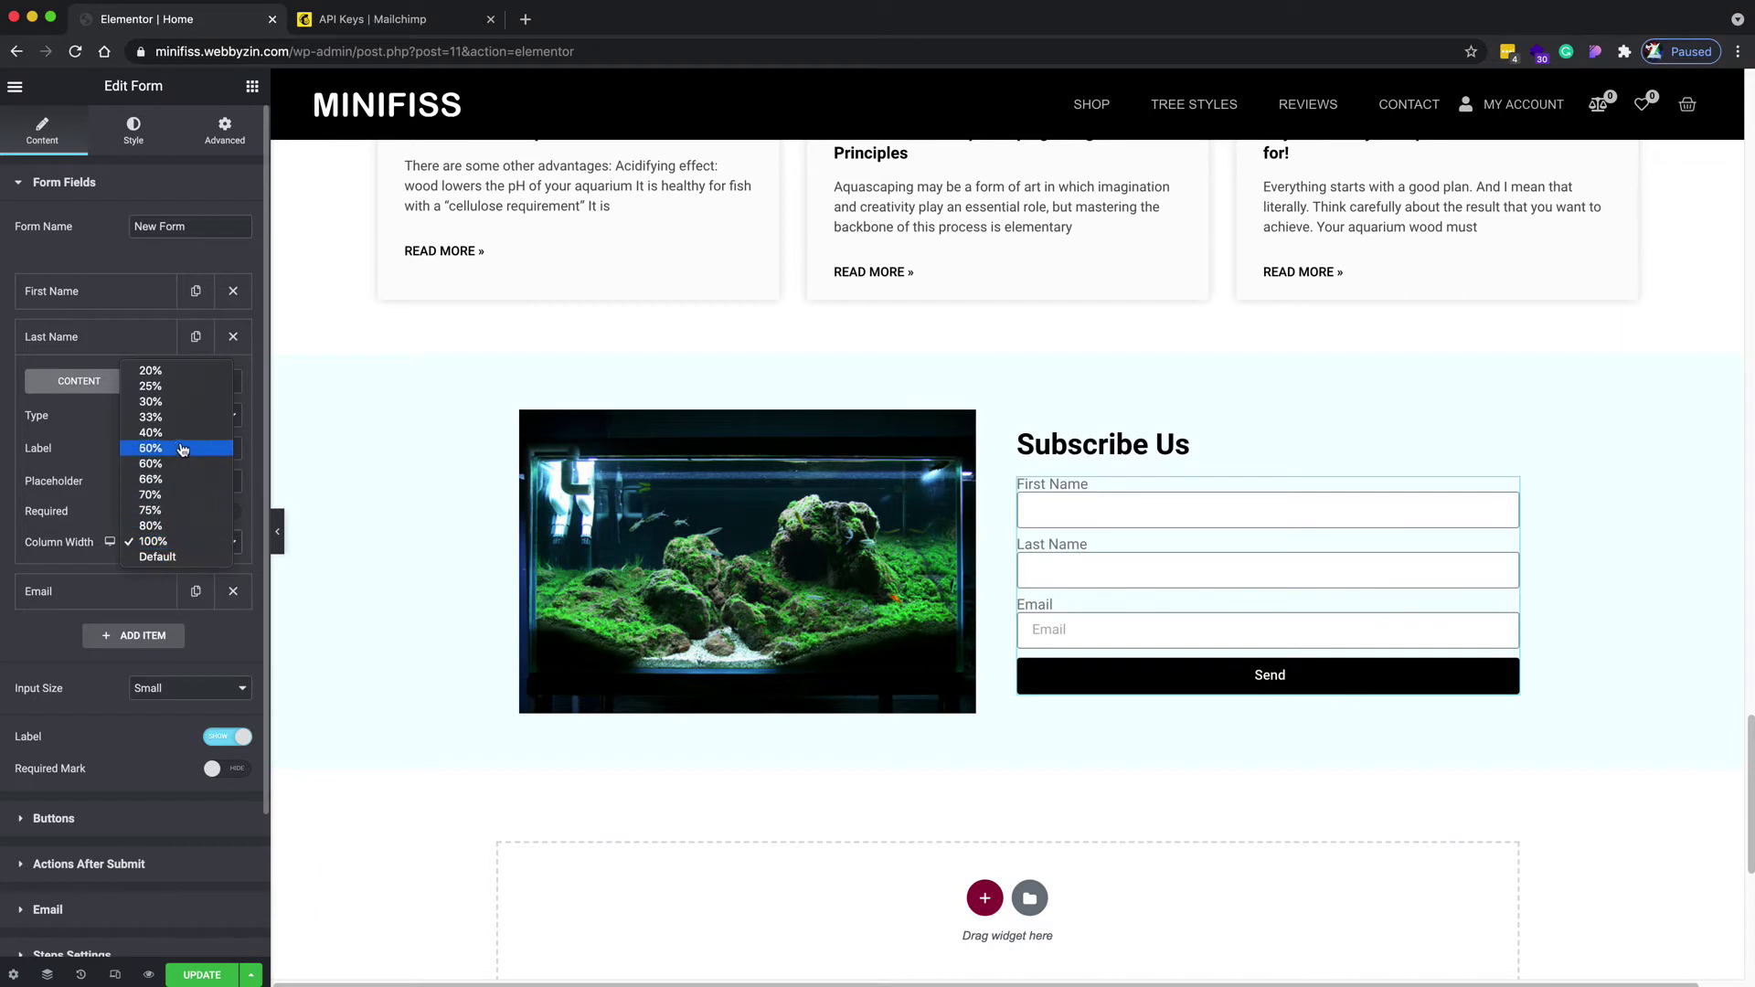
click(182, 449)
click(131, 291)
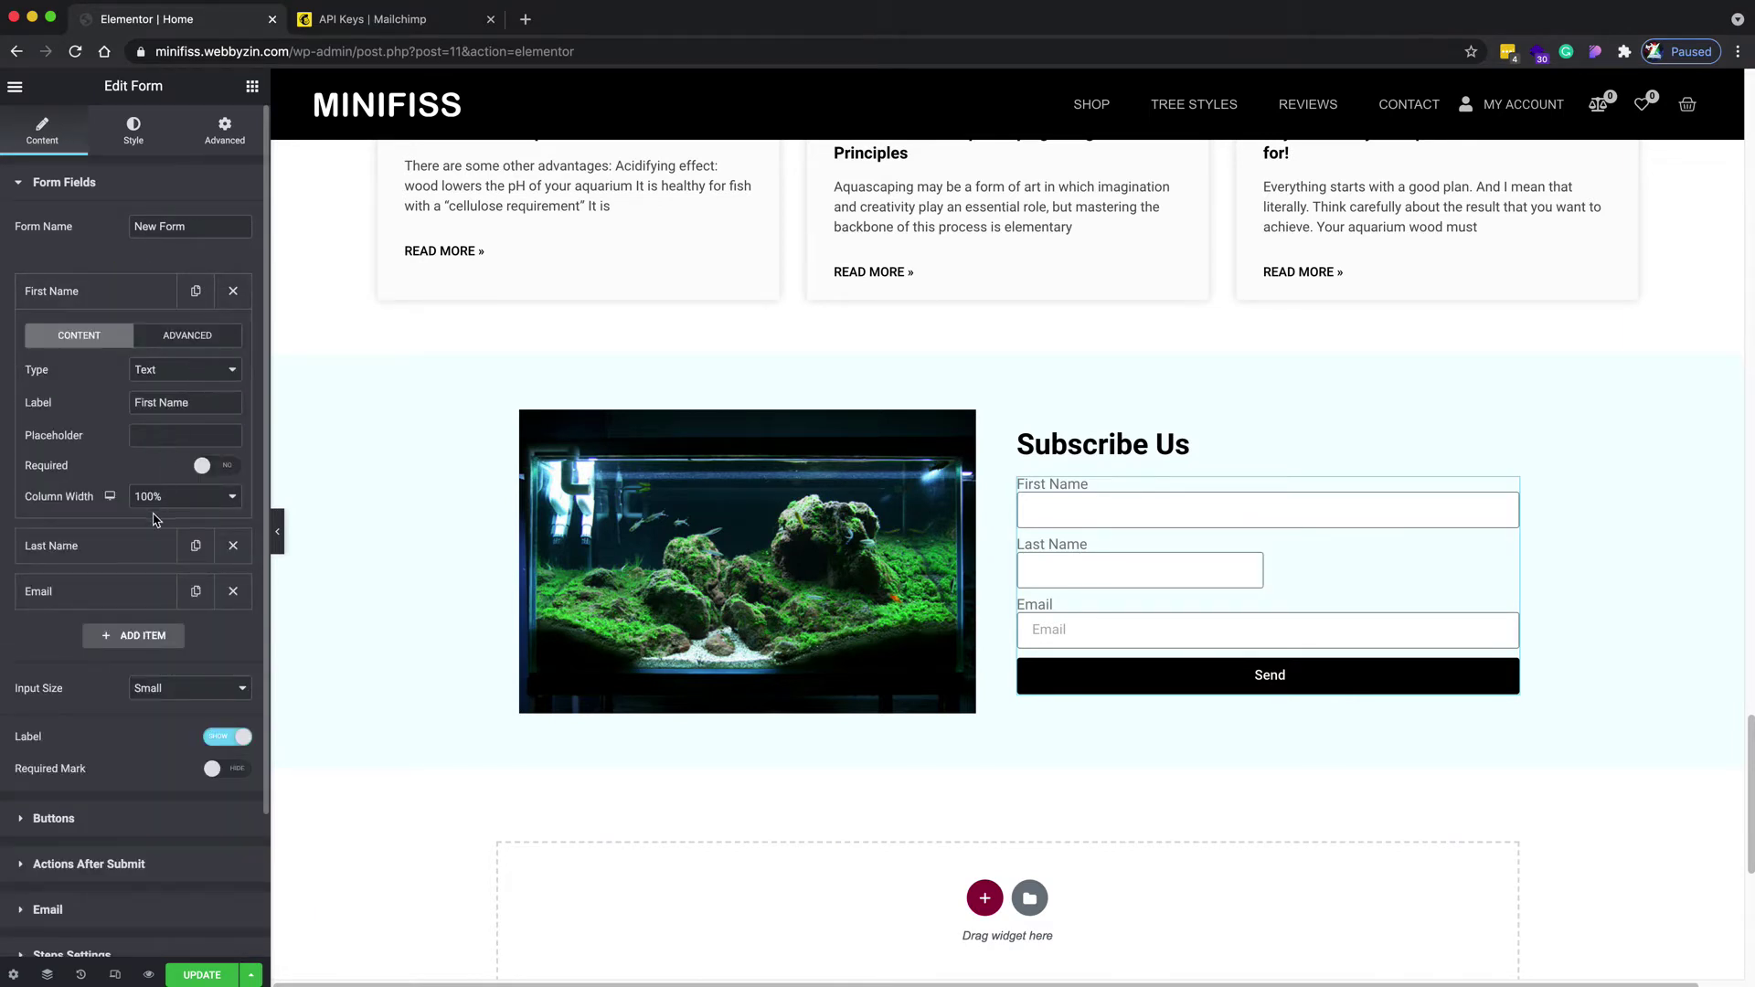
click(161, 505)
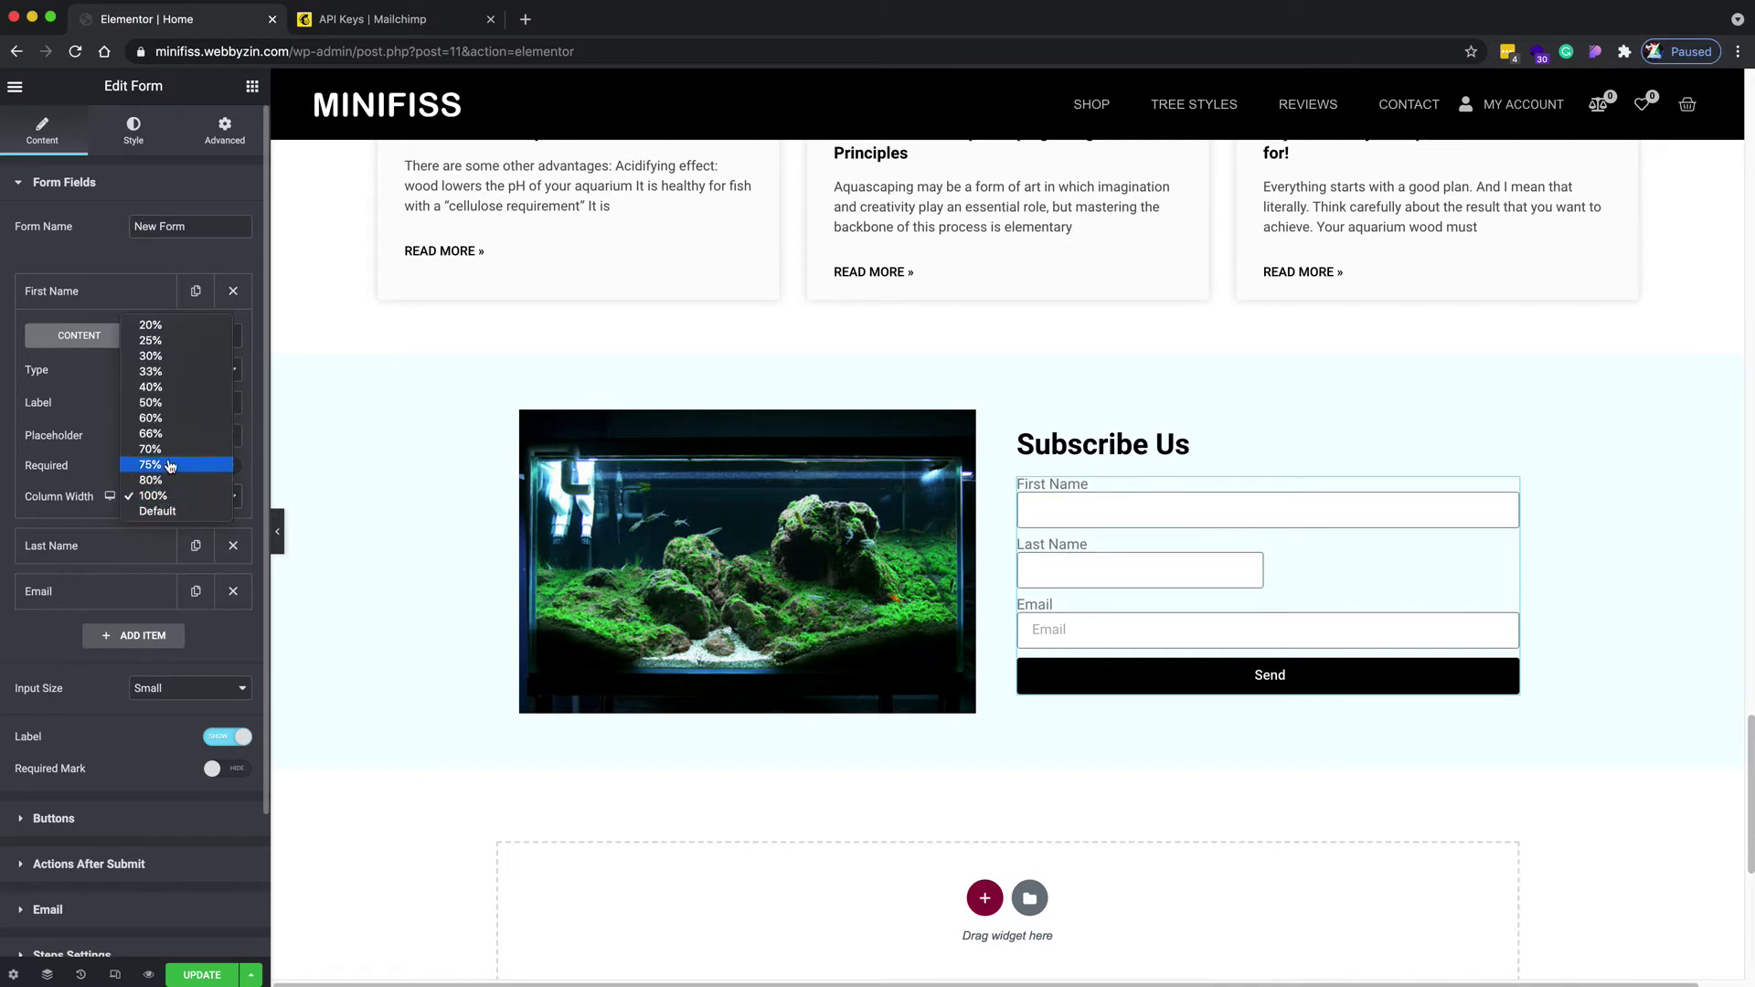
click(180, 409)
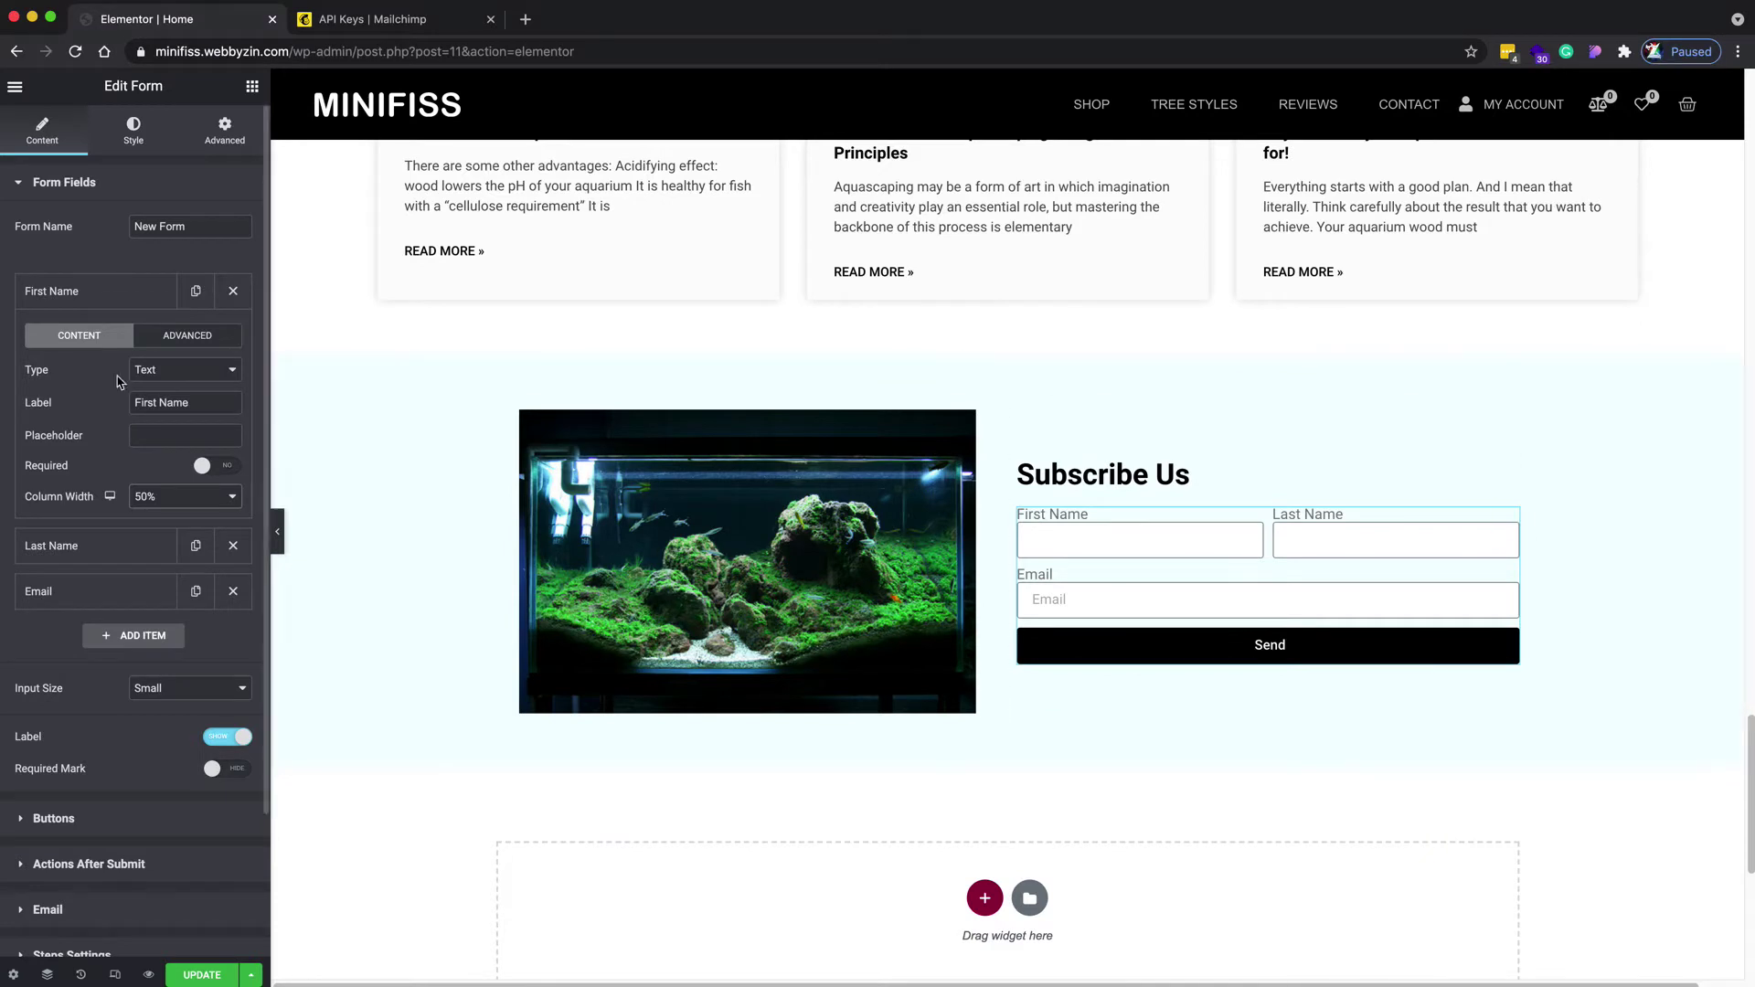
click(121, 294)
Change the form button text from Send to Submit
click(78, 611)
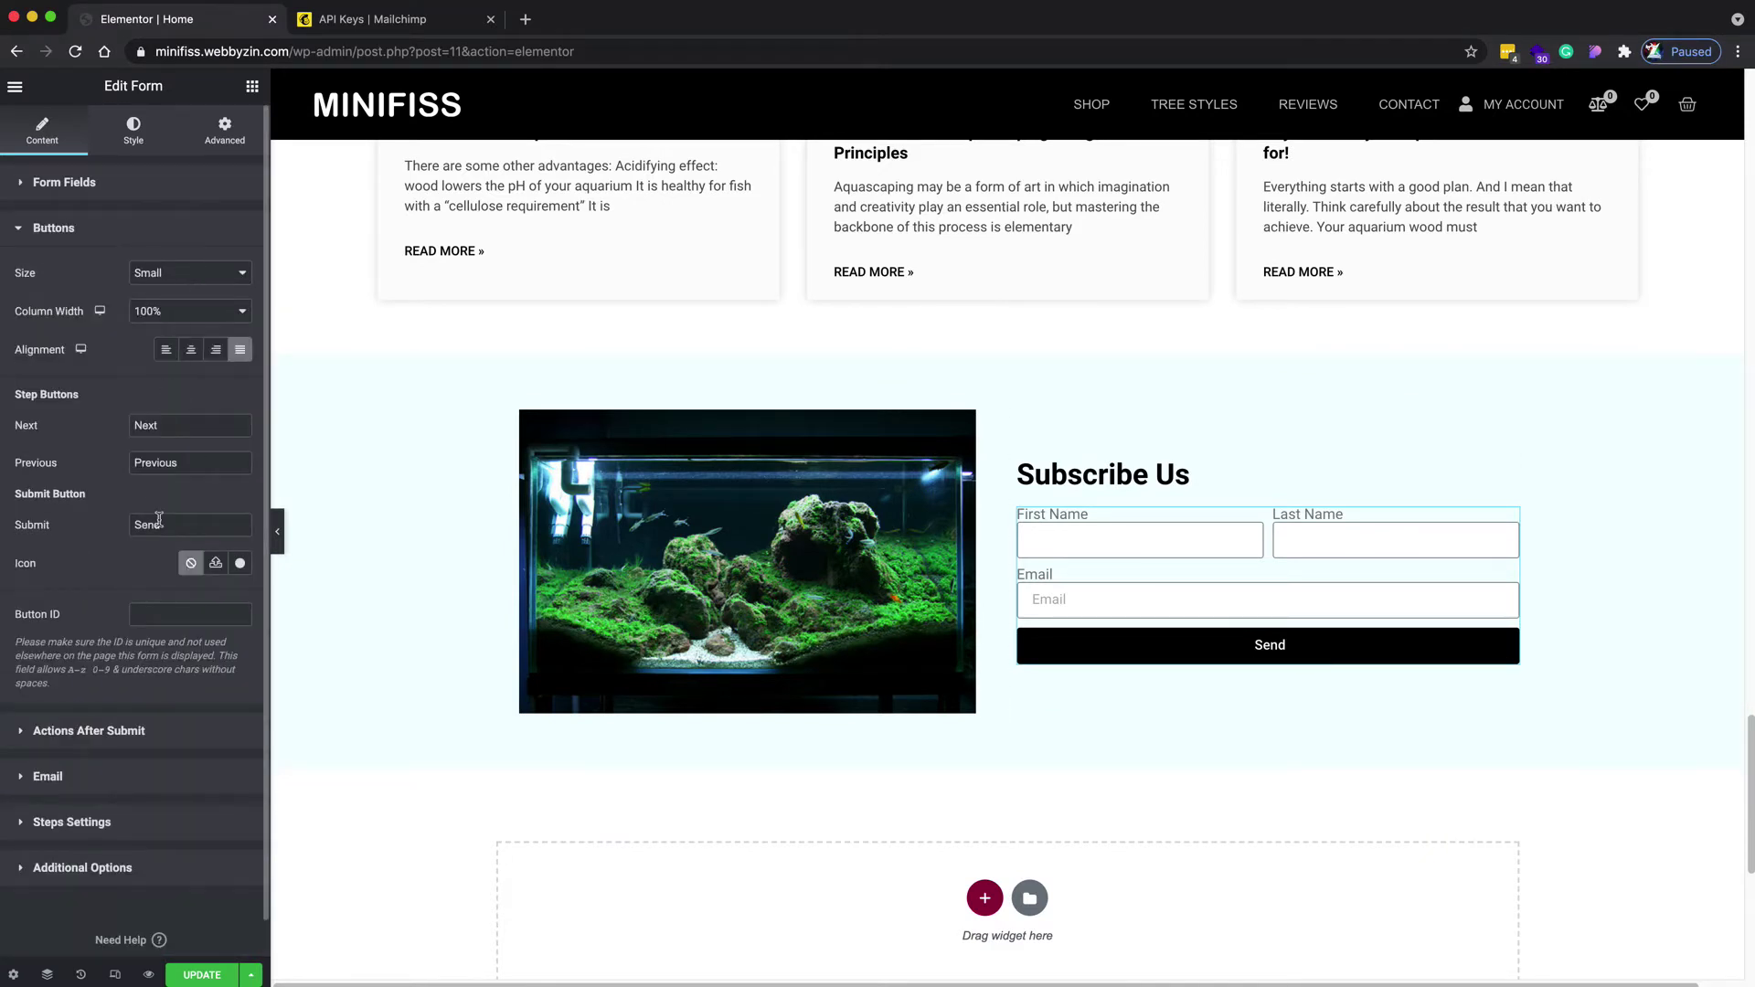
double_click(157, 523)
text(Submit)
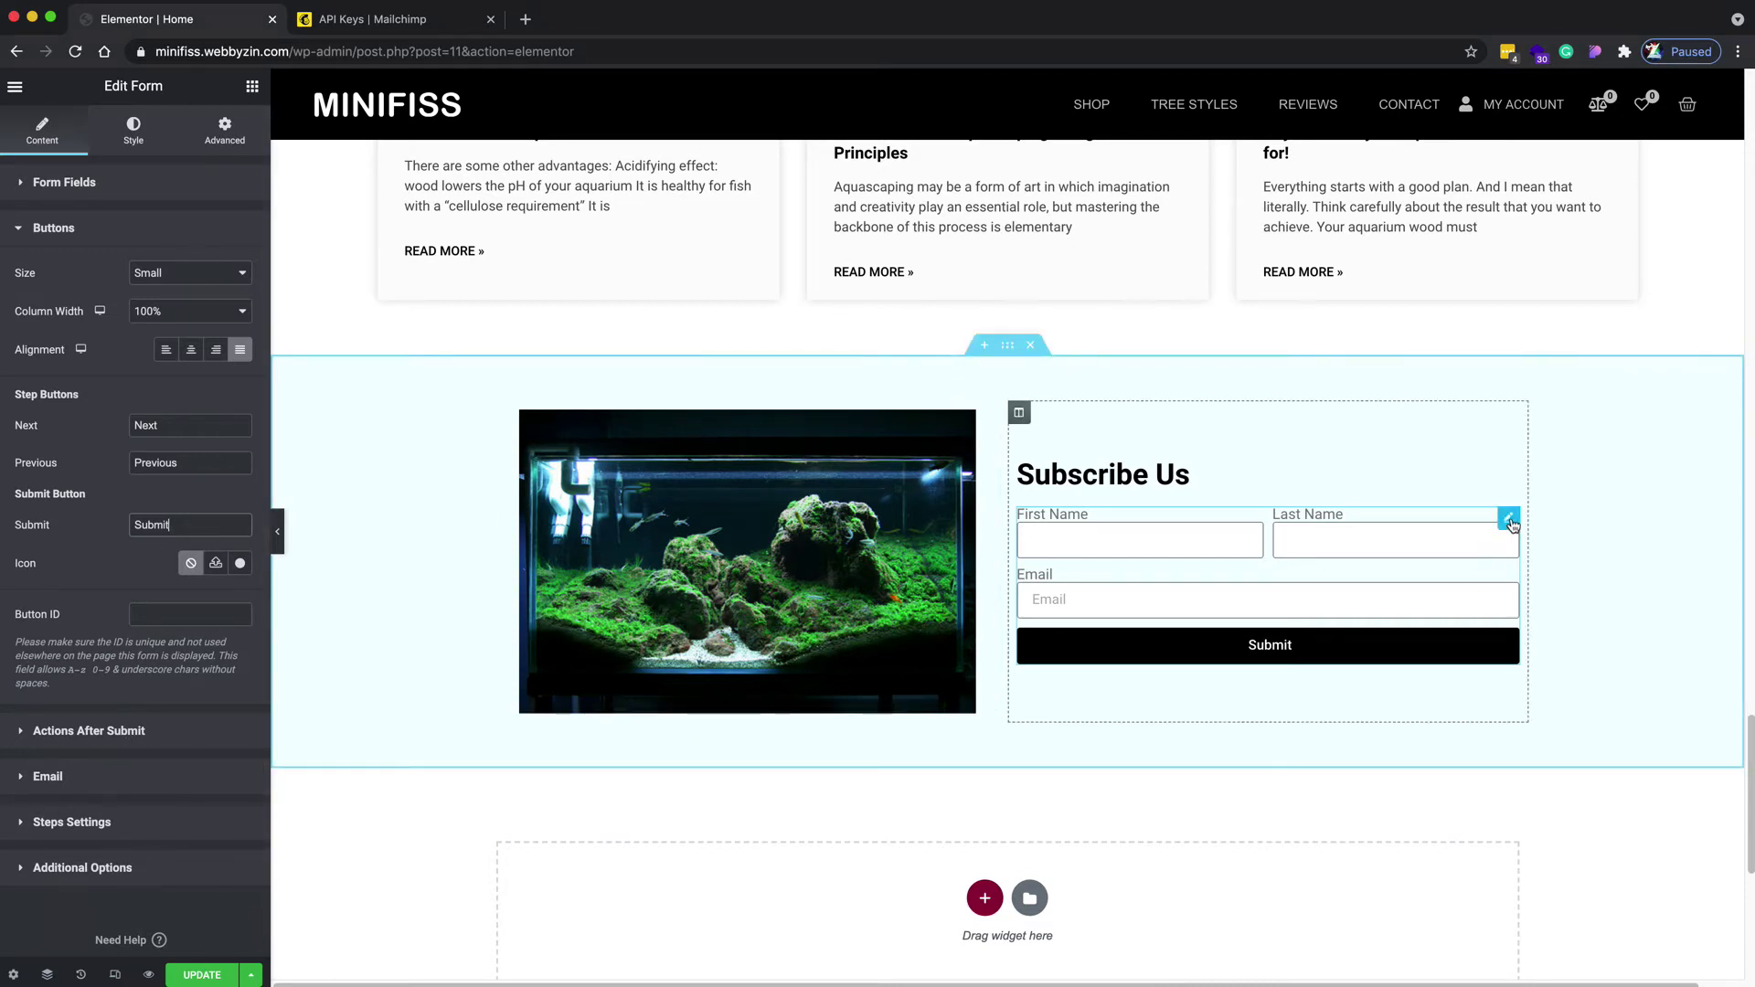
Replace the Collect Submissions and Email after-submit actions with MailChimp
click(98, 732)
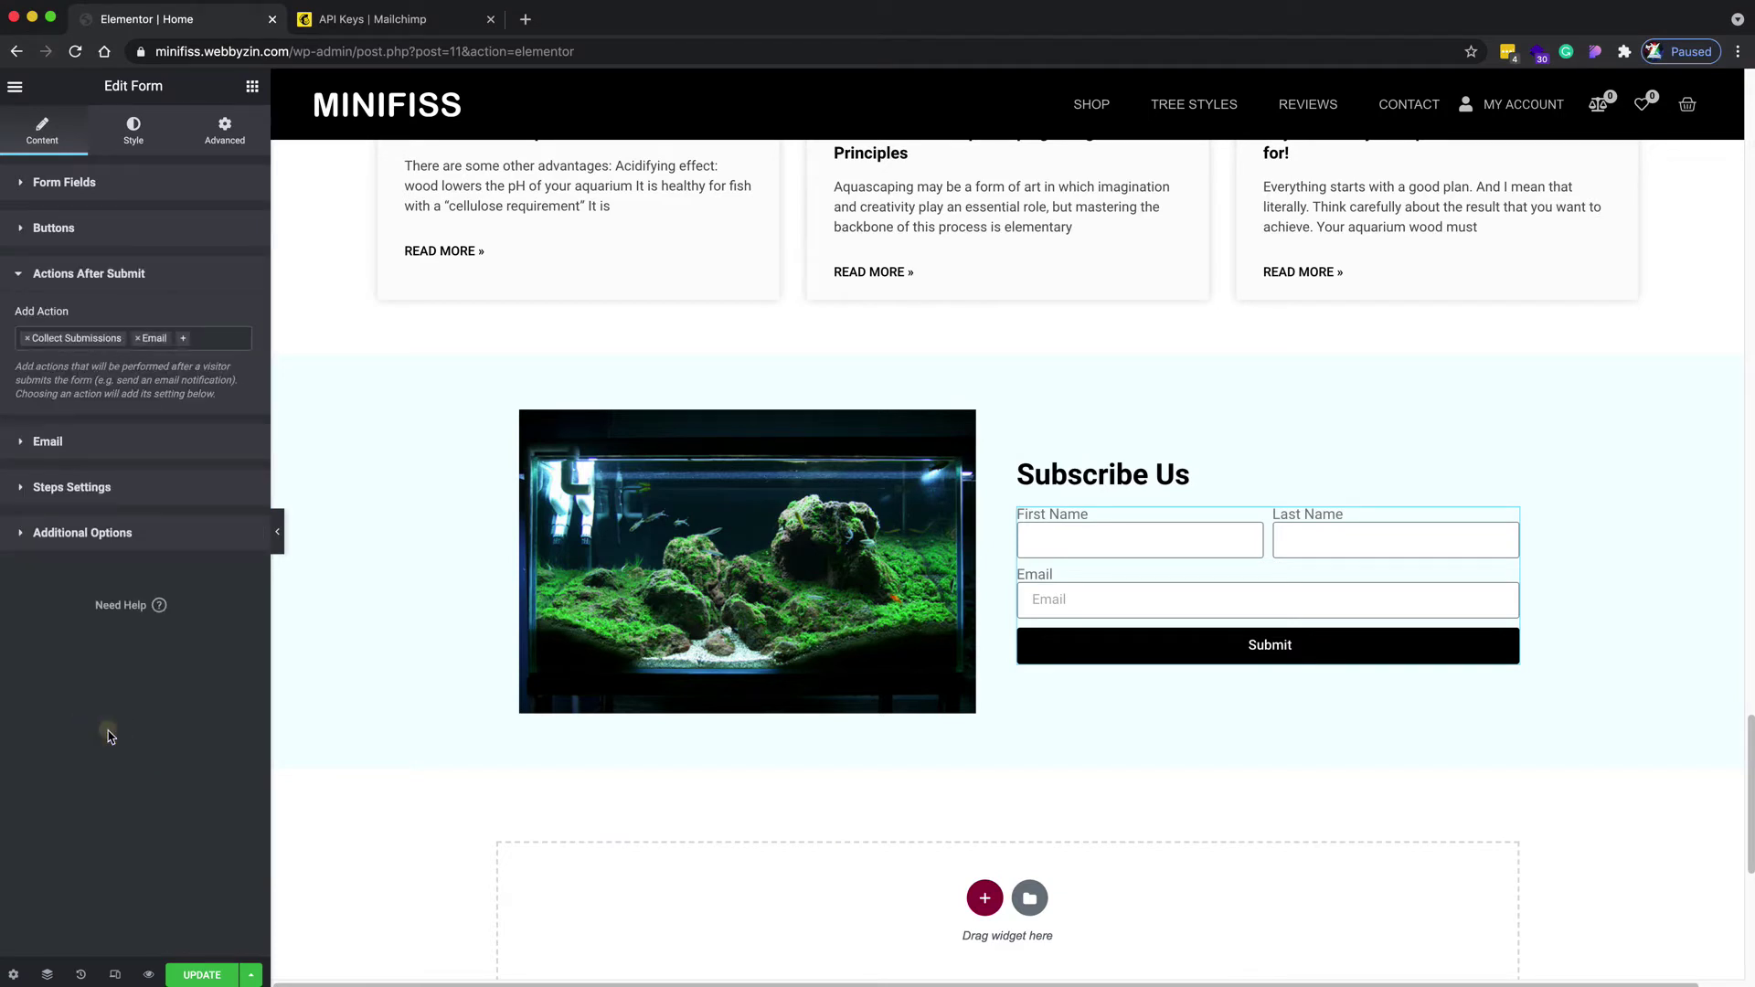
click(25, 339)
click(26, 339)
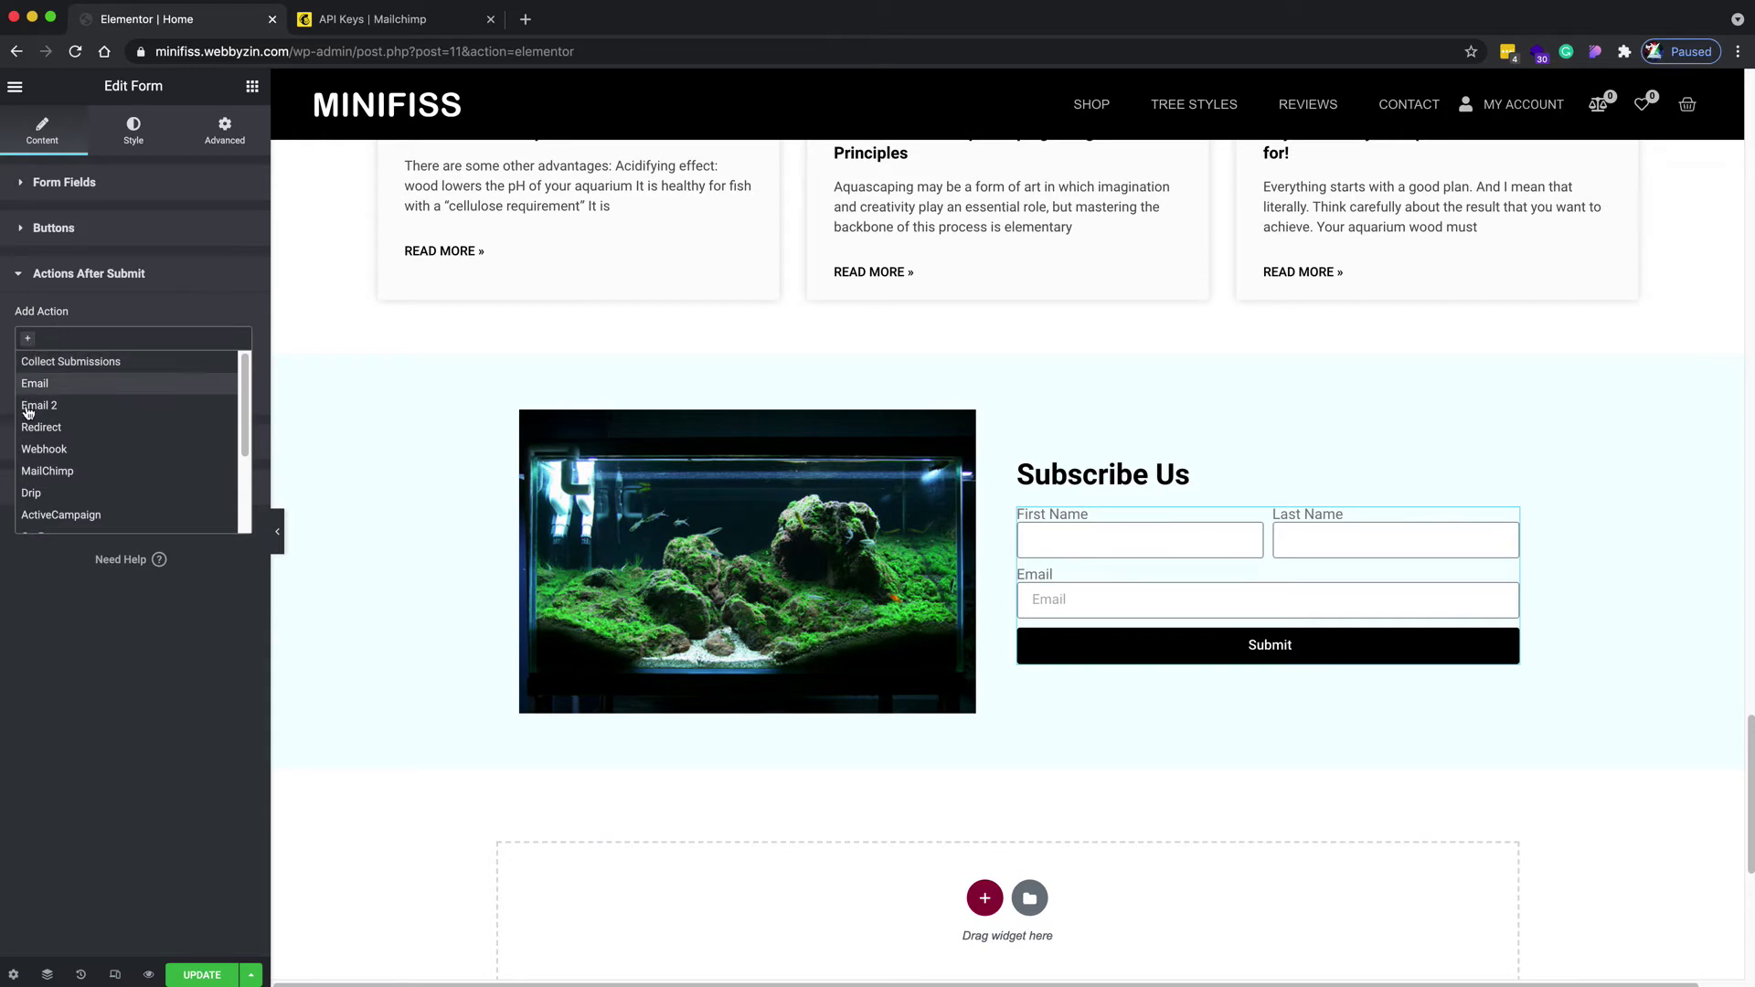
click(34, 472)
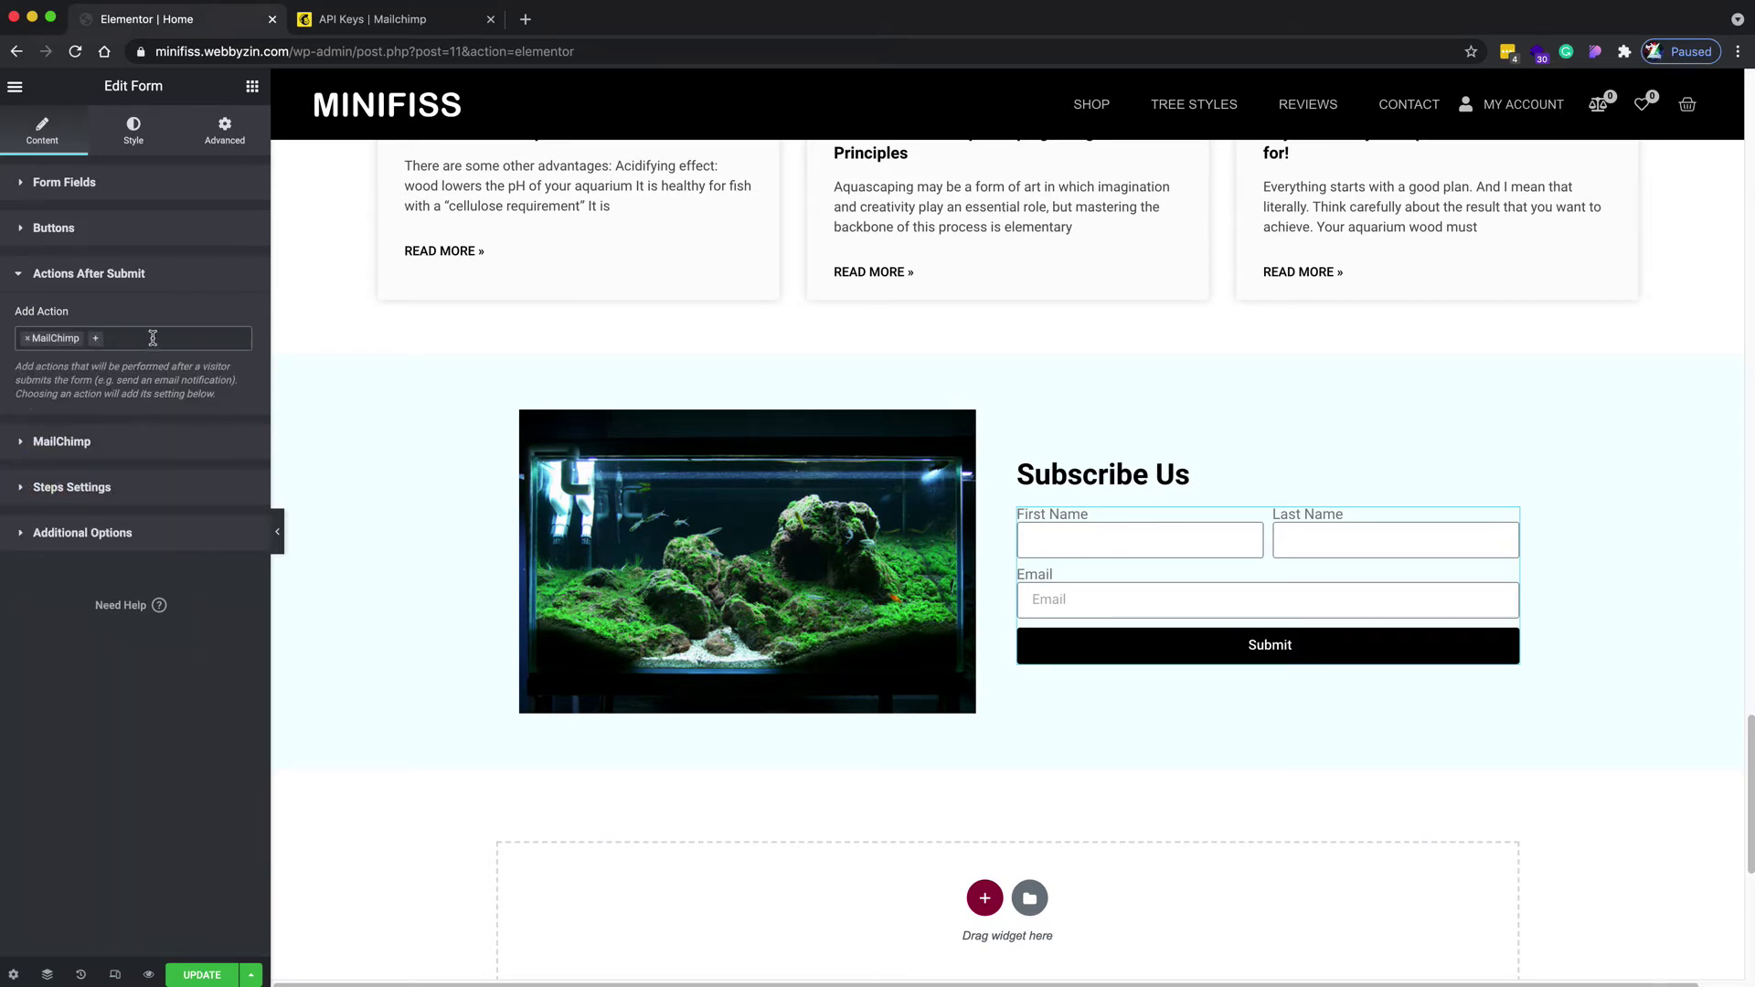
click(75, 444)
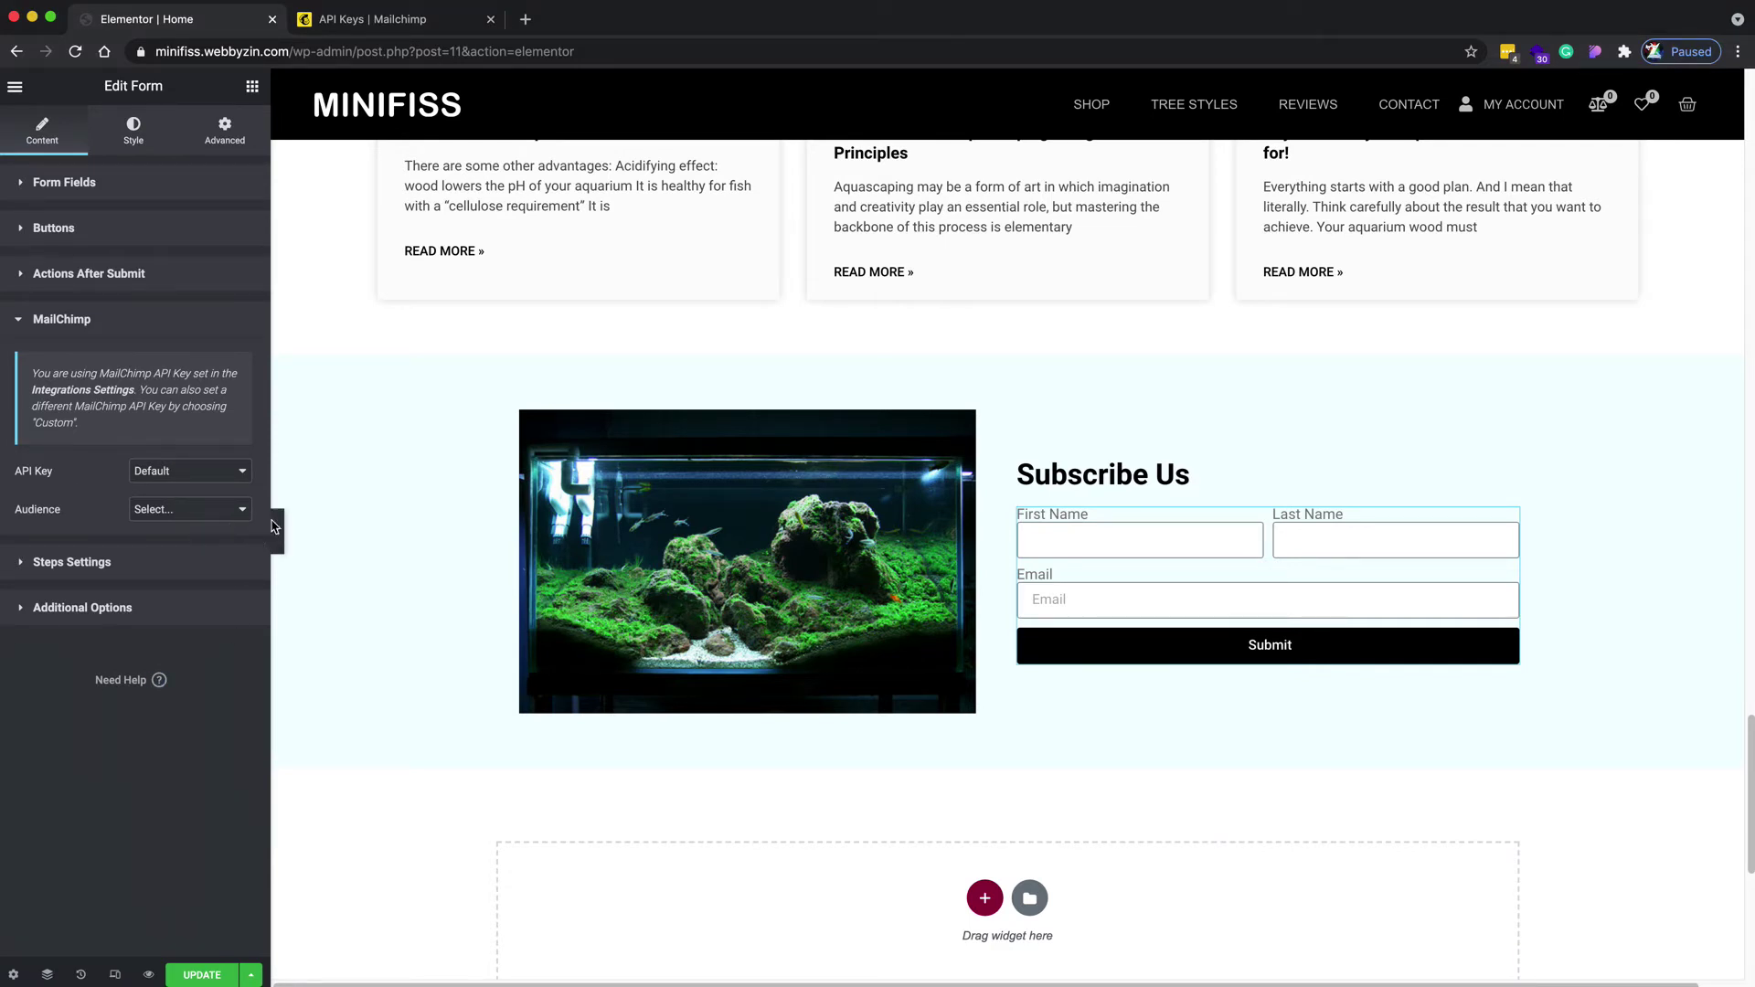
Keep MailChimp on the Default API key and choose the Minifiss audience
click(171, 478)
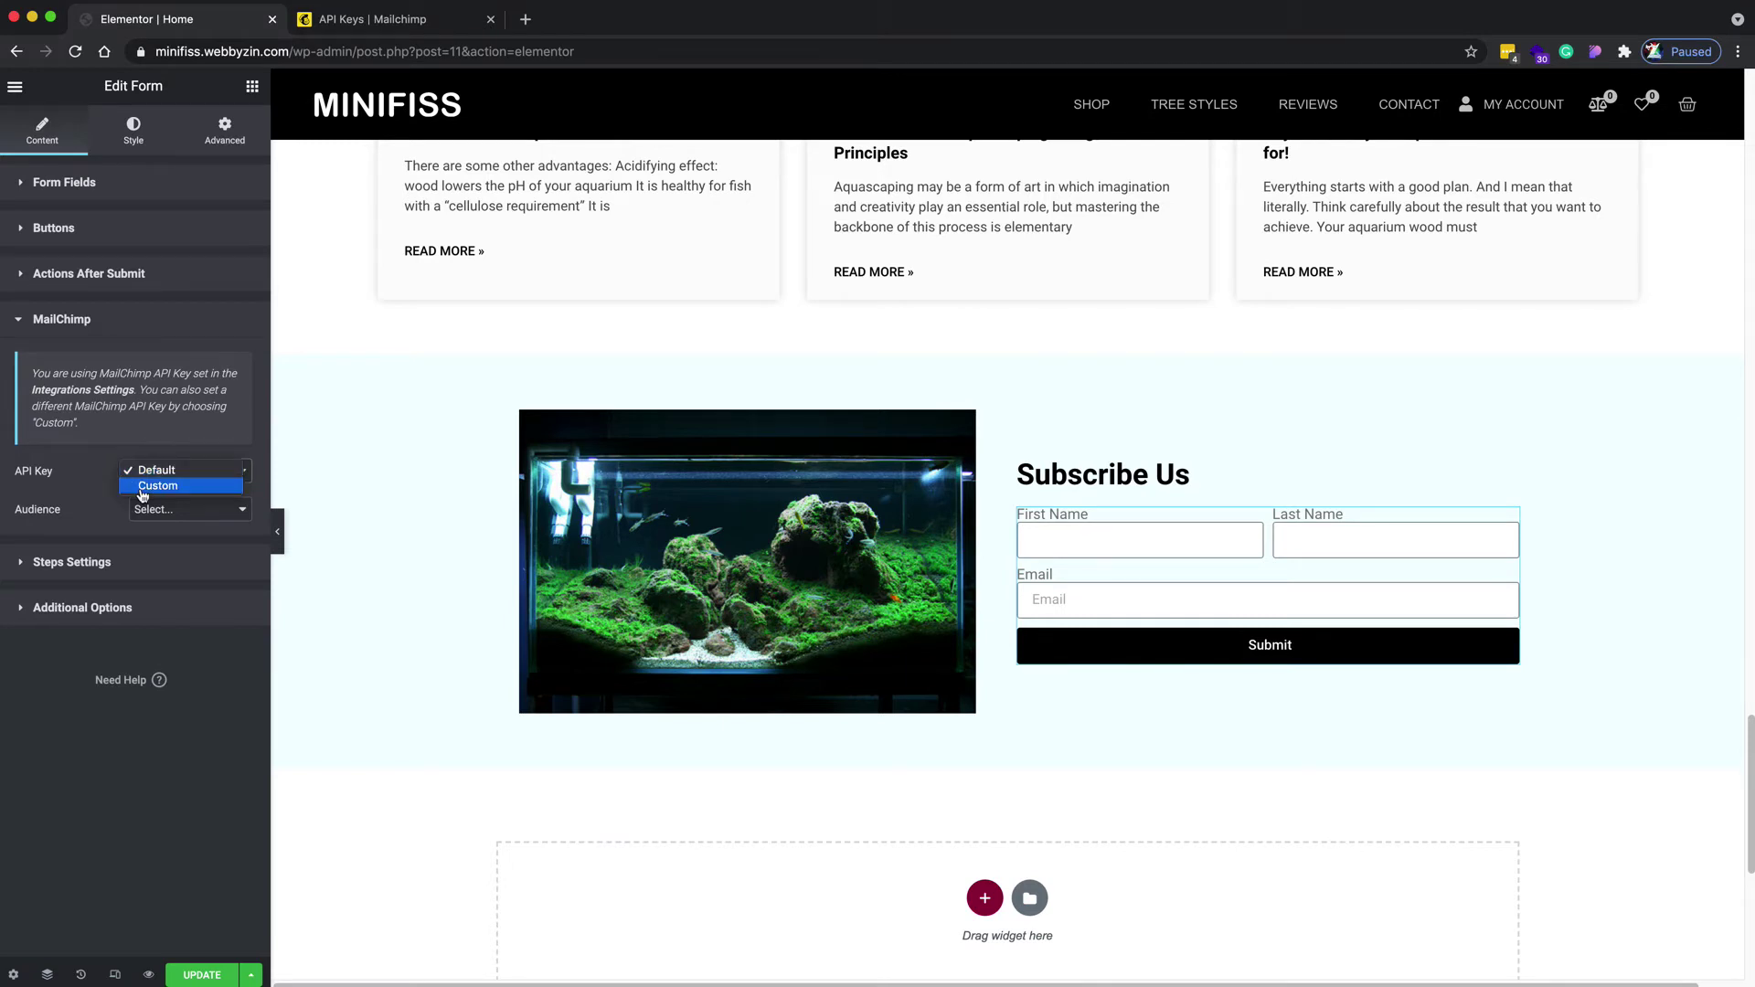
click(142, 487)
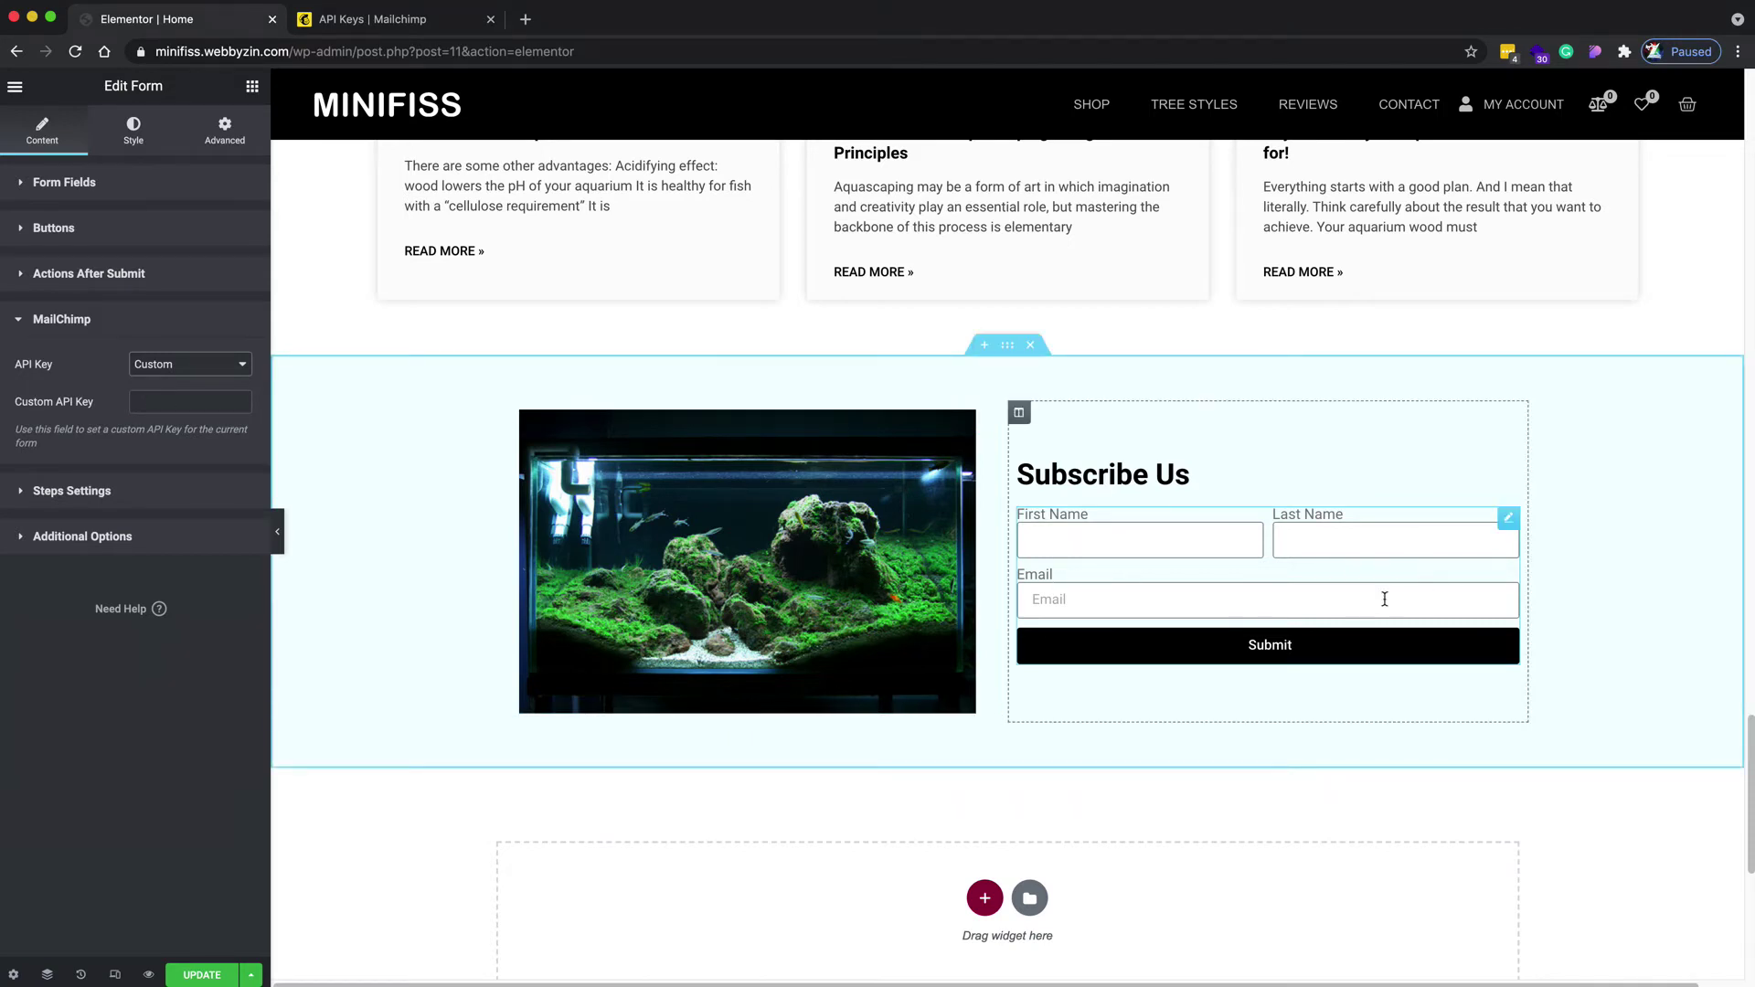
click(196, 367)
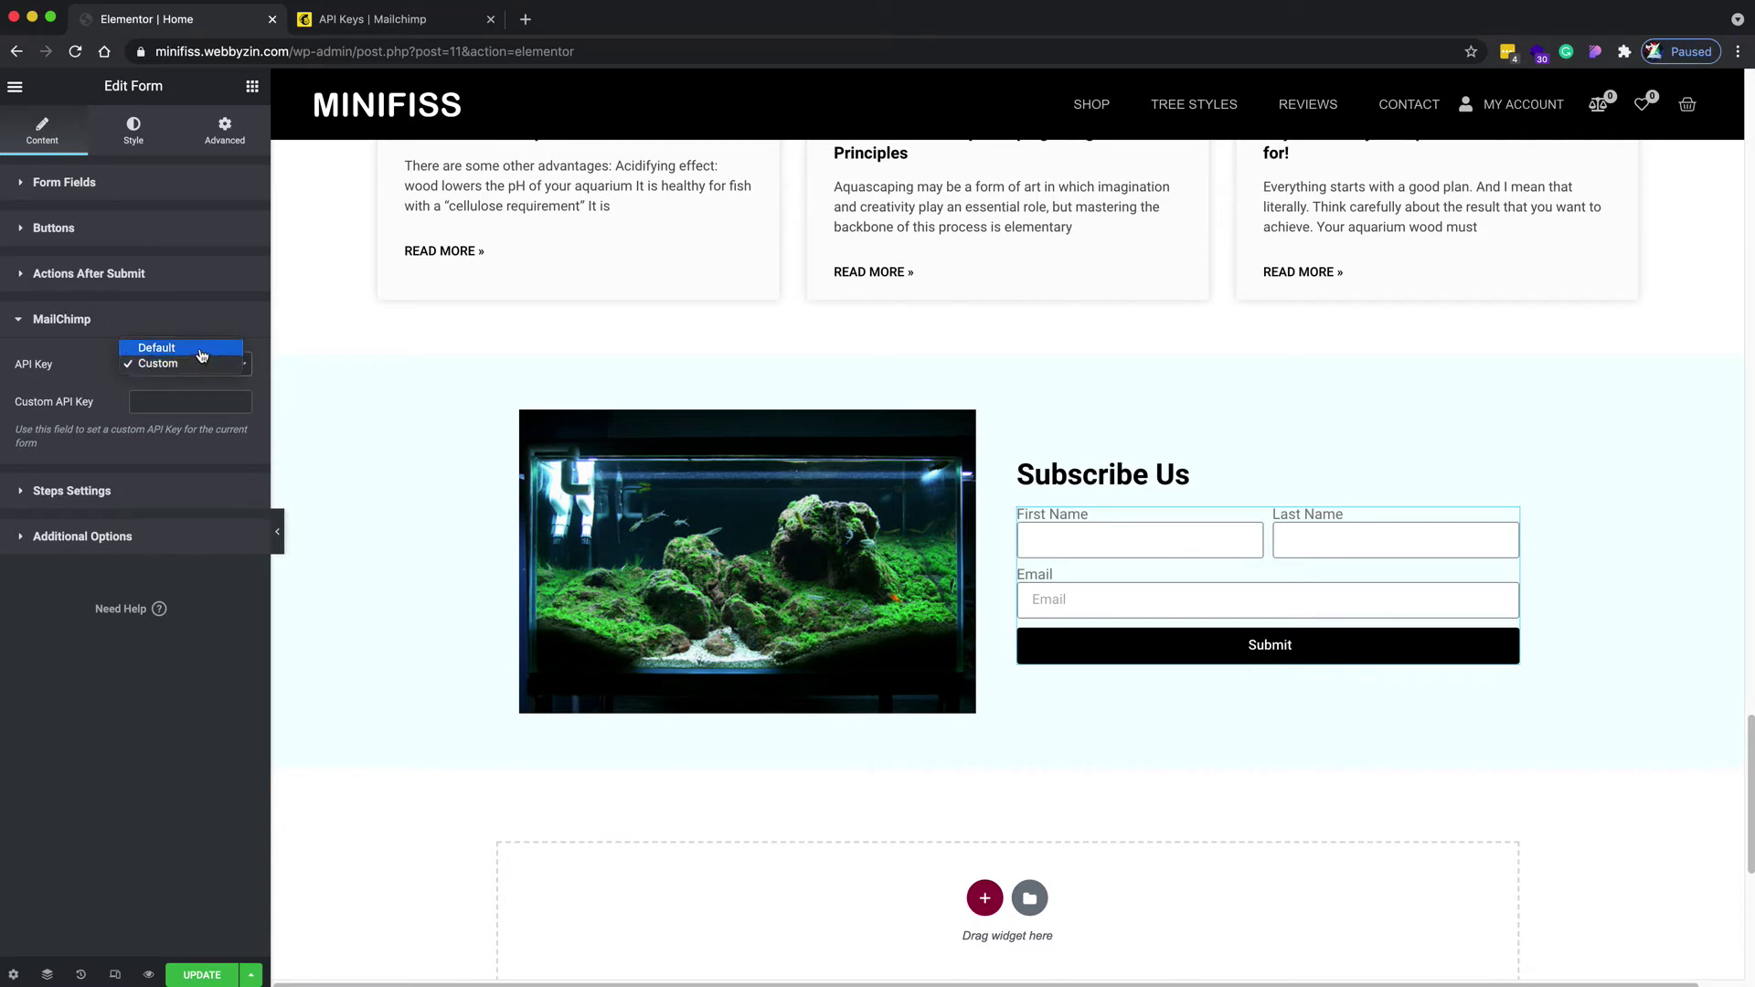
click(202, 349)
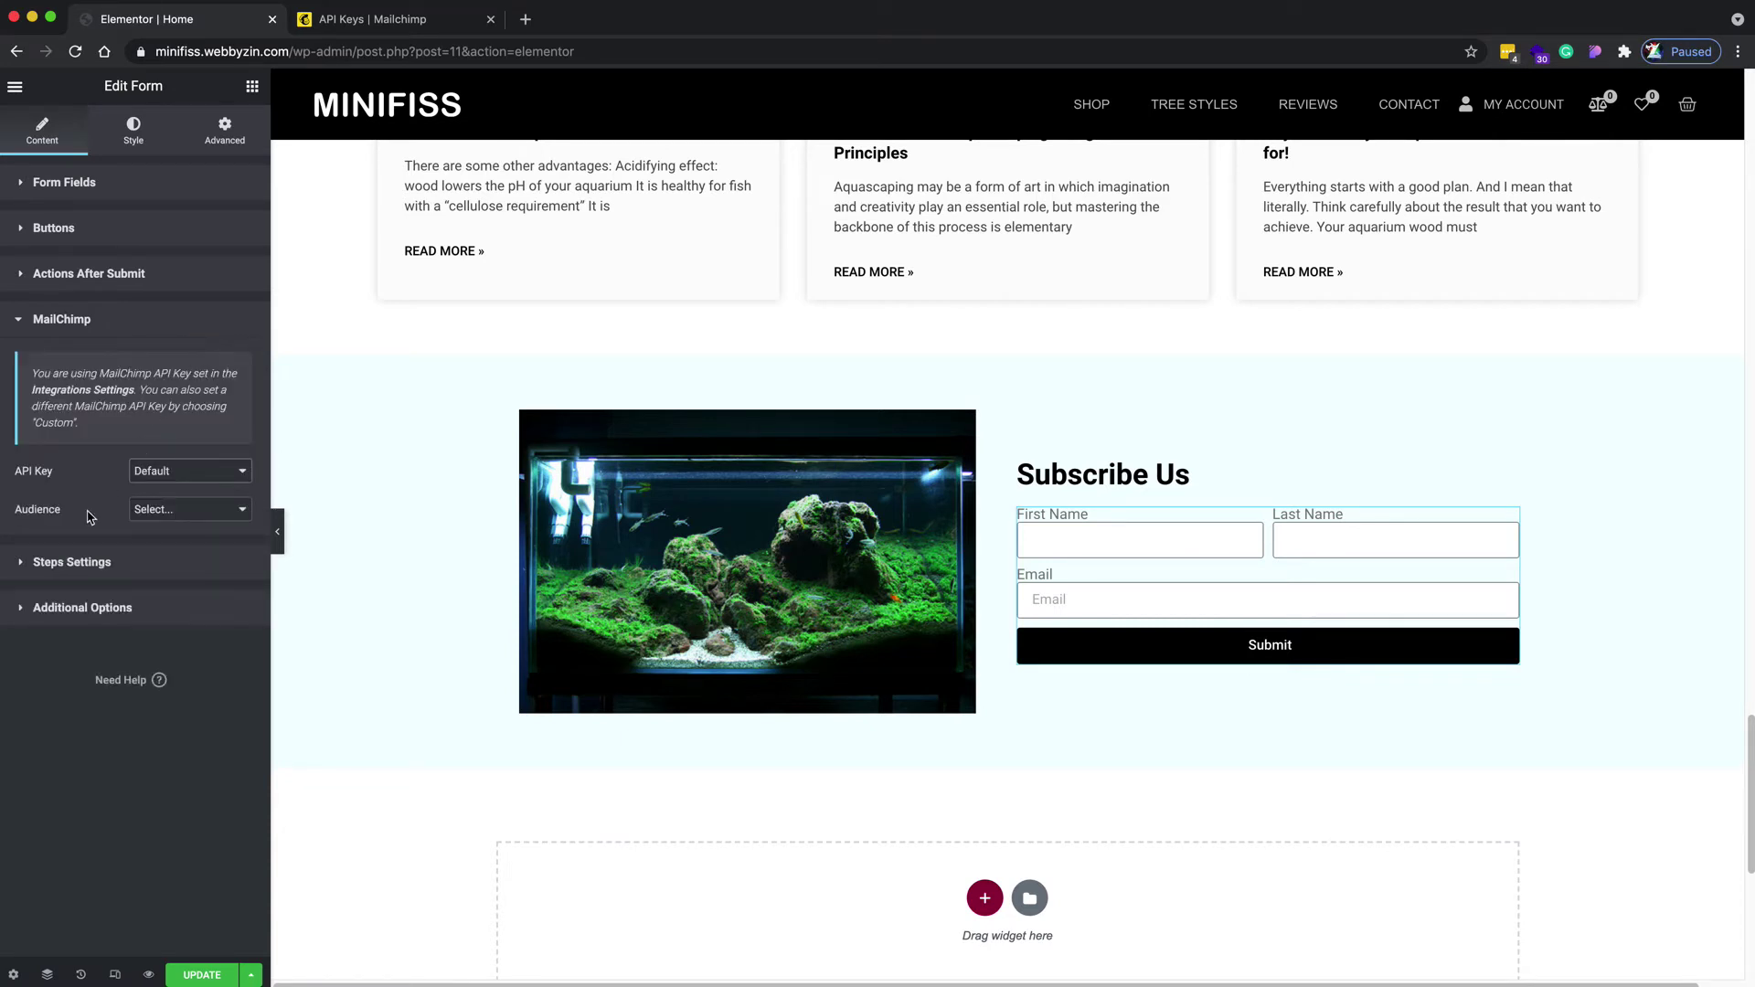
click(187, 509)
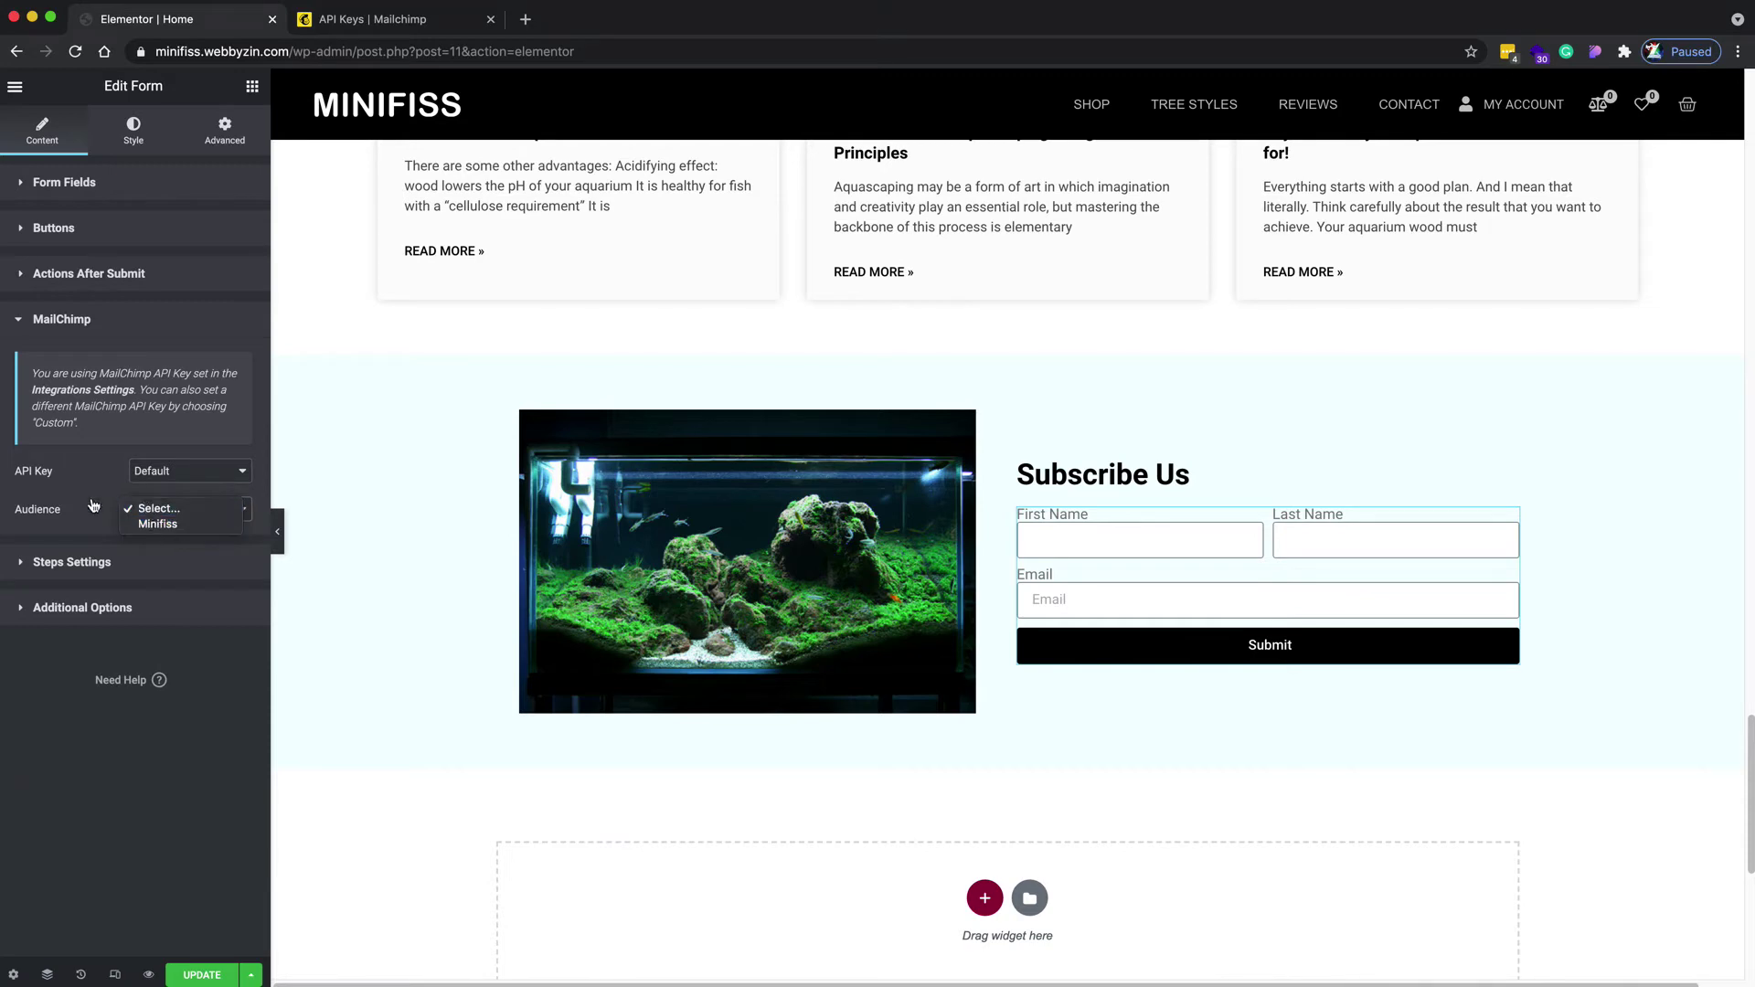
click(157, 526)
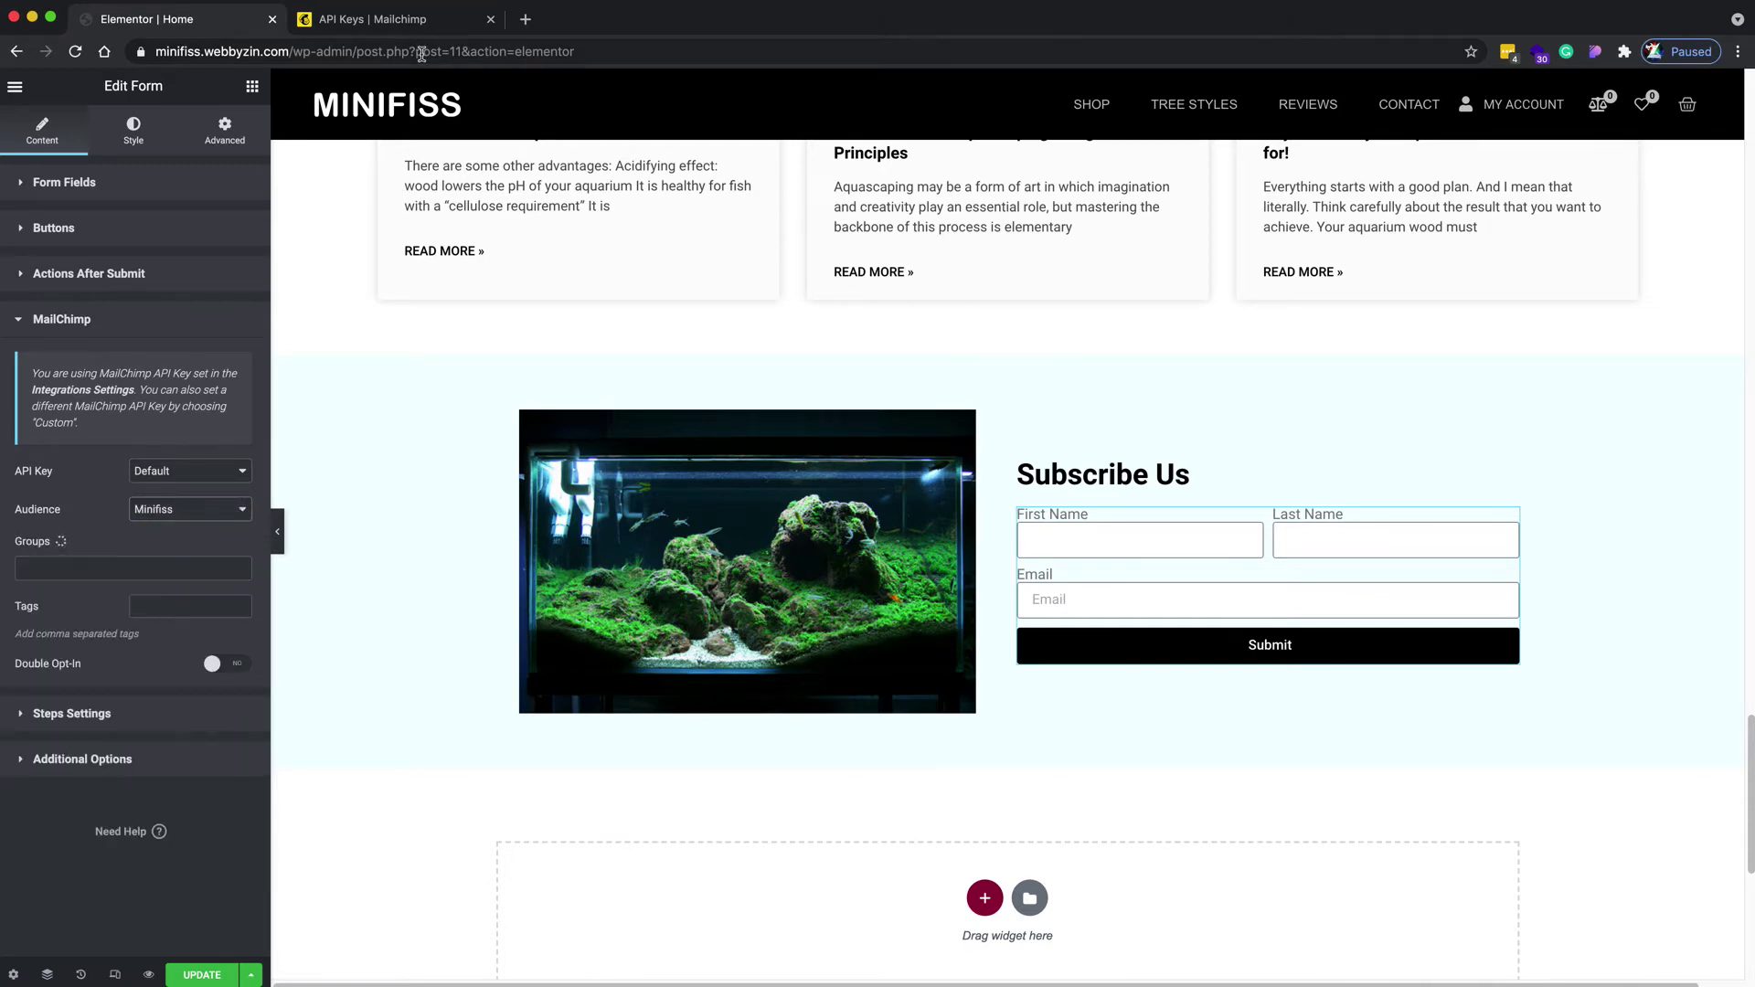
click(403, 20)
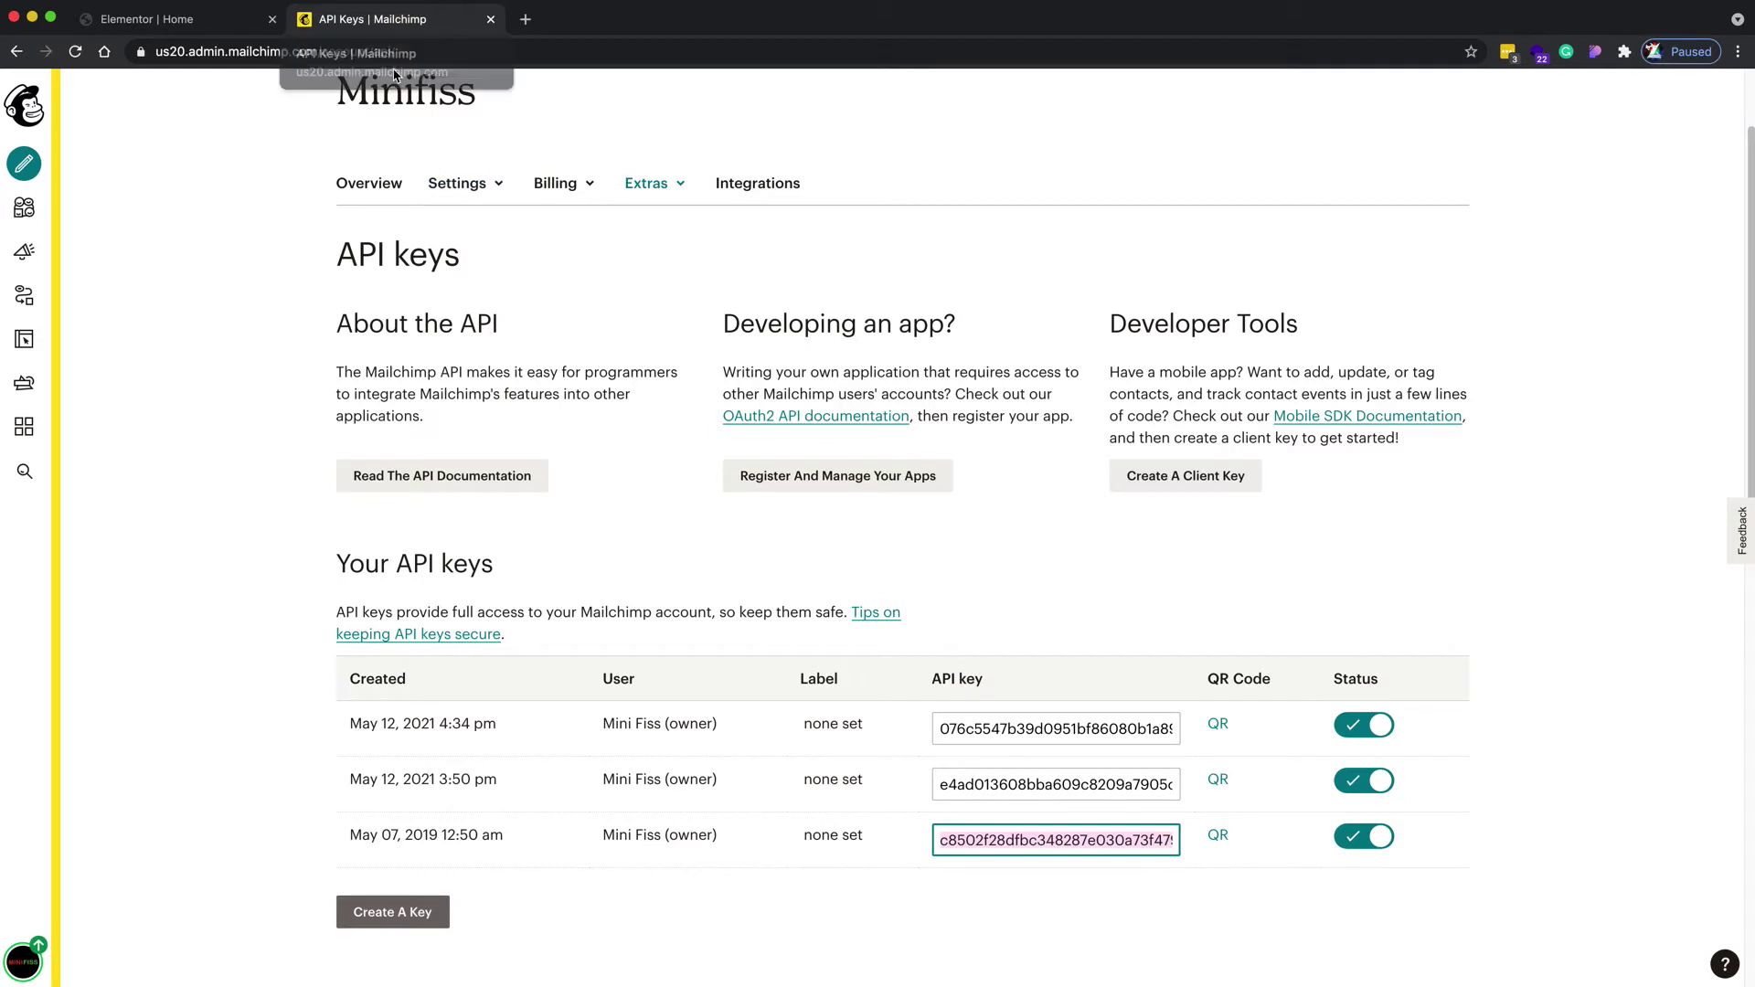
Under Field Mapping, link Mailchimp's Email merge field to the form's Email field
click(189, 19)
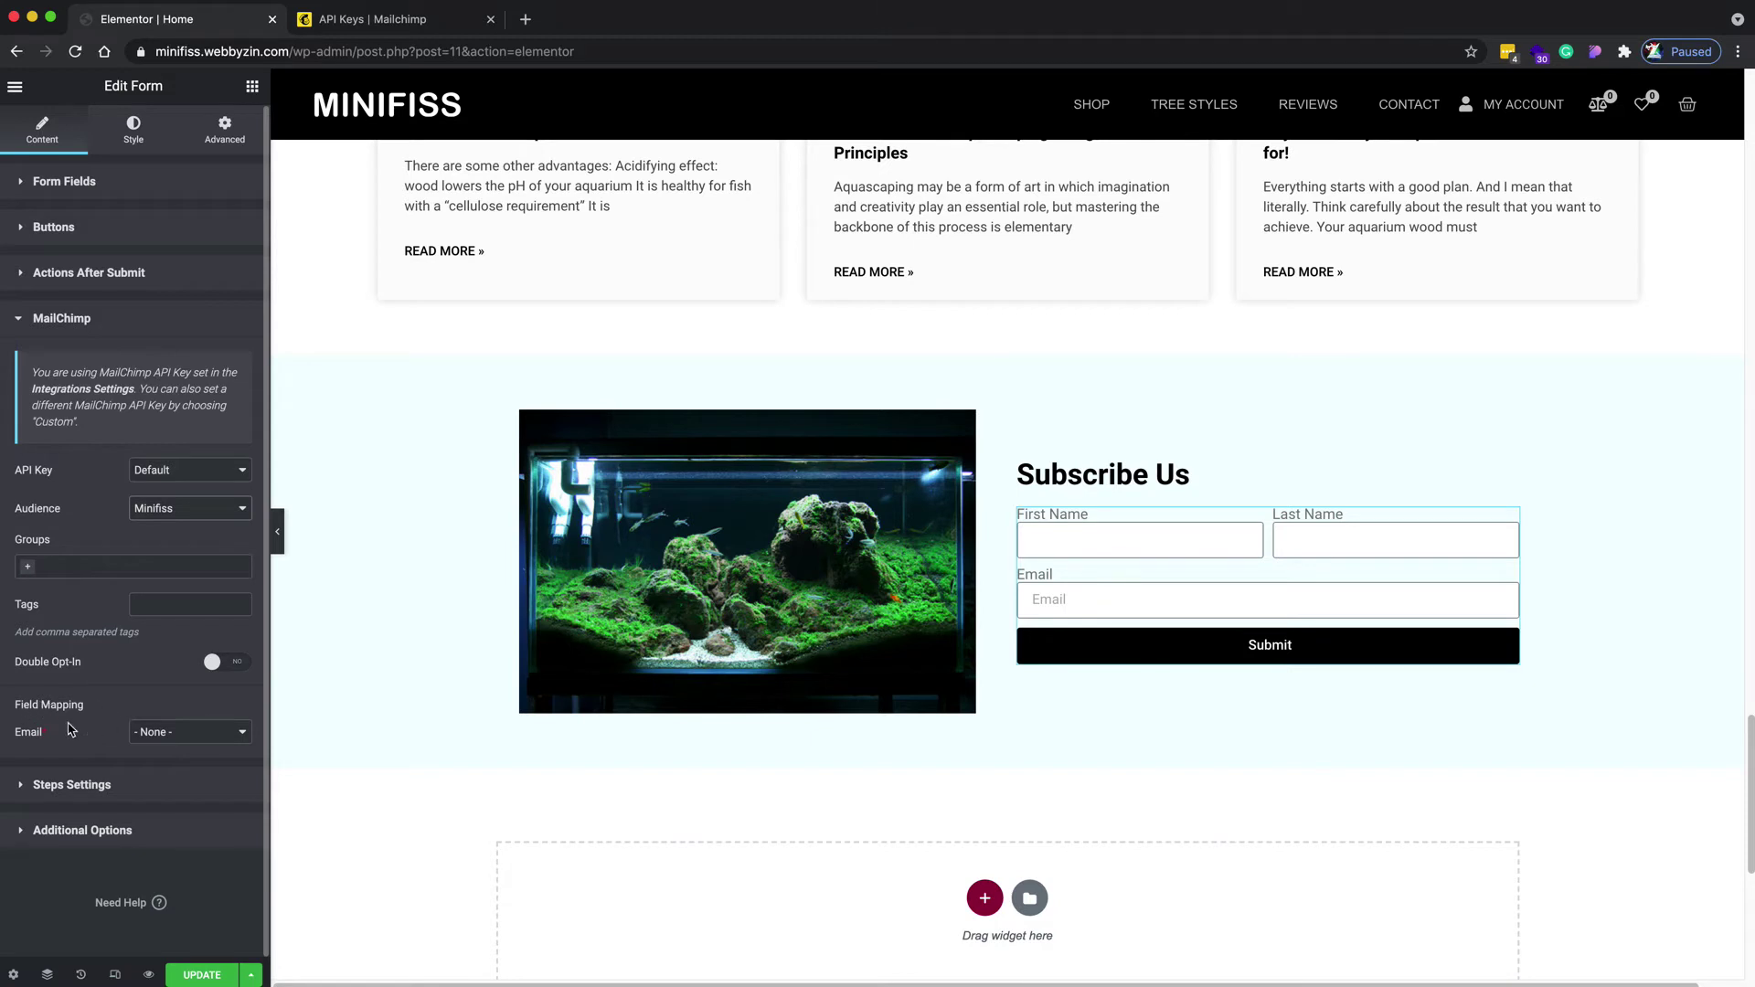
click(176, 737)
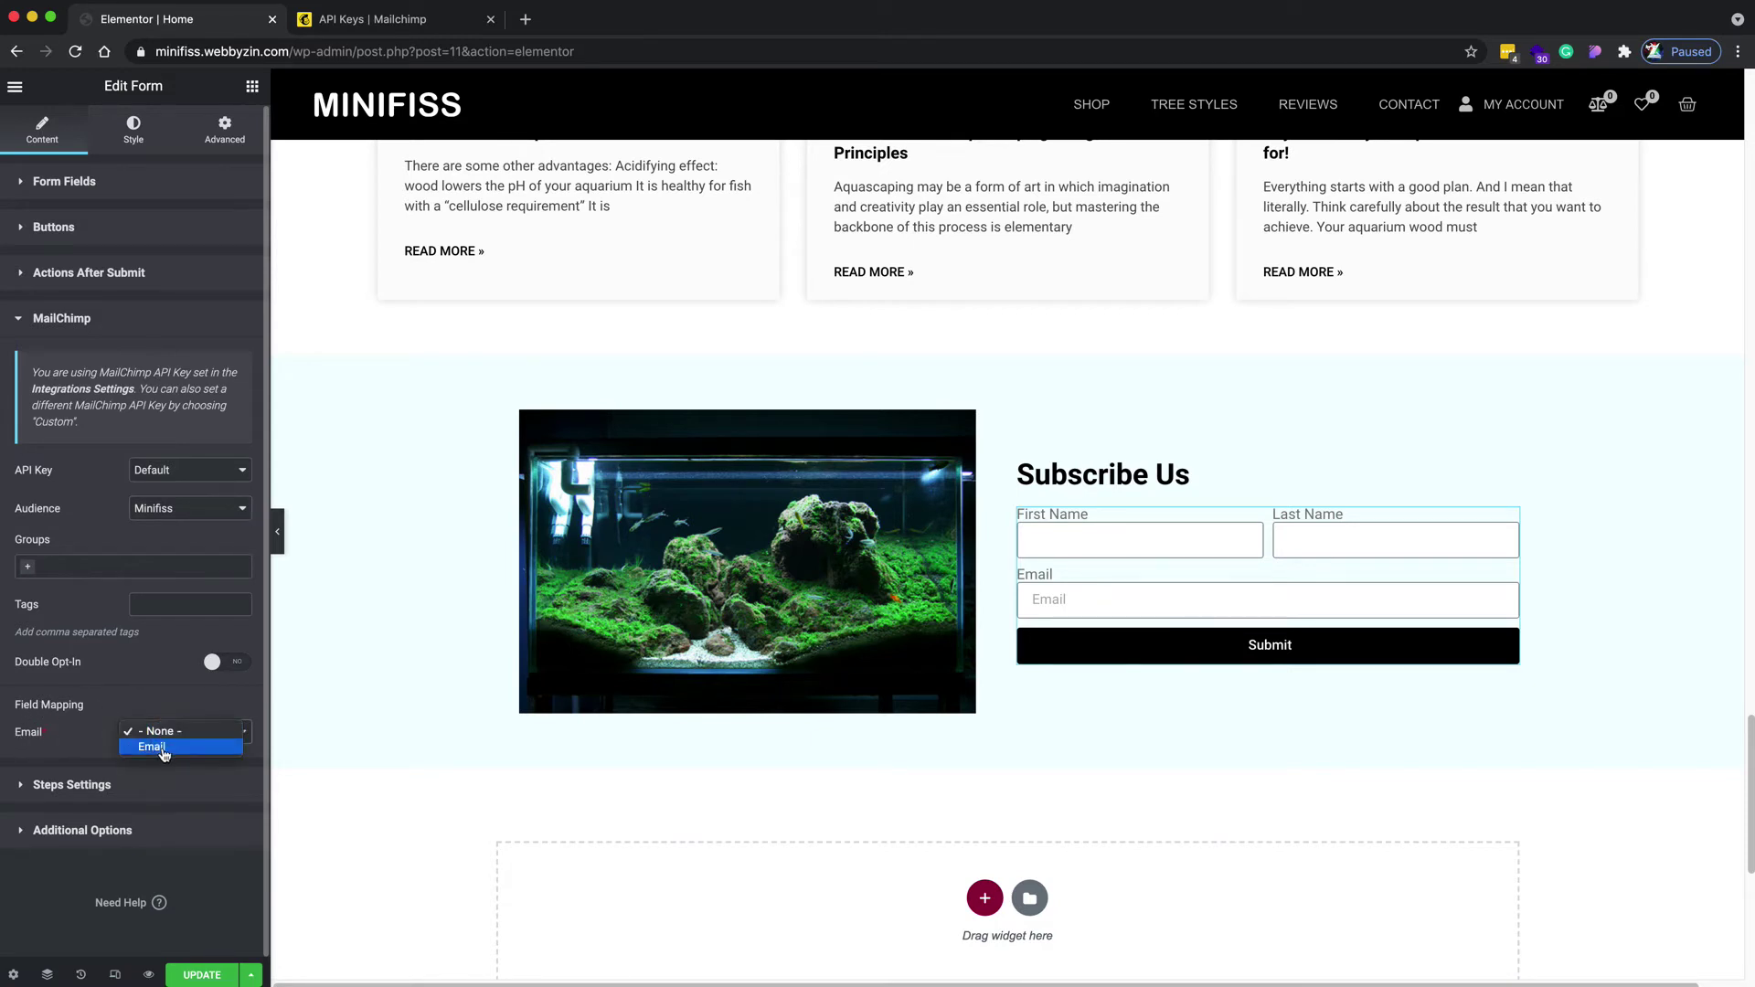
click(154, 747)
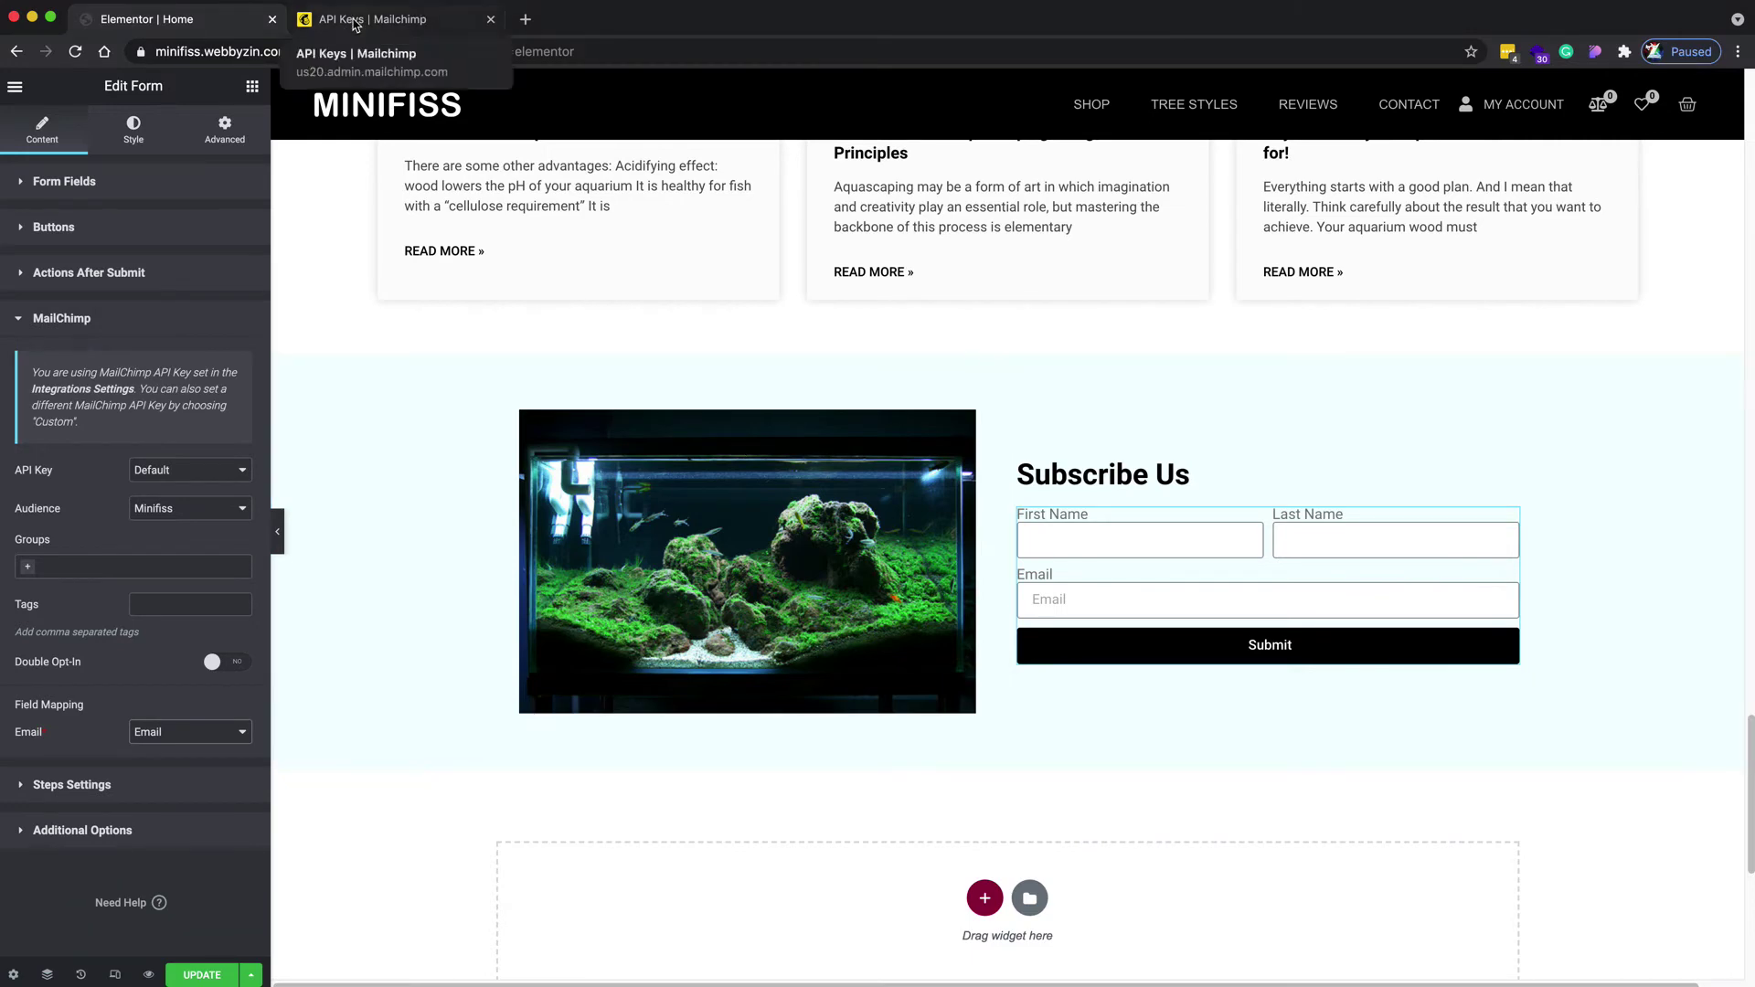
Open the Minifiss audience's Audience fields and *|MERGE|* tags page, which lists only Email
click(357, 20)
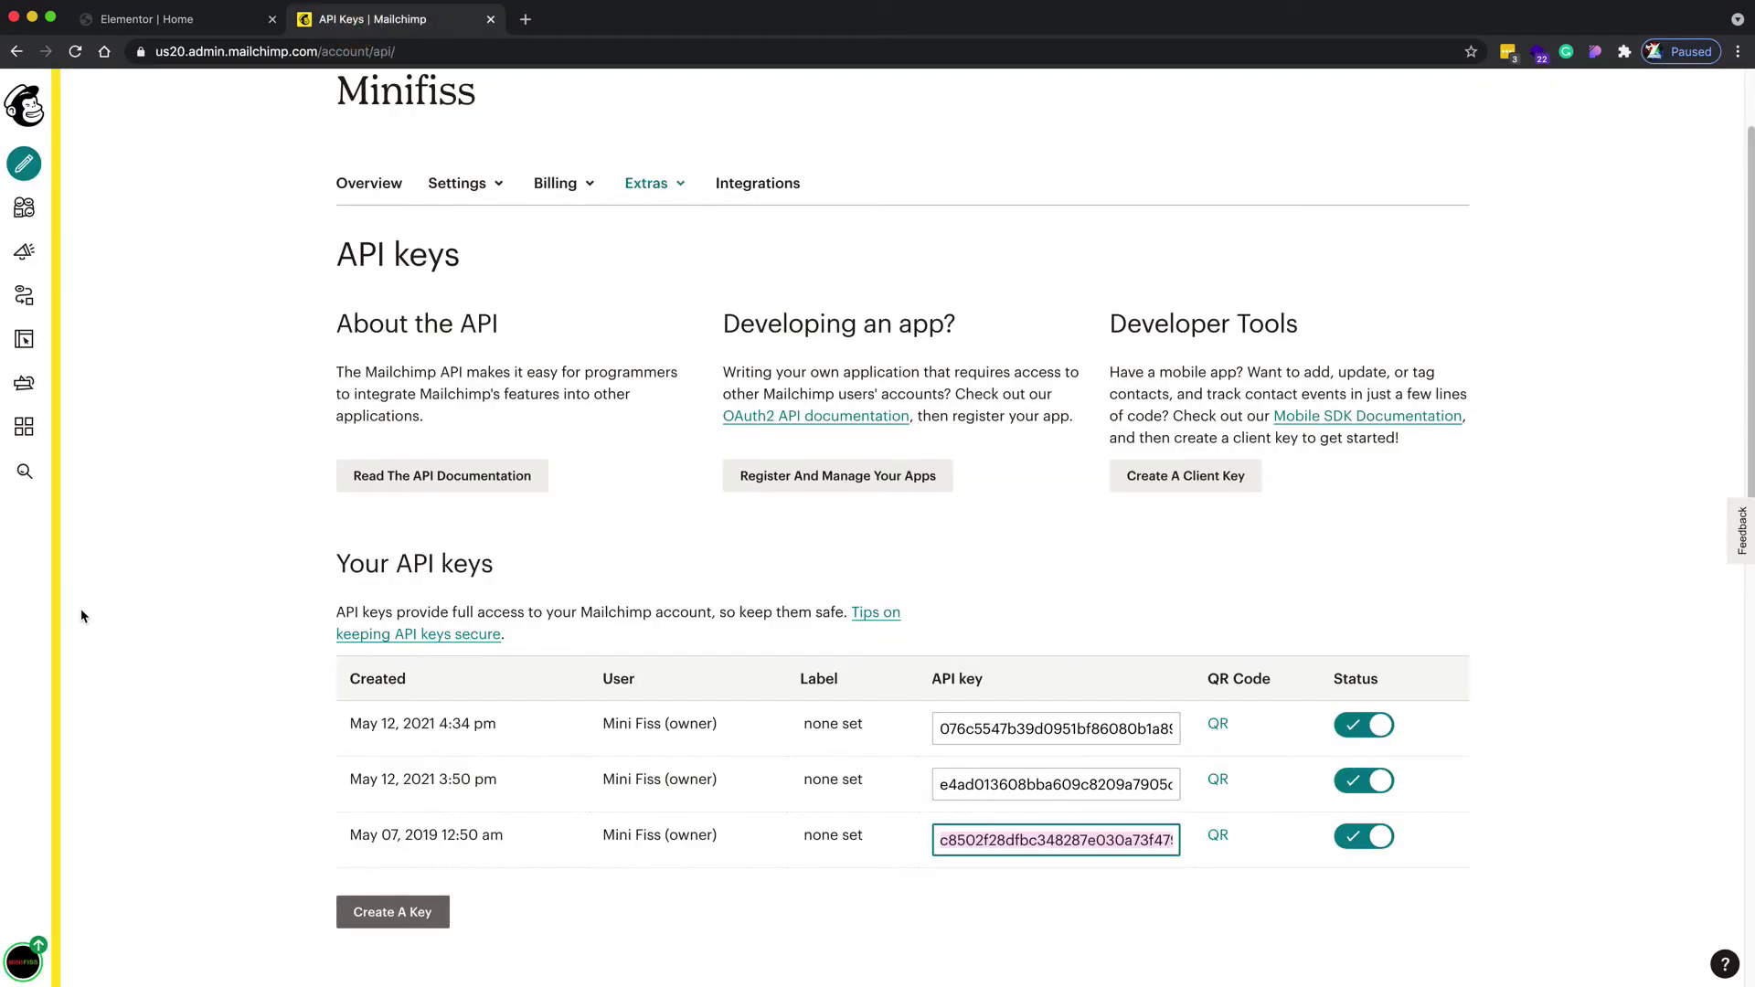
click(23, 212)
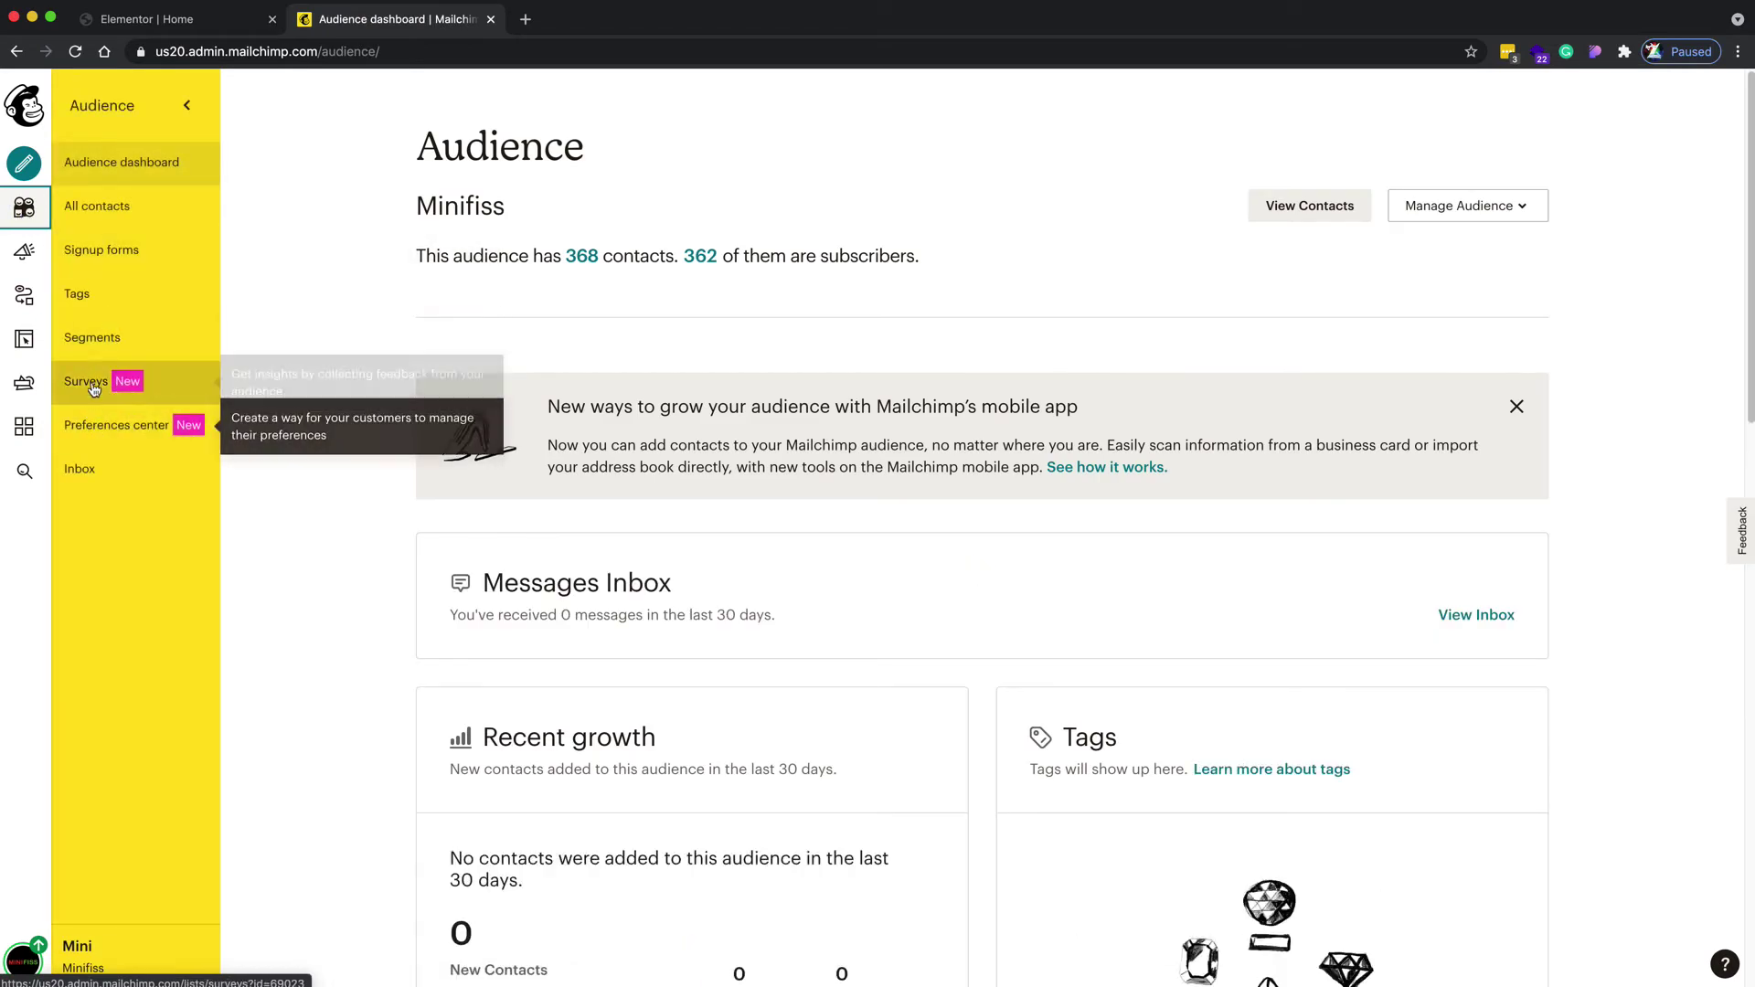
click(101, 264)
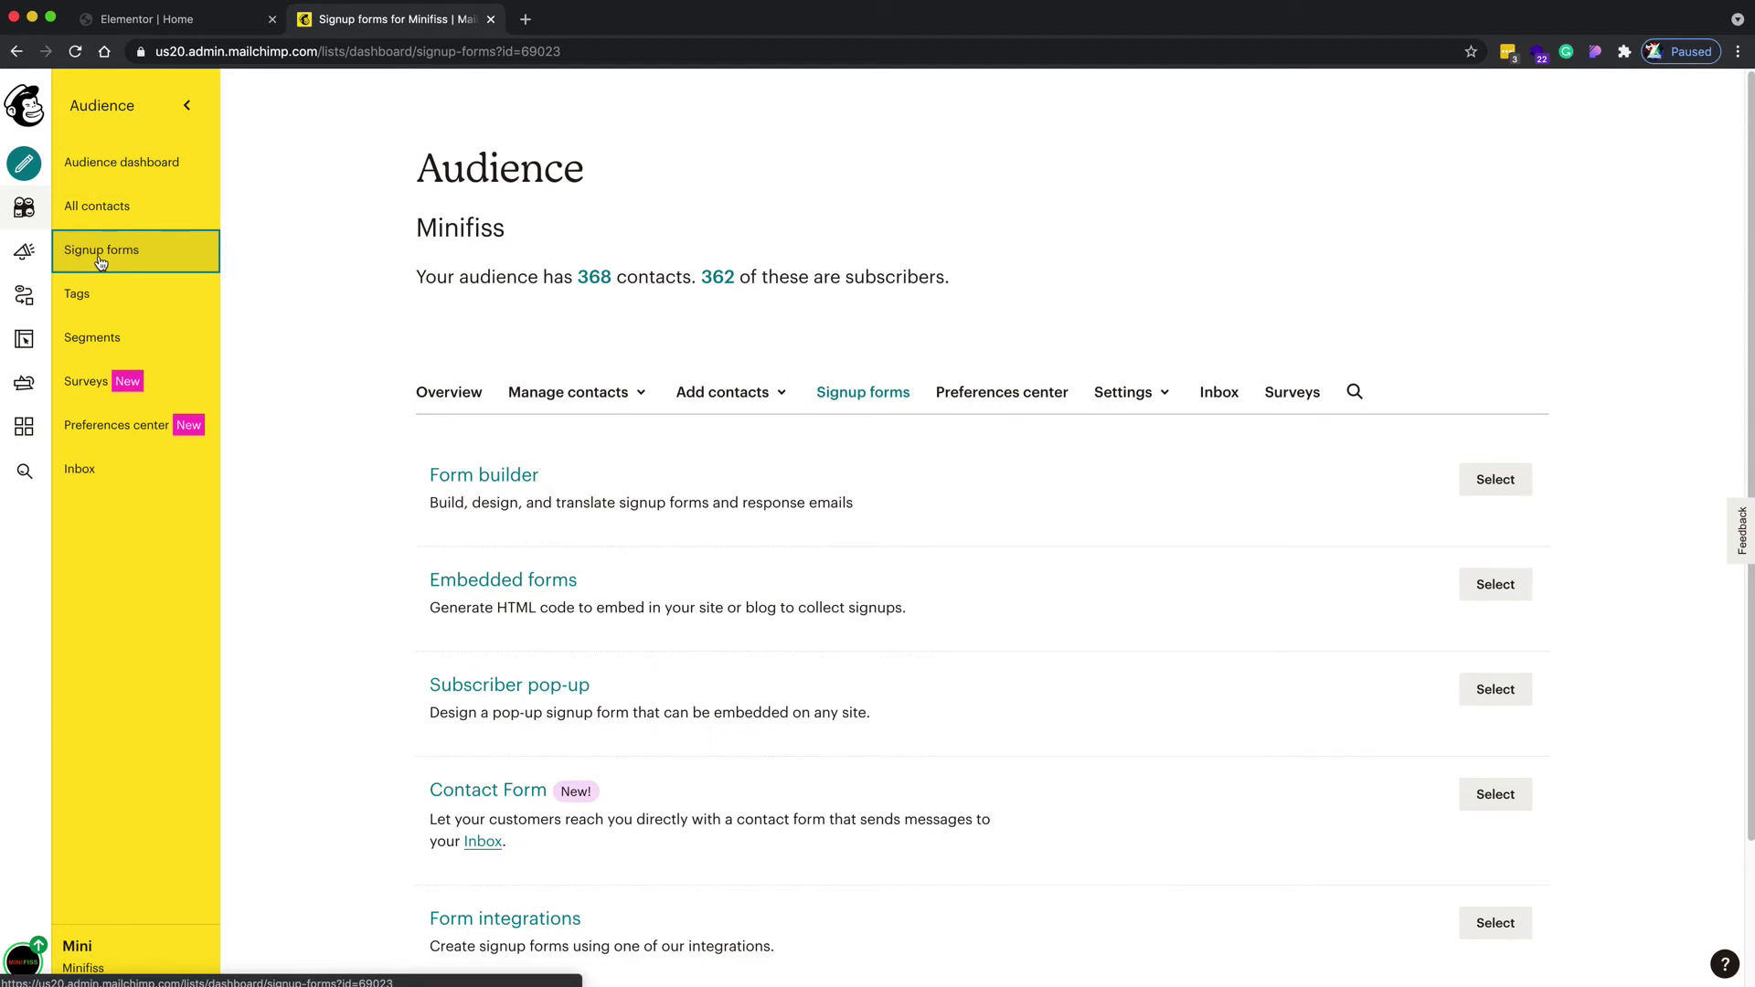
click(1136, 397)
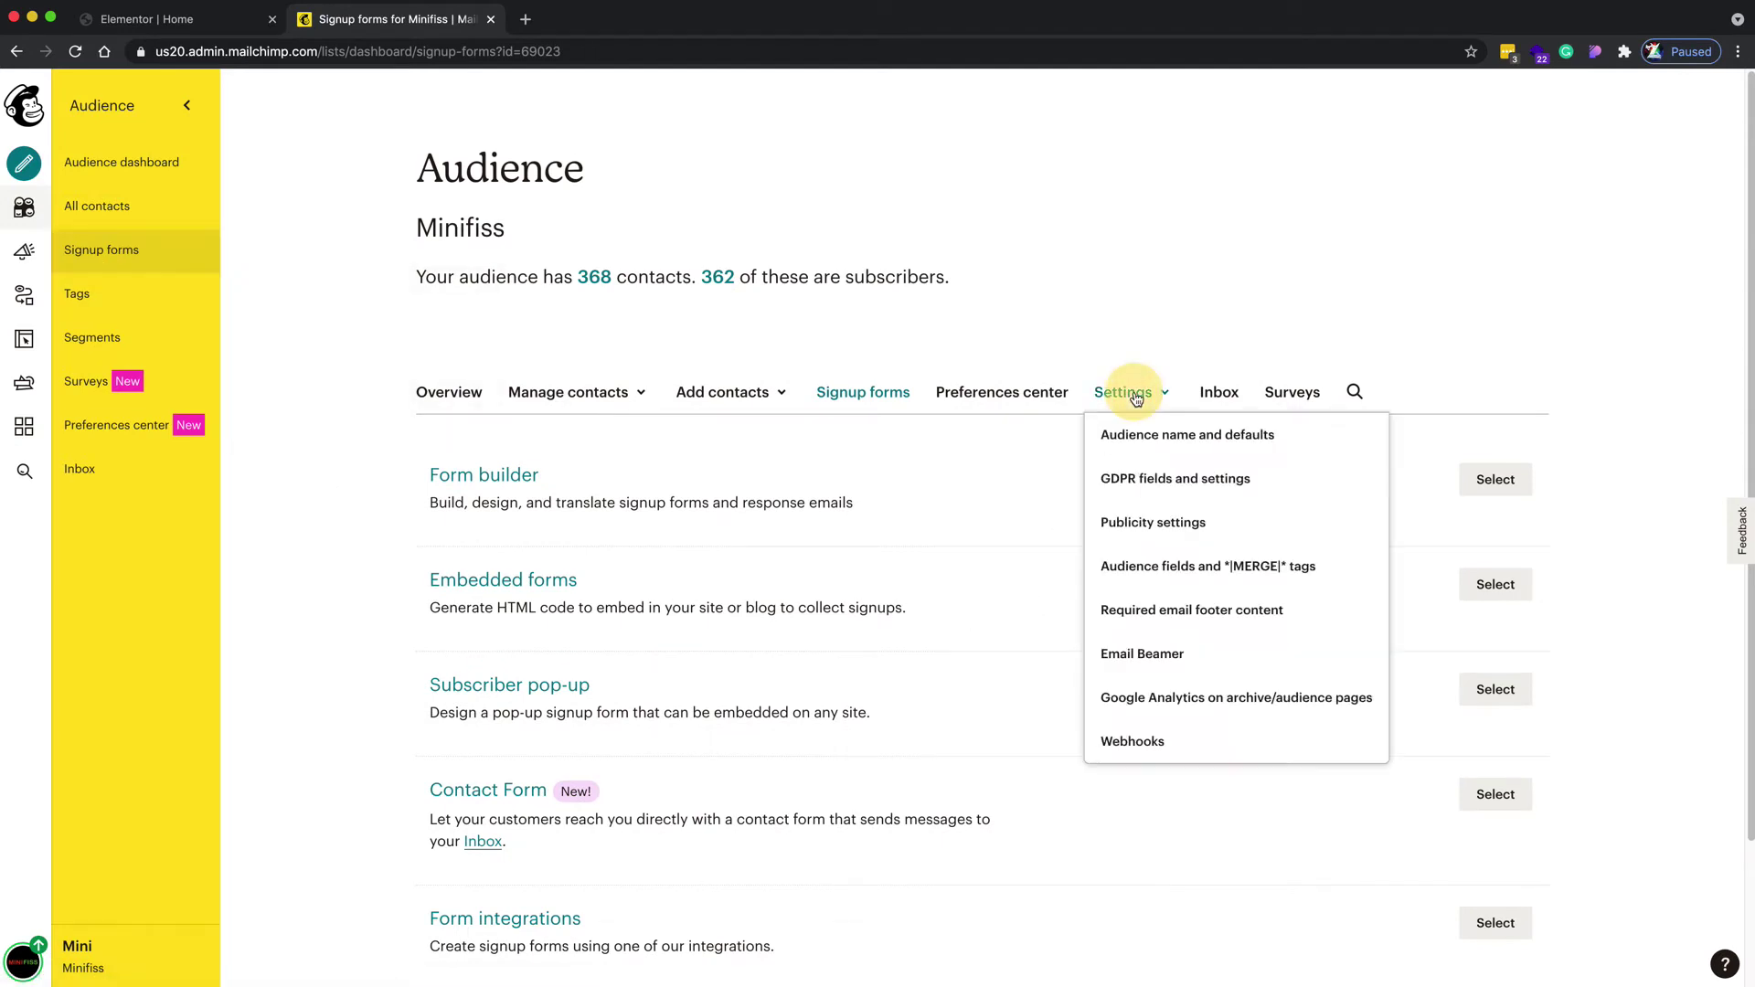
click(1259, 575)
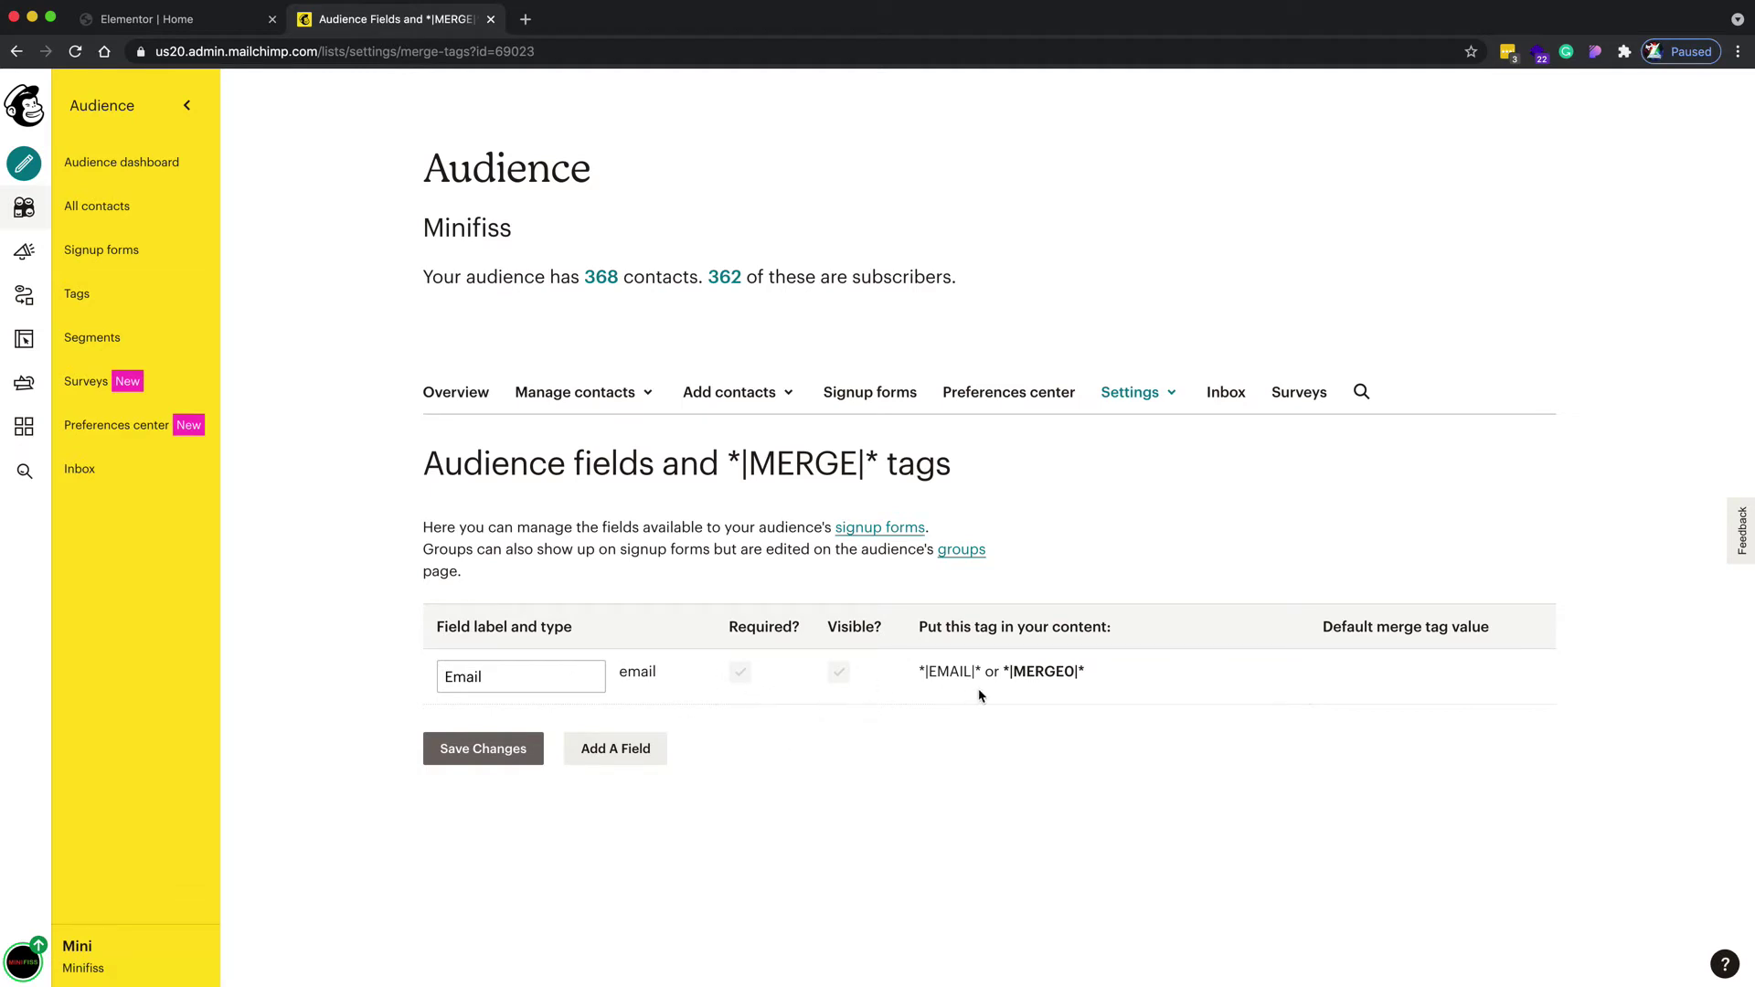
click(179, 22)
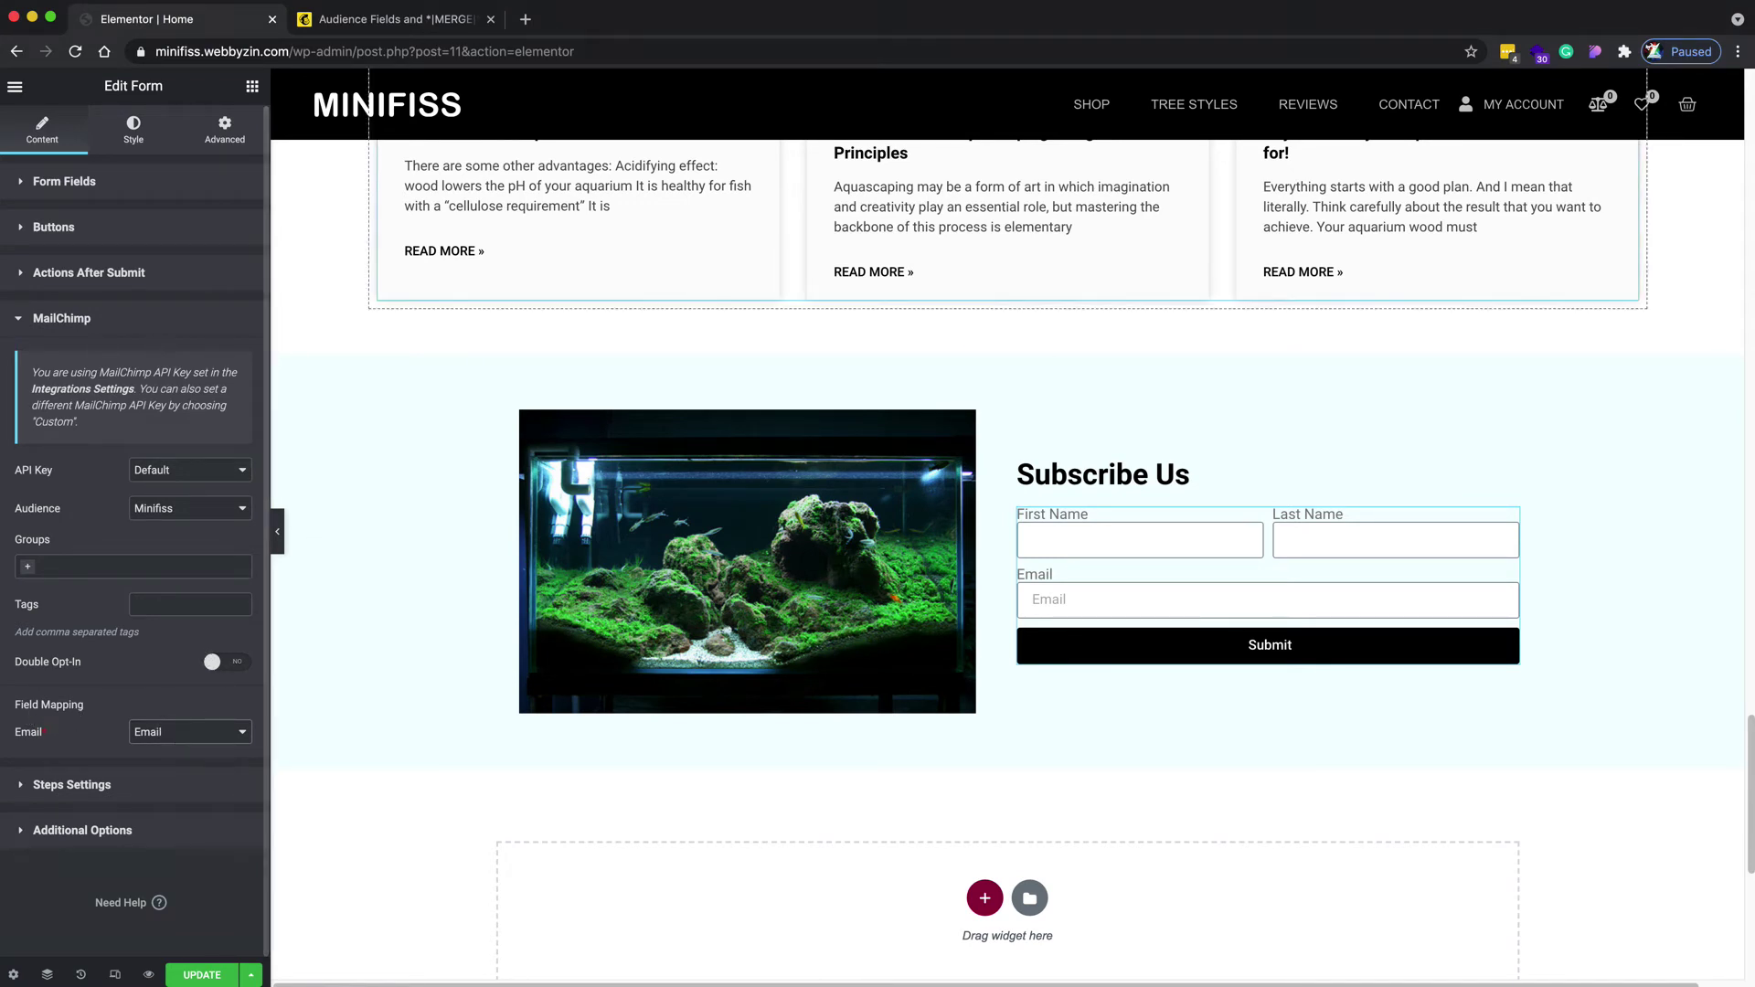
click(382, 16)
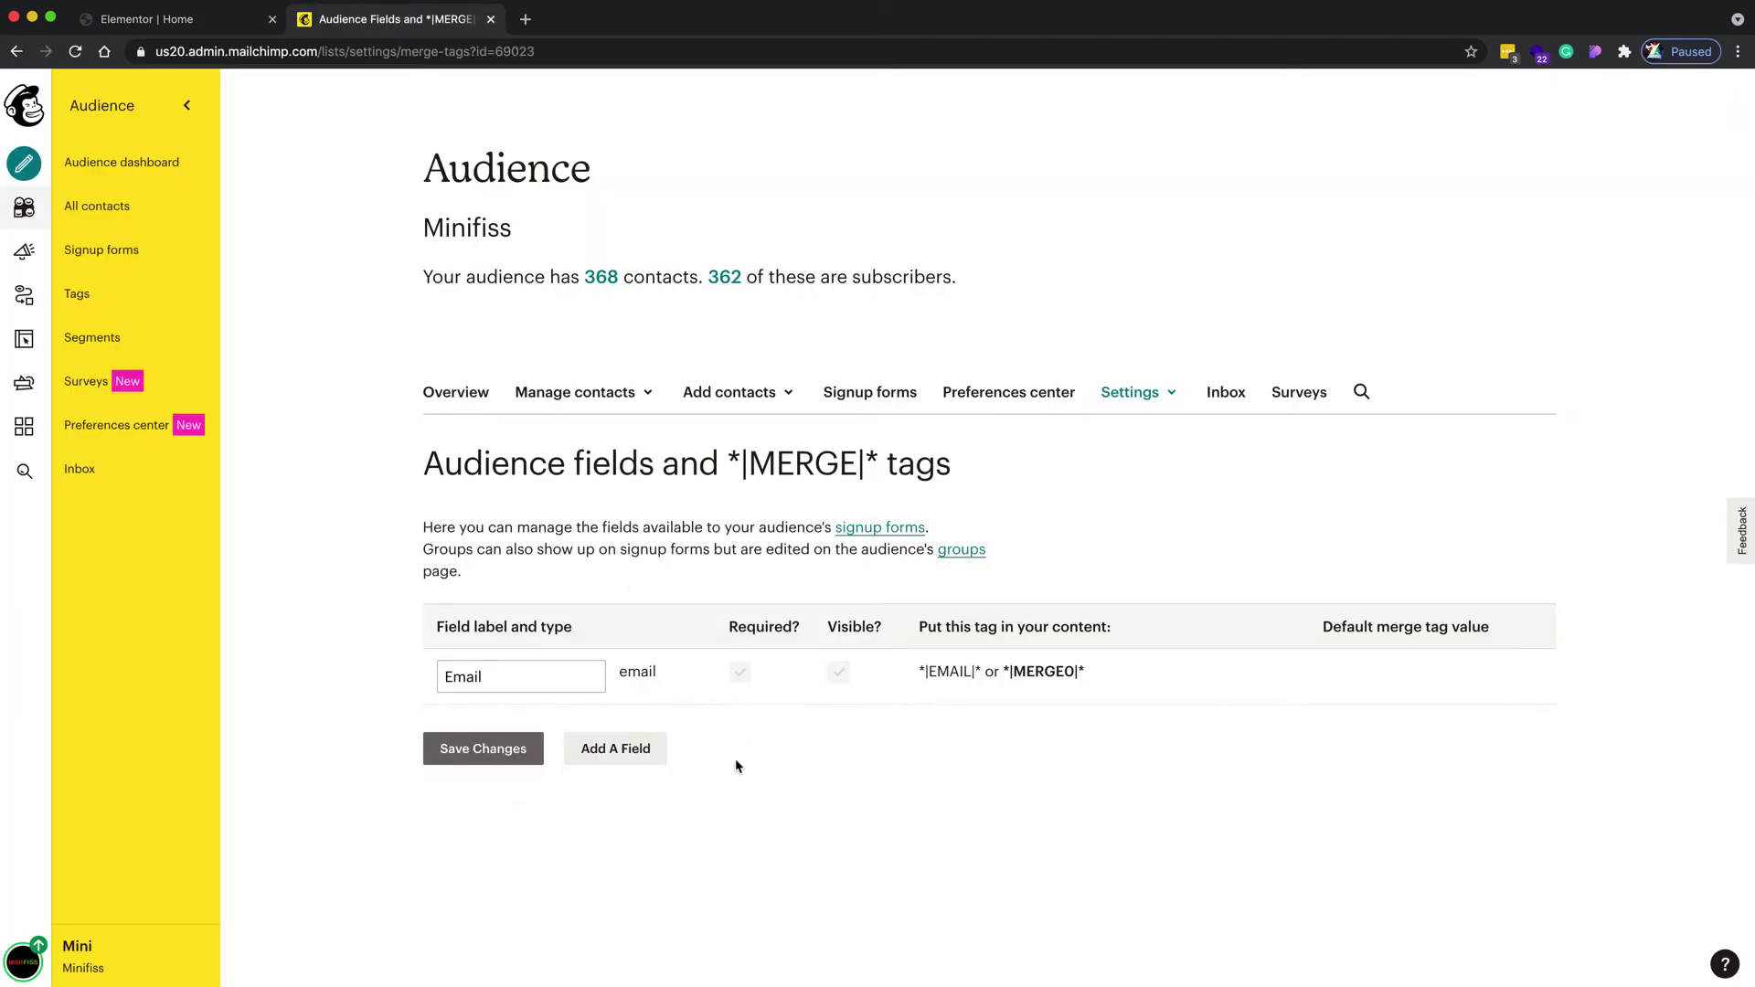
Add a text field to the Minifiss audience and label it First Name
click(619, 755)
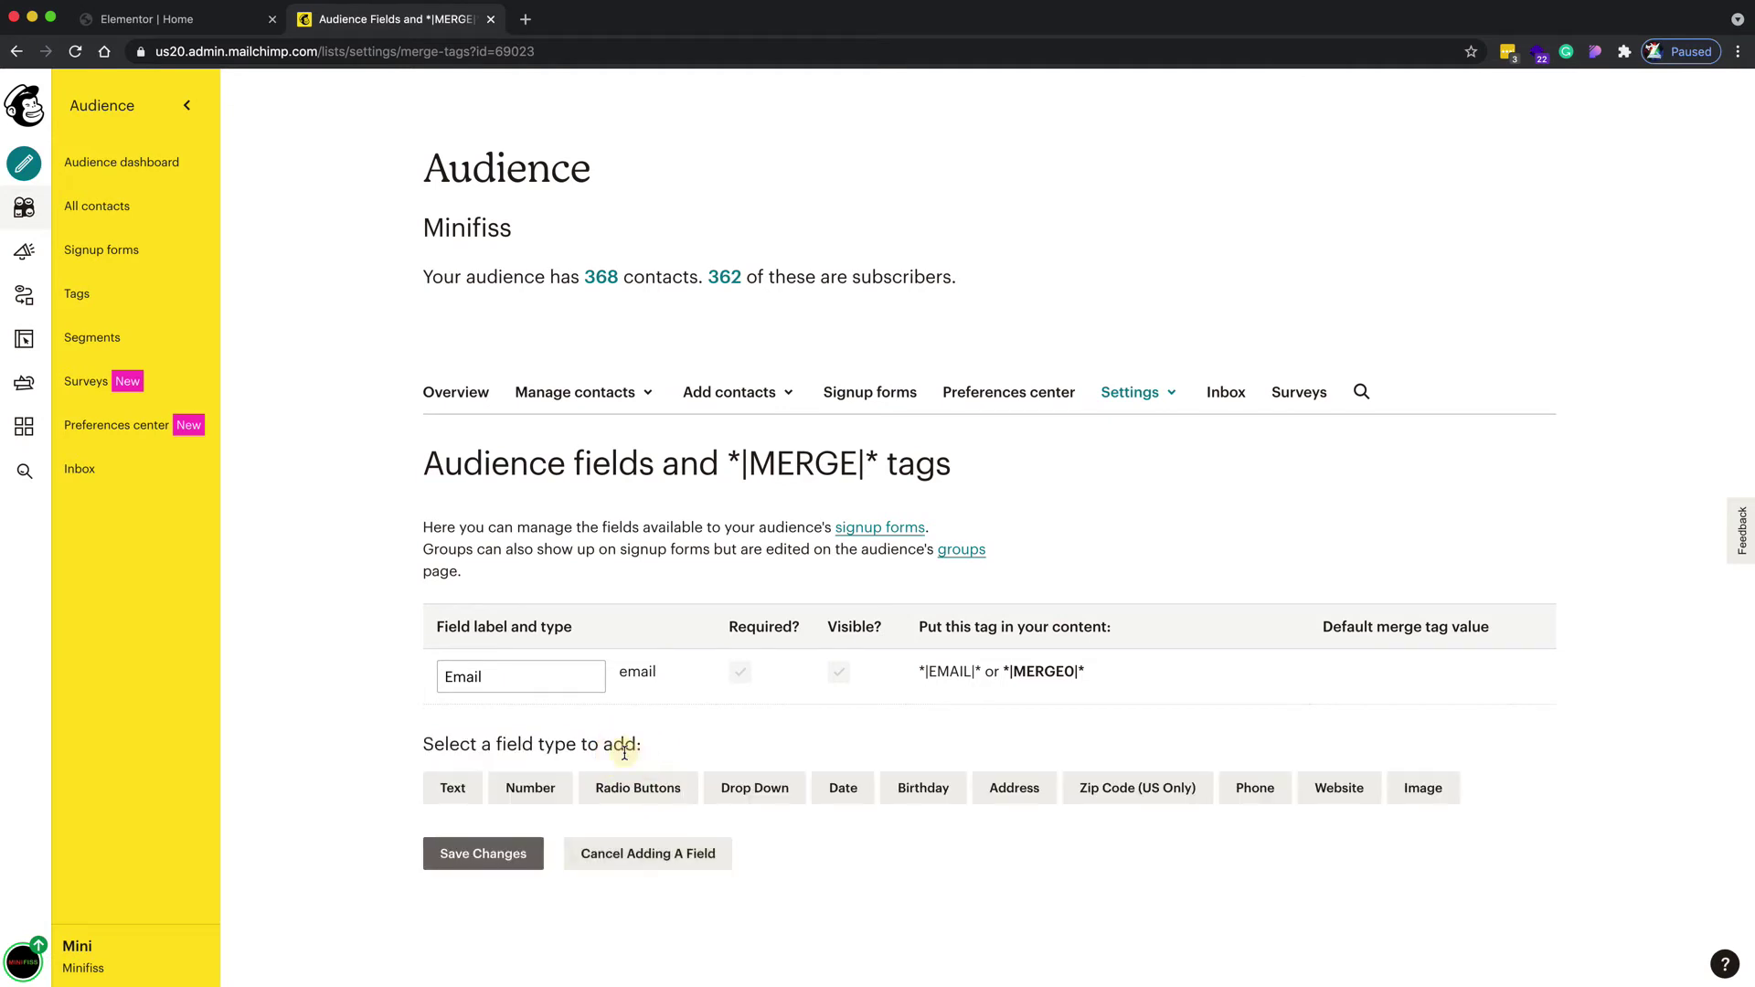
click(448, 787)
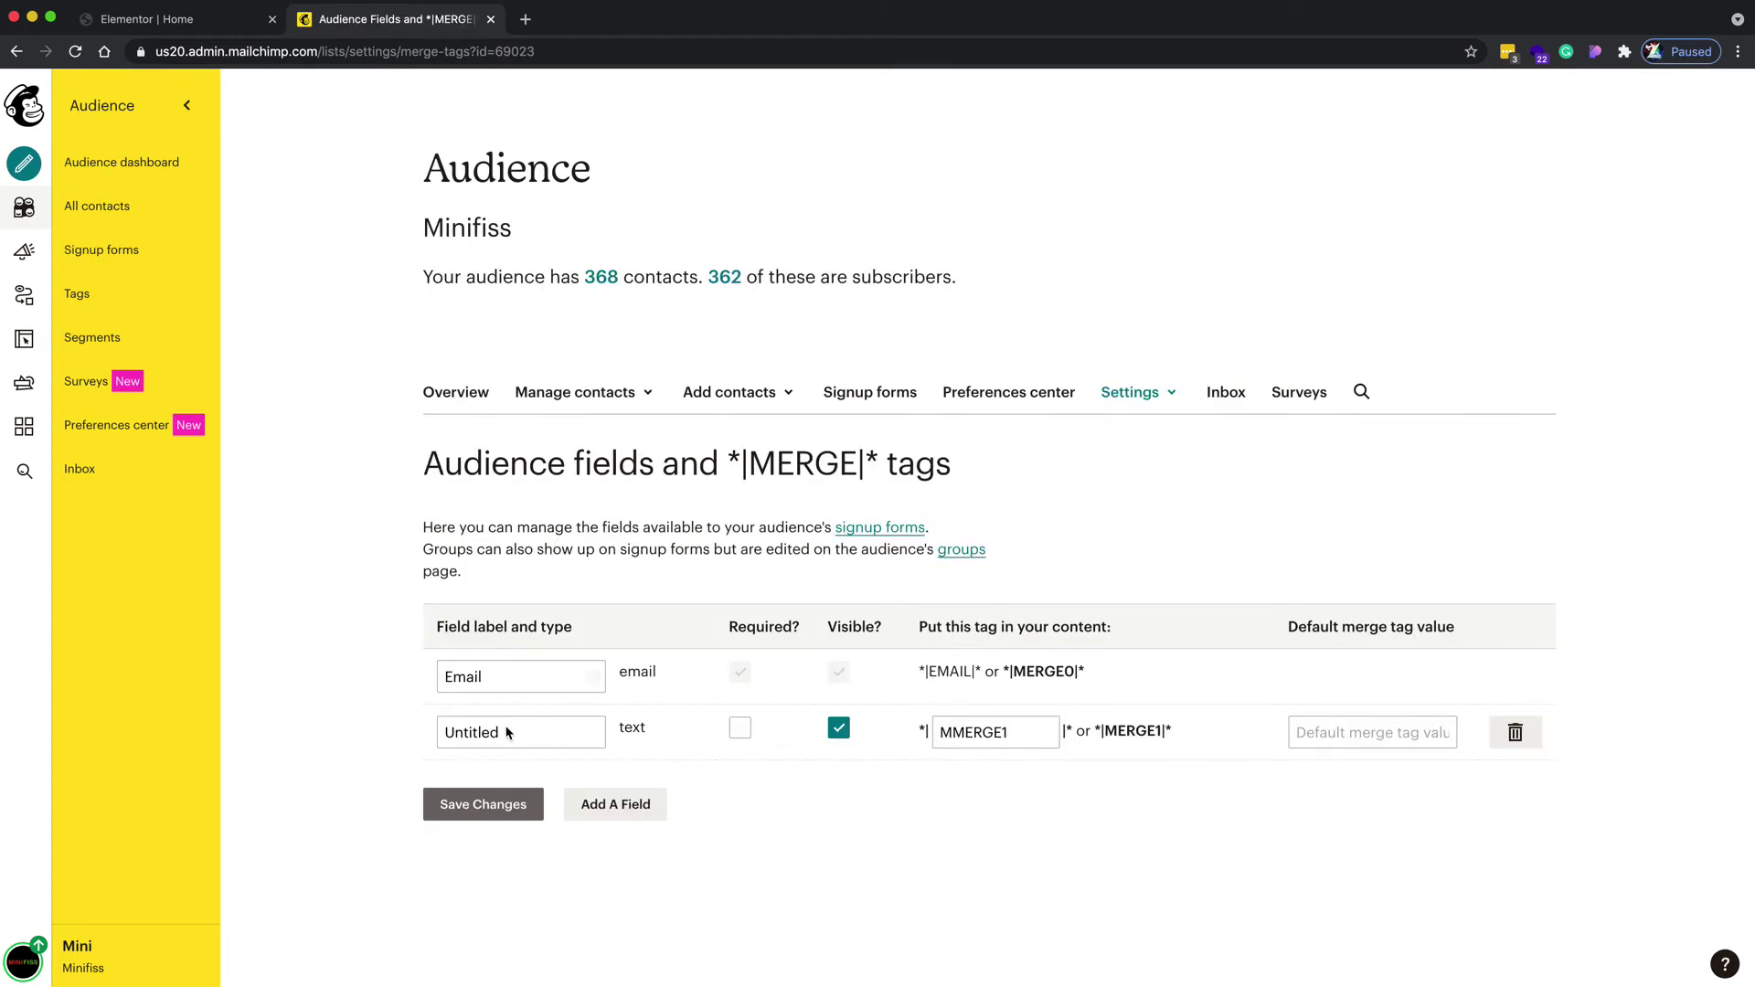
drag(509, 733, 439, 728)
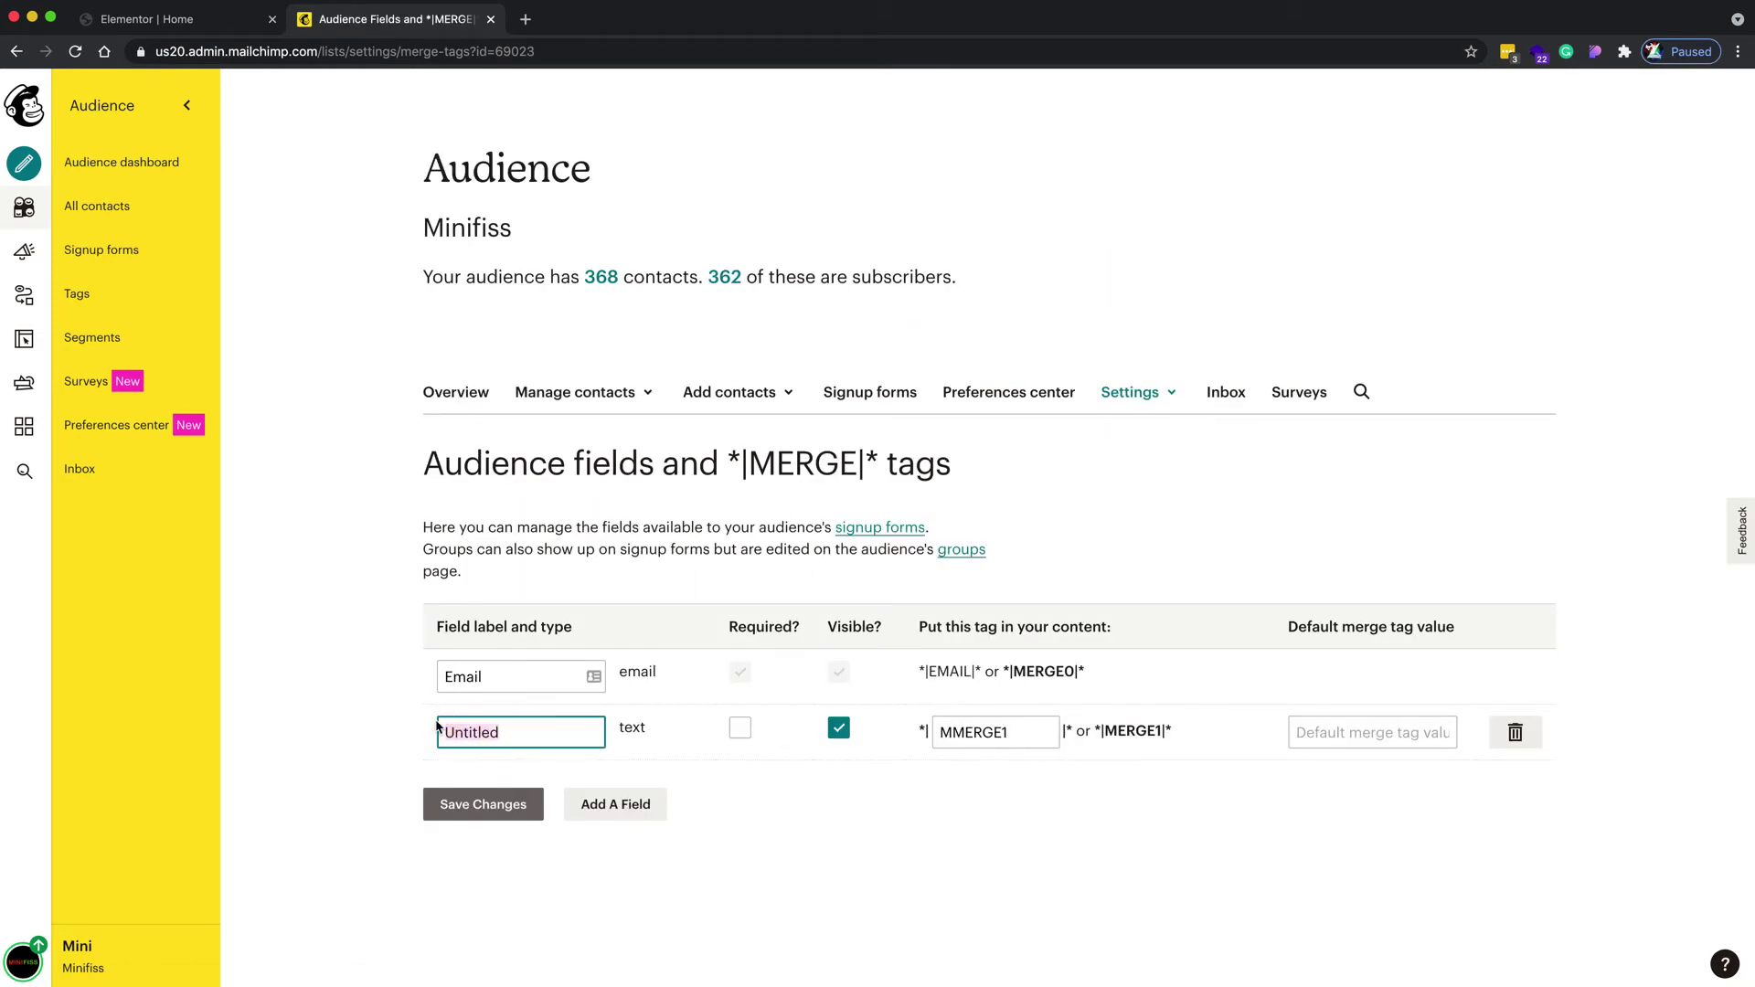
text(F)
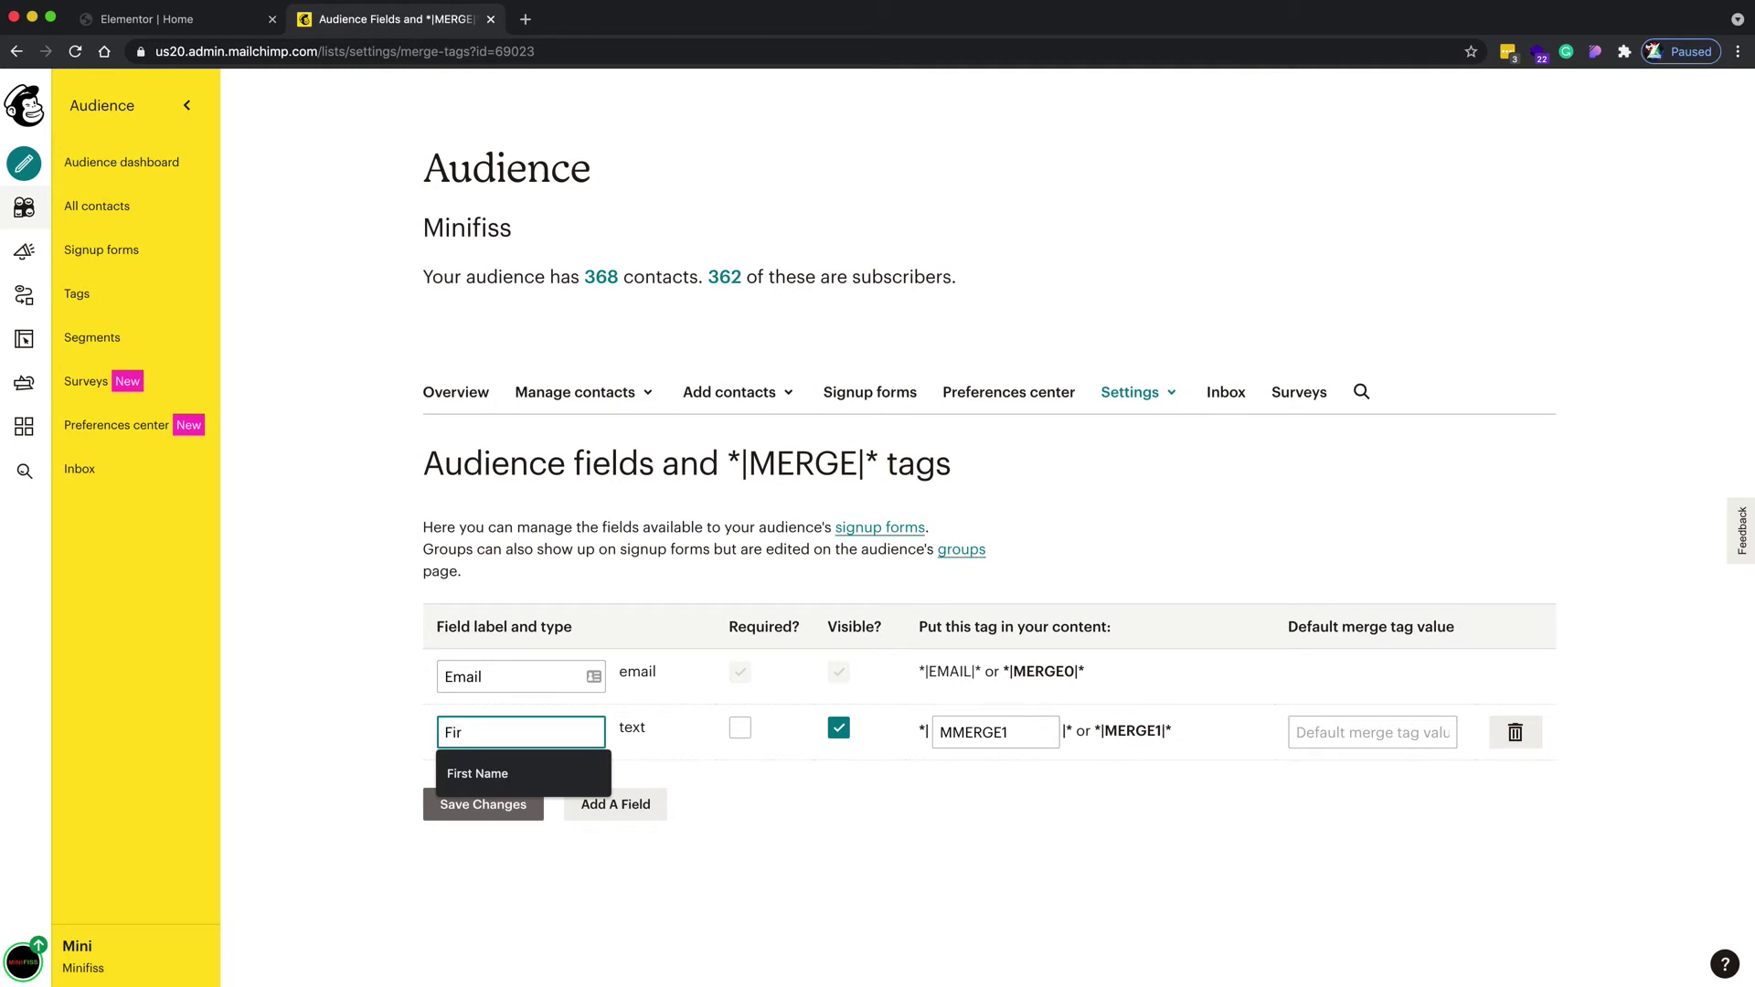
text(ir)
click(441, 772)
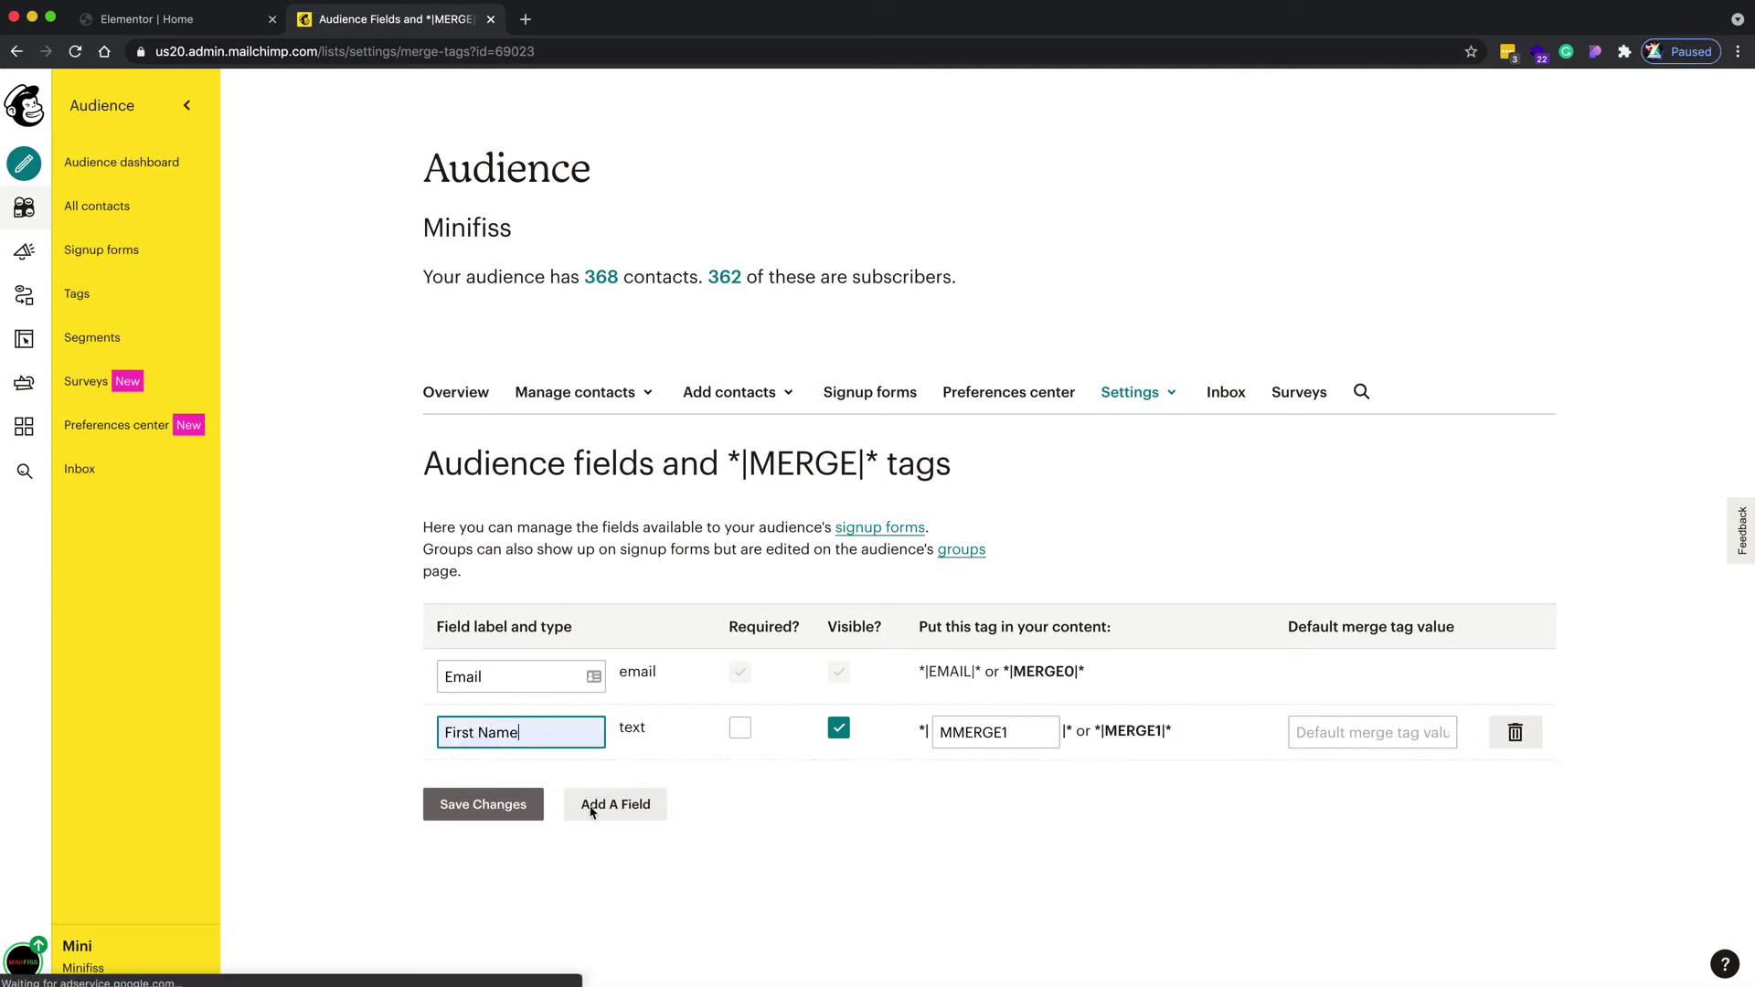
Give the field the FIRSTNAME tag, mark it required, and add a second text field
drag(1015, 731, 923, 734)
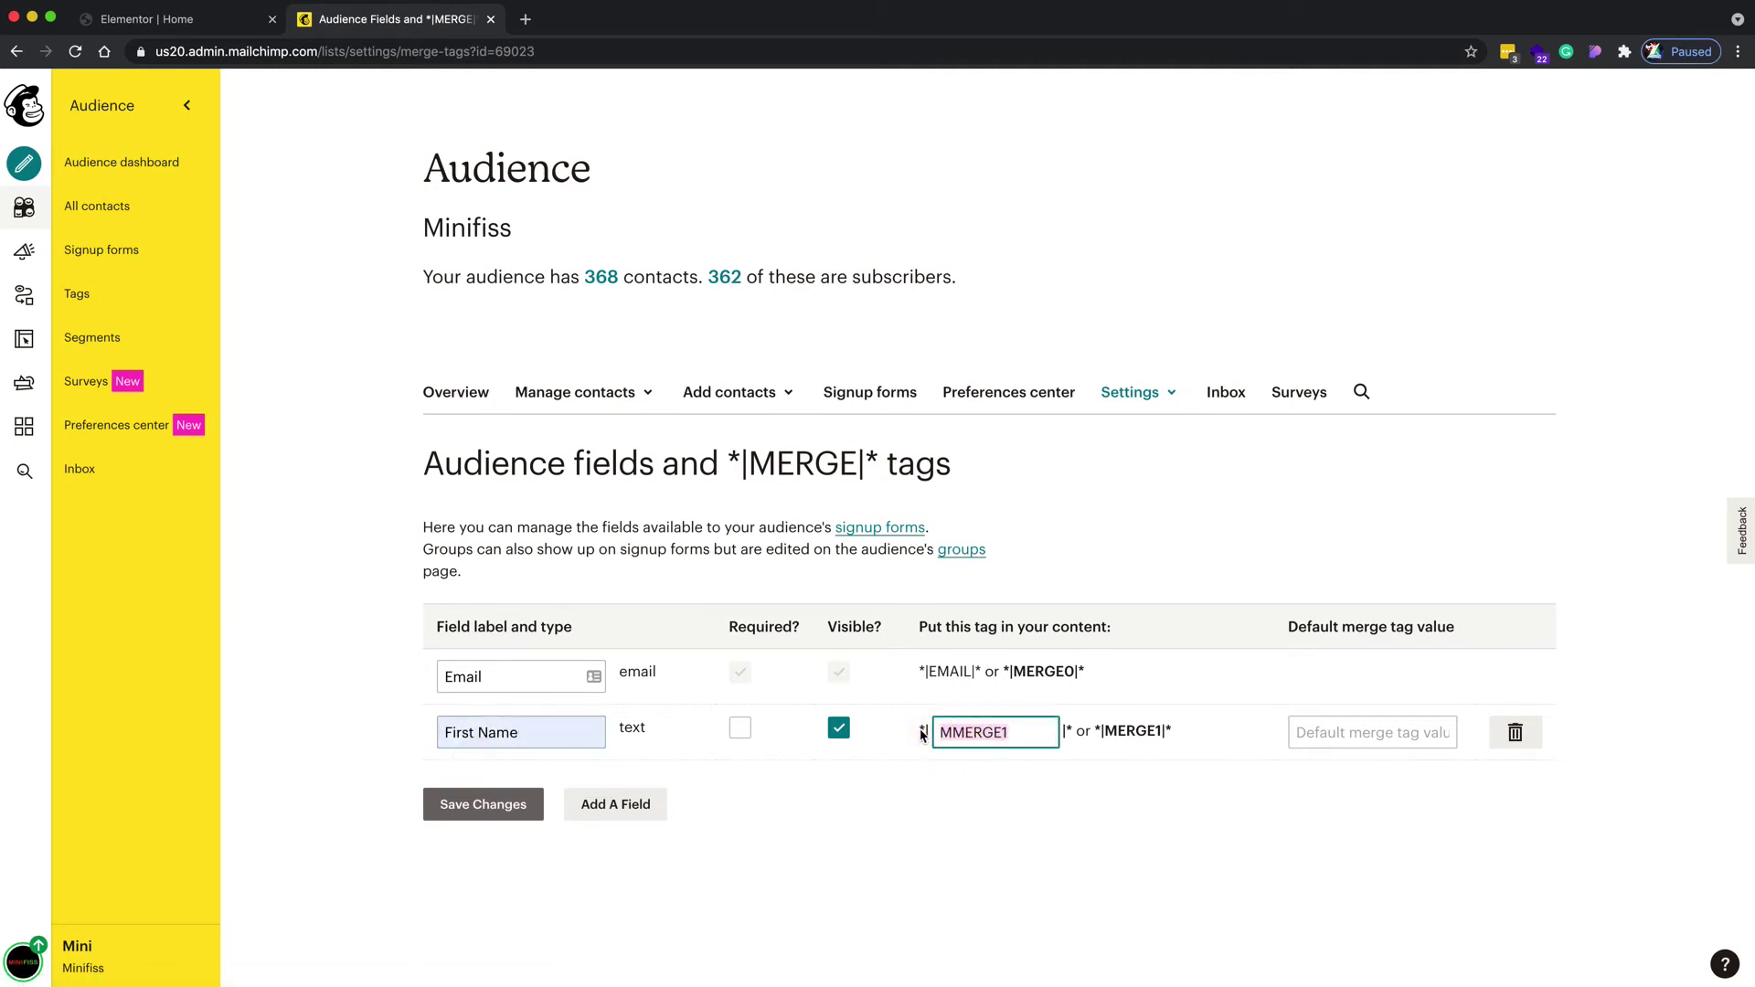
text(FIr)
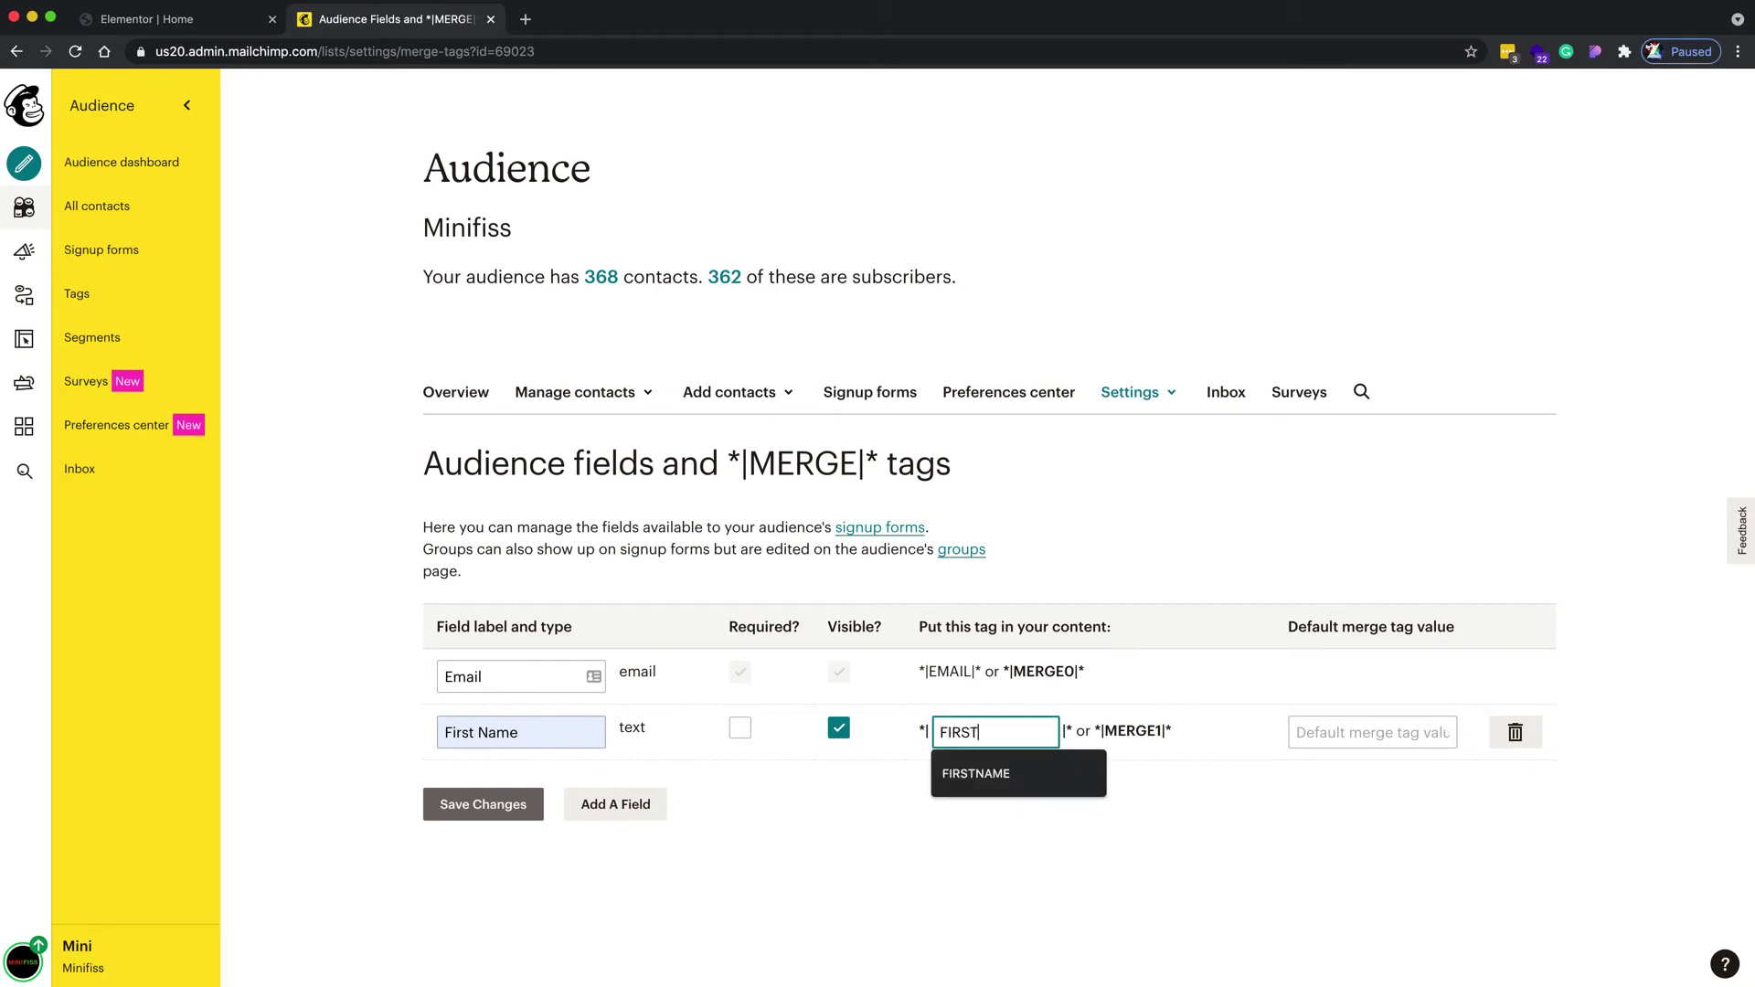
click(974, 773)
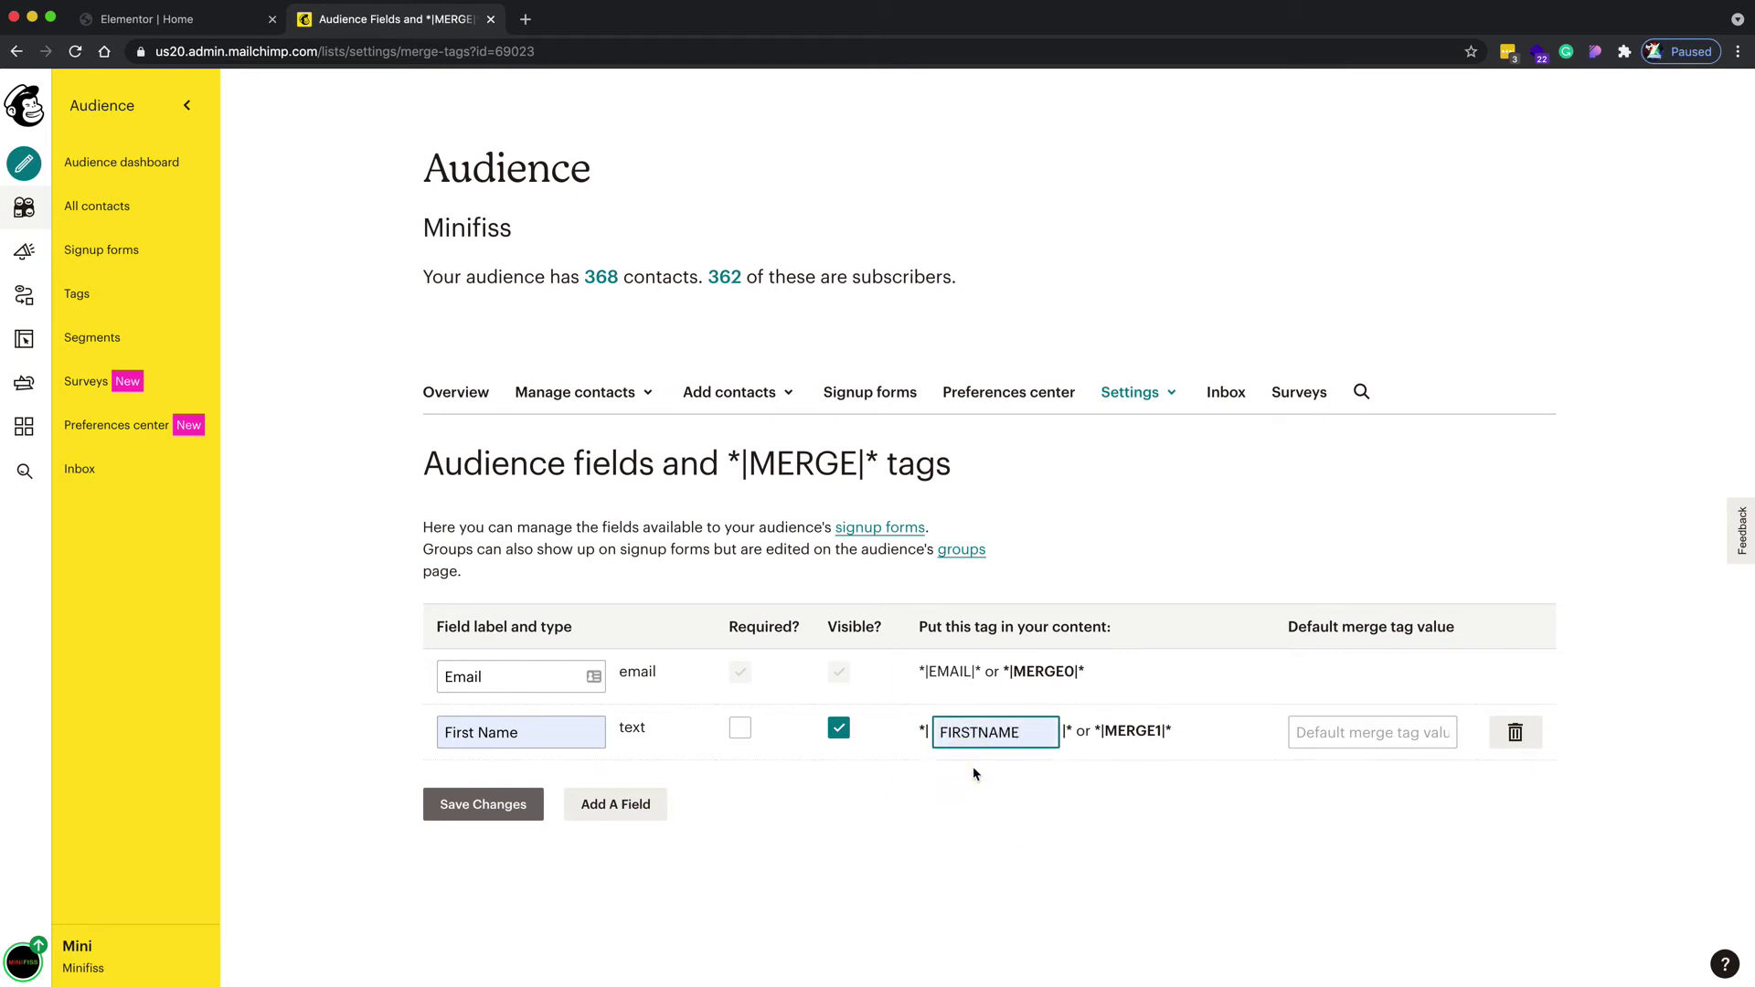
click(741, 731)
click(612, 813)
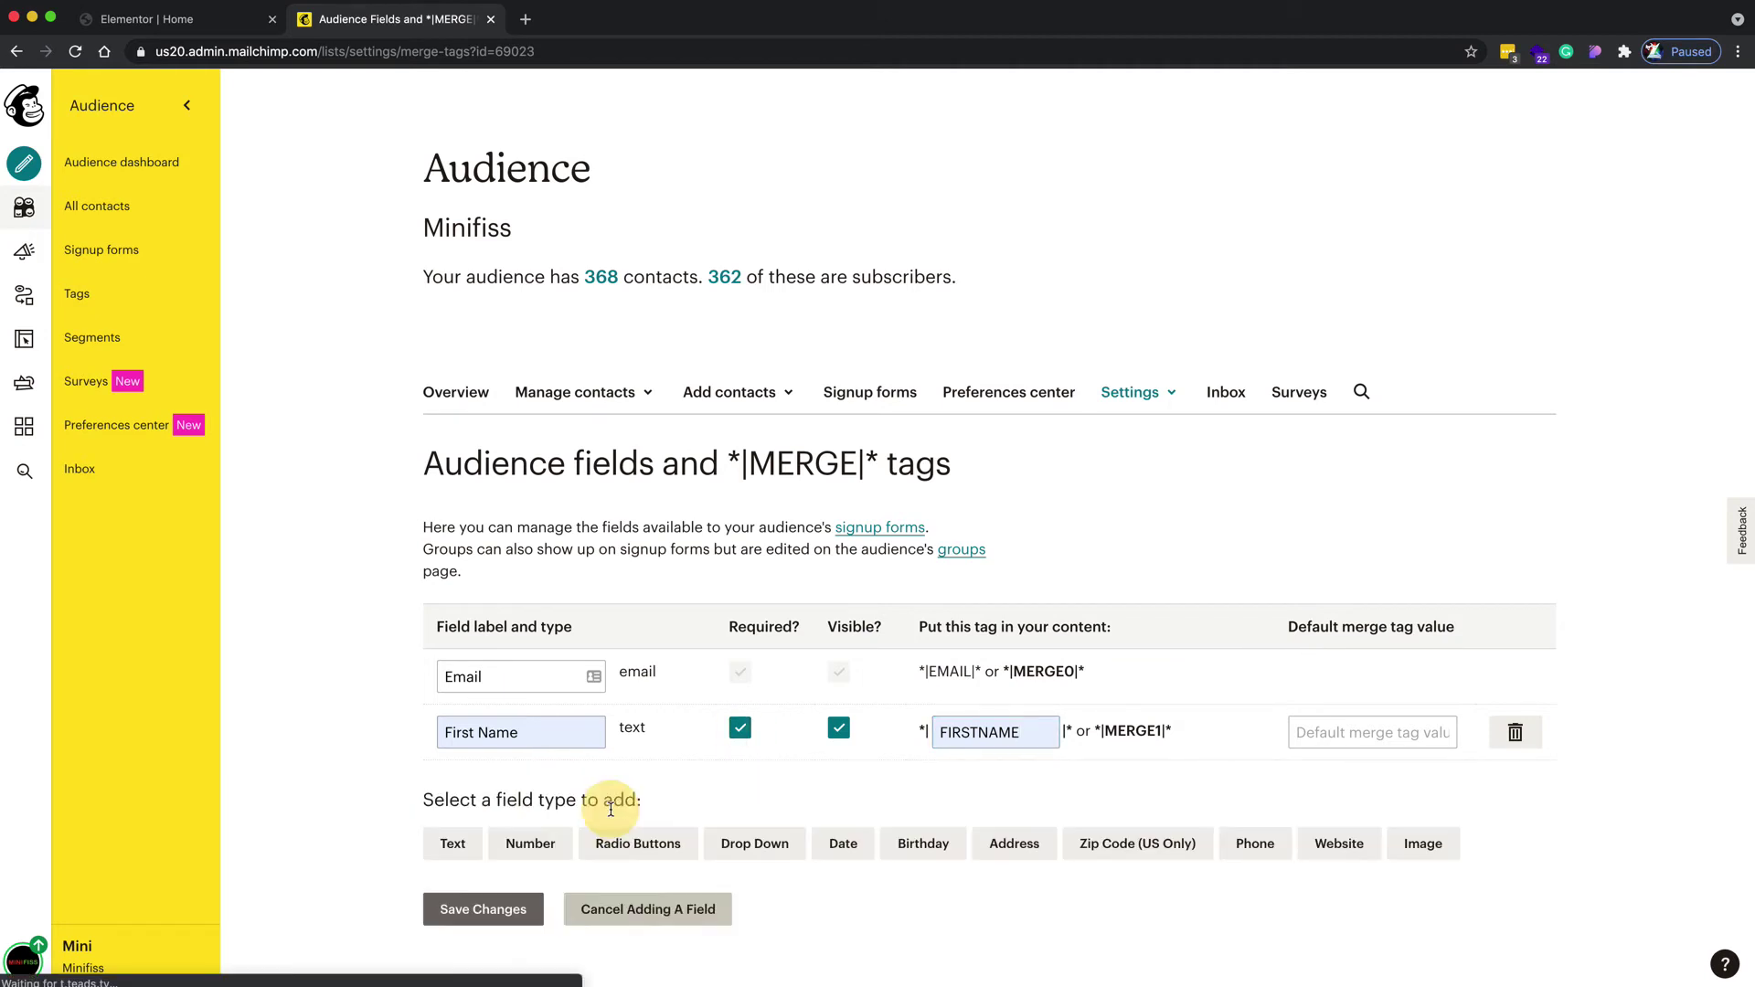
click(468, 842)
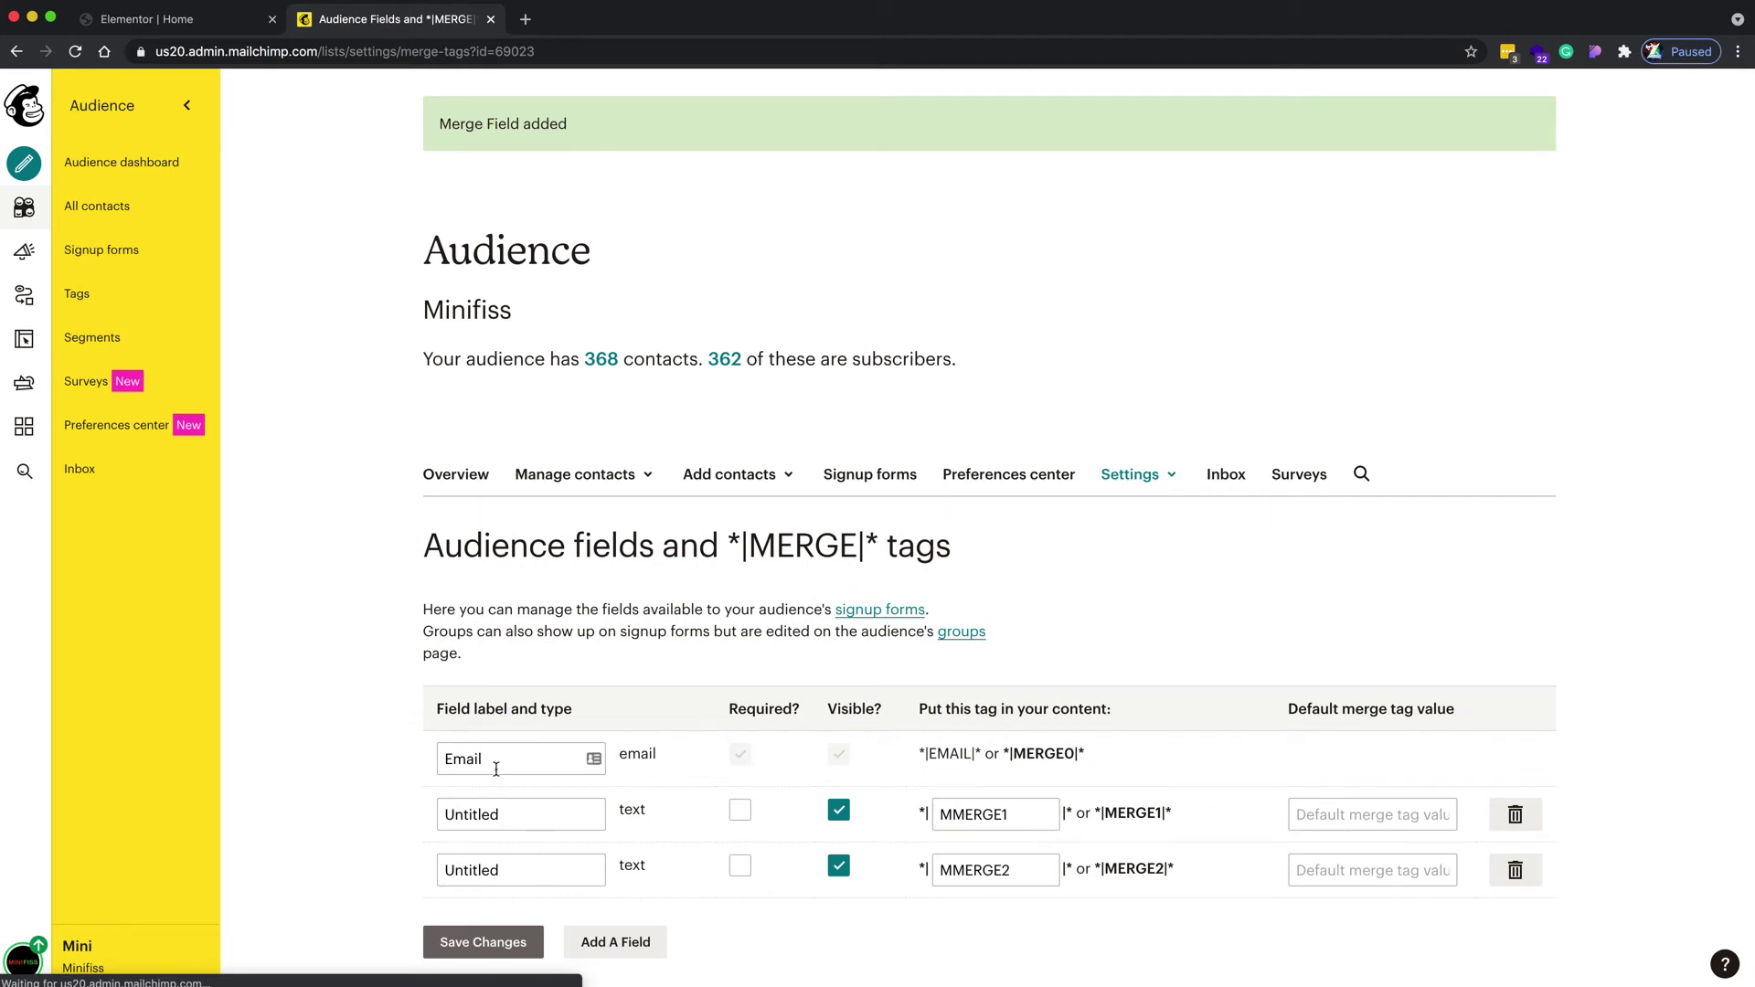
Label the two Untitled fields First Name and Last Name
drag(528, 811, 397, 823)
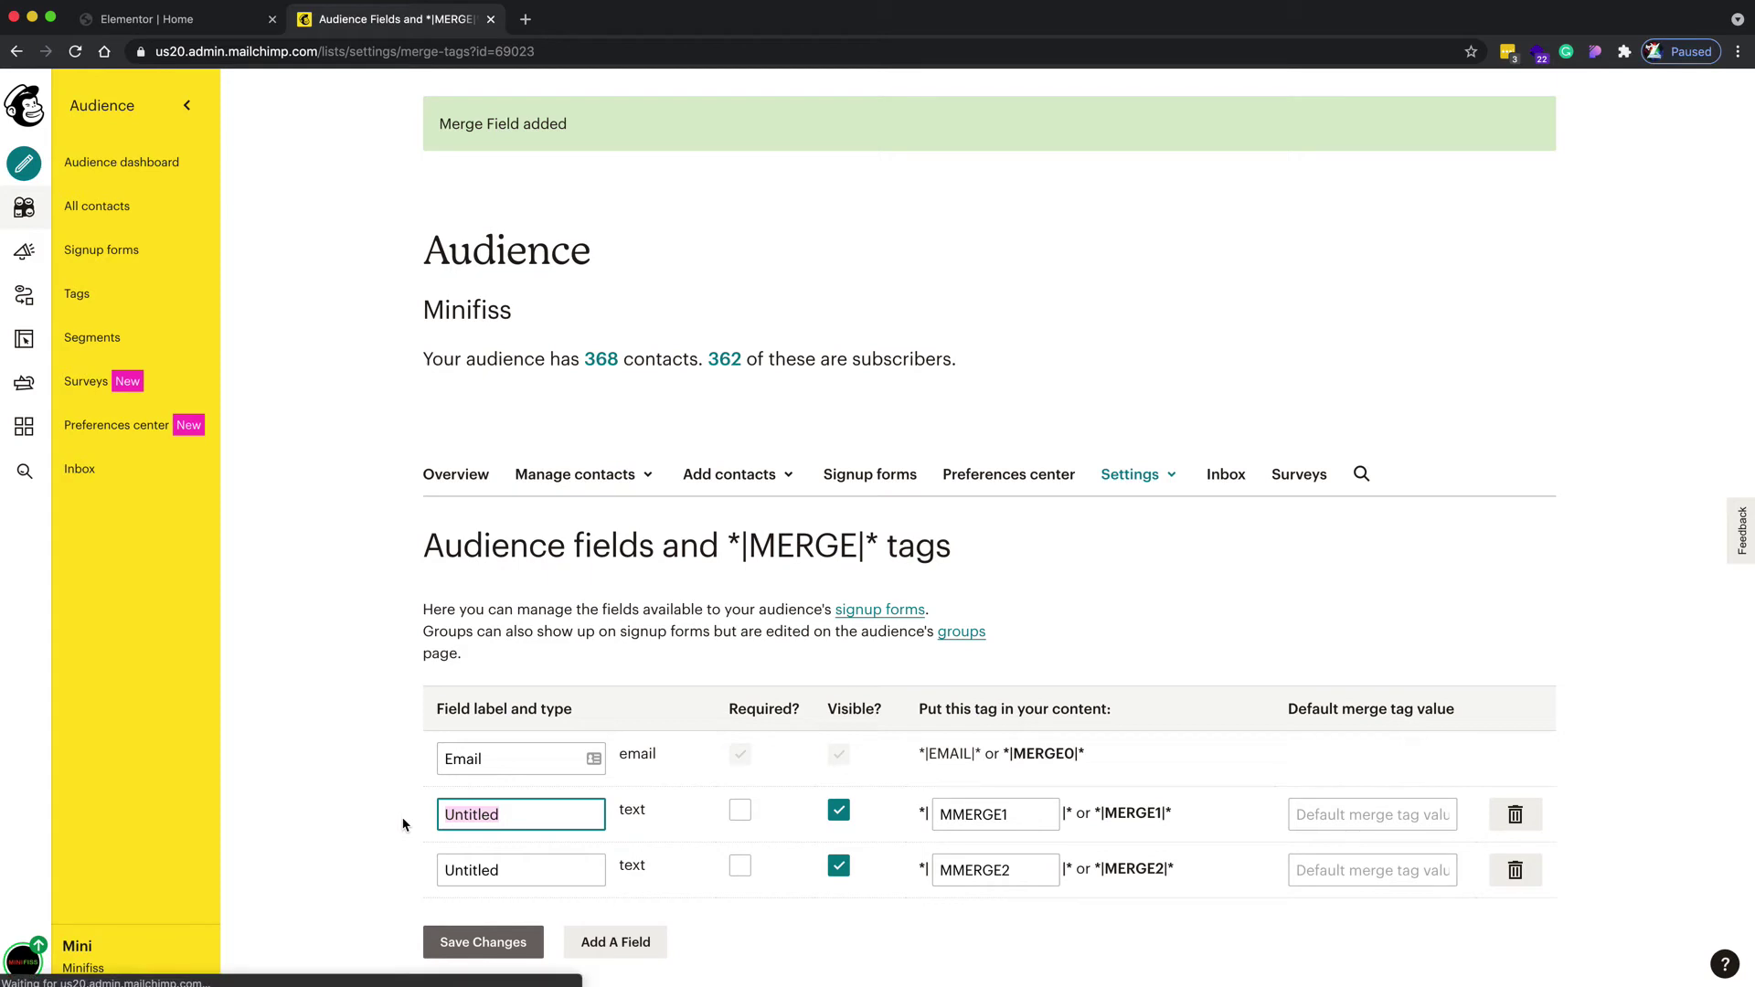
text(First Name)
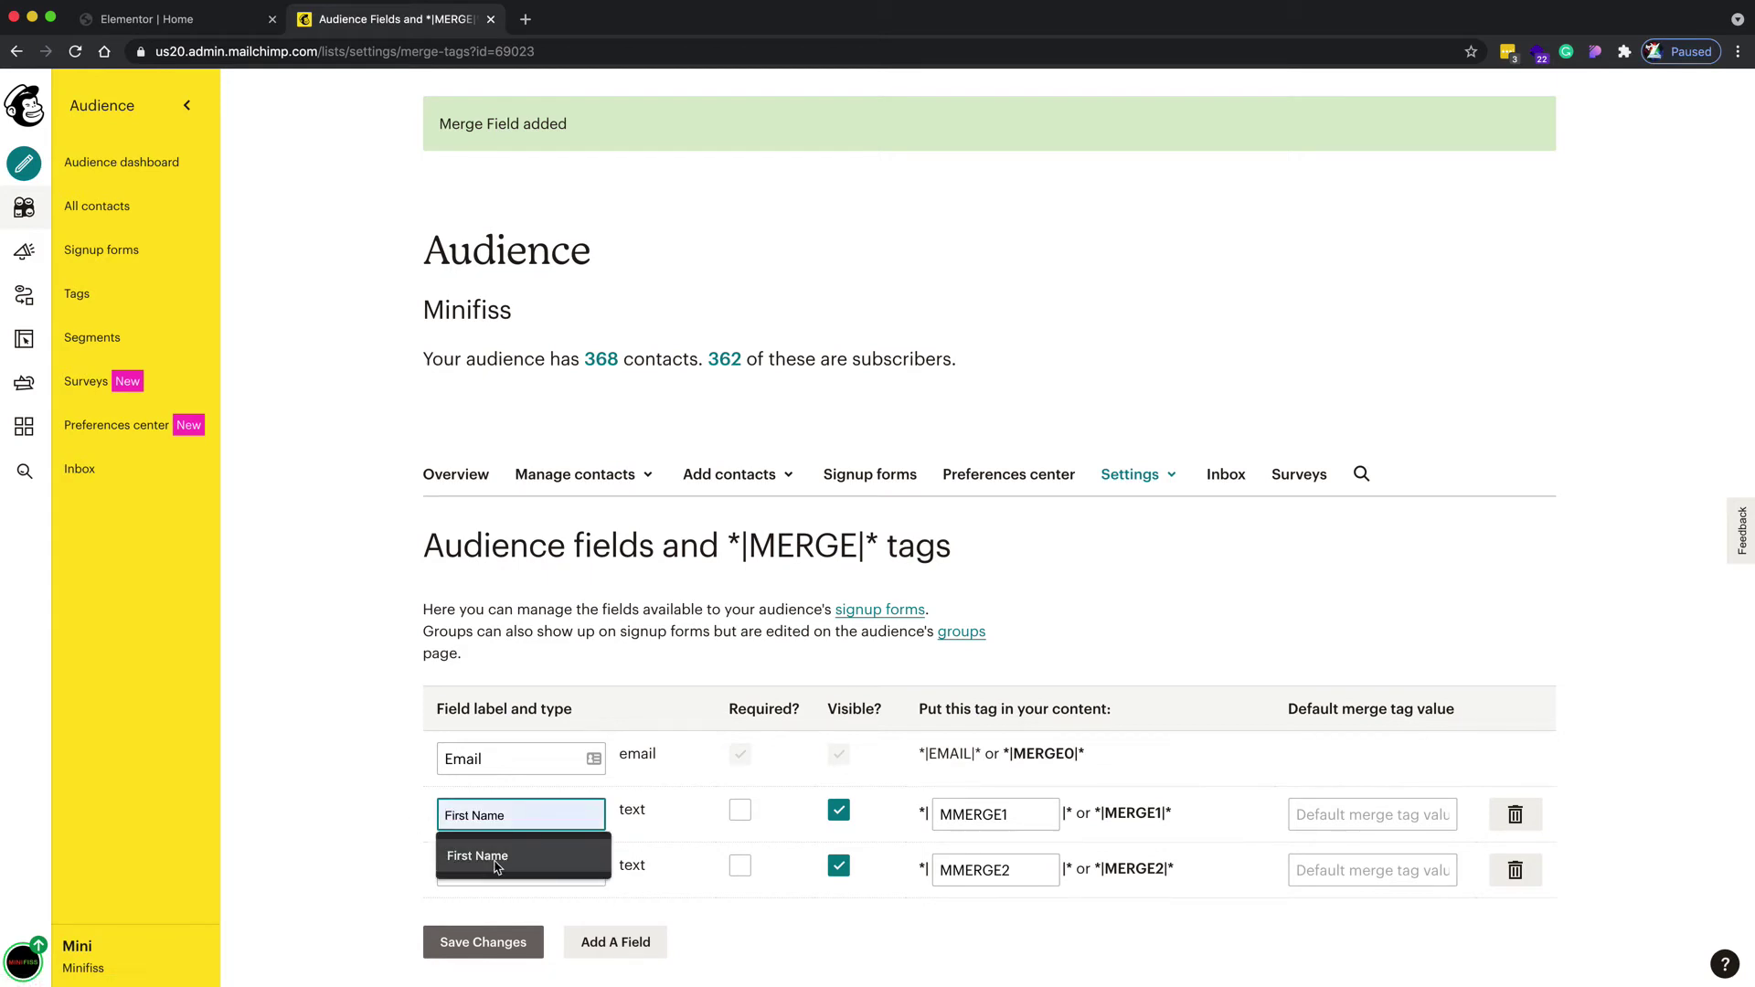
click(512, 856)
drag(521, 869, 419, 873)
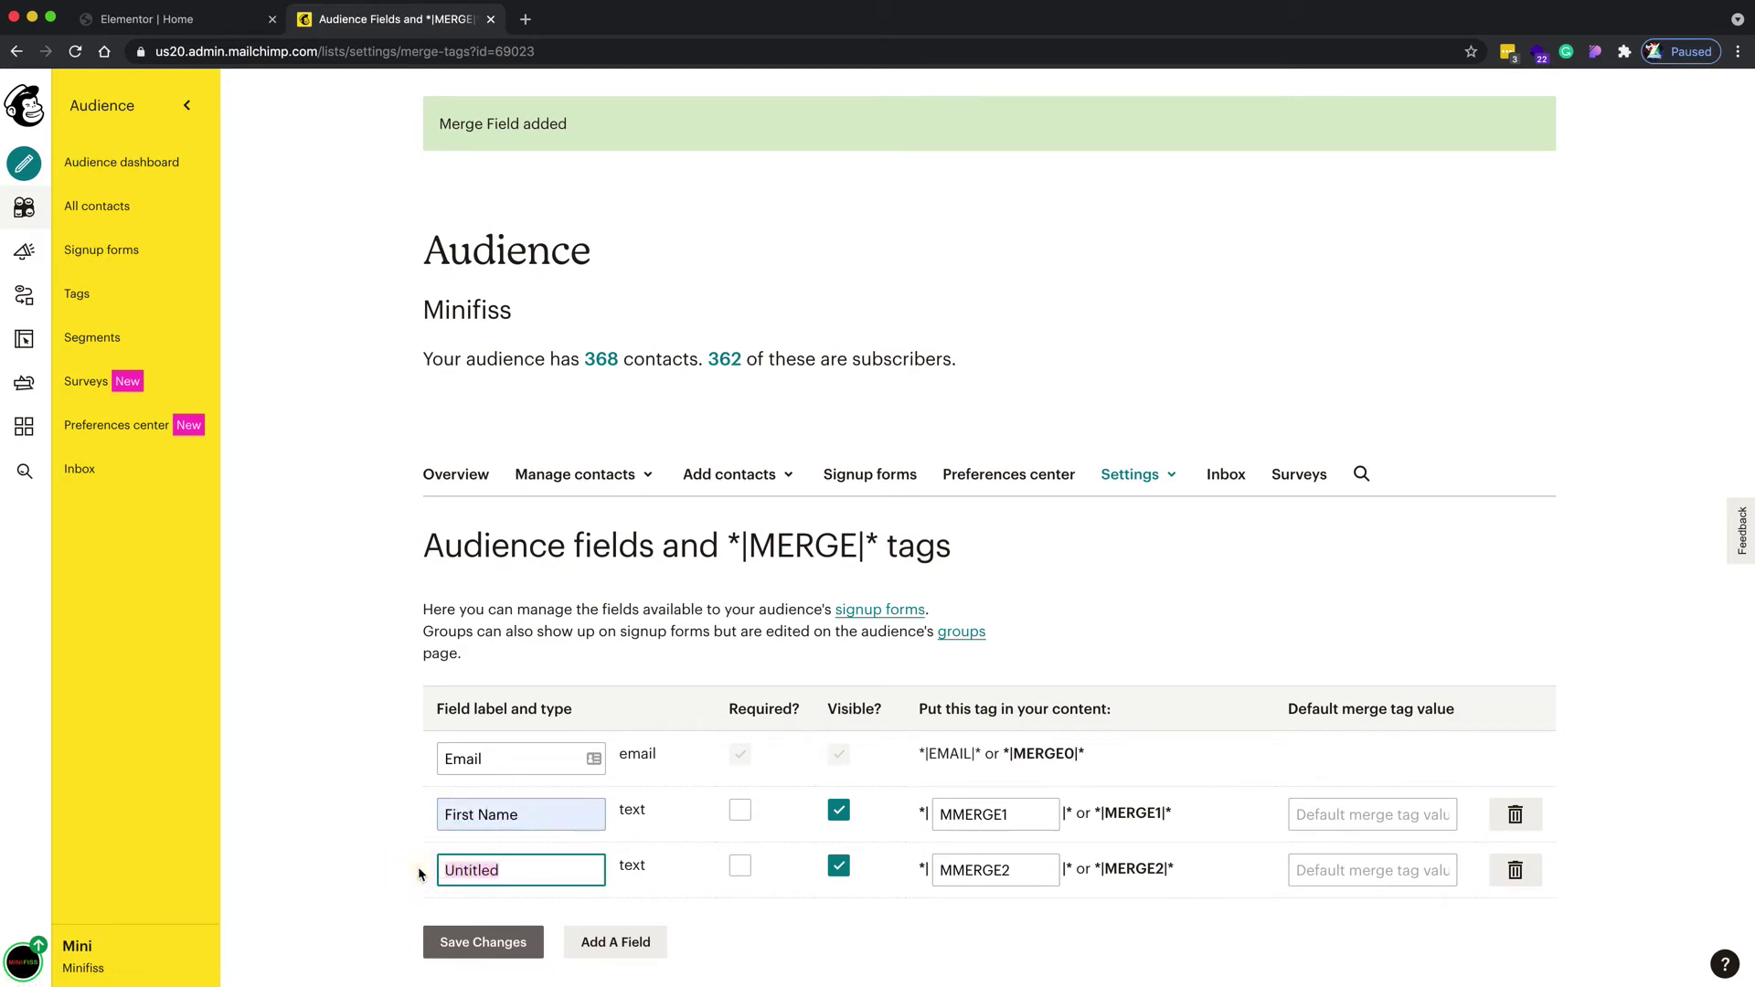
text(Last Name)
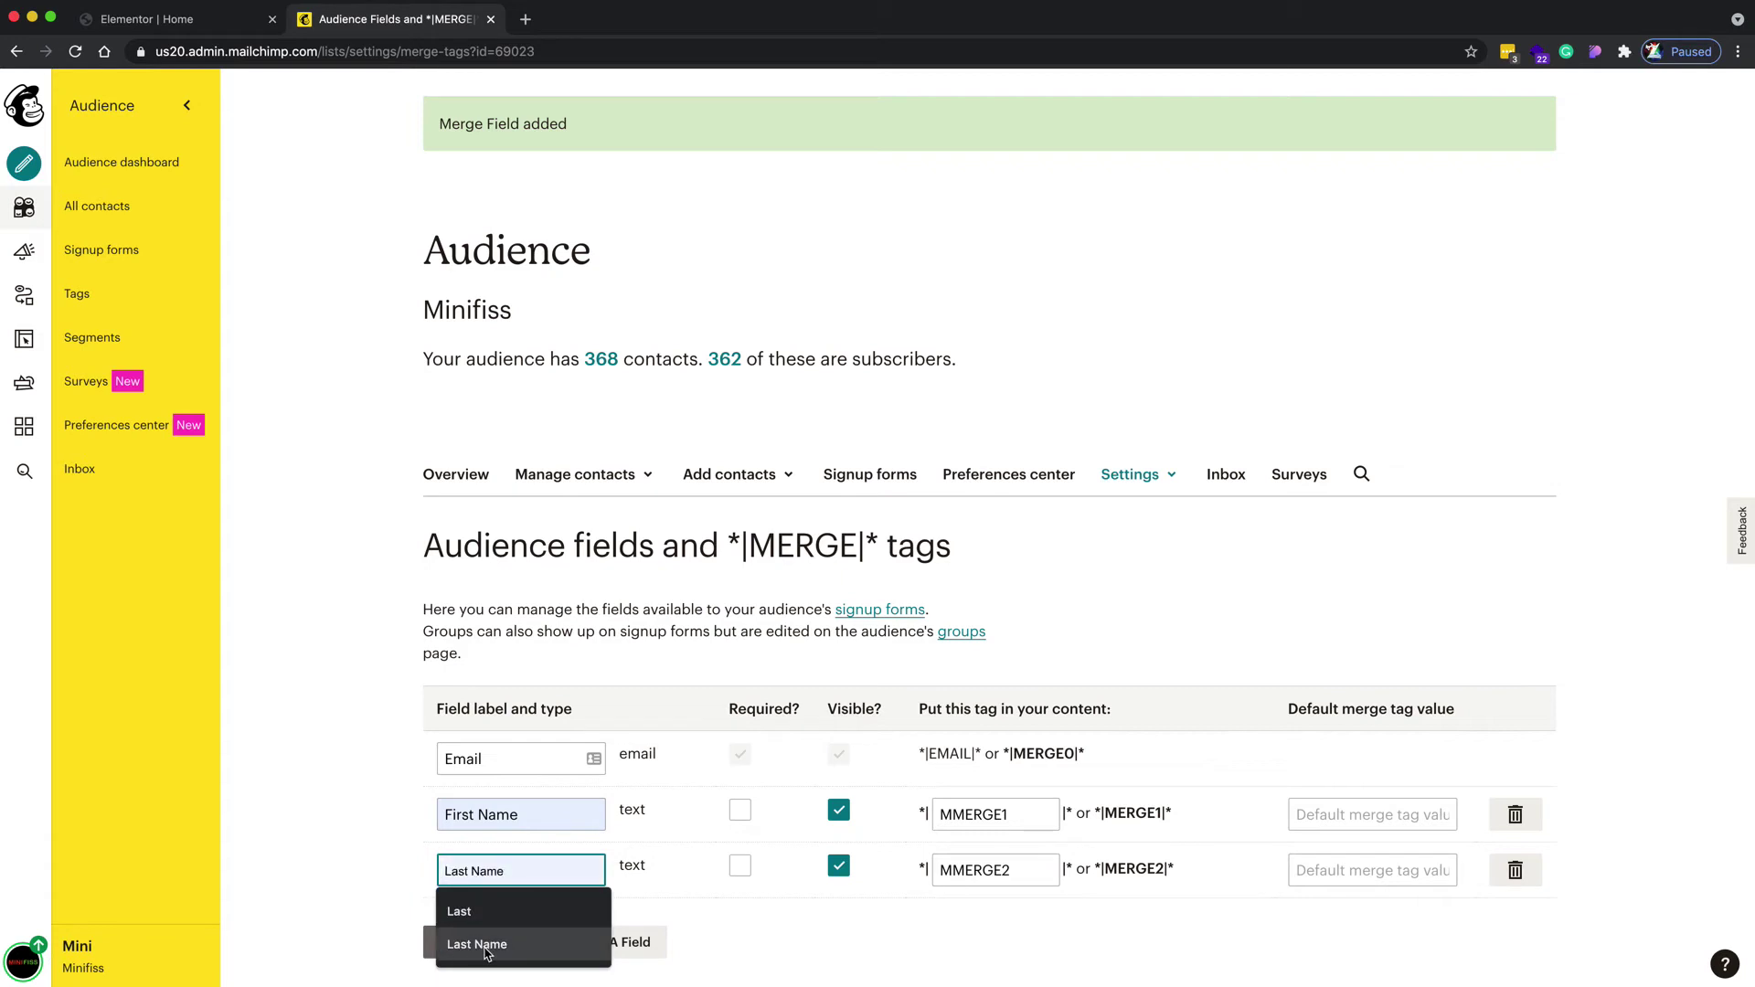
click(476, 945)
Change the merge tags MMERGE1 and MMERGE2 to FIRSTNAME and LASTNAME
double_click(1033, 817)
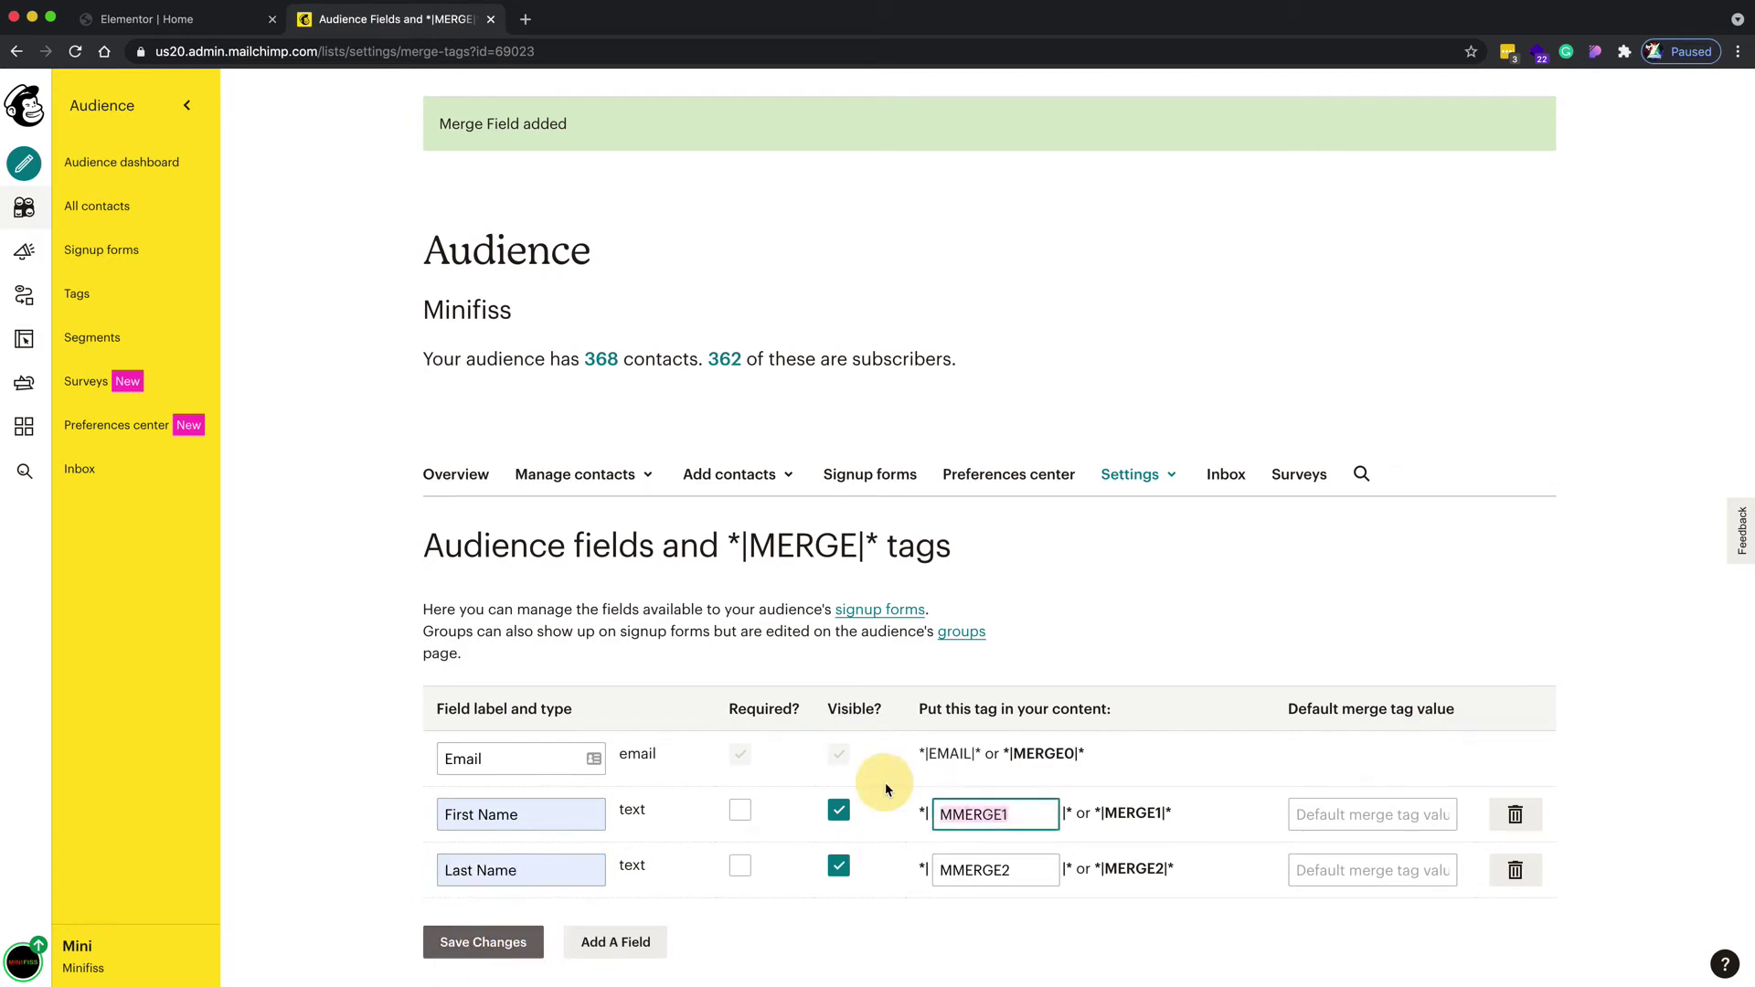
text(FIr)
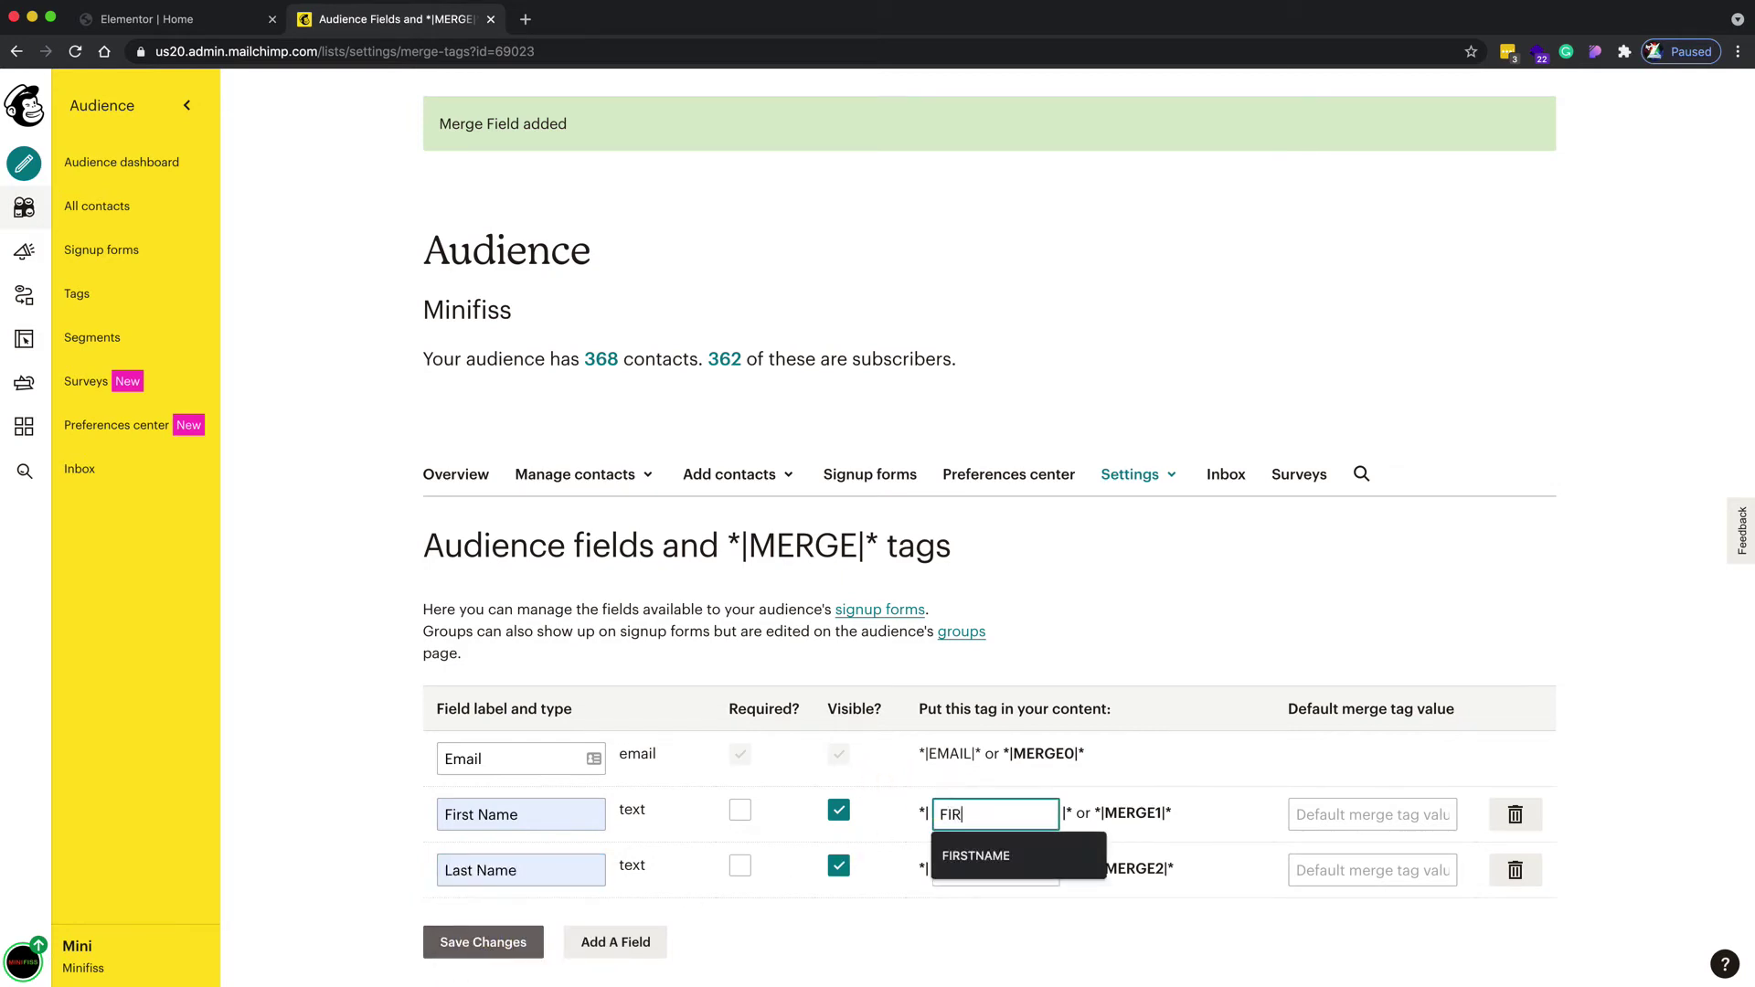
click(985, 864)
double_click(987, 870)
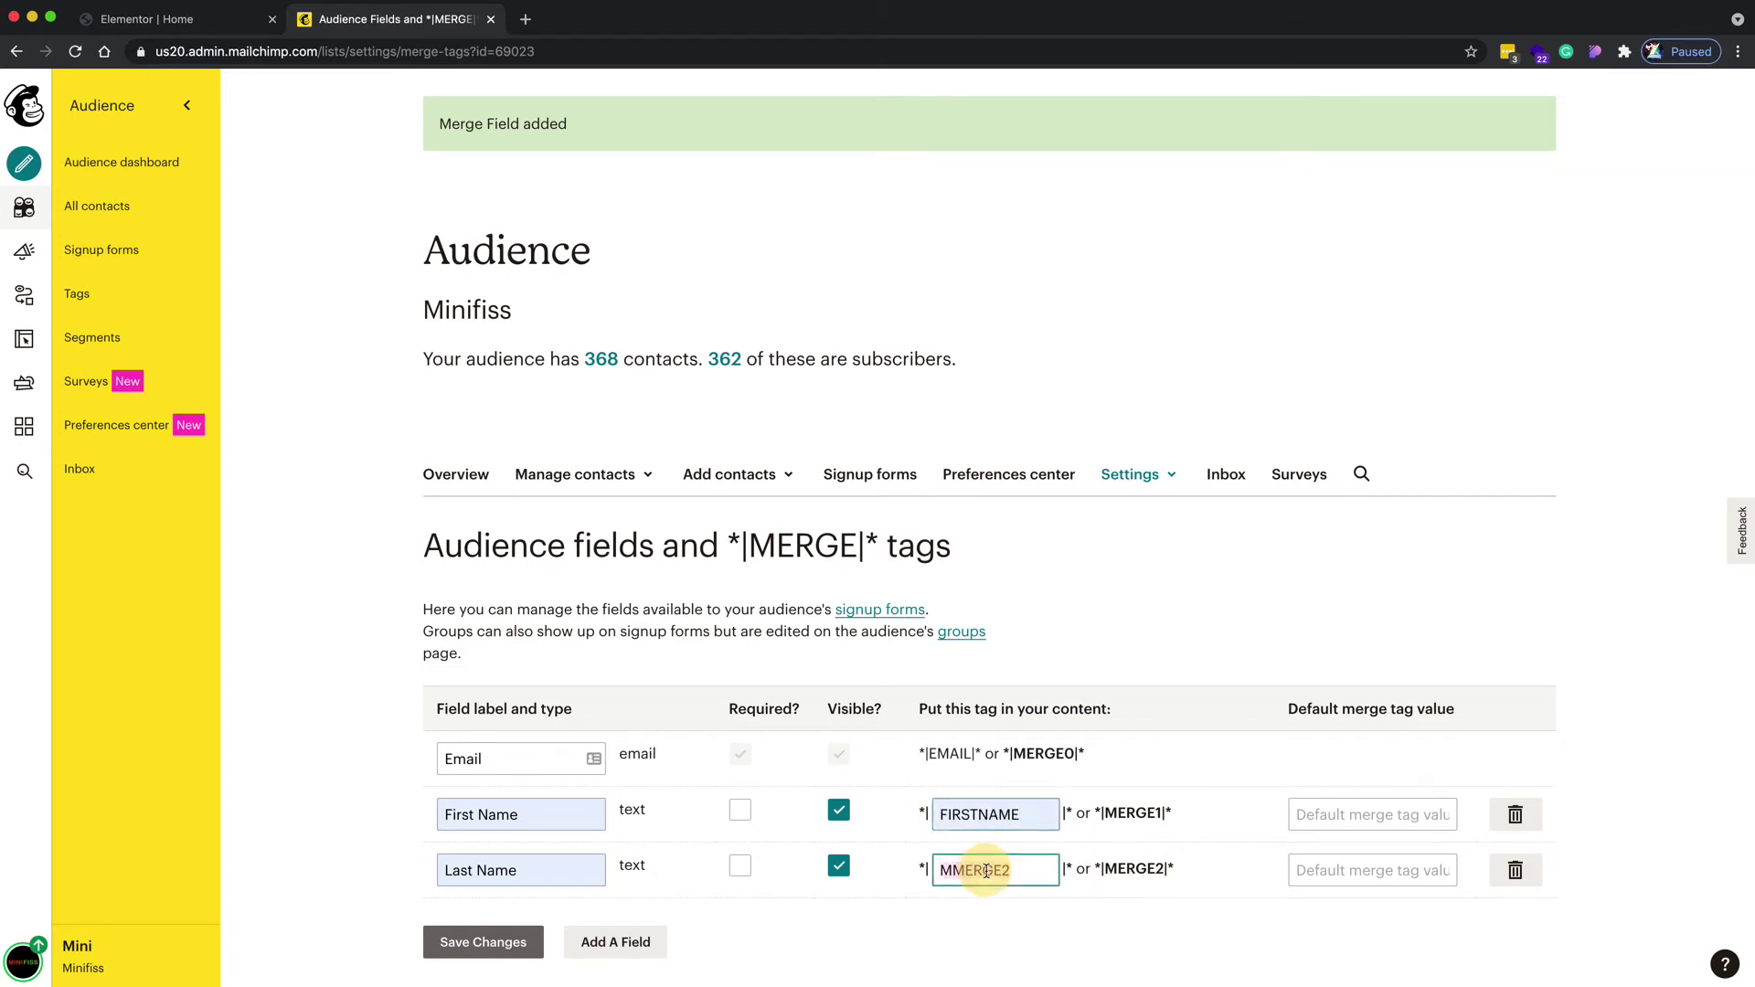
text(LAs)
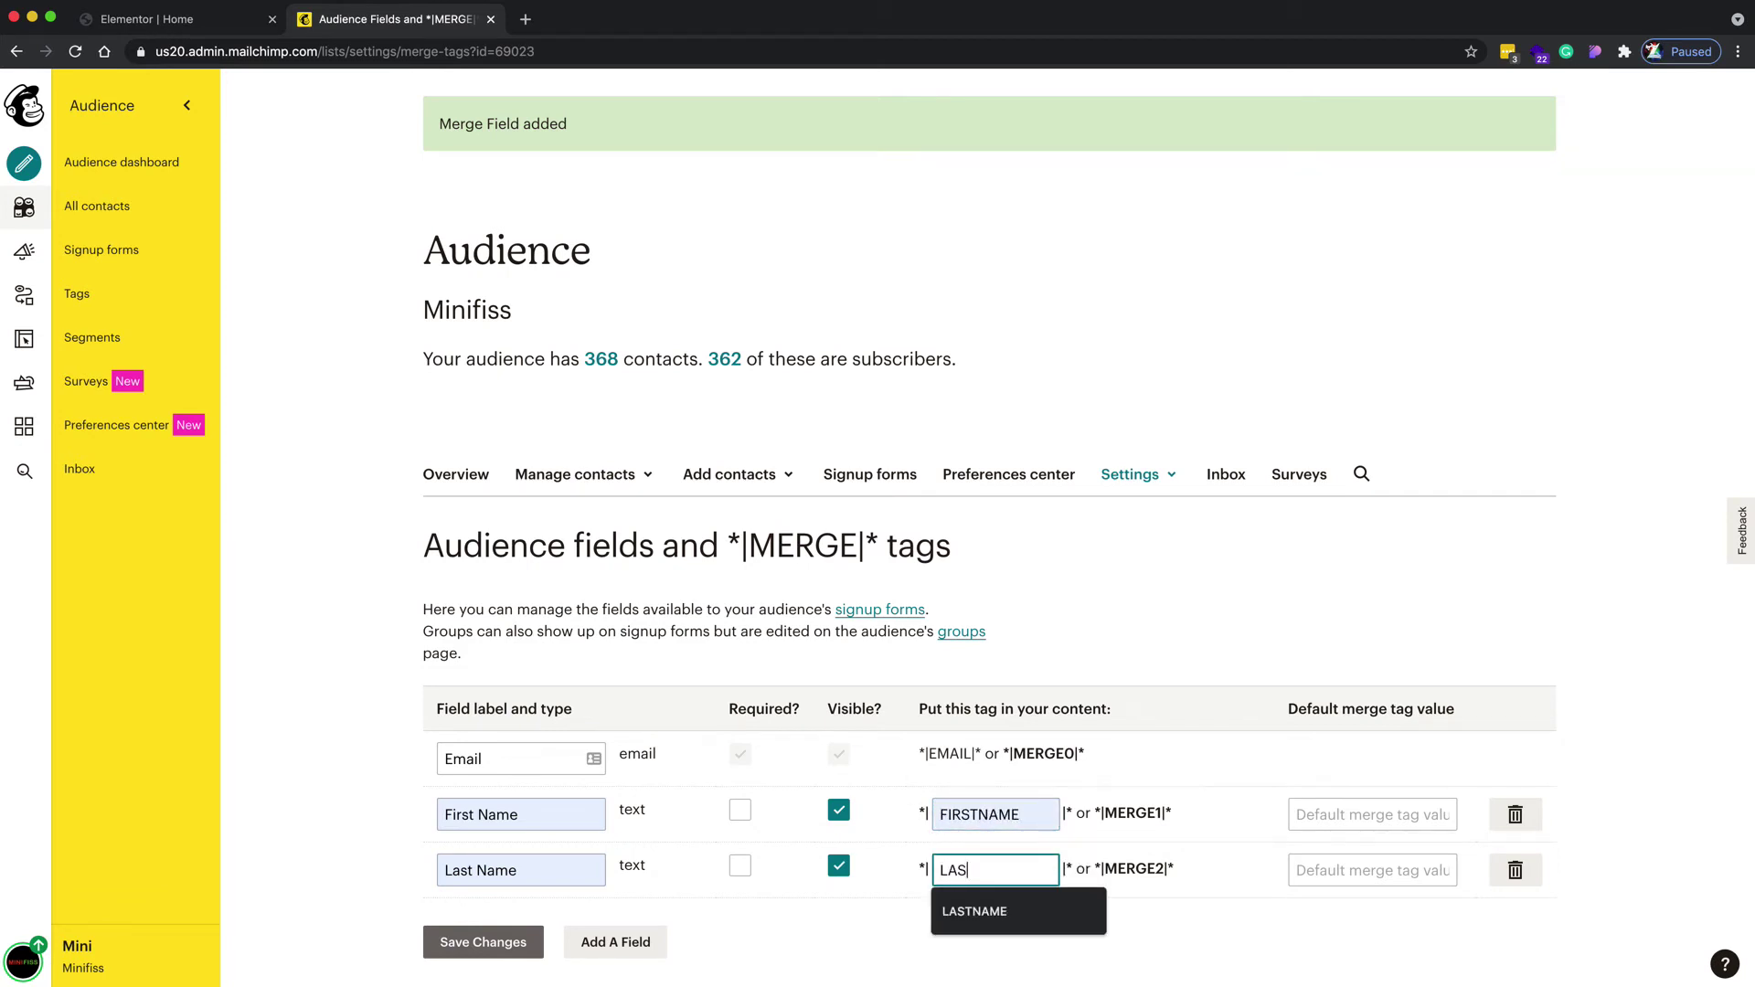
click(1026, 917)
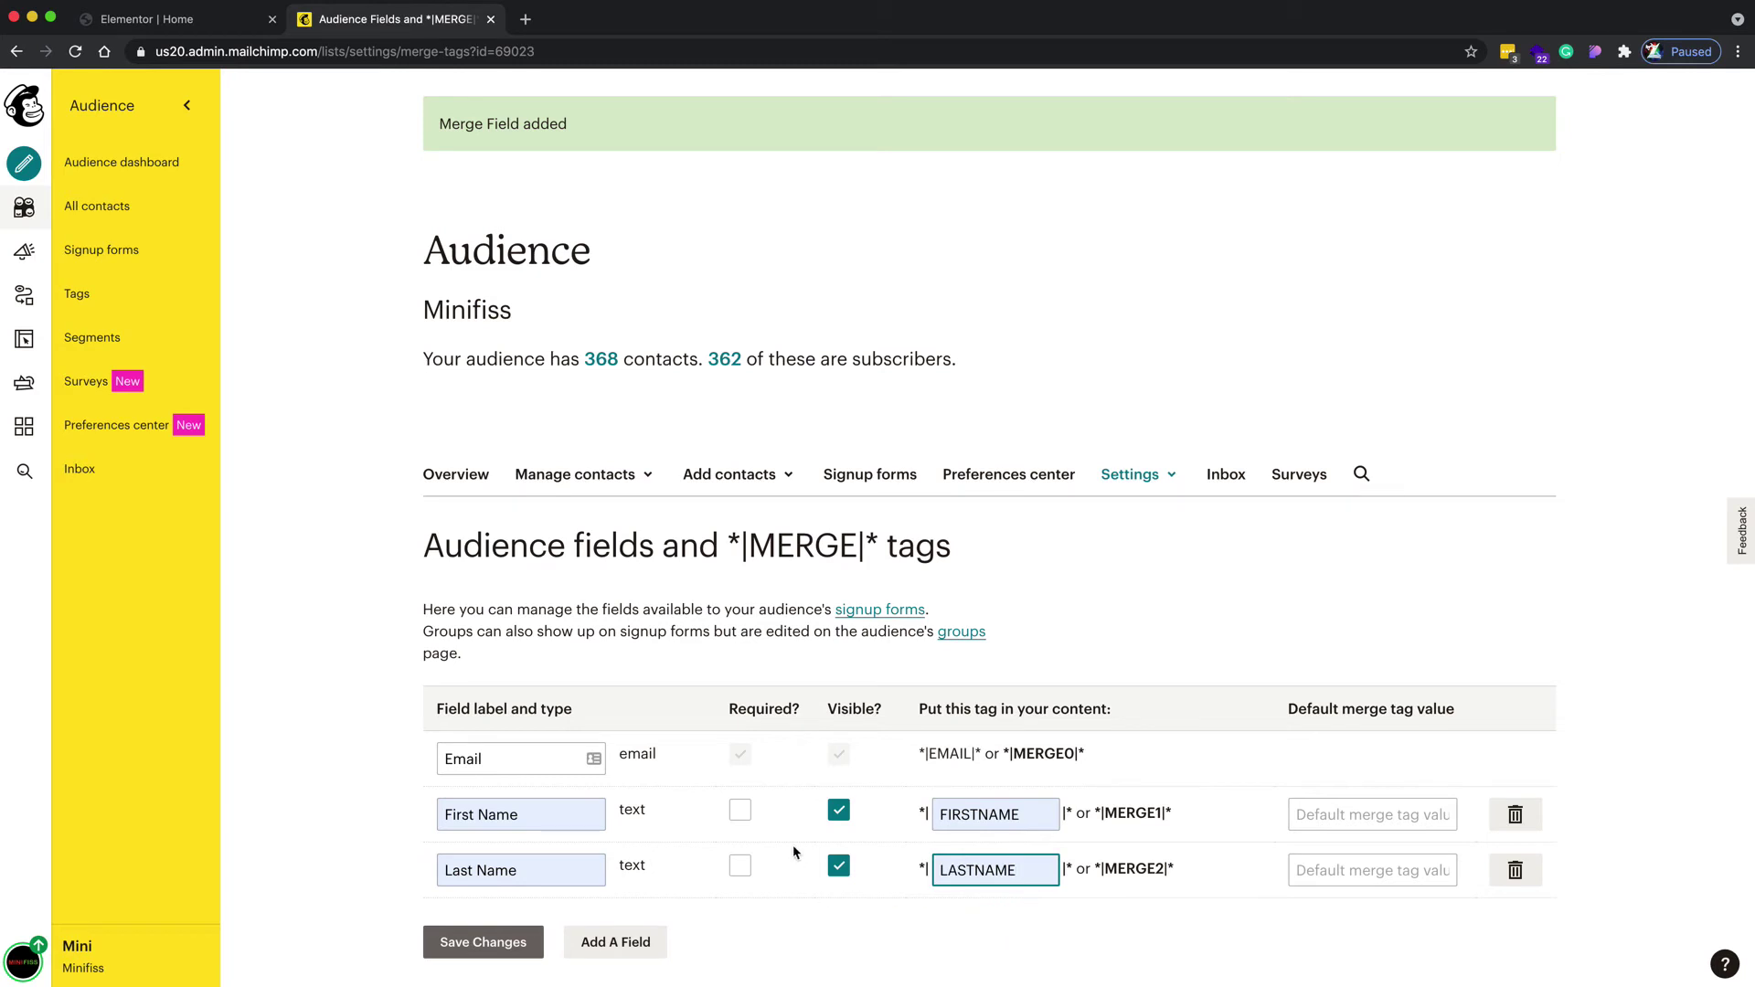
Make both First Name and Last Name required and save the changes
click(739, 810)
click(740, 866)
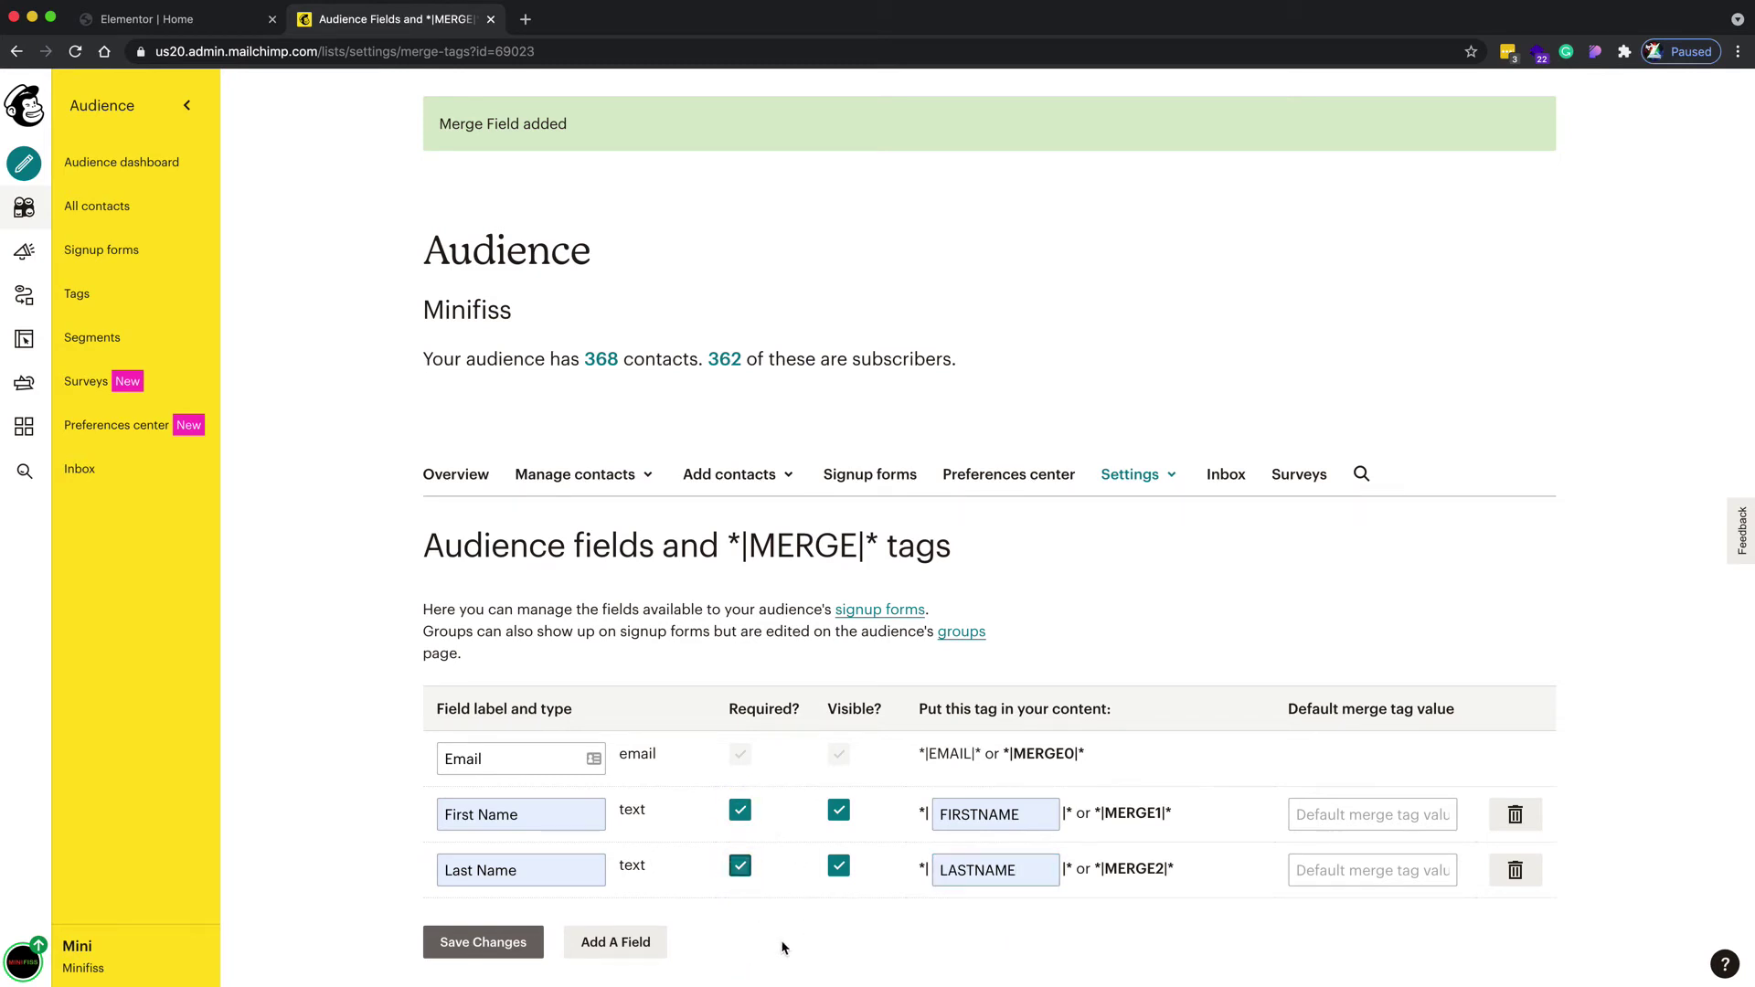
click(485, 942)
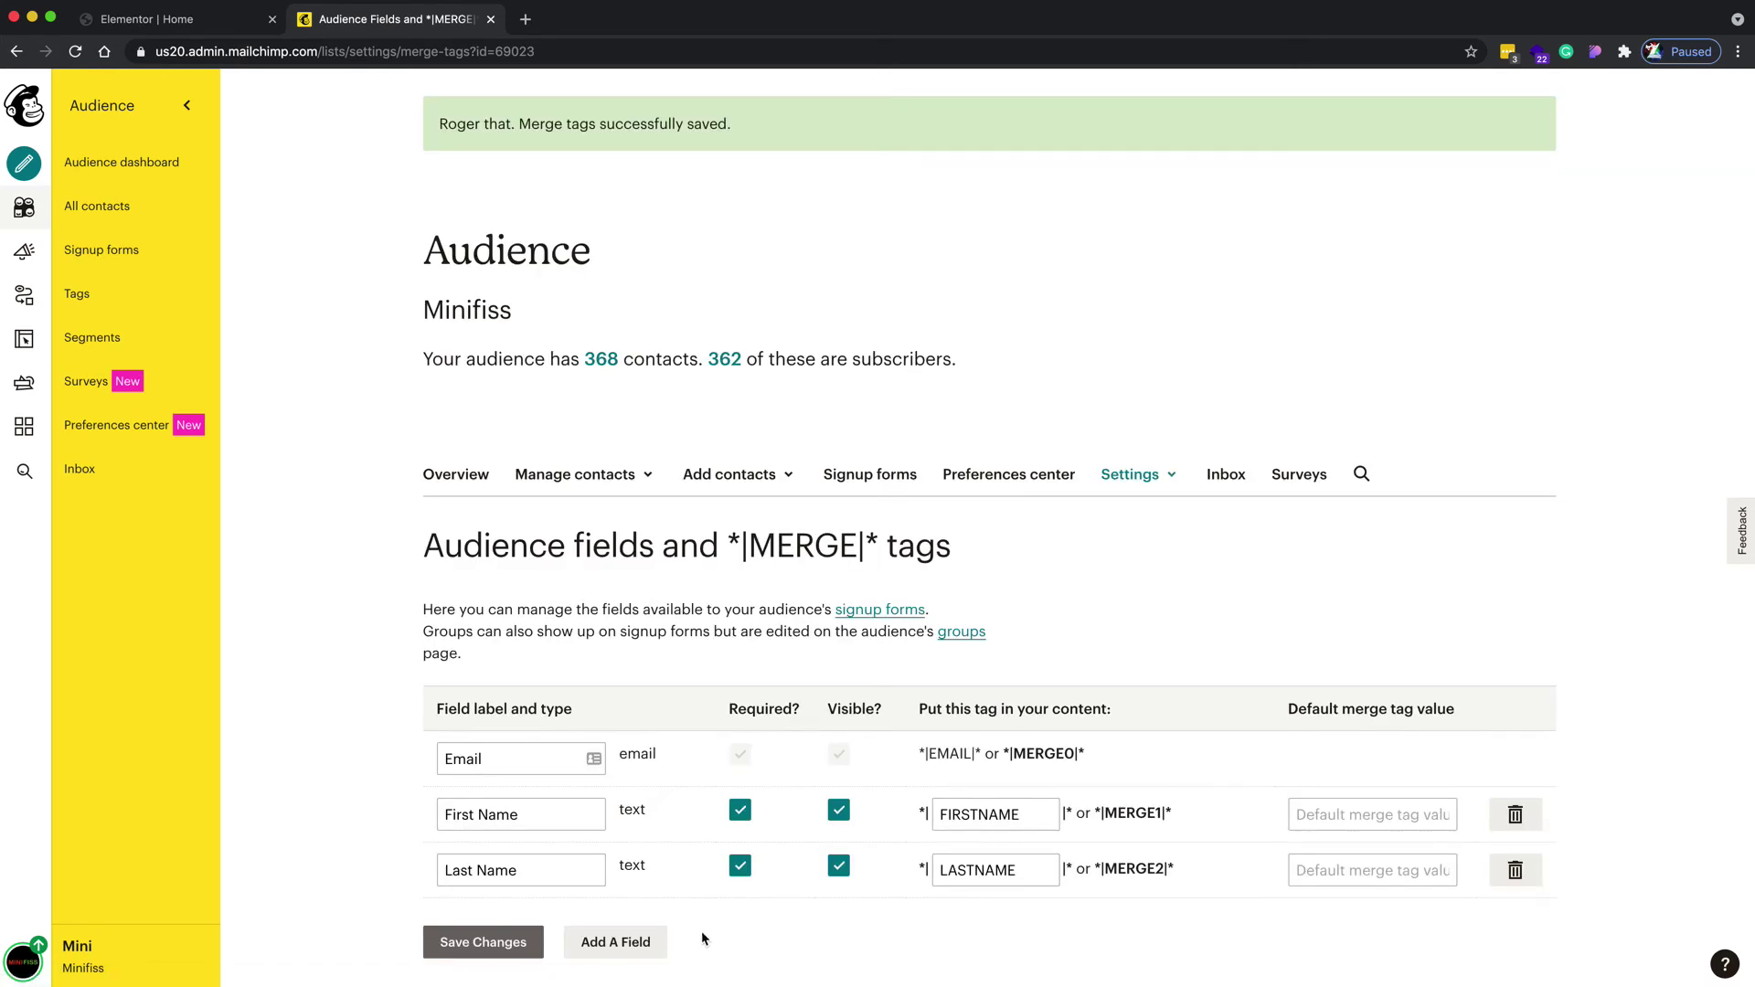
Save the Minifiss Home page with UPDATE and reload the Elementor editor
click(213, 25)
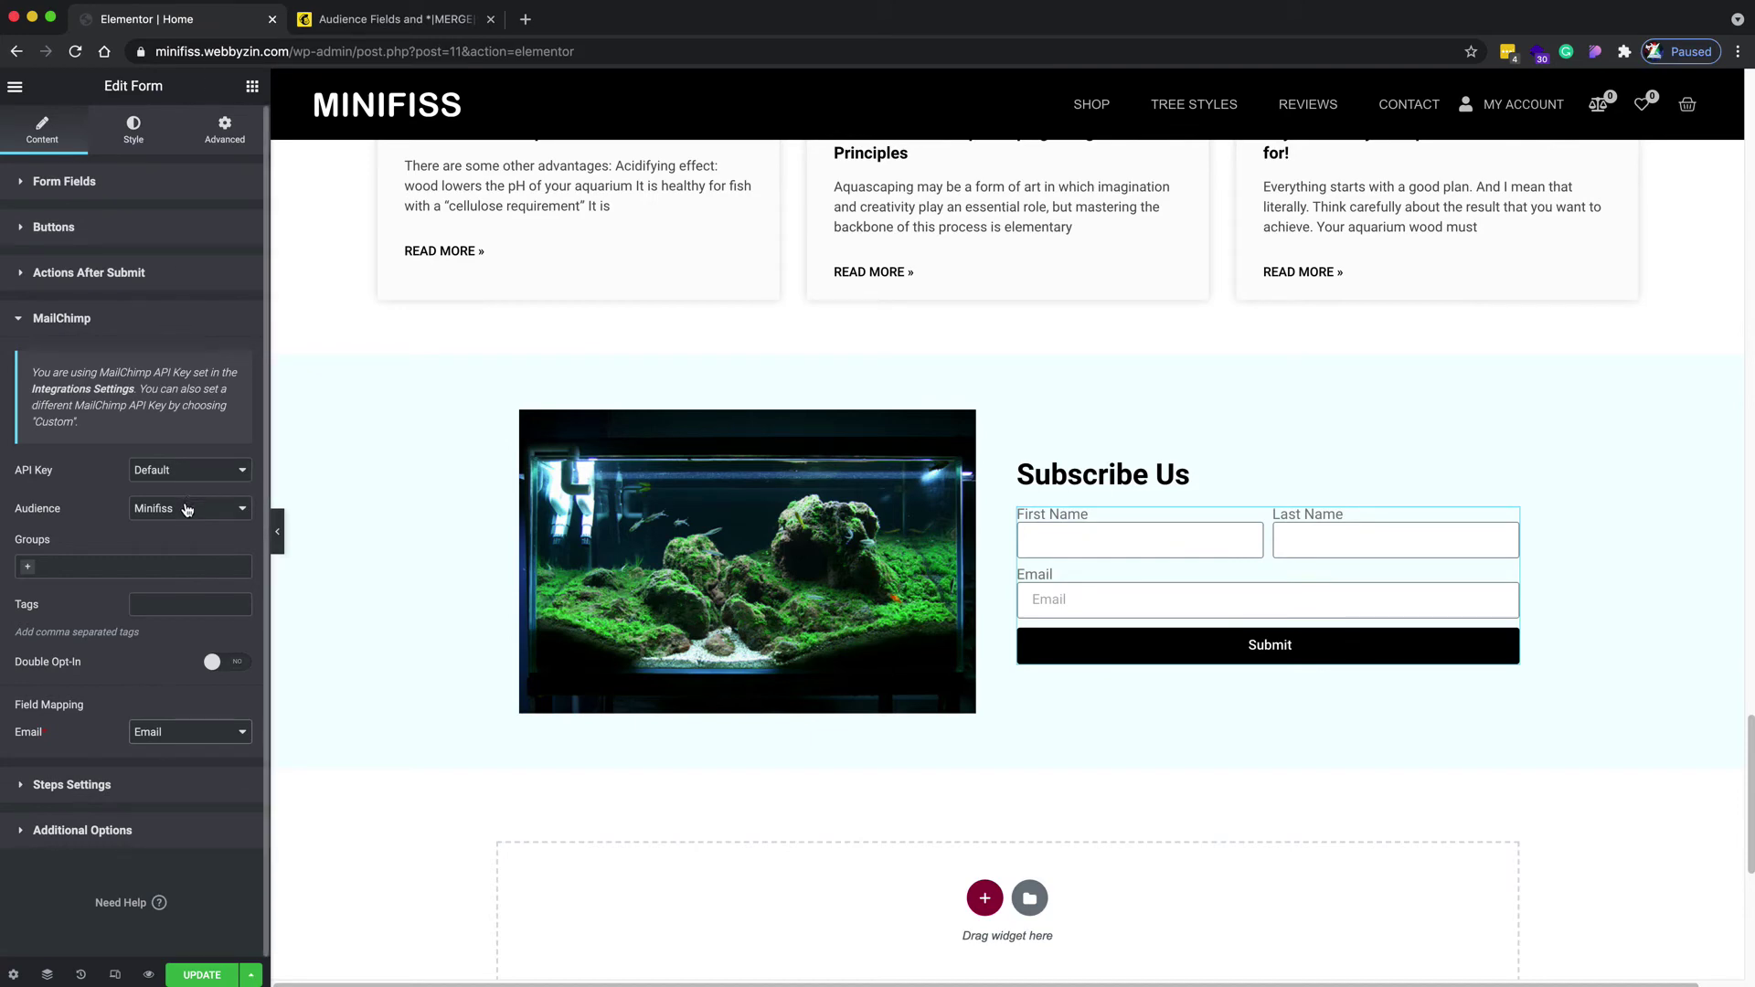
click(393, 20)
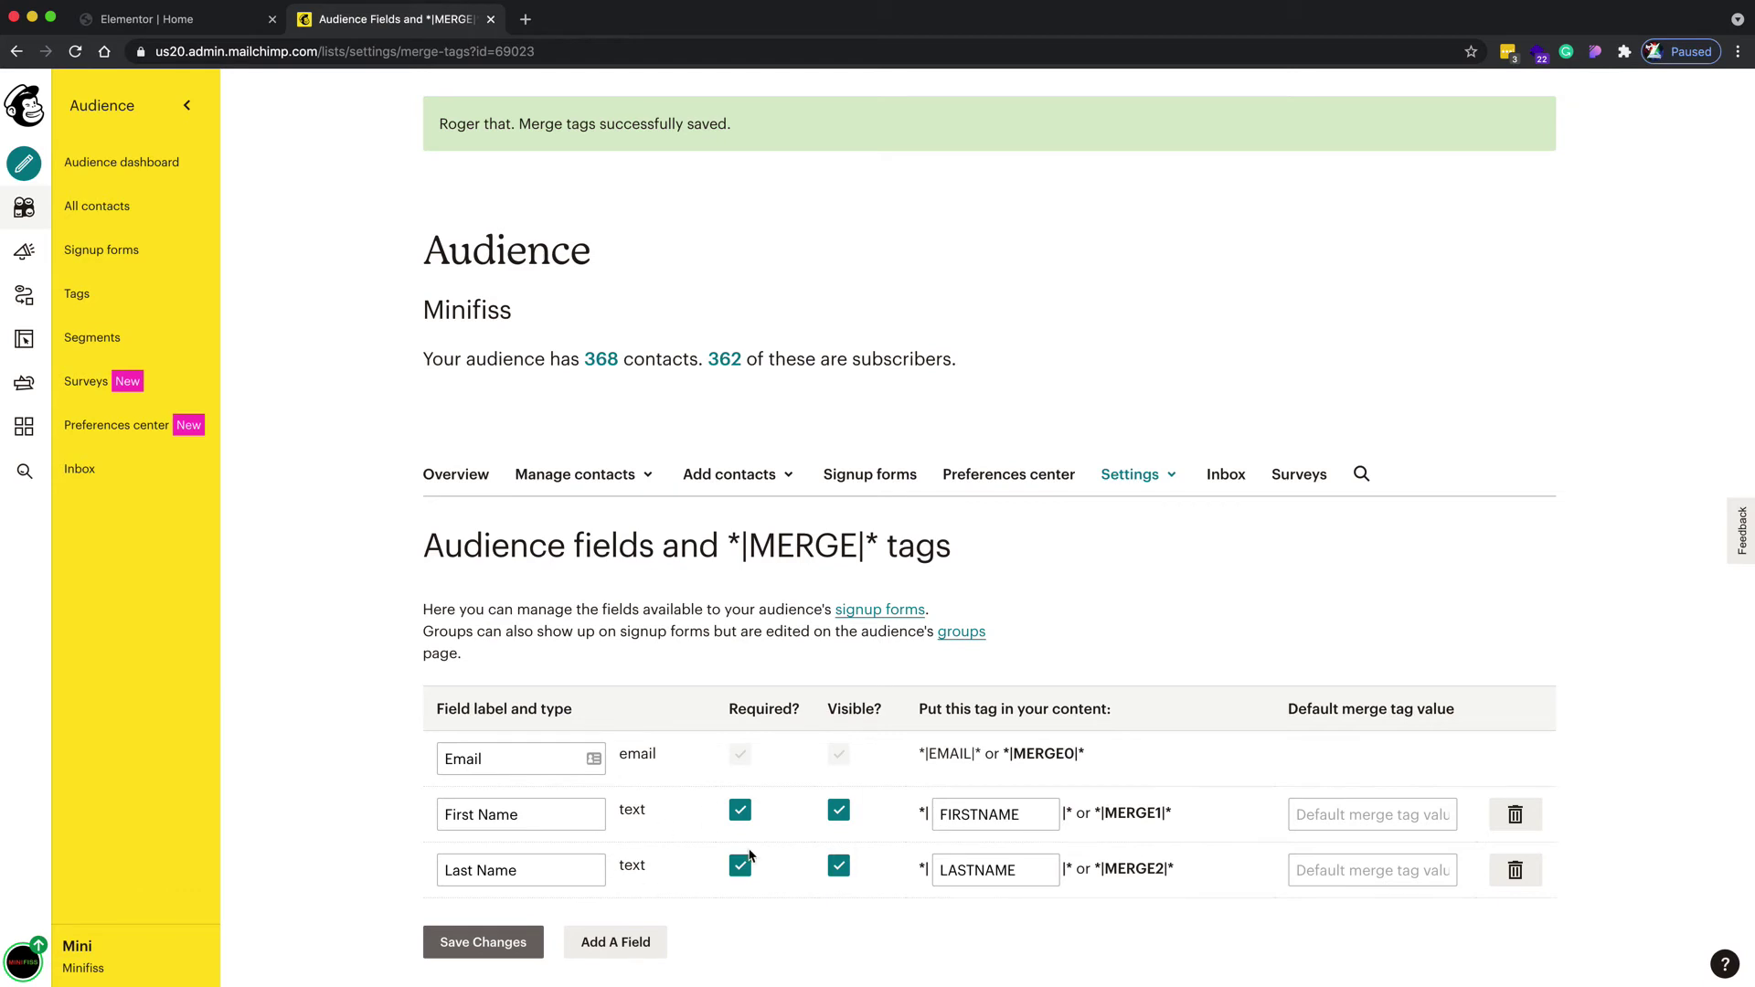
click(187, 20)
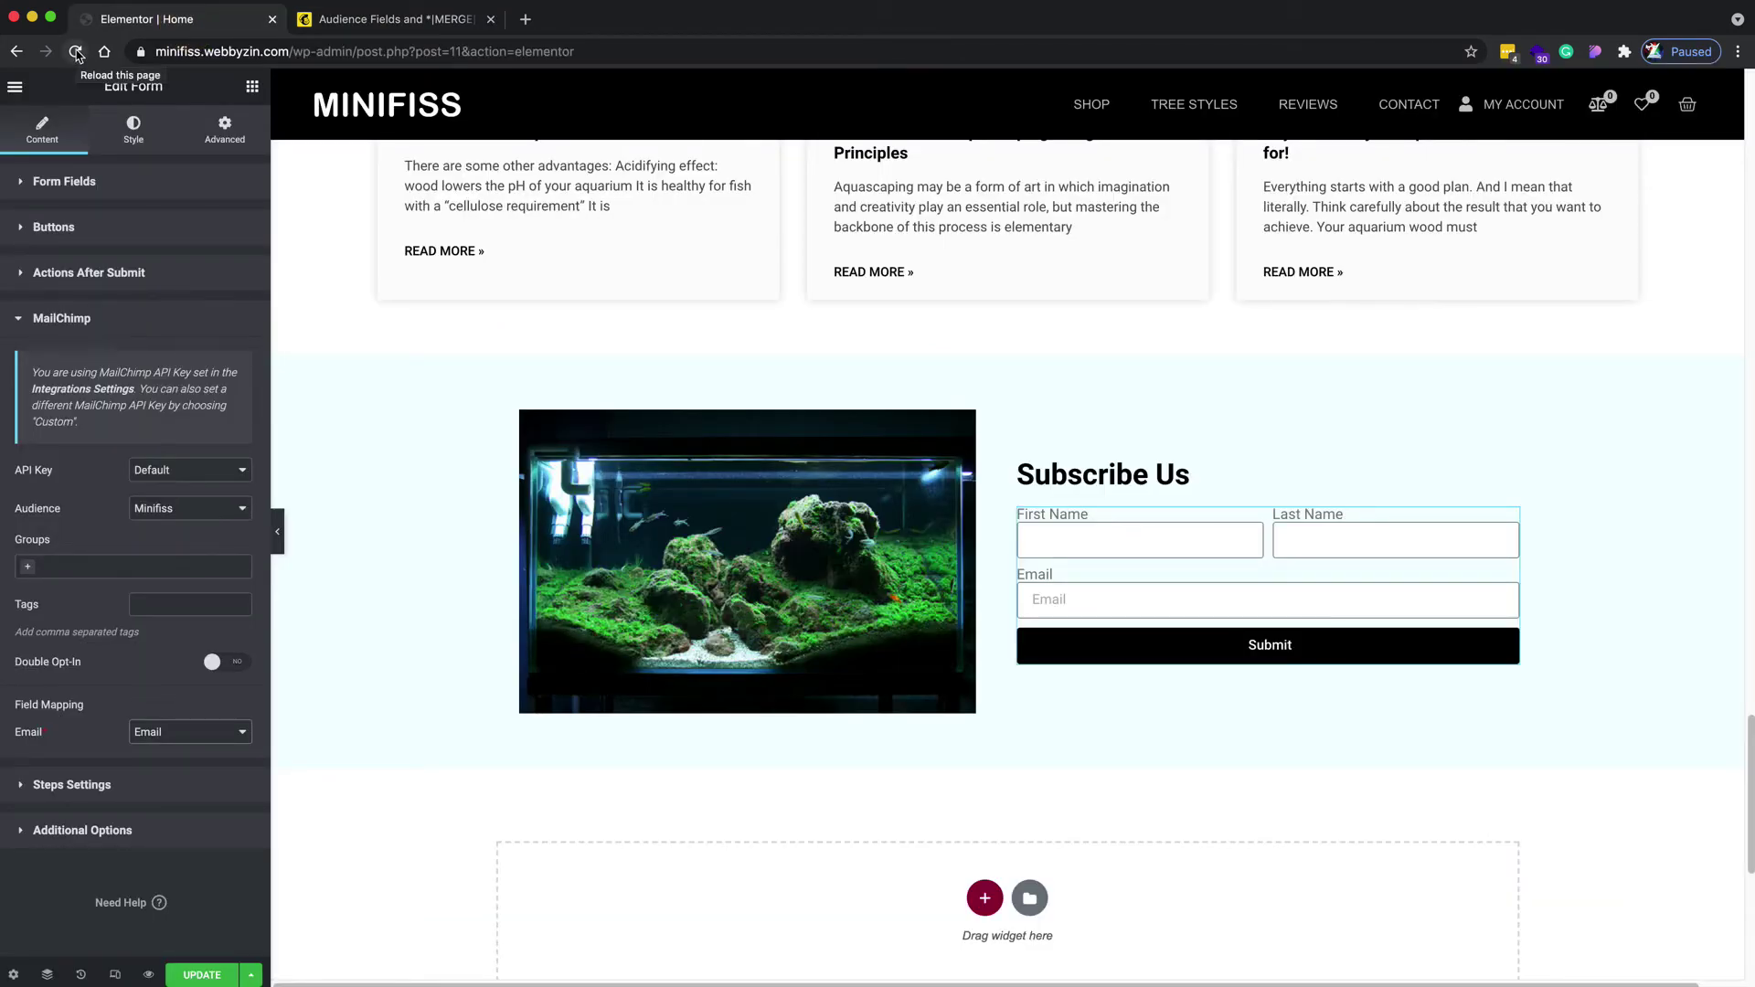
click(216, 978)
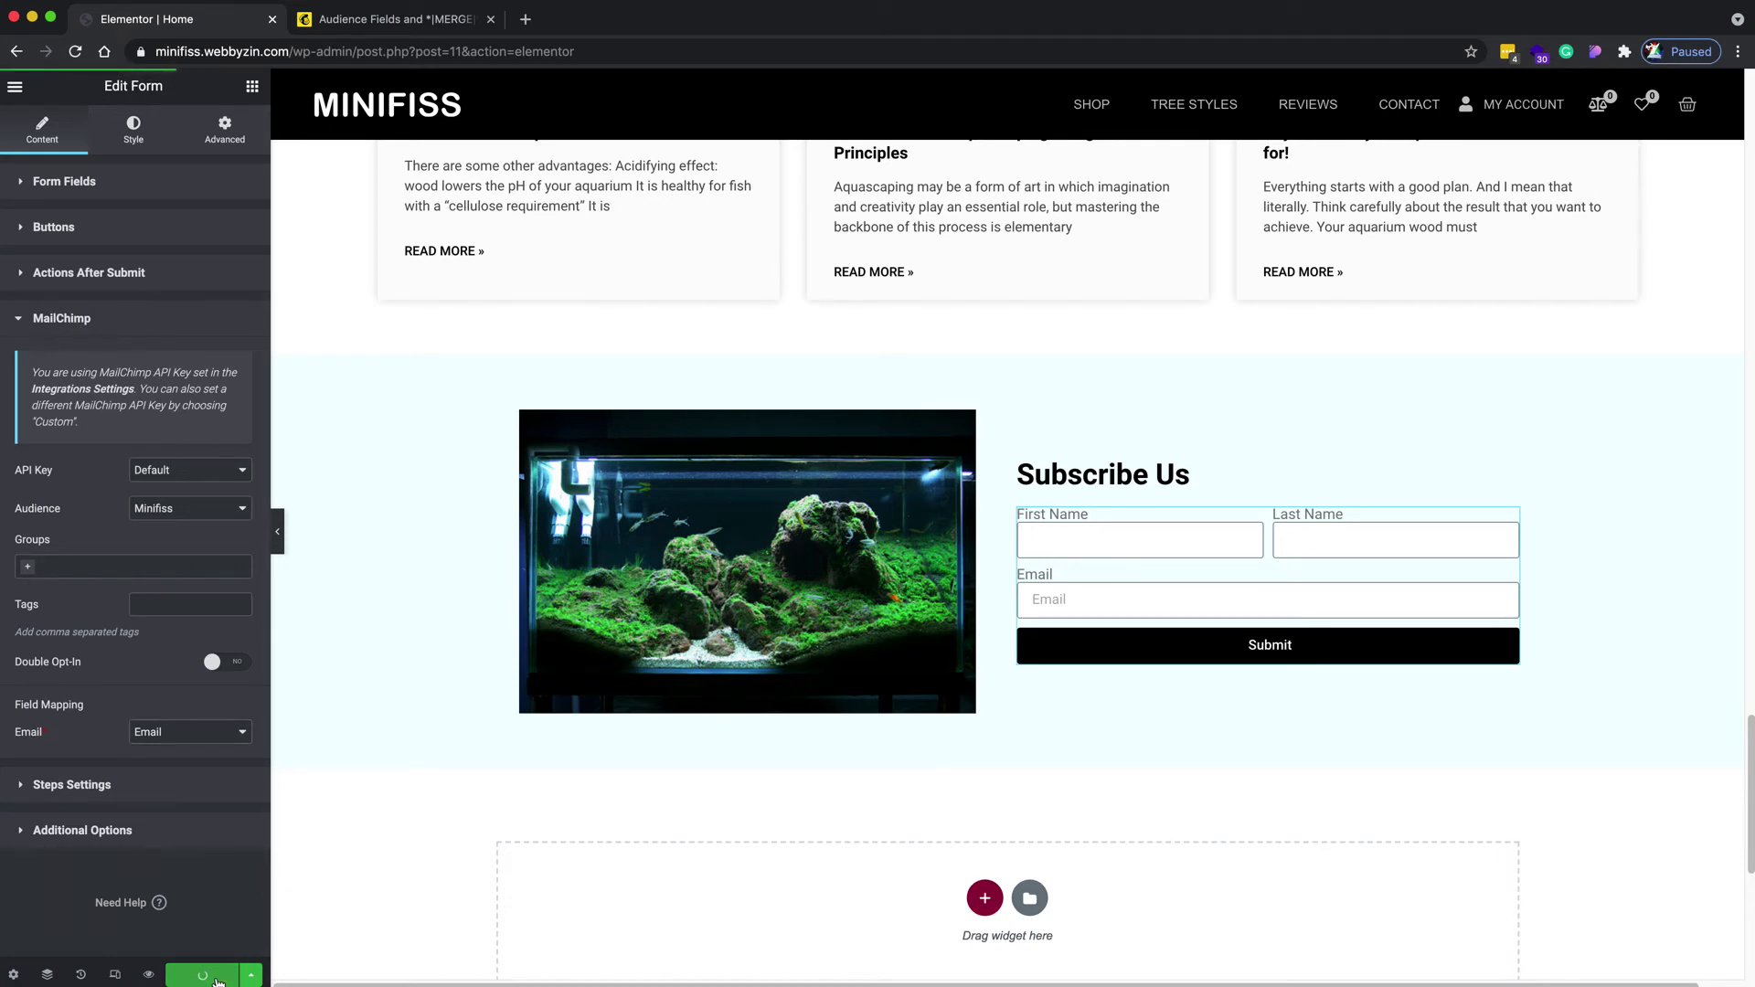
click(75, 51)
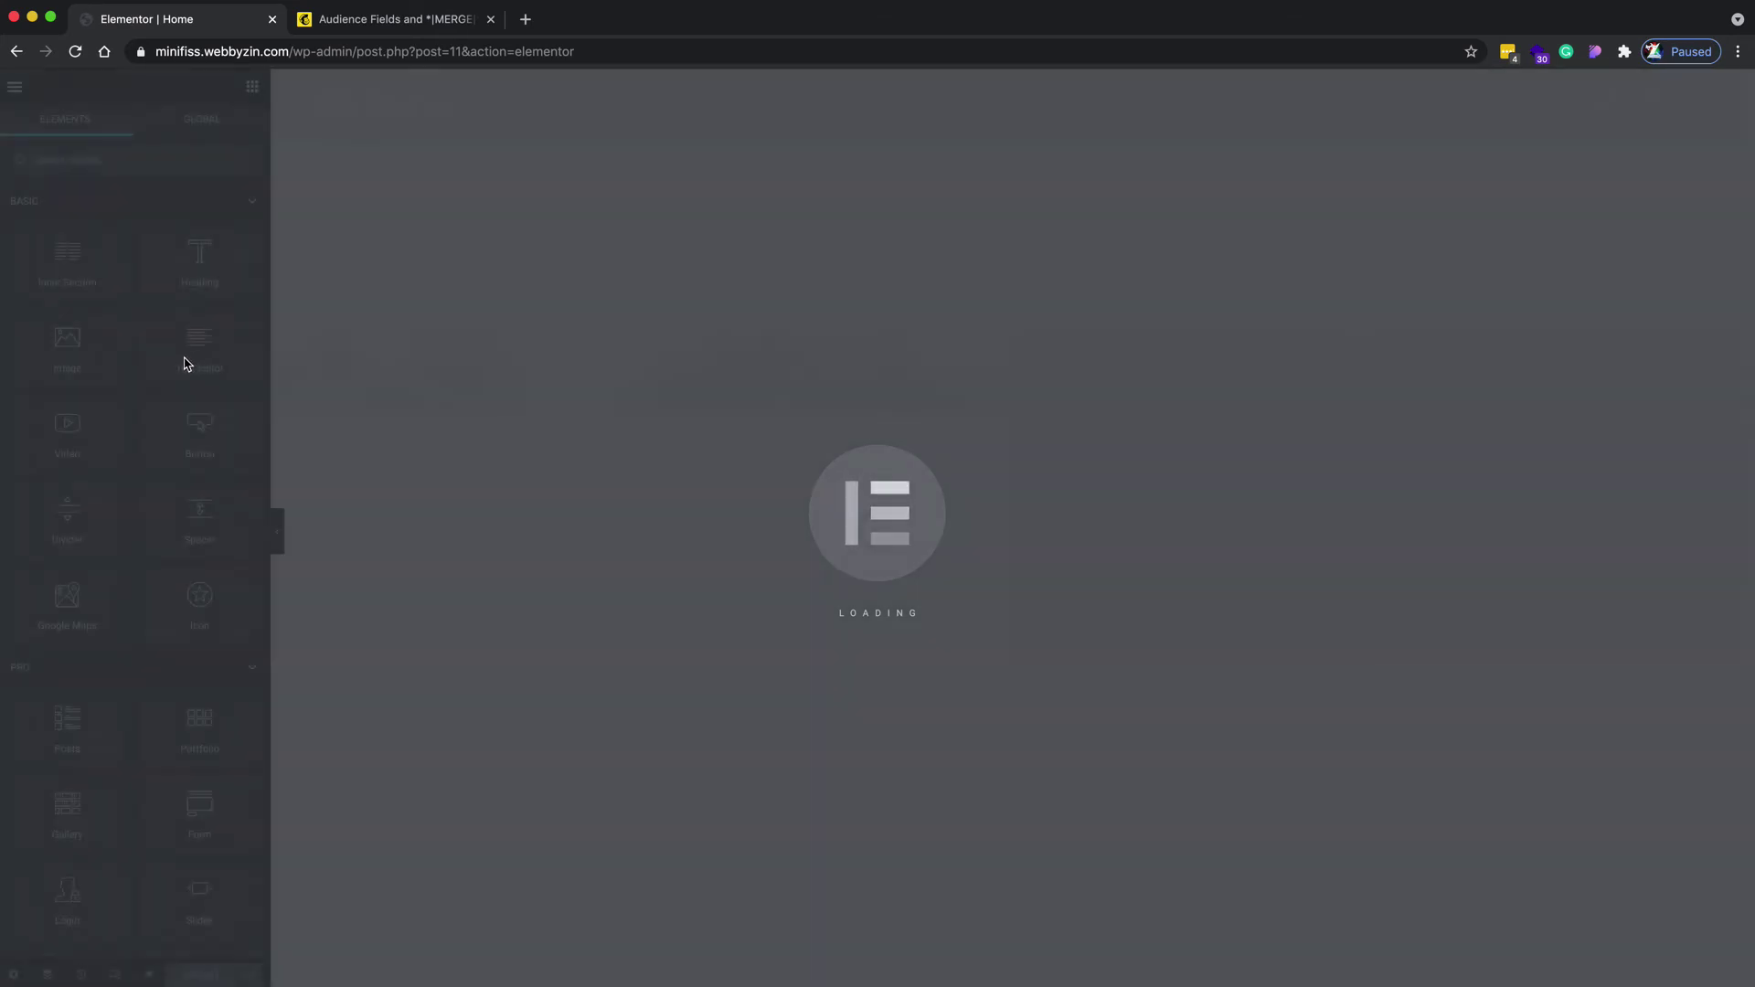
Reselect the Minifiss audience in the Subscribe form's MailChimp action after submit
scroll(451, 607, down, 3)
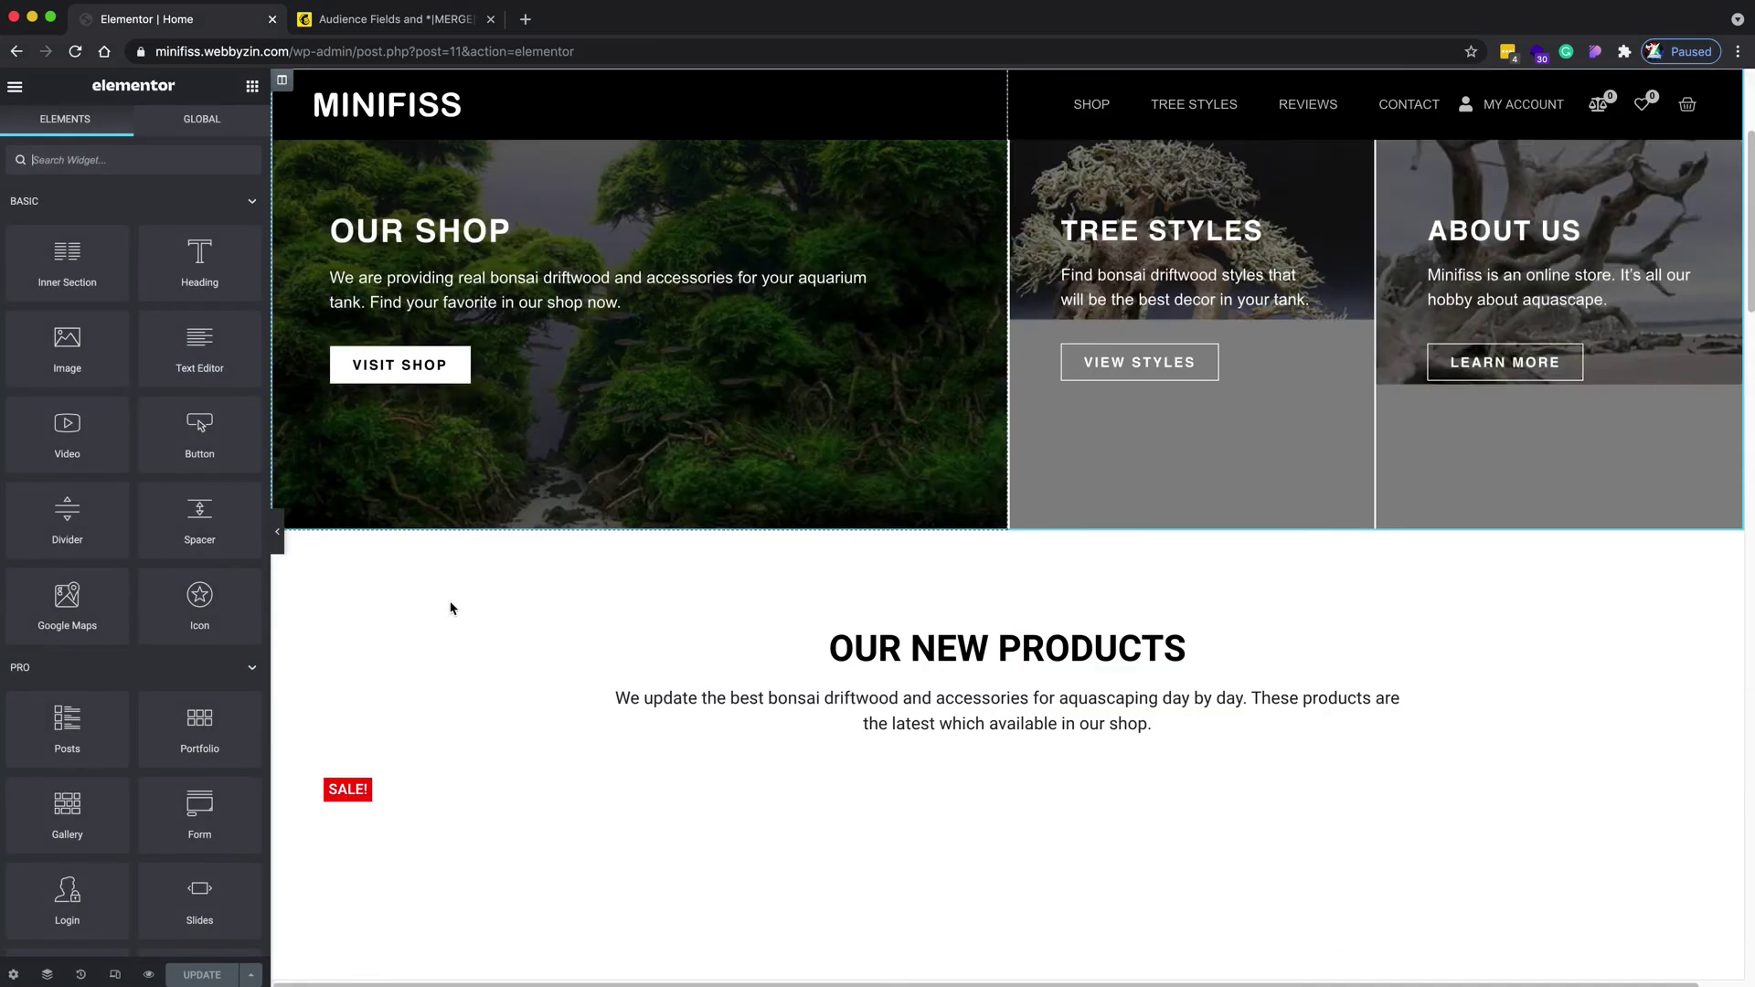
scroll(450, 608, up, 3)
scroll(502, 615, down, 20)
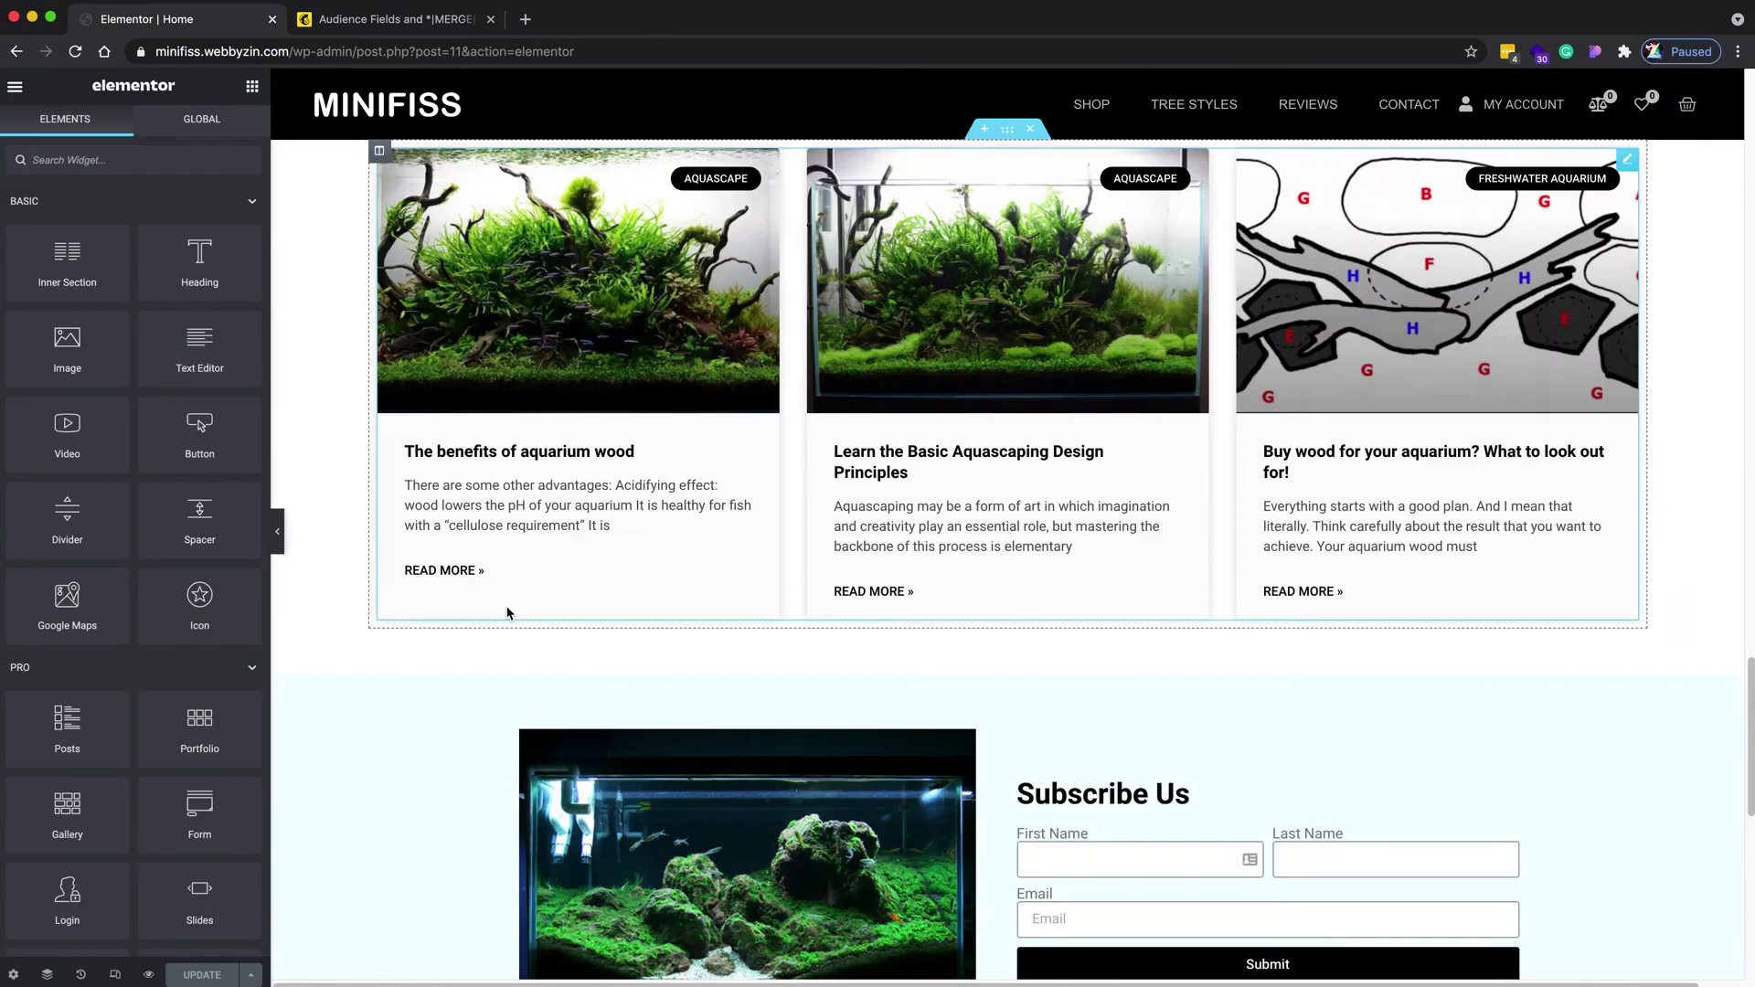
scroll(507, 612, down, 8)
scroll(505, 611, up, 4)
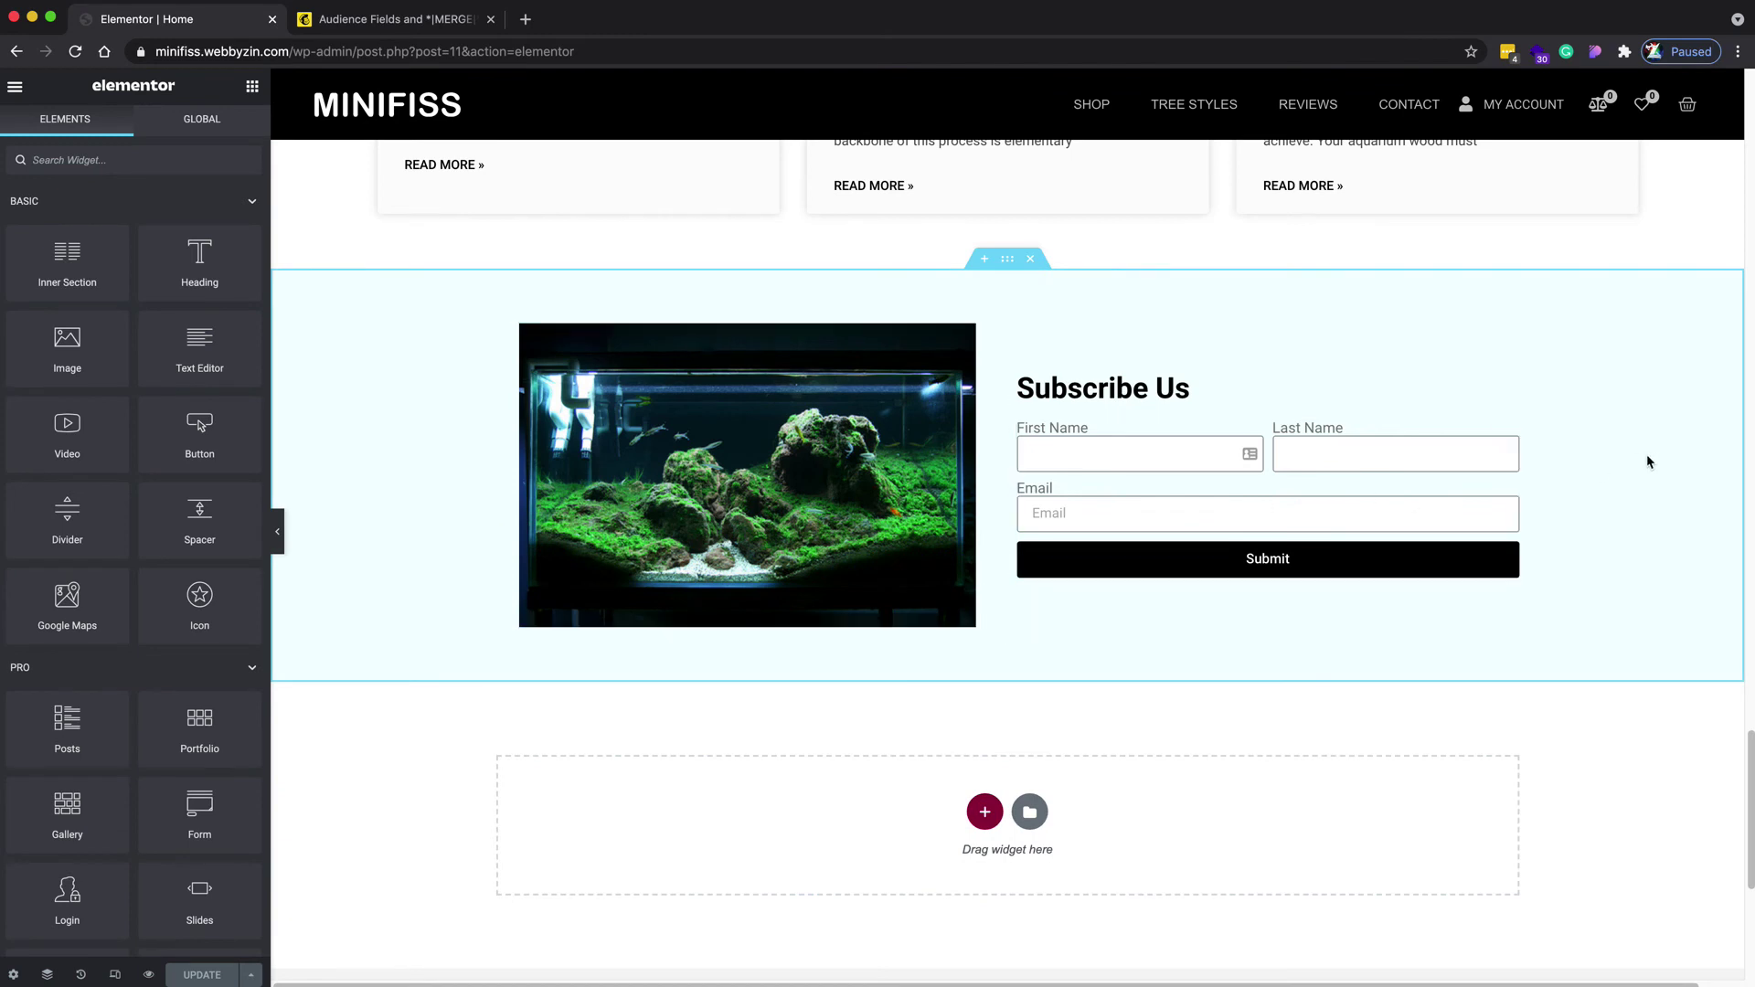
click(1509, 434)
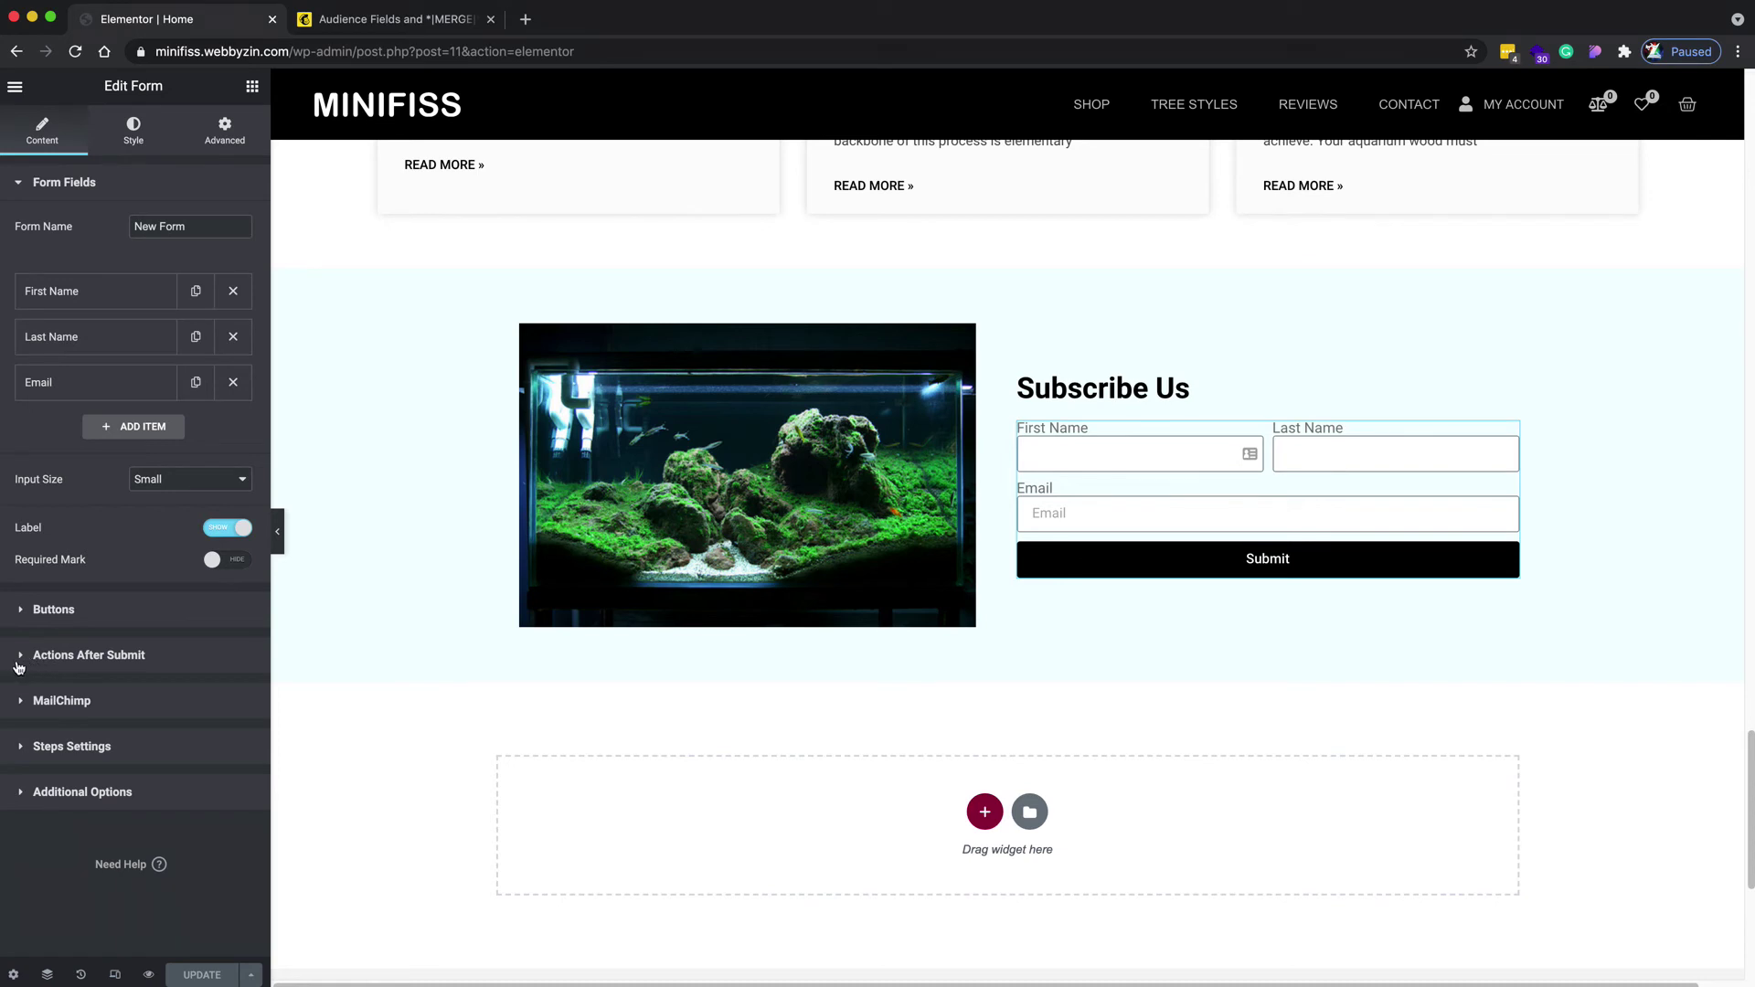
click(43, 654)
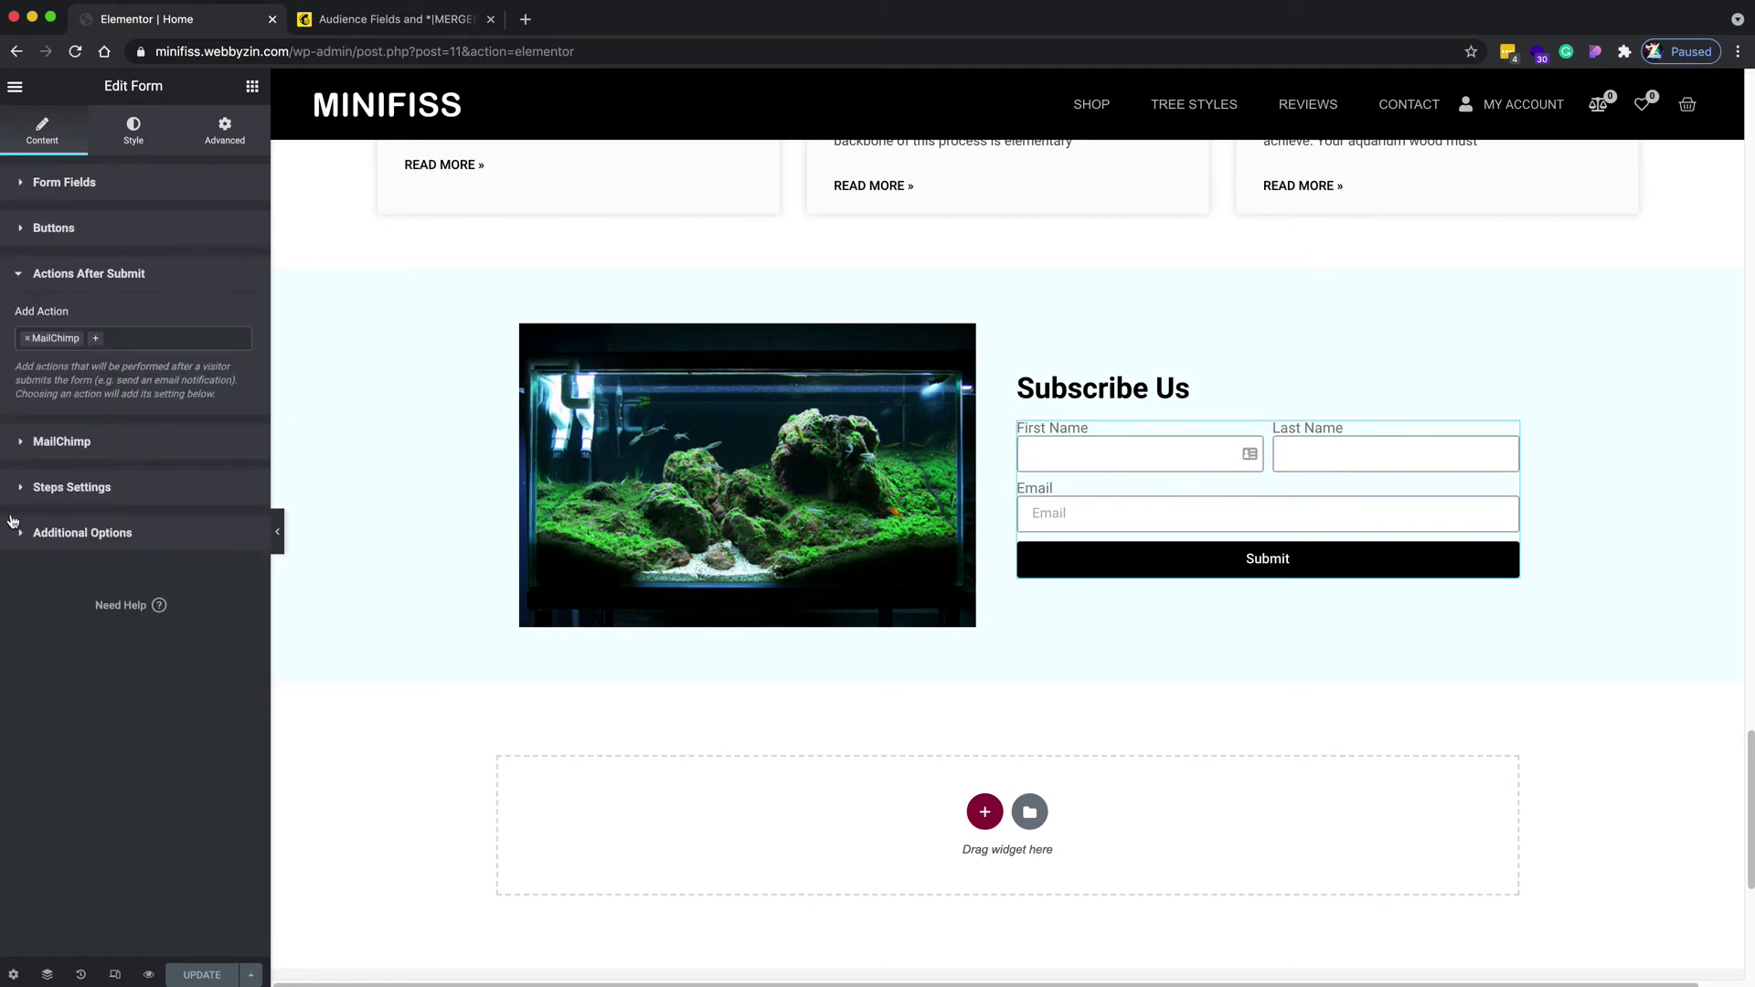
click(52, 444)
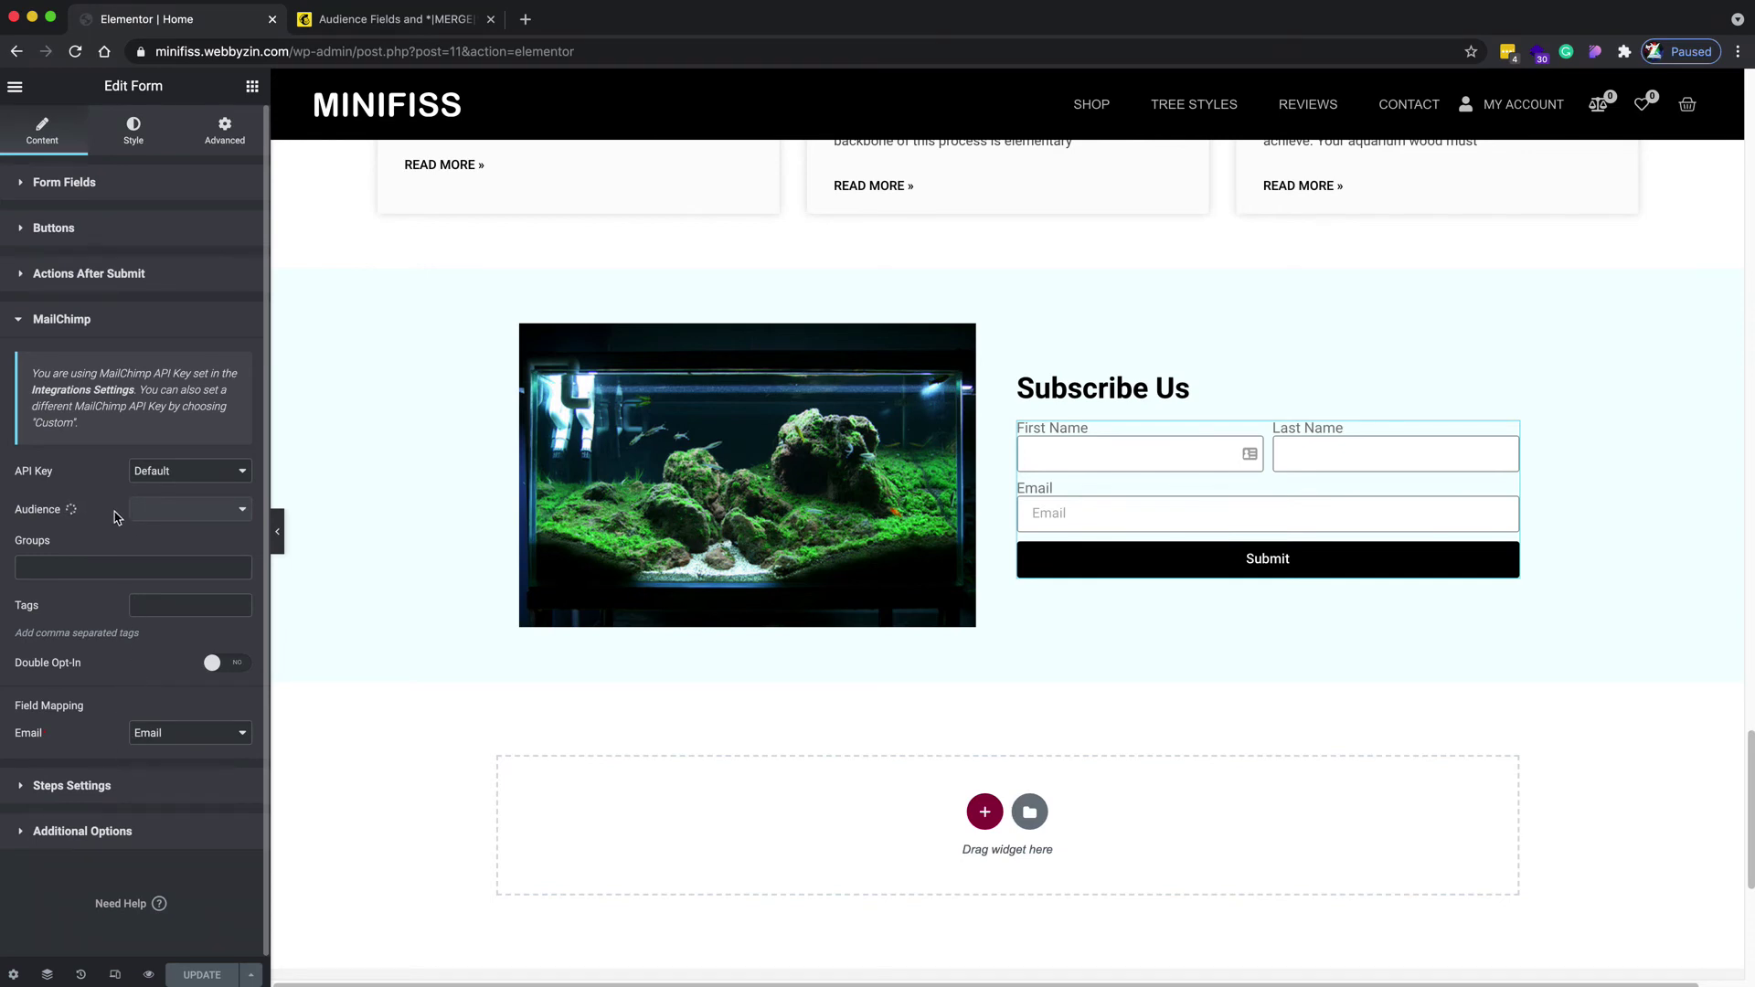
click(149, 513)
click(149, 507)
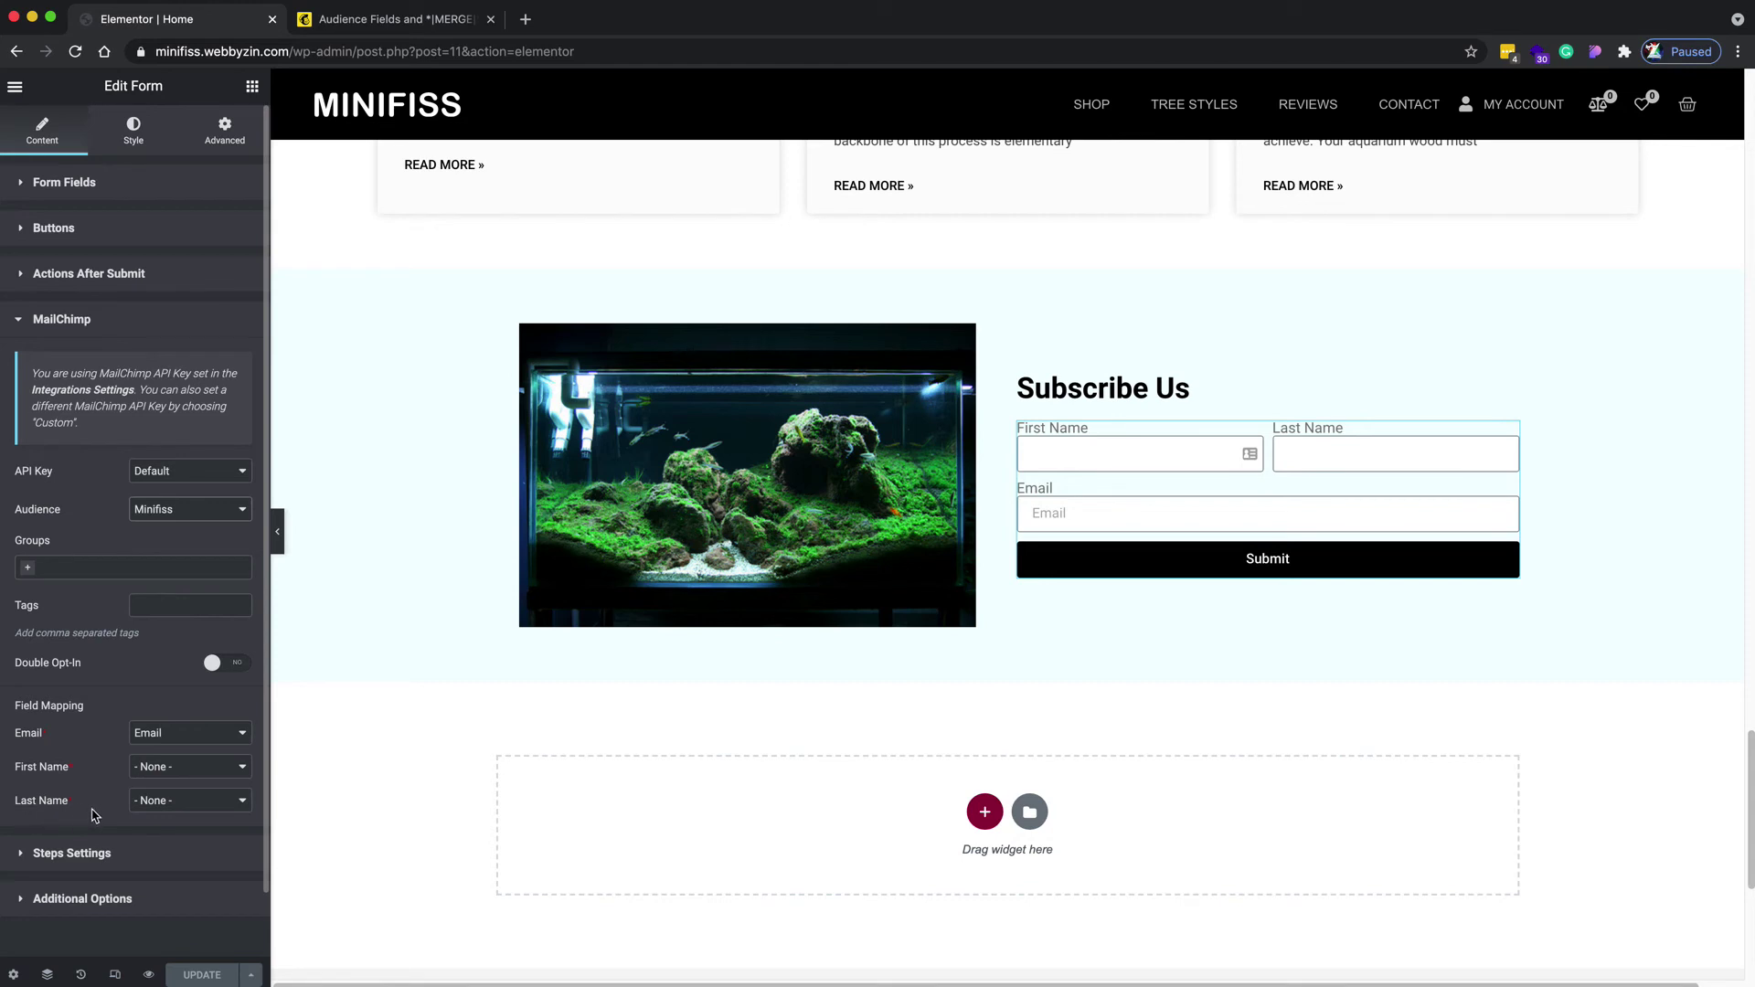
In Field Mapping, set First Name and Last Name to the form's matching fields
click(157, 771)
click(166, 781)
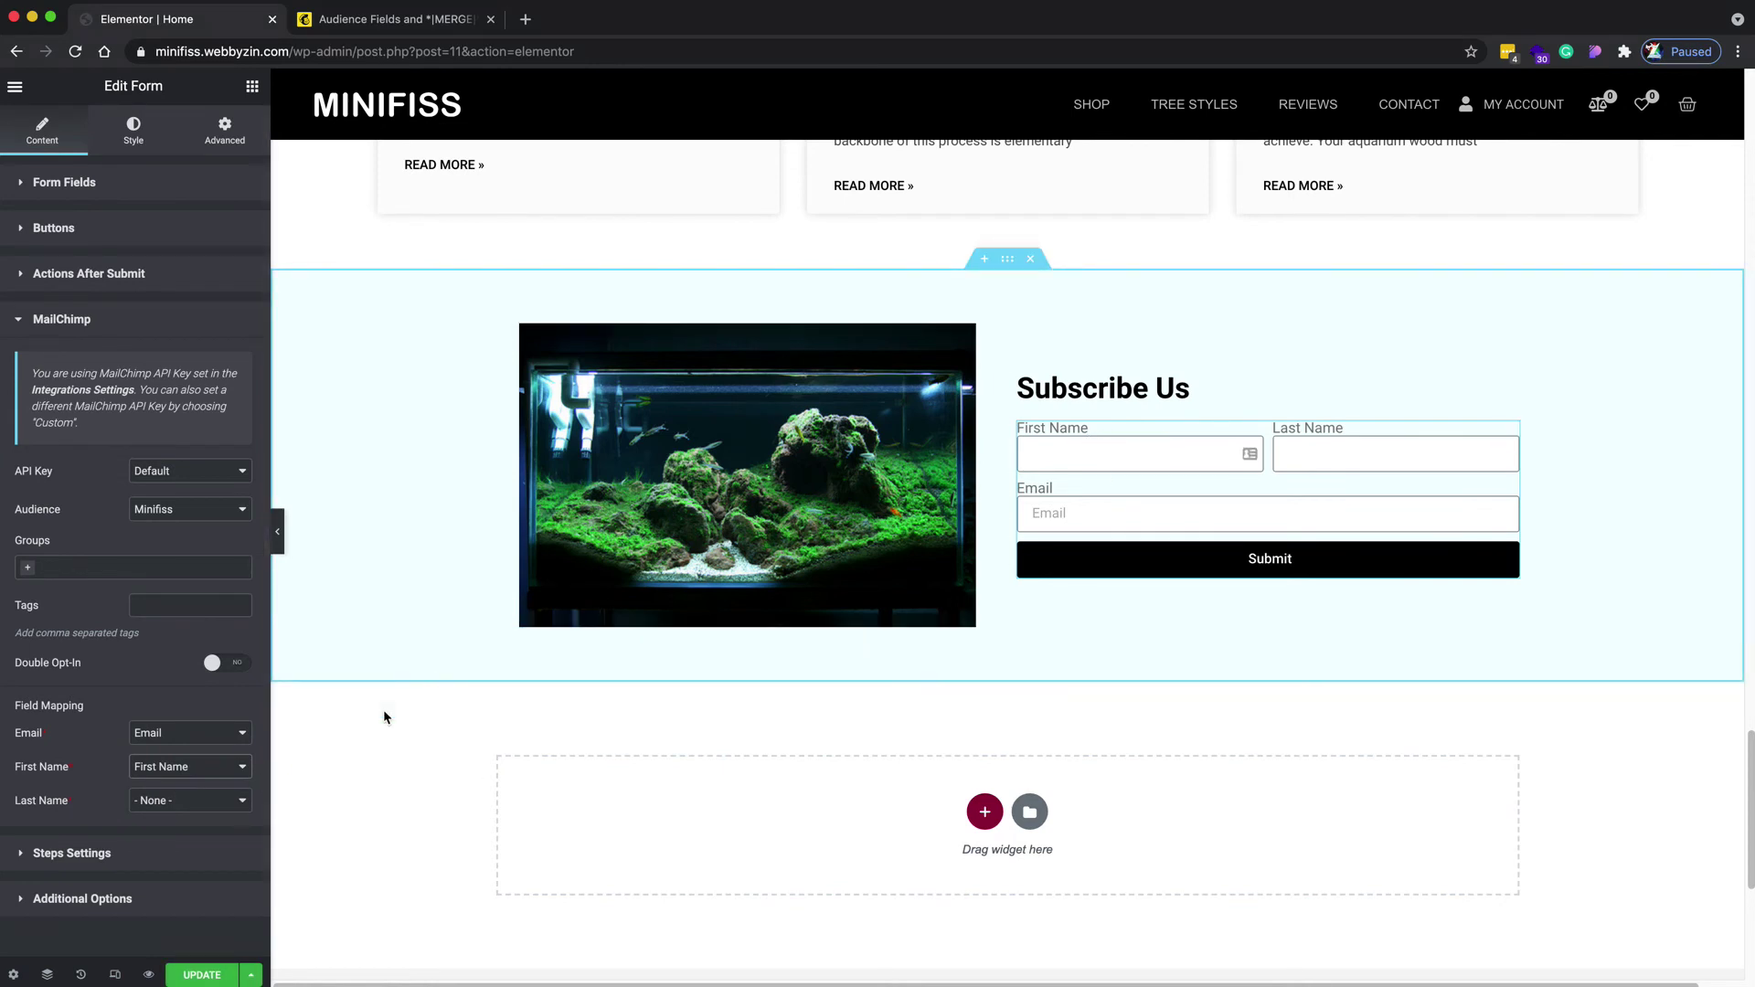
click(203, 801)
click(196, 831)
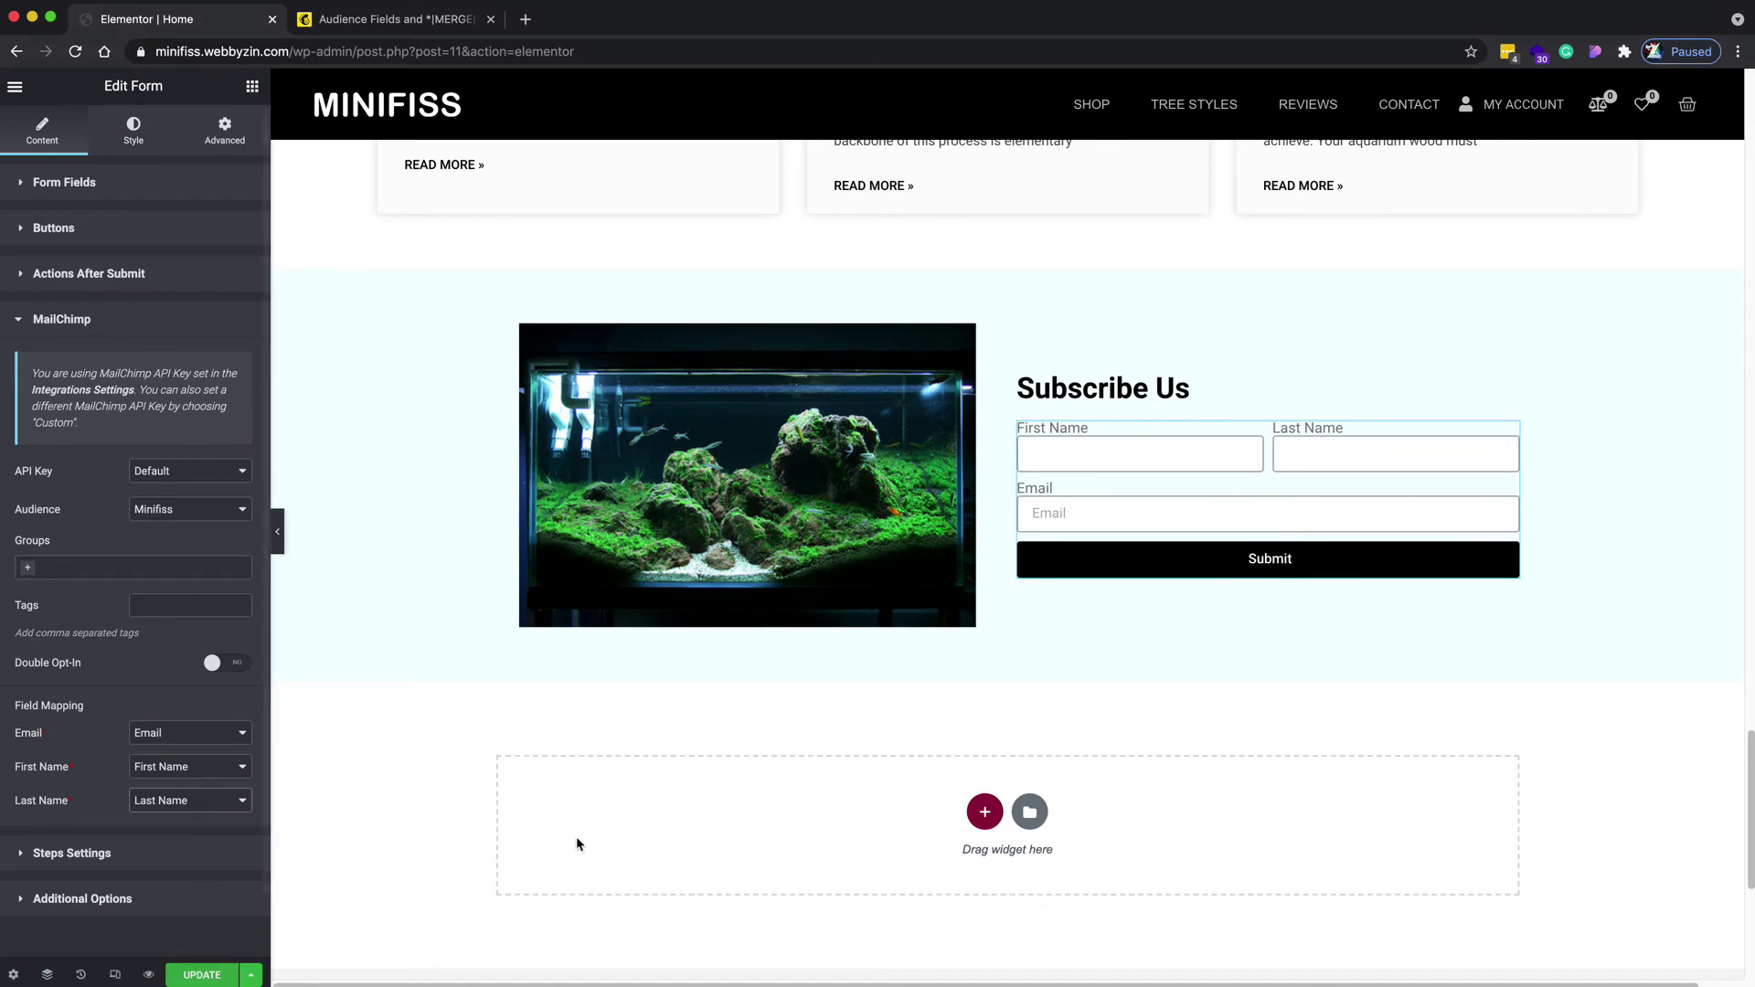
click(407, 18)
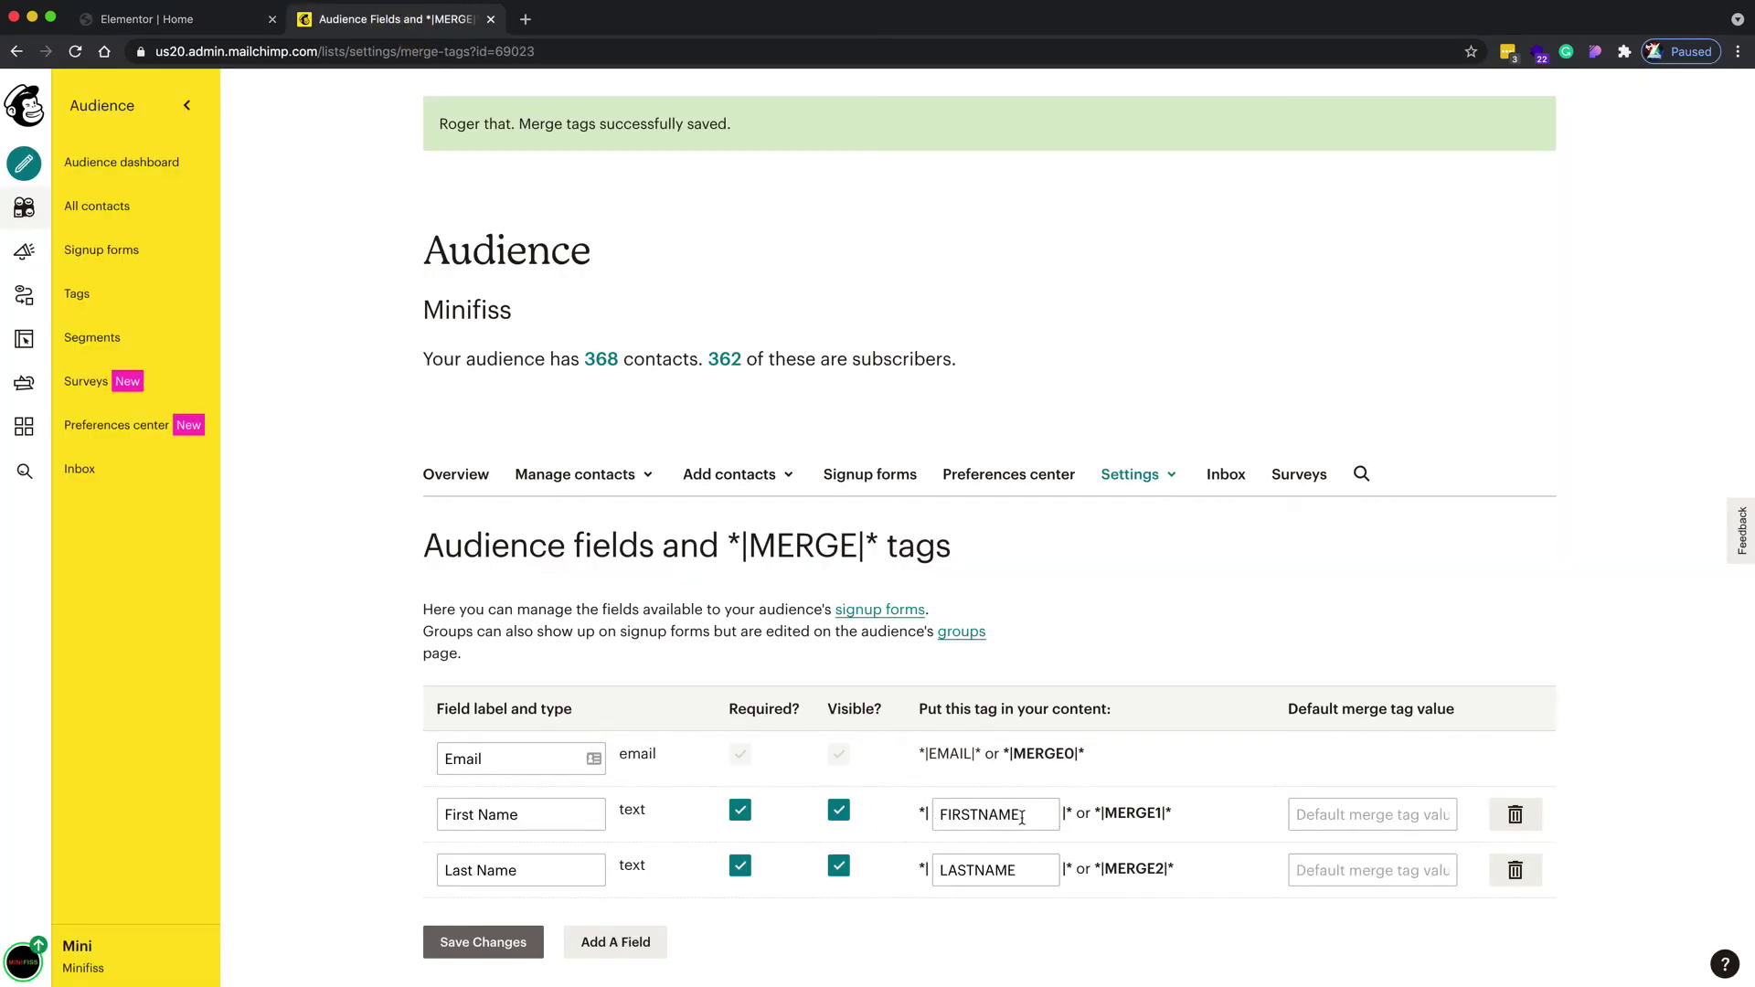
click(173, 19)
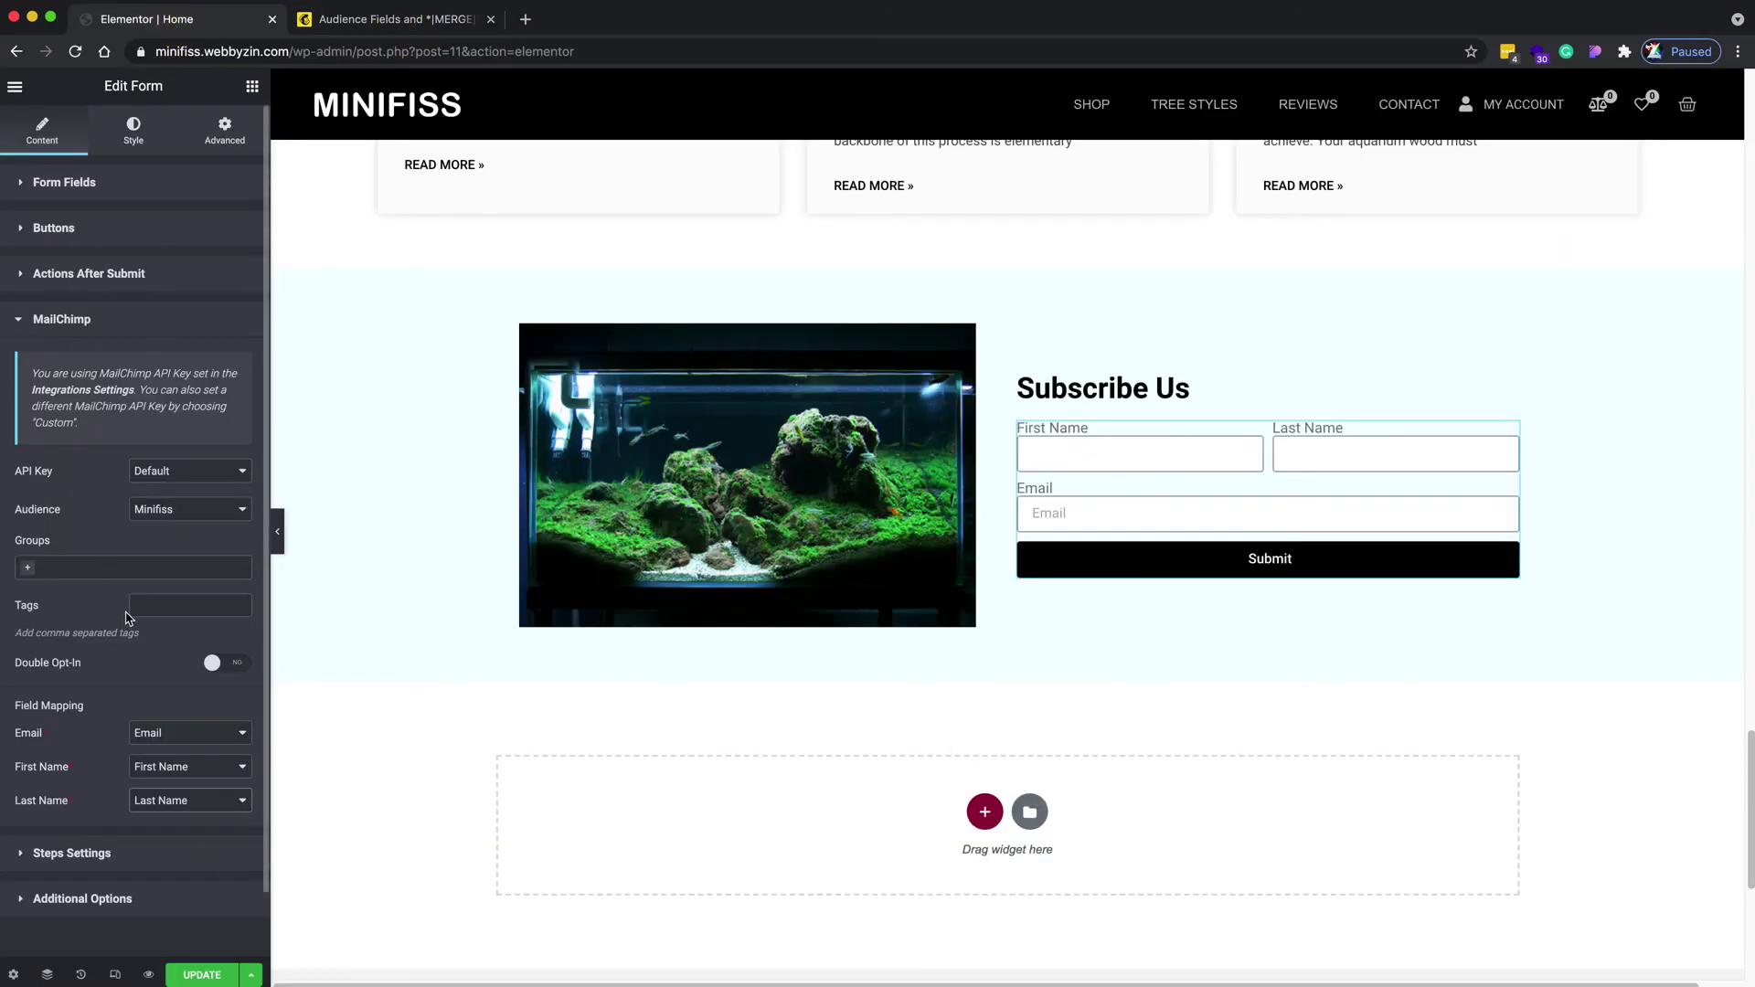
Replace the First Name form field's ID 'name' with FIRSTNAME copied from Mailchimp
click(115, 184)
click(88, 294)
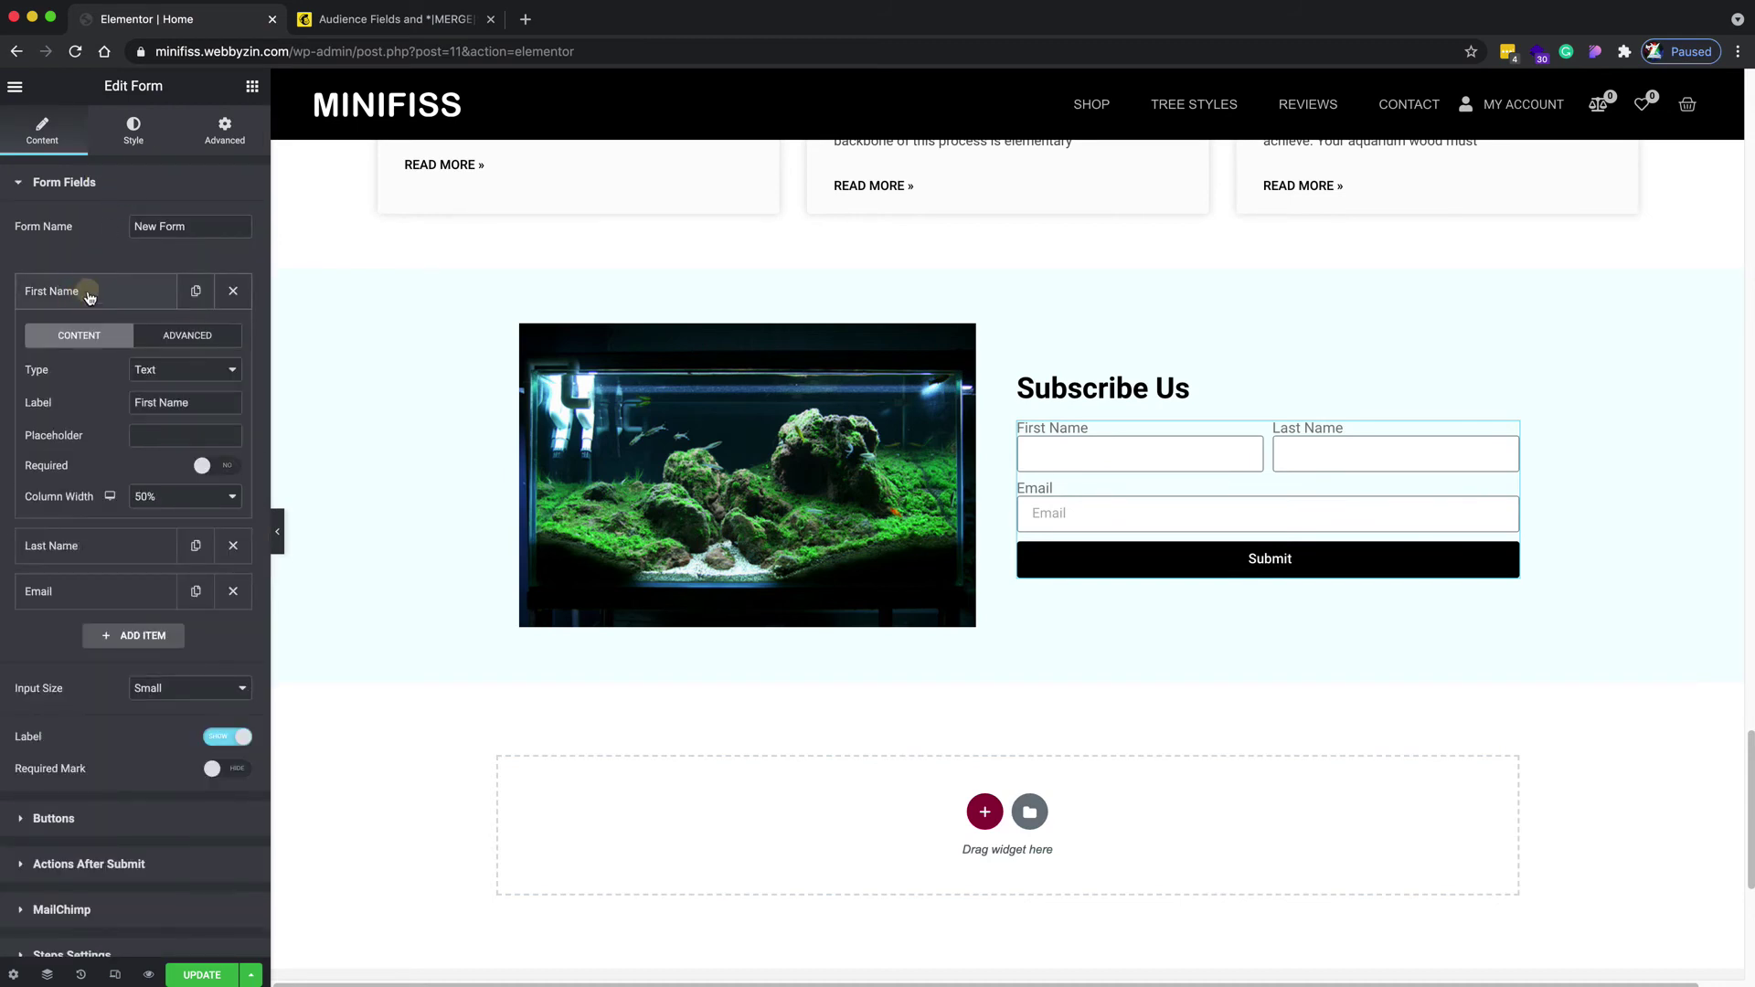
click(177, 336)
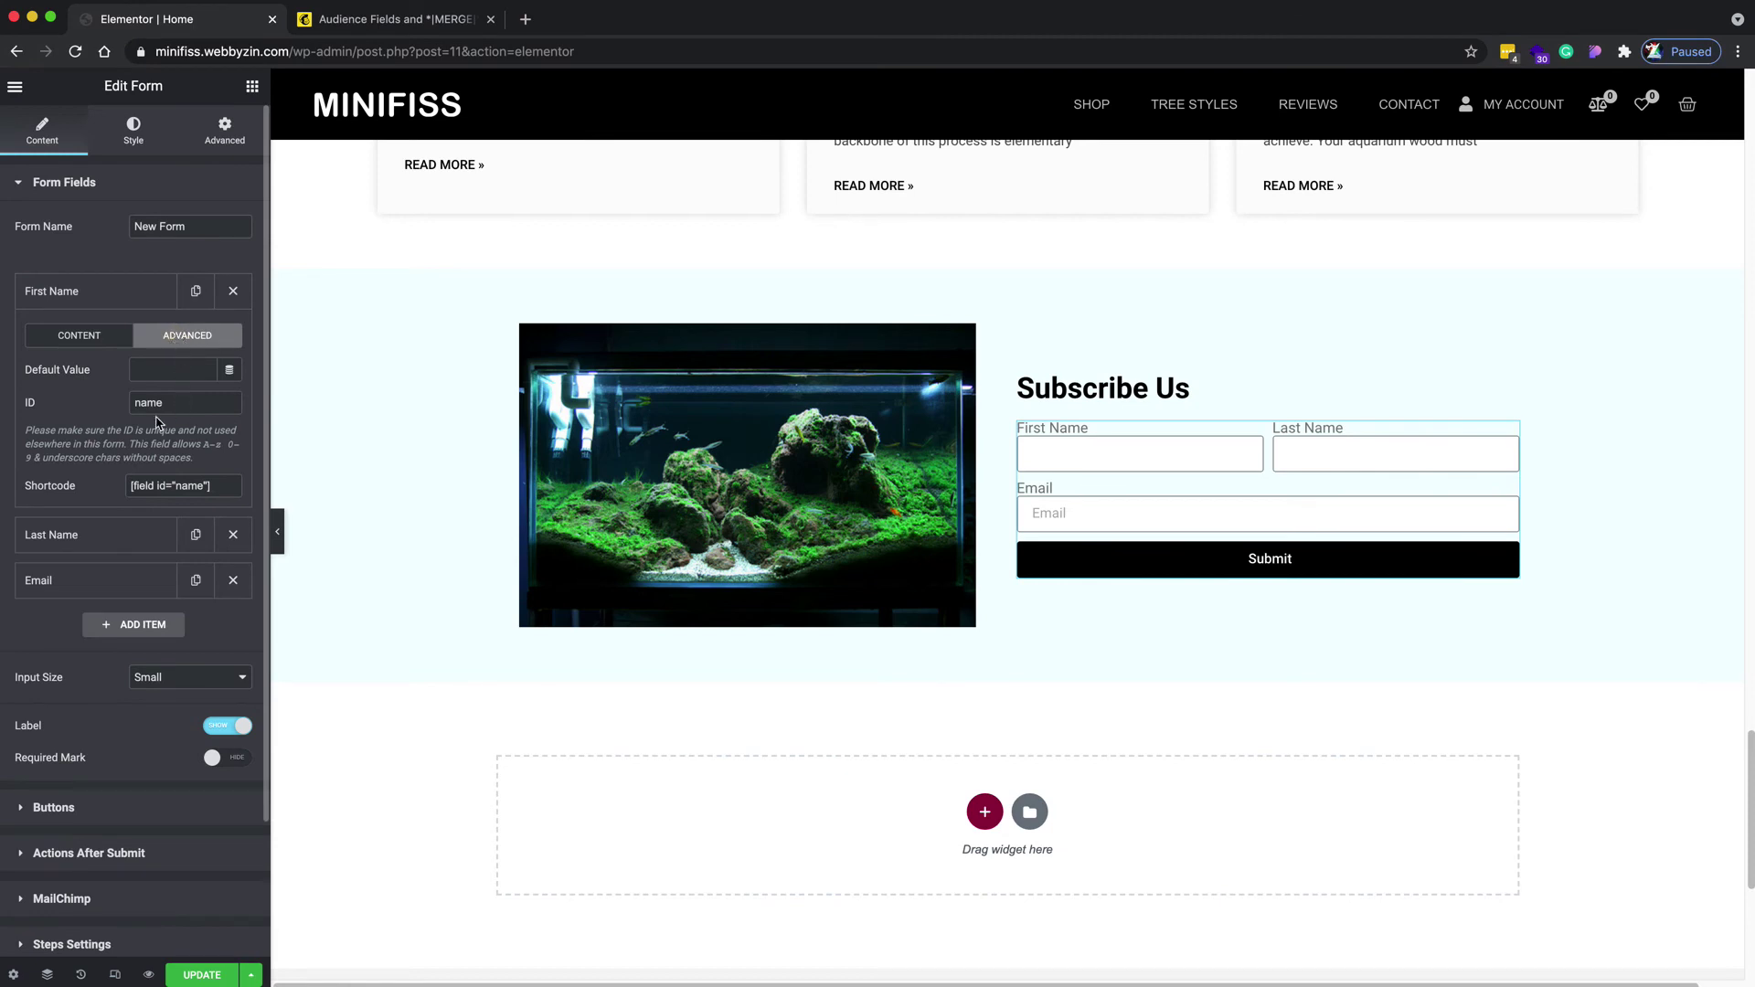
drag(172, 406, 30, 406)
click(365, 18)
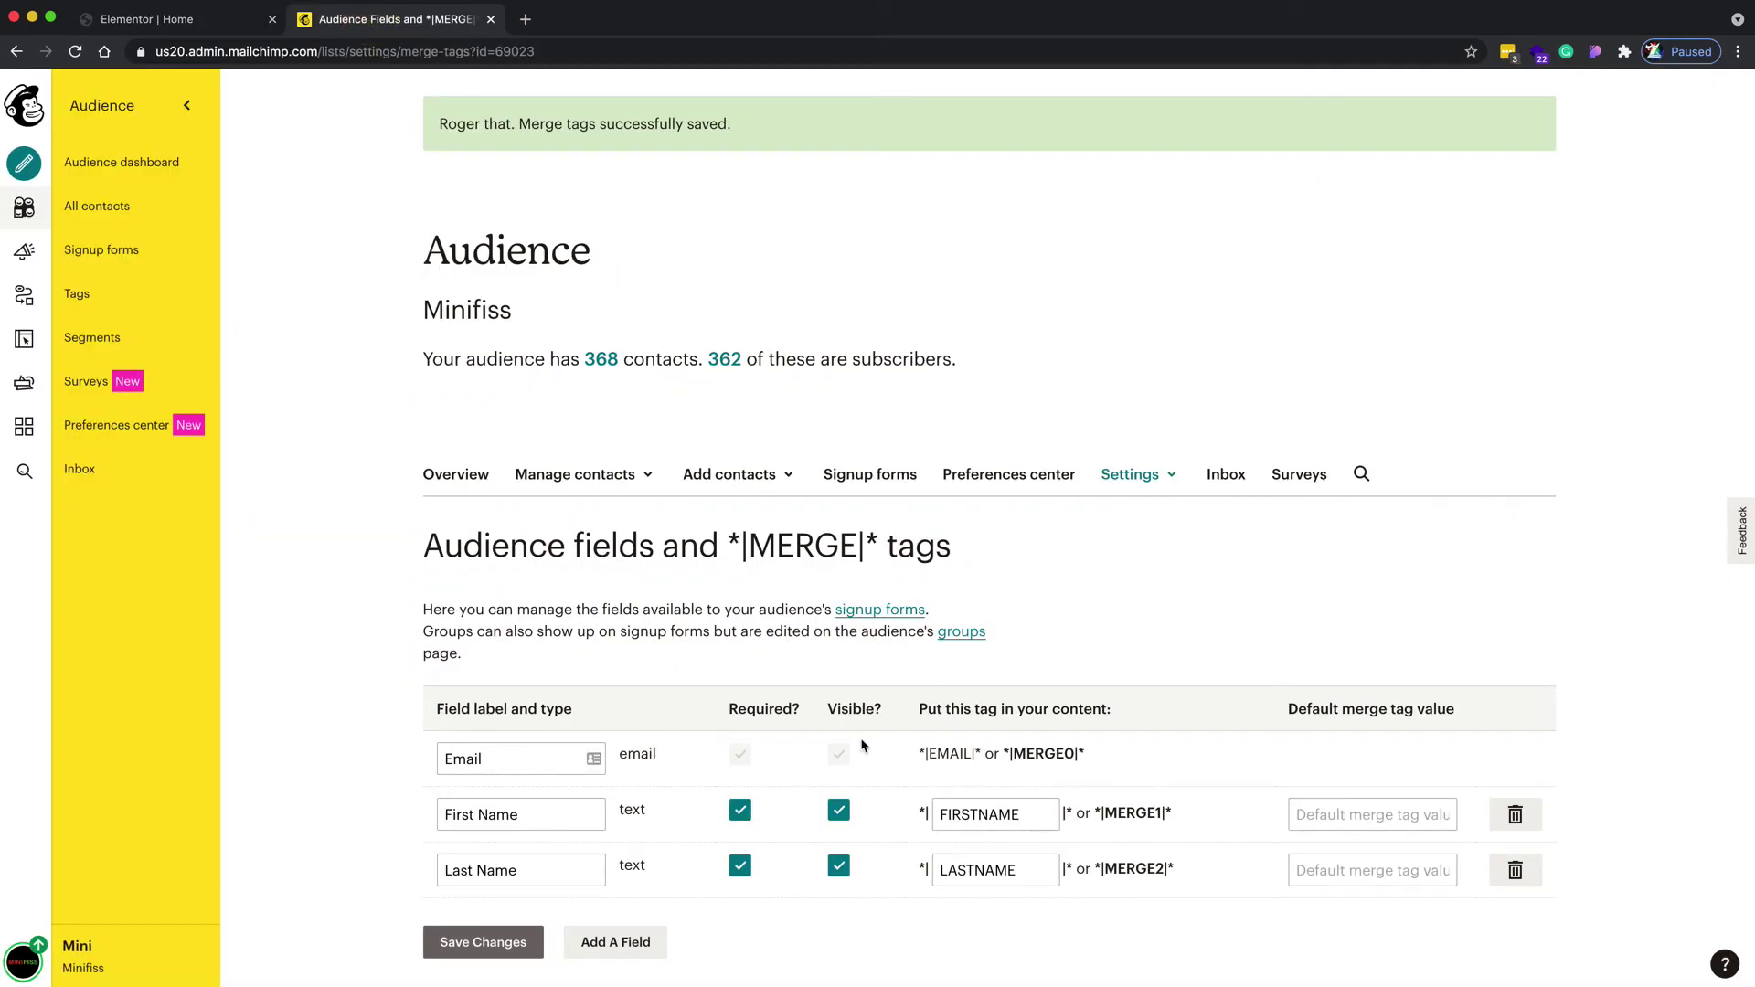
drag(1034, 816, 901, 803)
key(super+c)
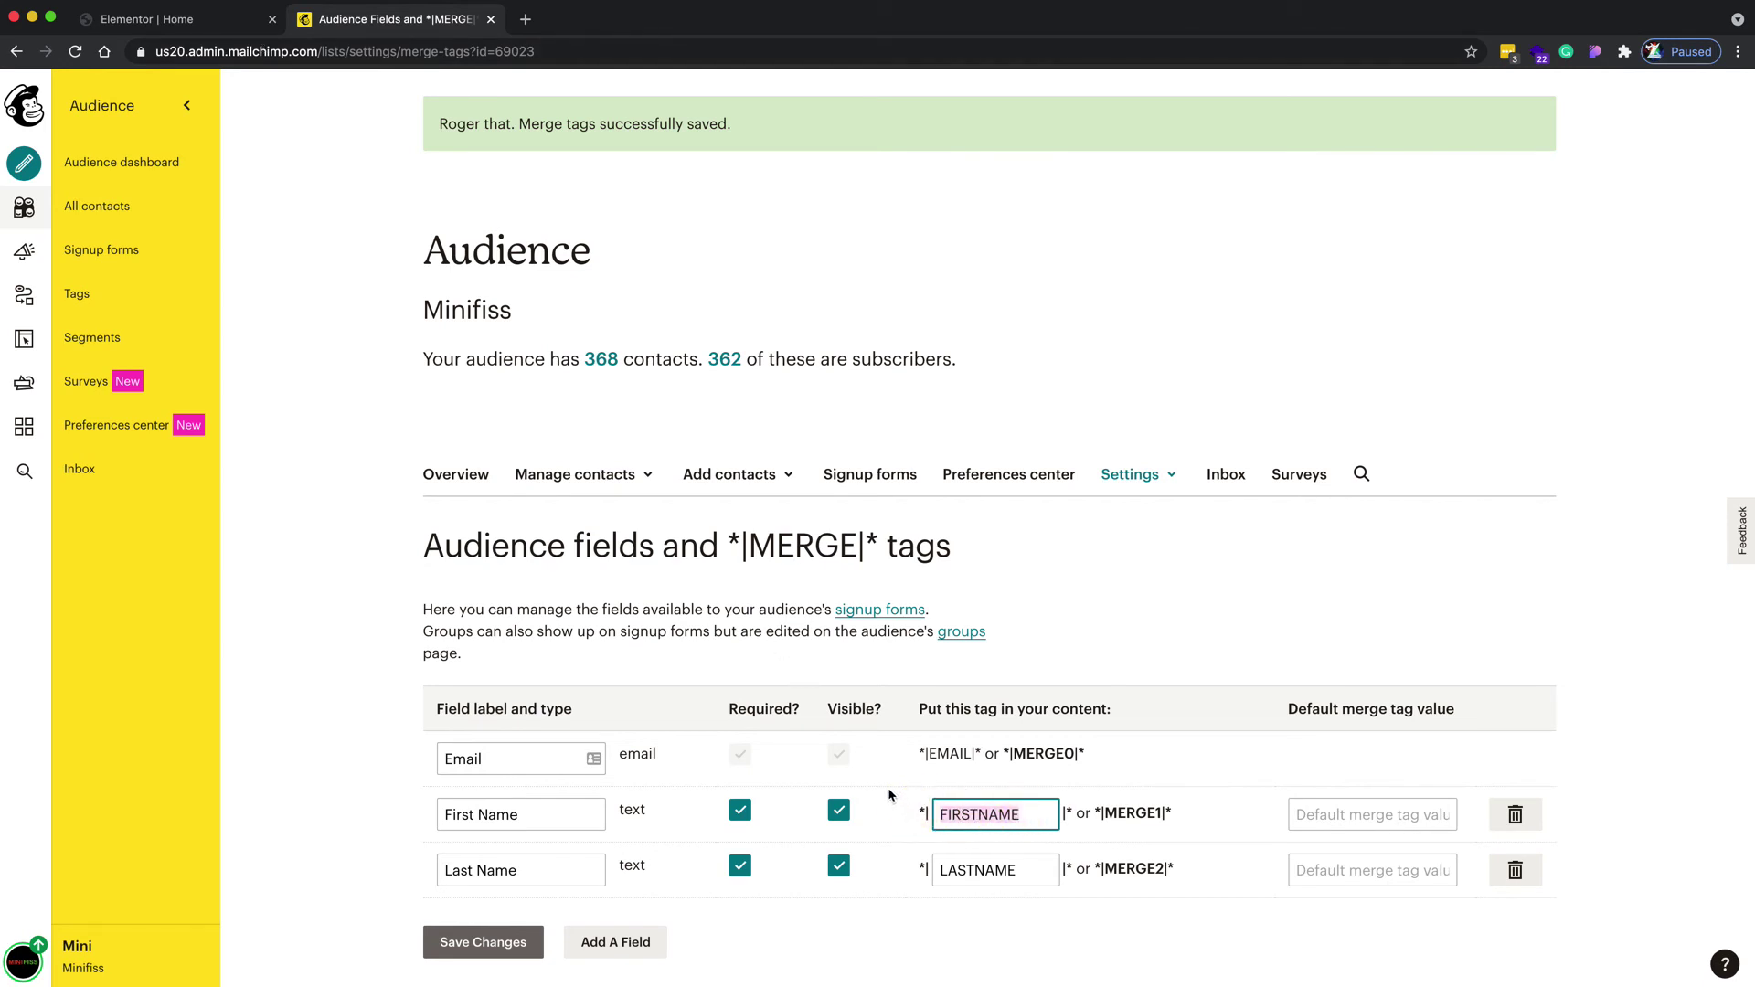
click(174, 18)
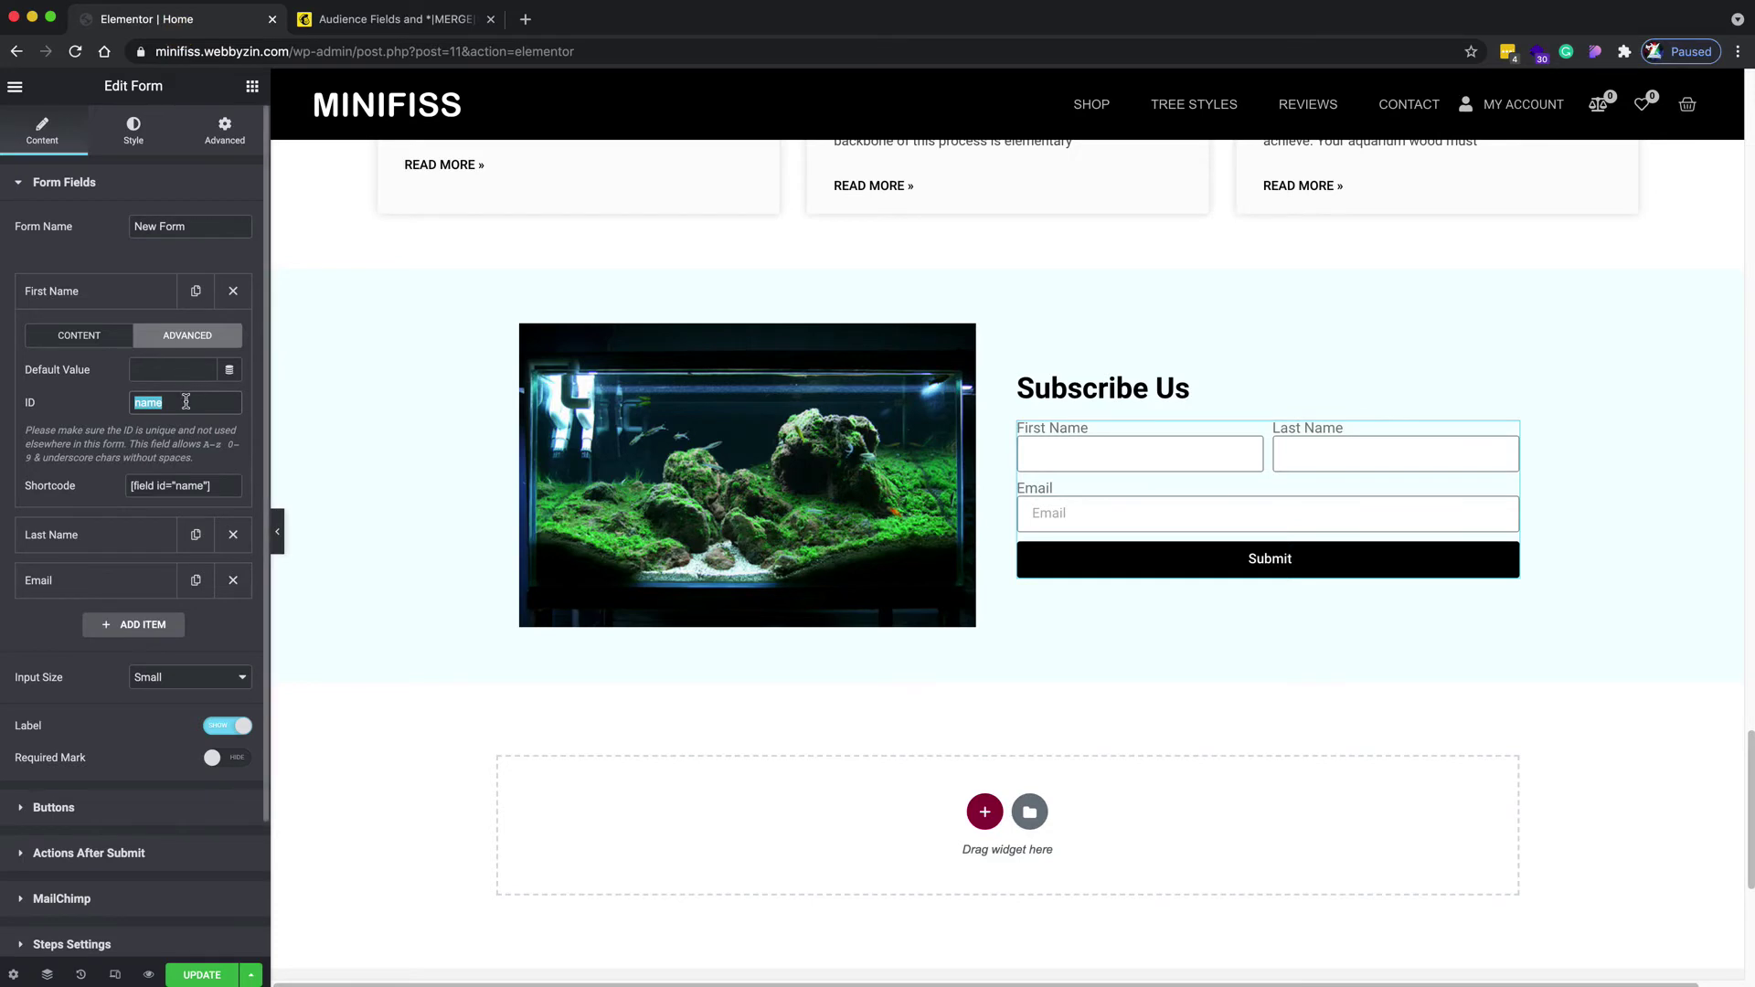
drag(192, 402, 77, 399)
key(super+v)
click(119, 290)
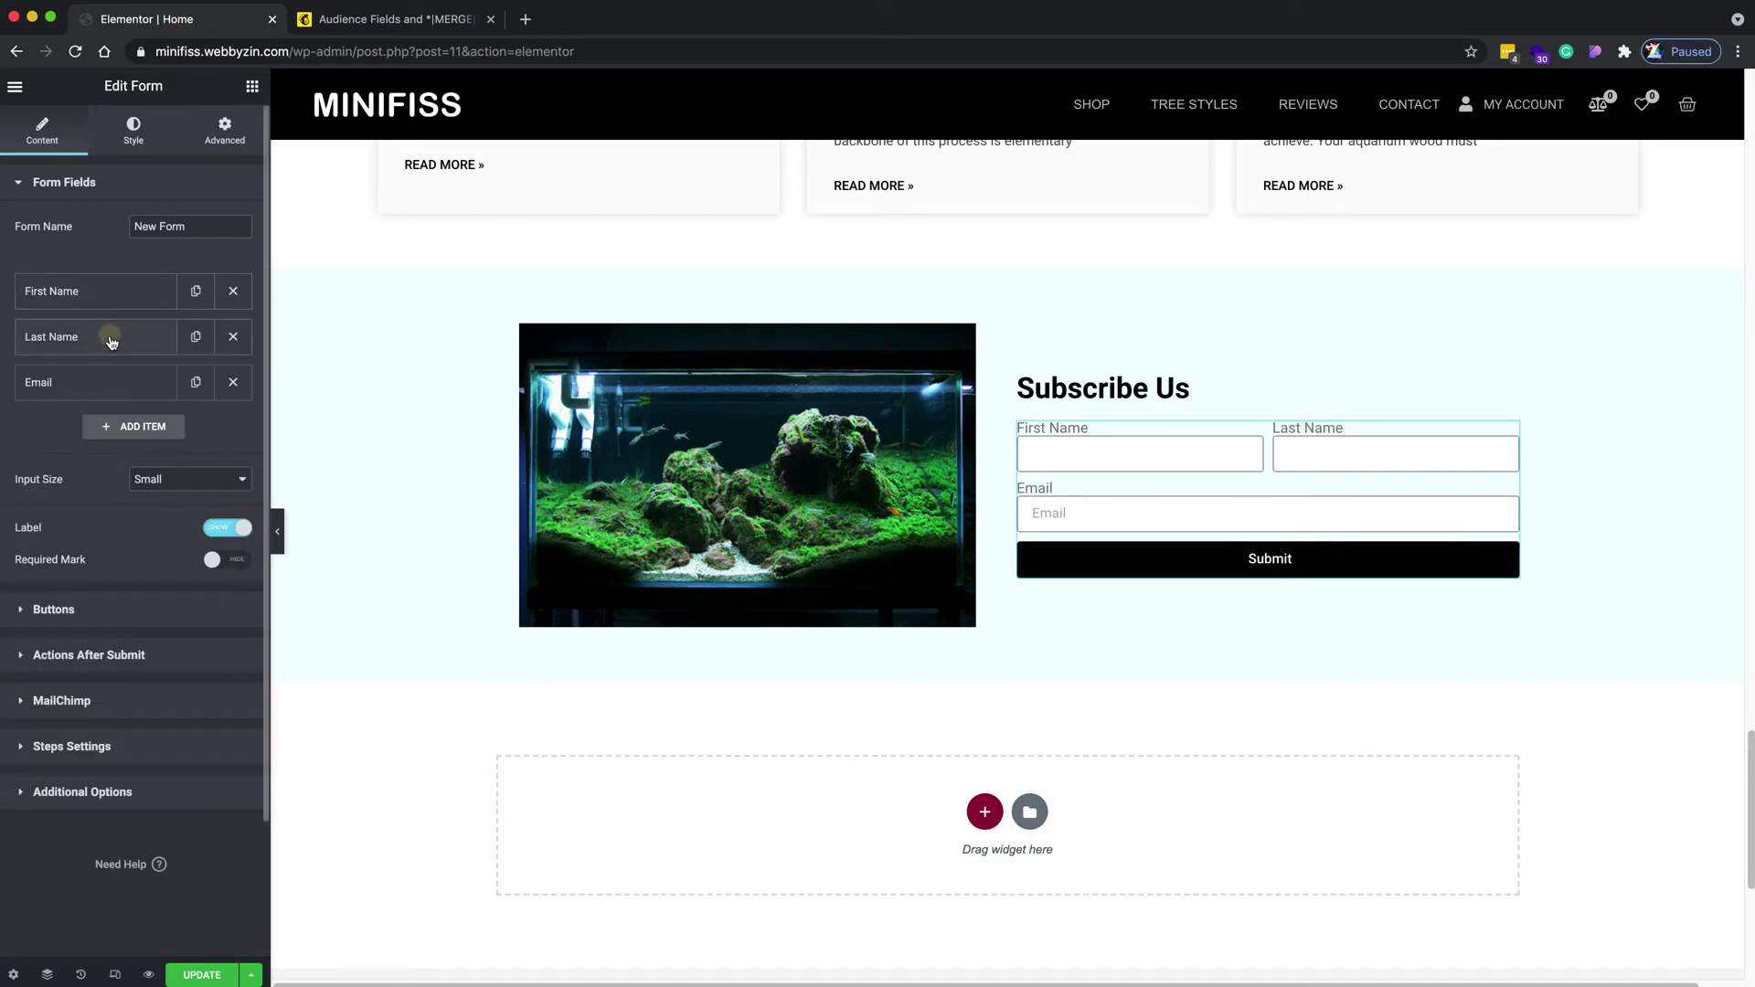
Set the Last Name form field's ID to LASTNAME in its Advanced settings
click(111, 338)
click(393, 18)
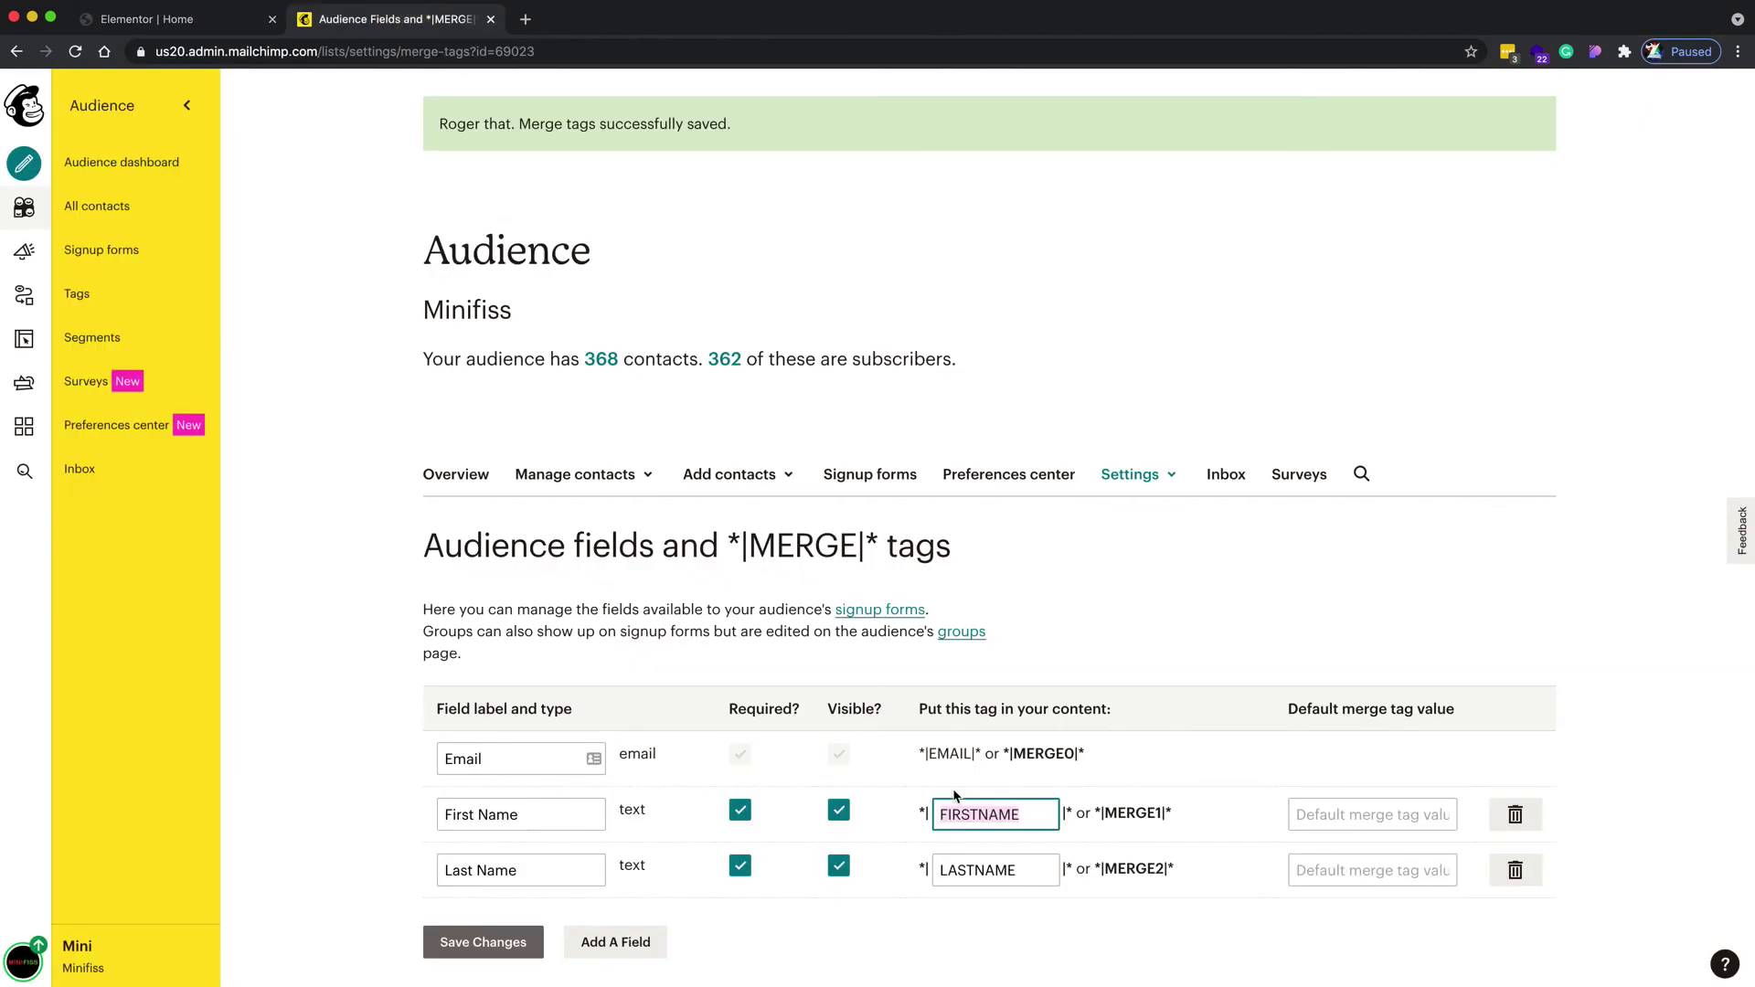
double_click(997, 869)
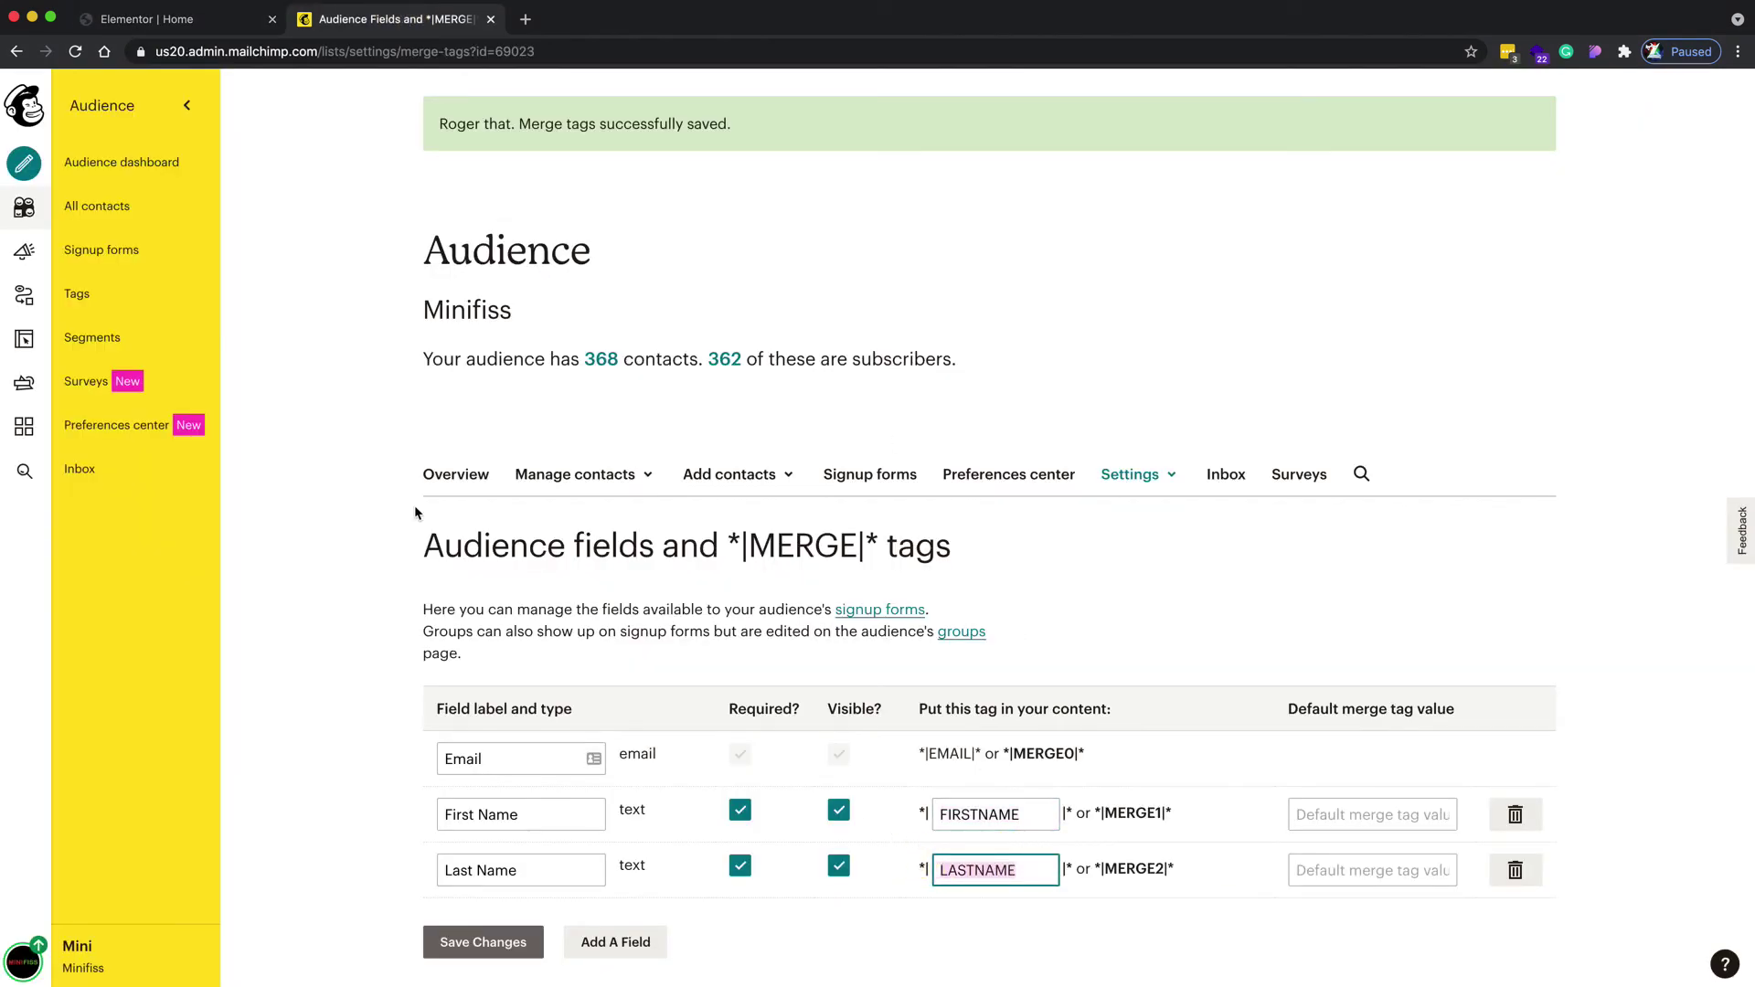
click(230, 11)
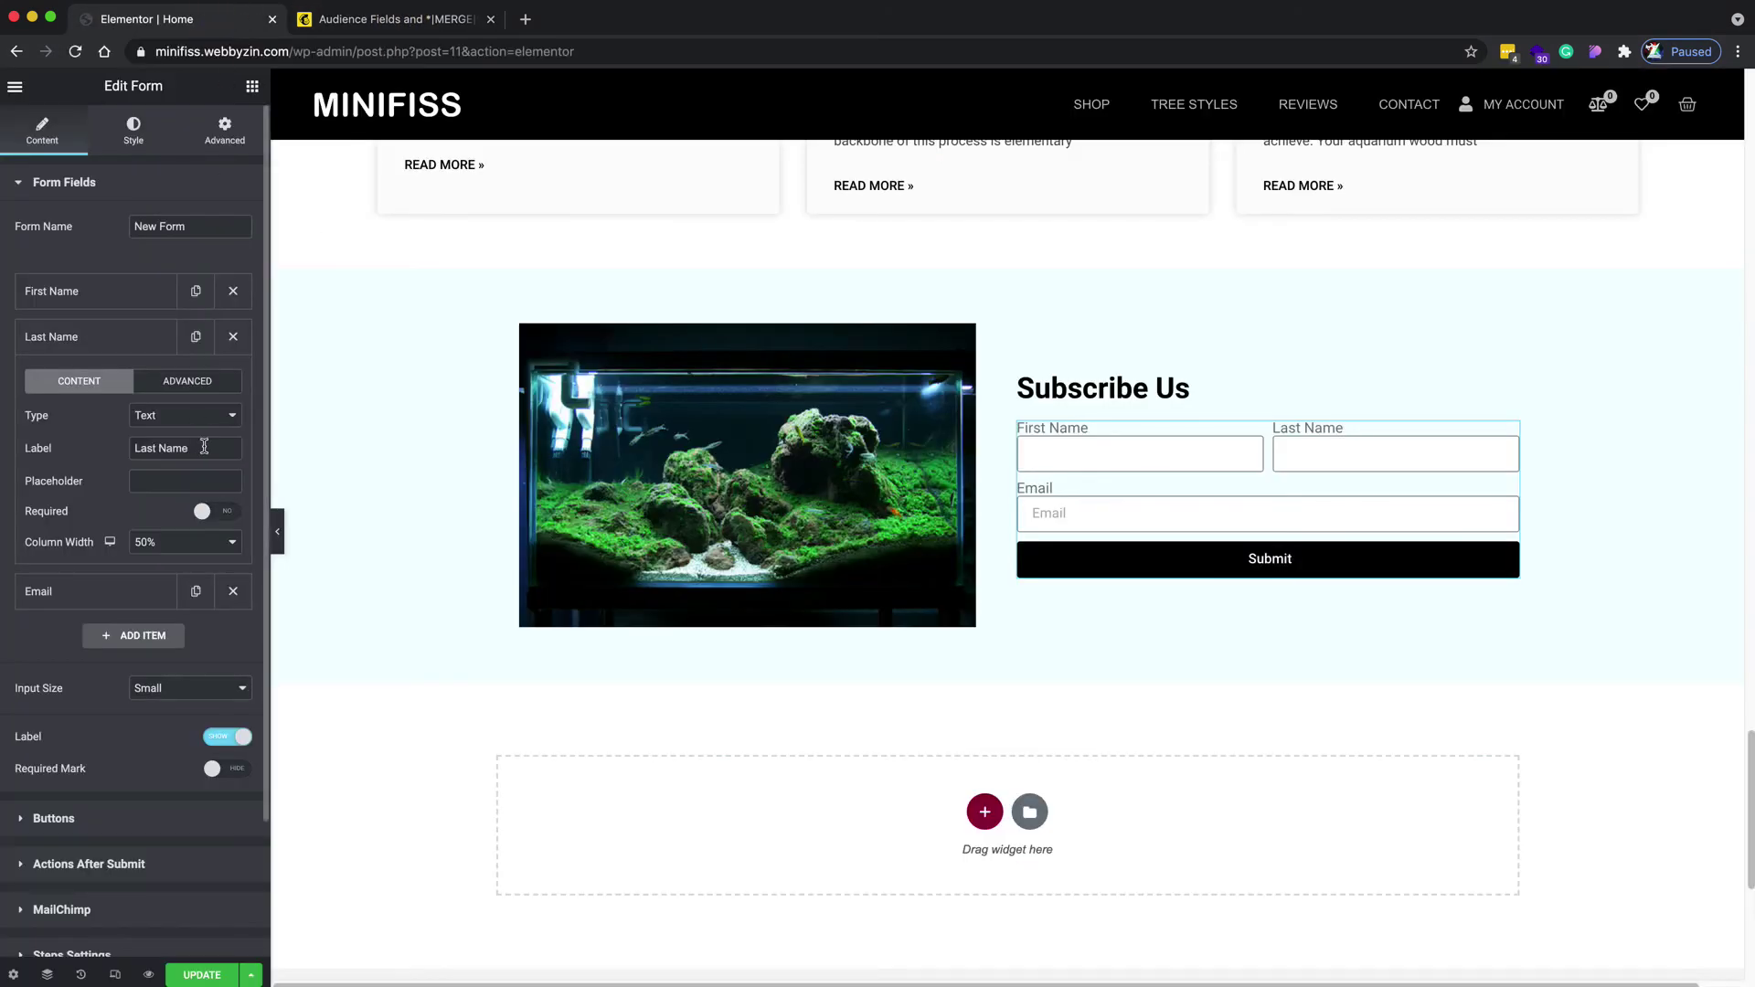
drag(204, 447, 119, 448)
click(188, 380)
drag(229, 448, 72, 445)
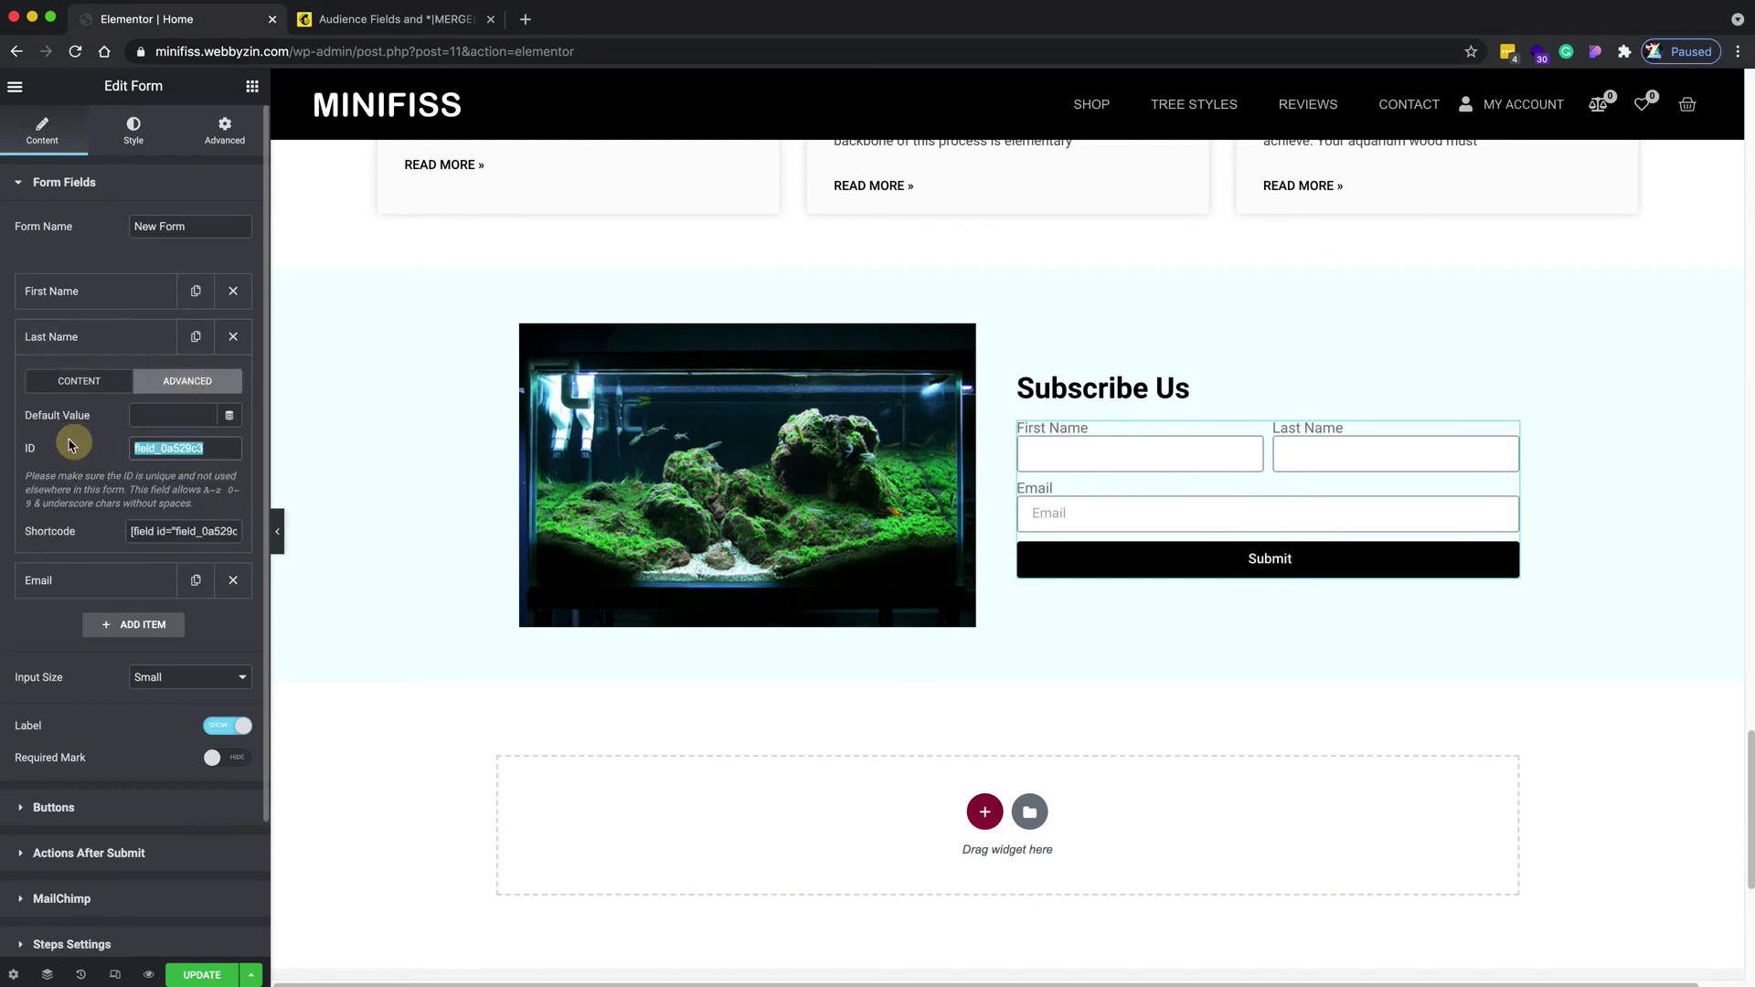
text(LASTNAME)
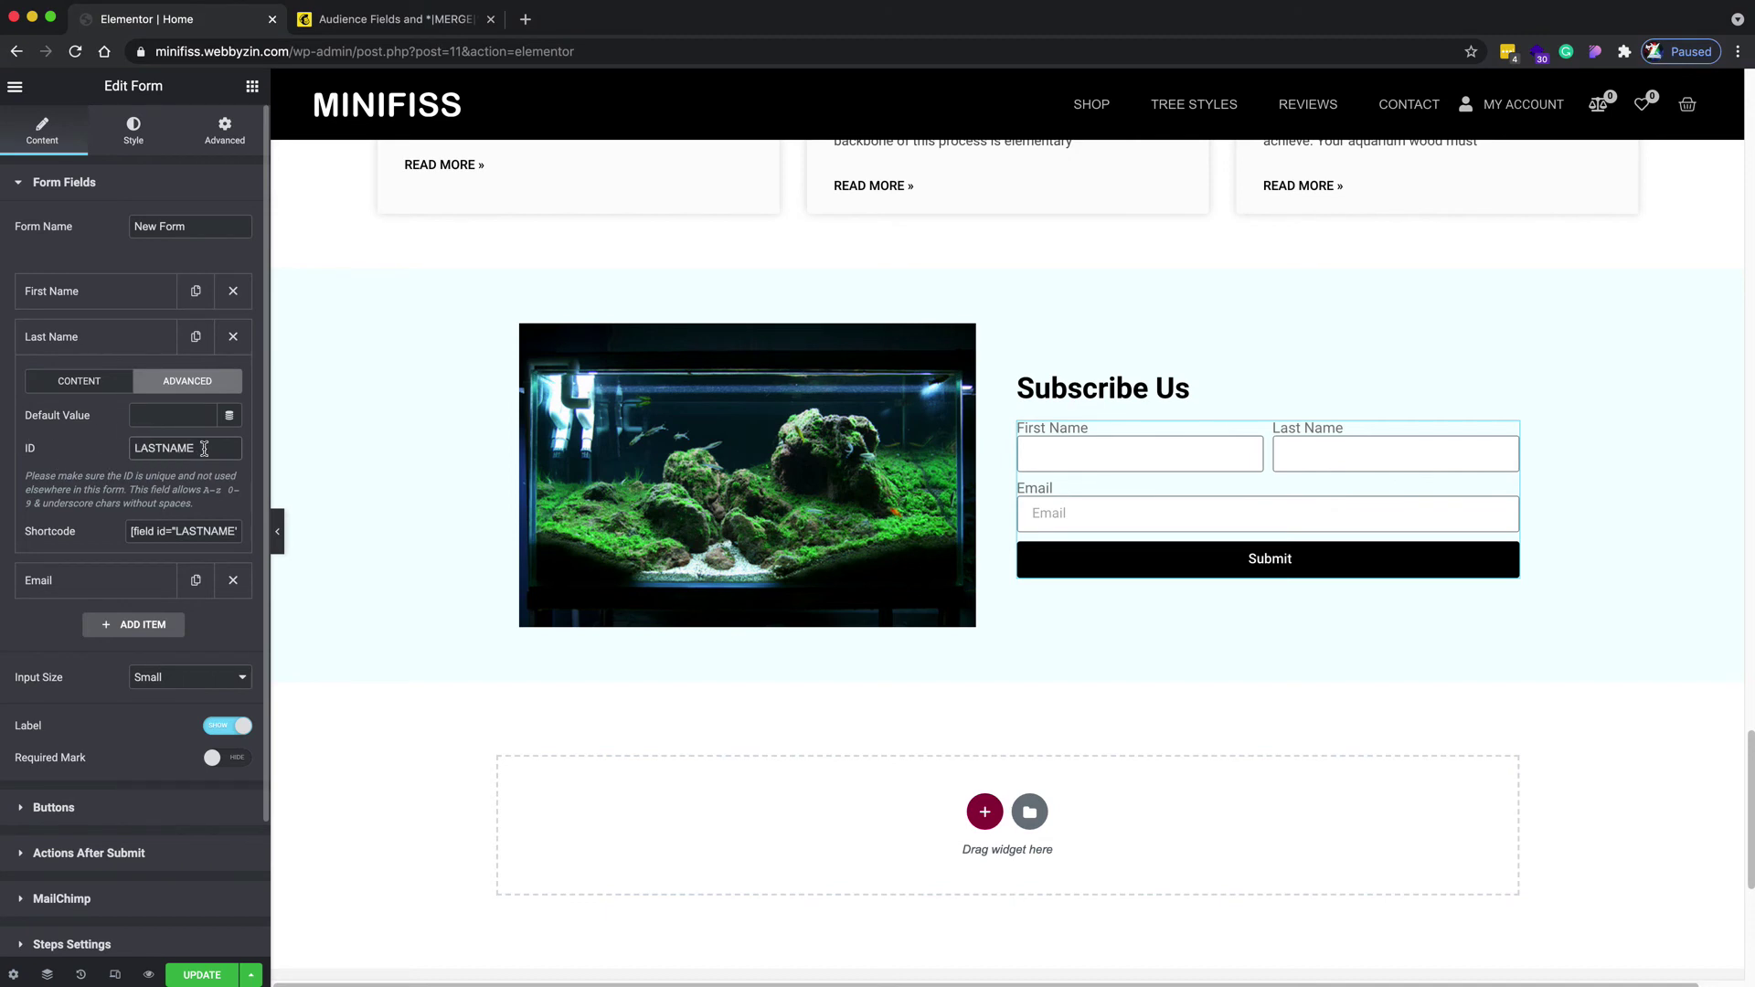
click(135, 340)
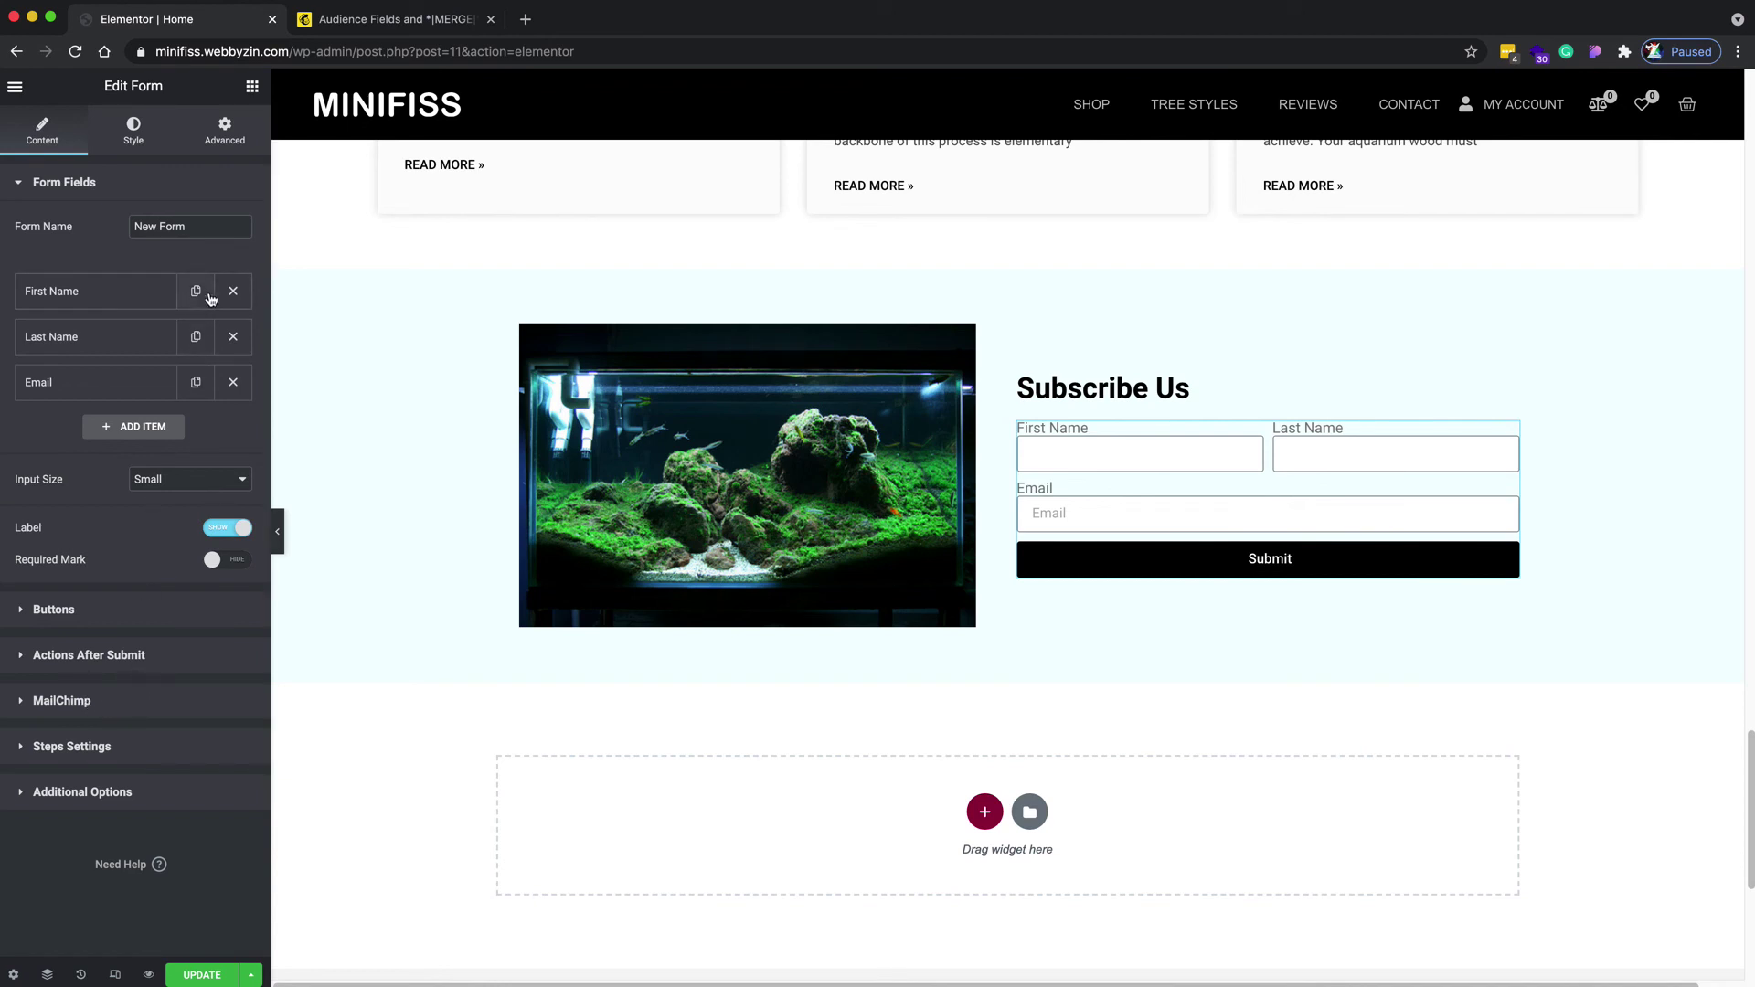
Verify the First Name field's ID against the Mailchimp merge tags
click(406, 20)
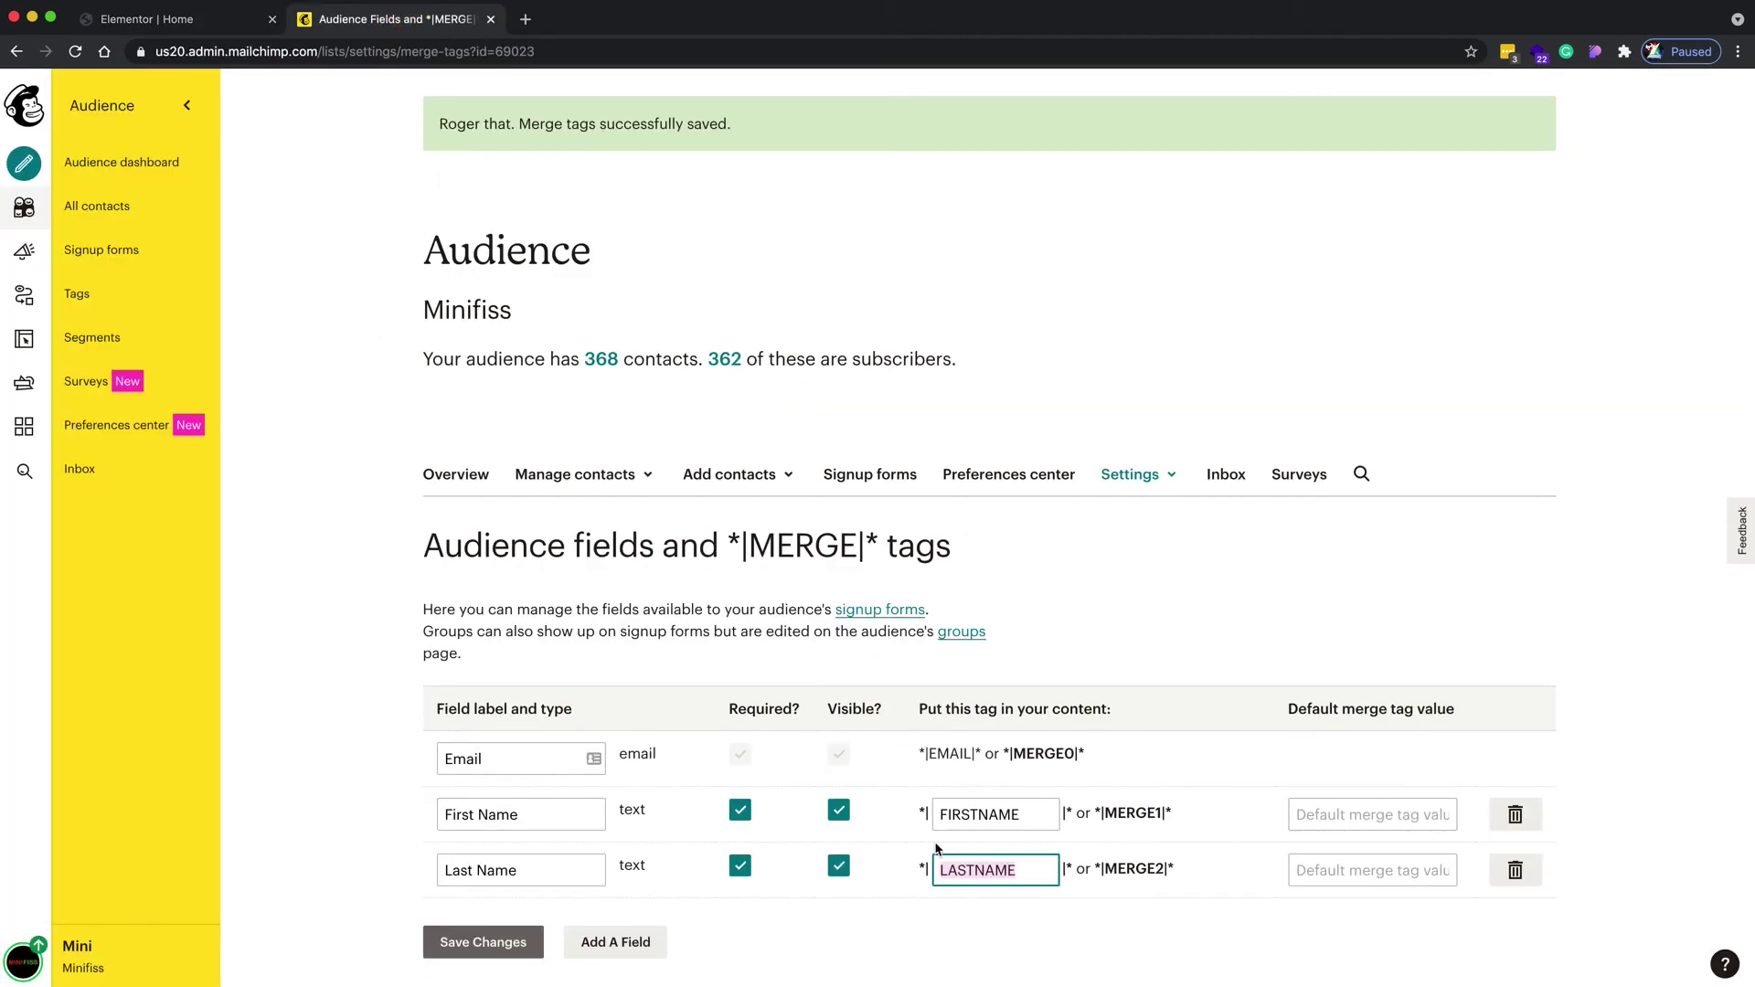
click(183, 19)
click(93, 292)
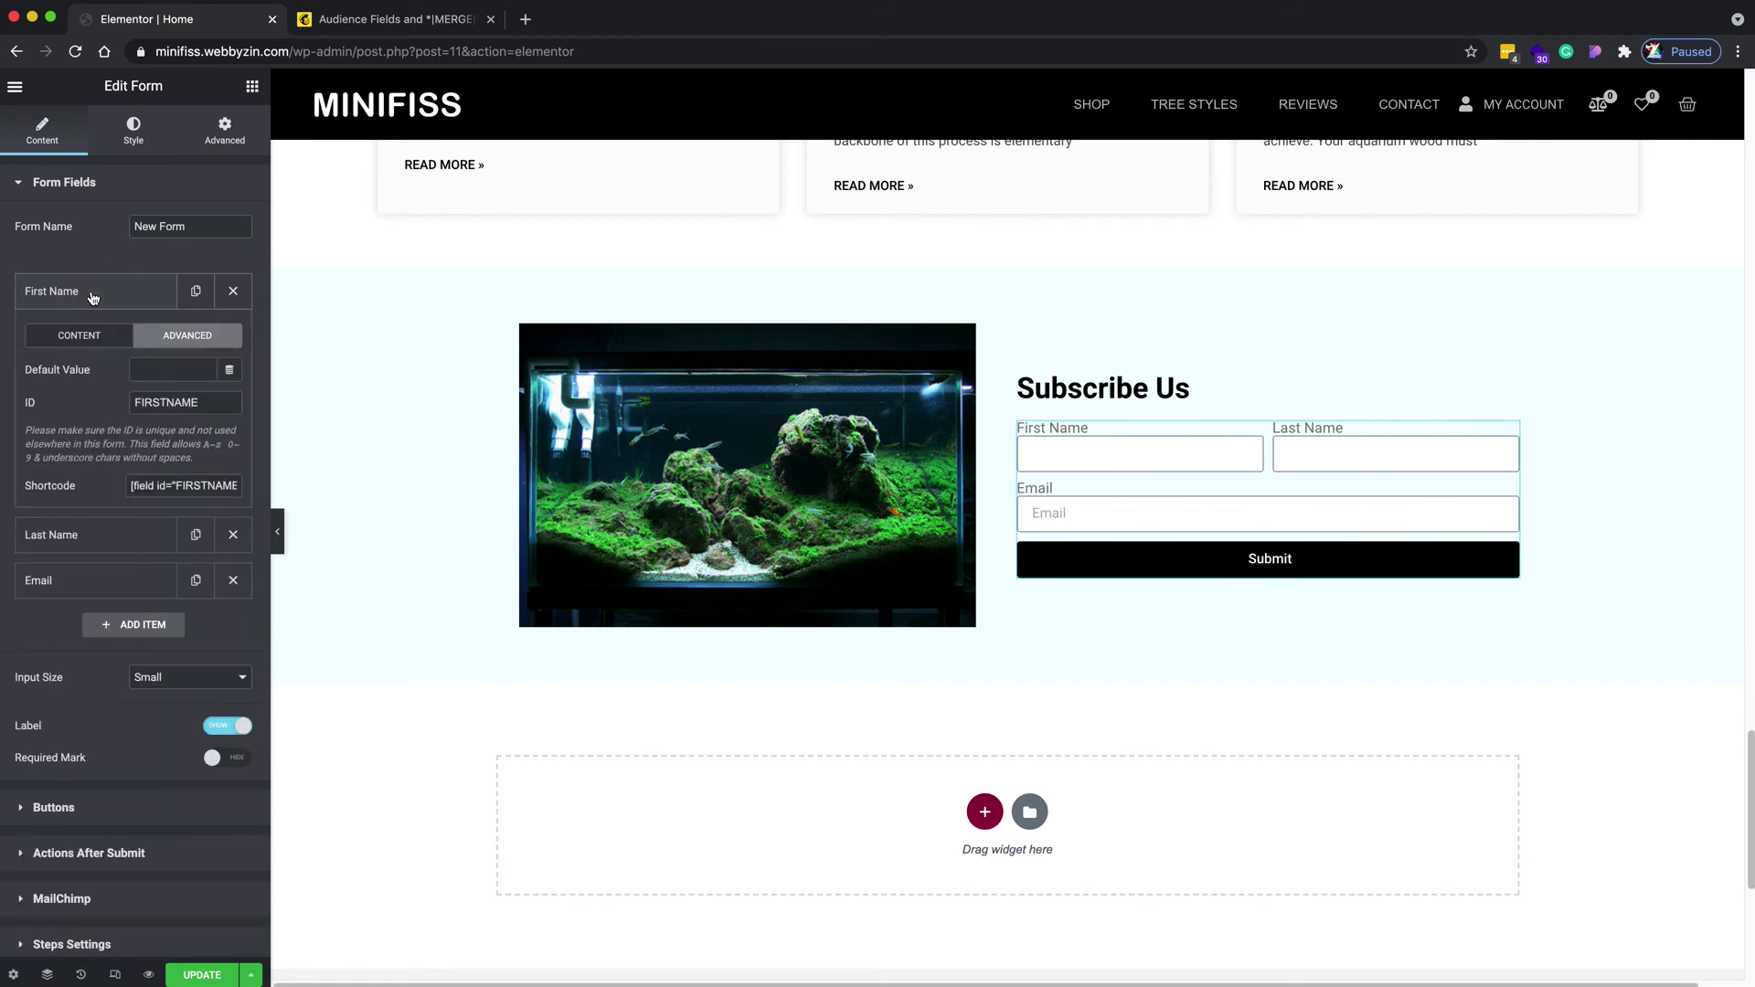
click(187, 336)
click(145, 291)
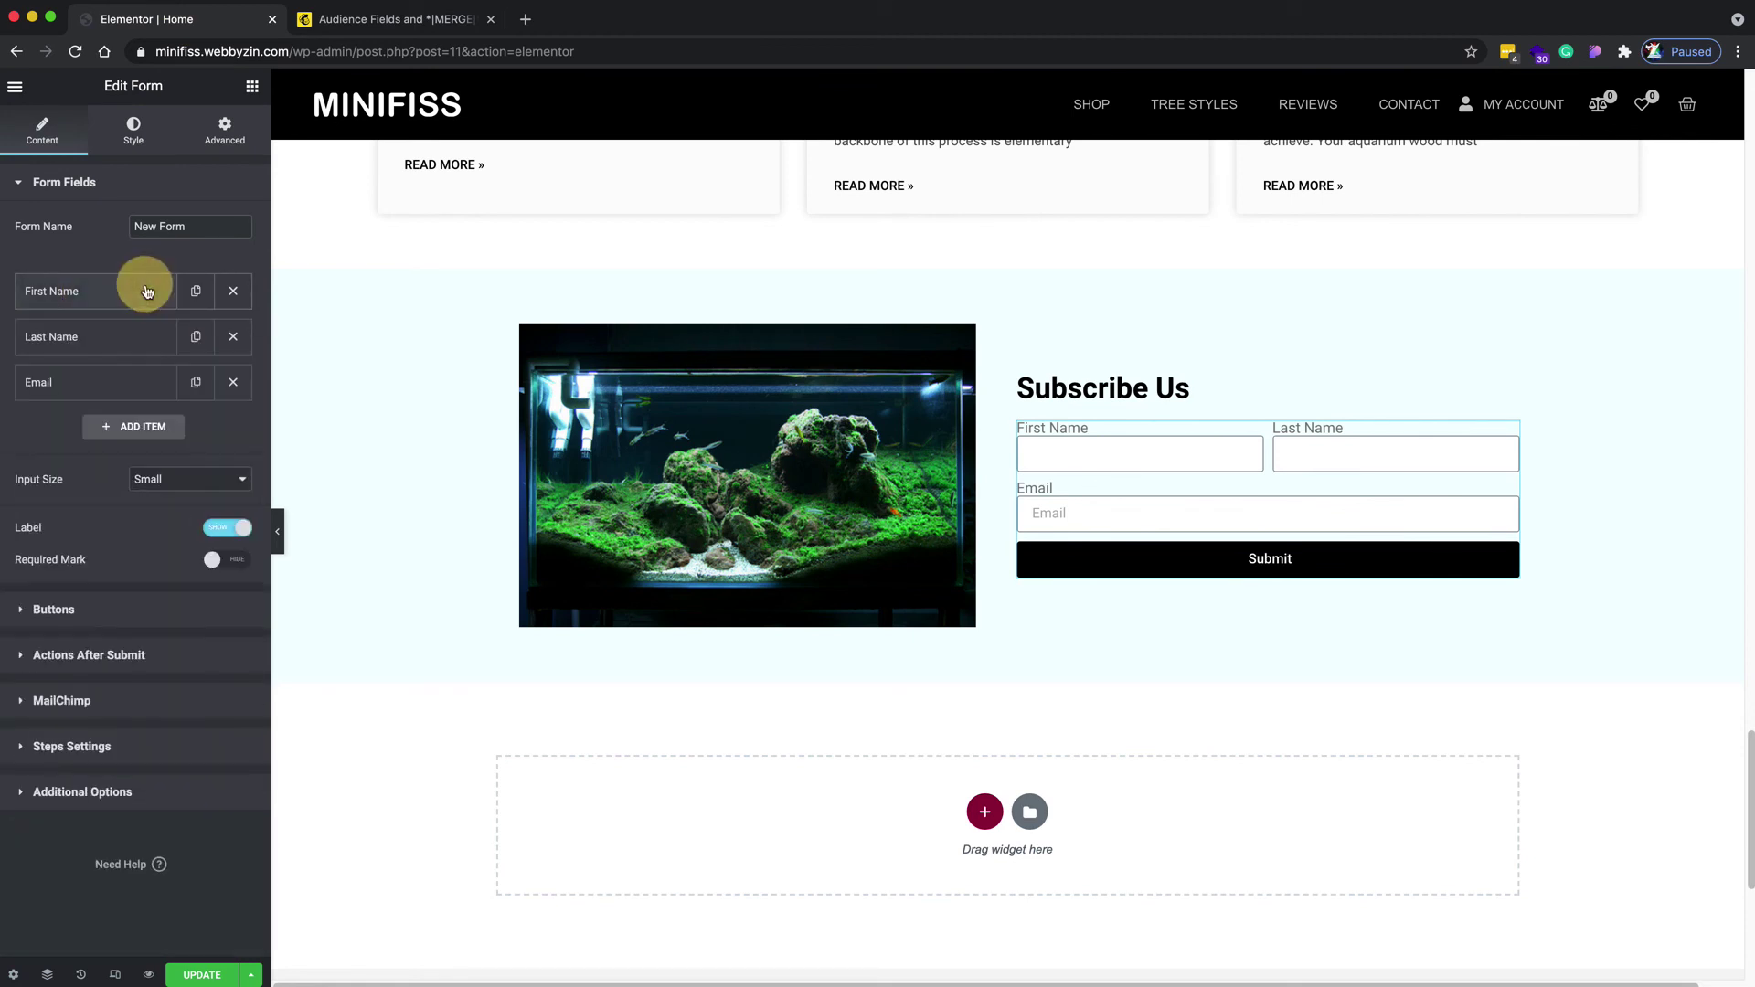
Map MailChimp's First Name and Last Name to the form fields and save with UPDATE
click(120, 705)
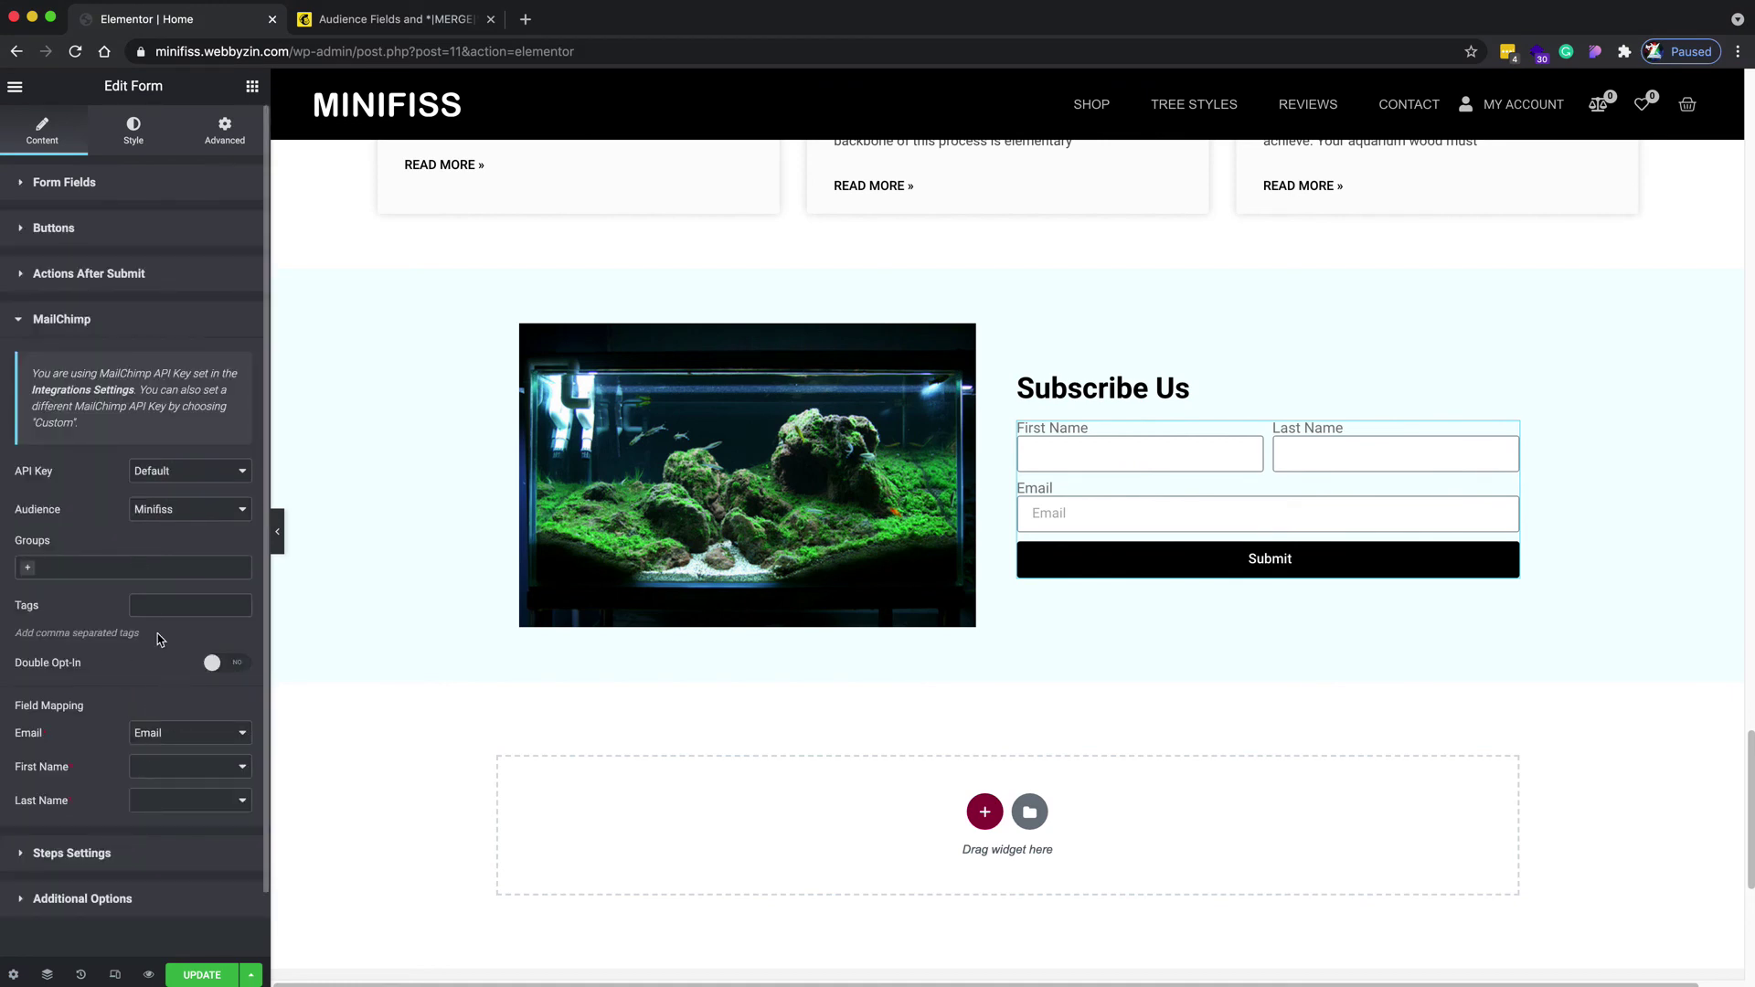
scroll(202, 626, down, 1)
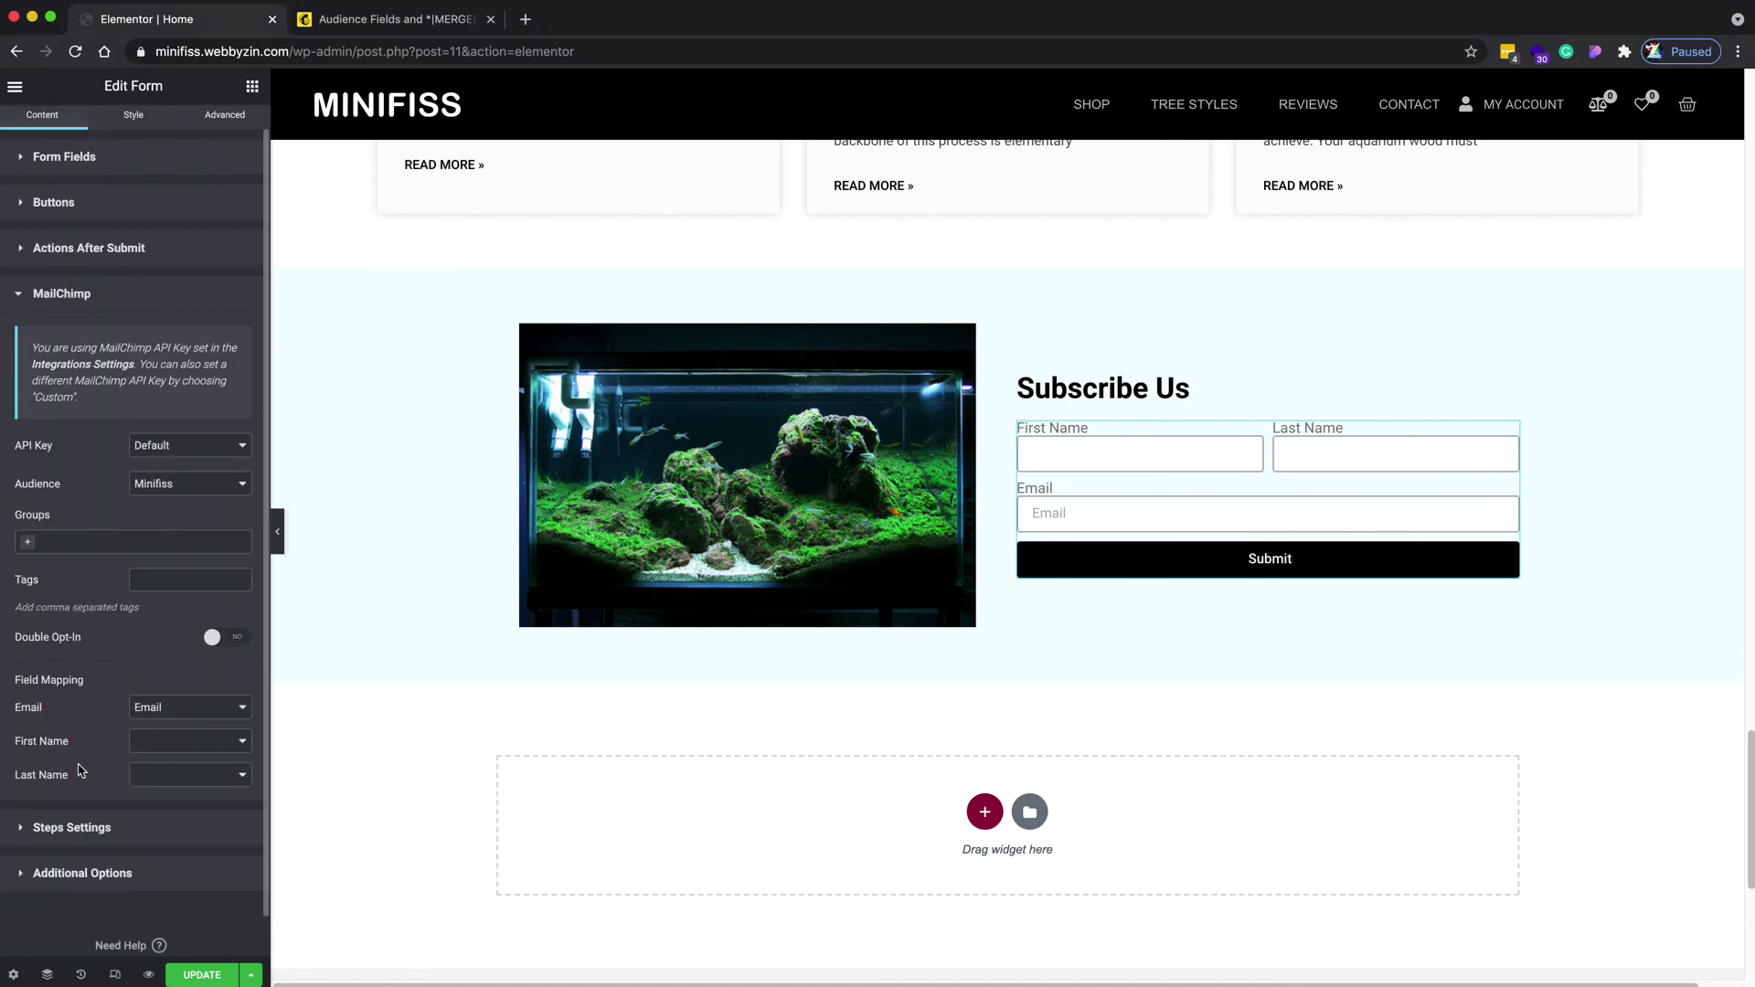
click(196, 743)
click(174, 756)
click(187, 775)
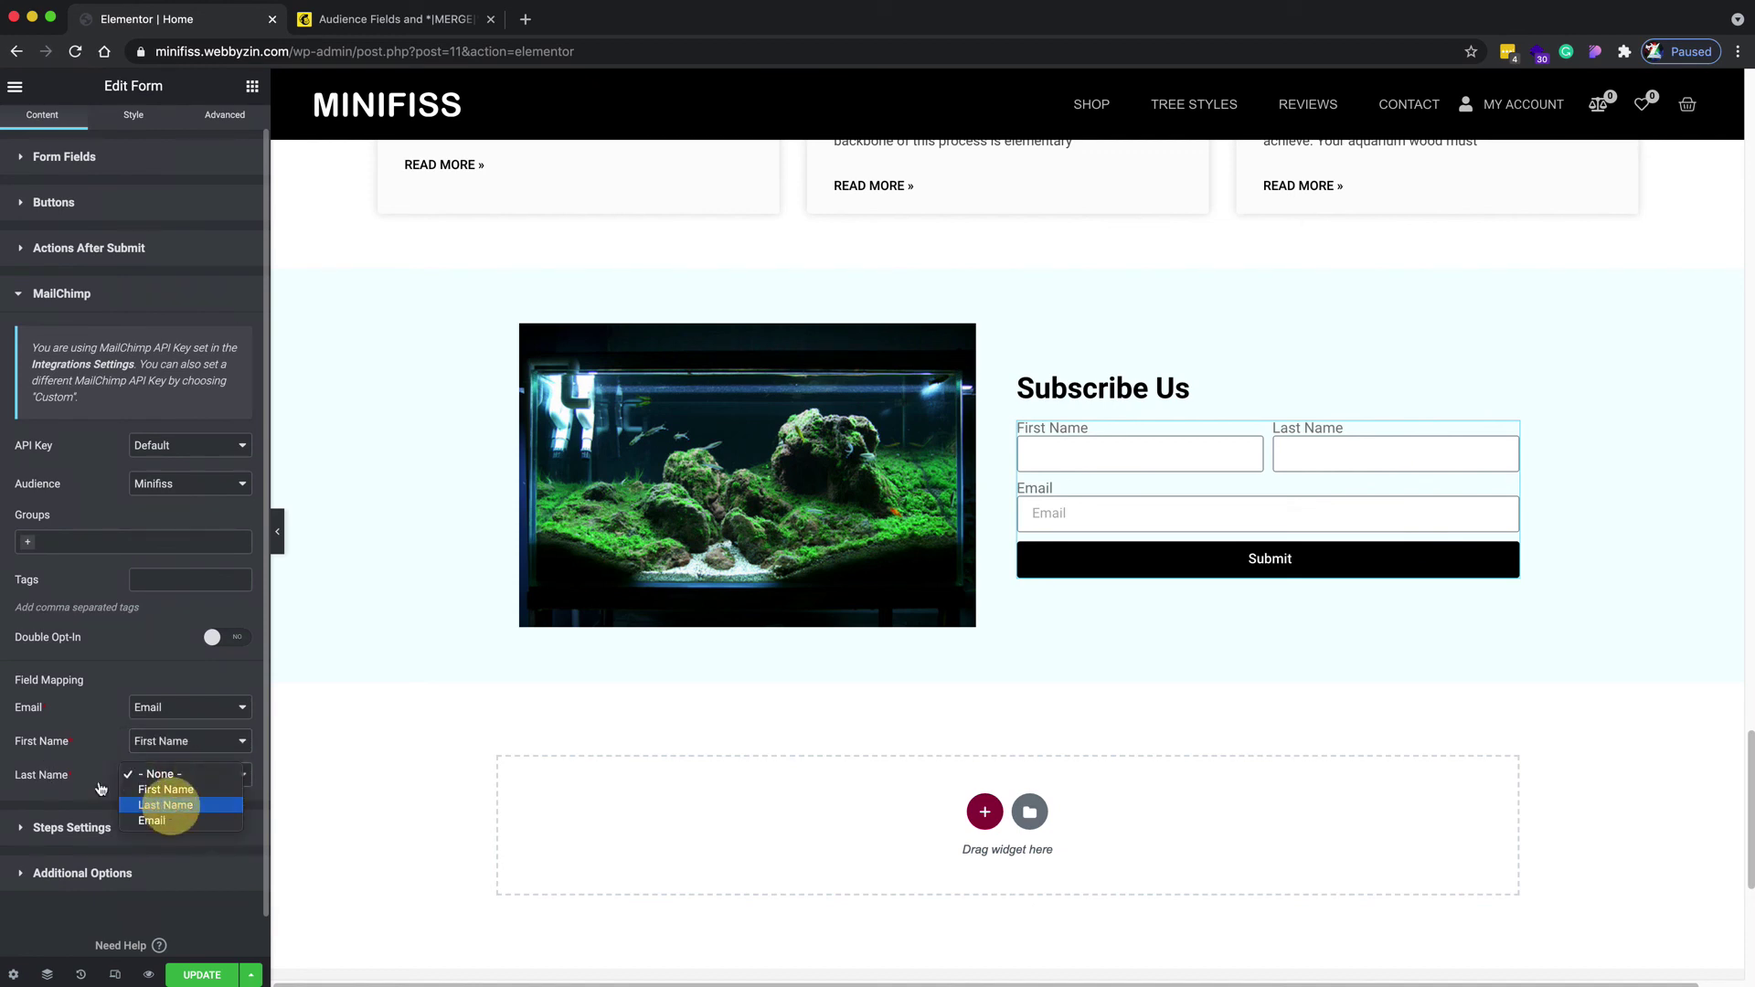
click(166, 804)
scroll(204, 583, down, 1)
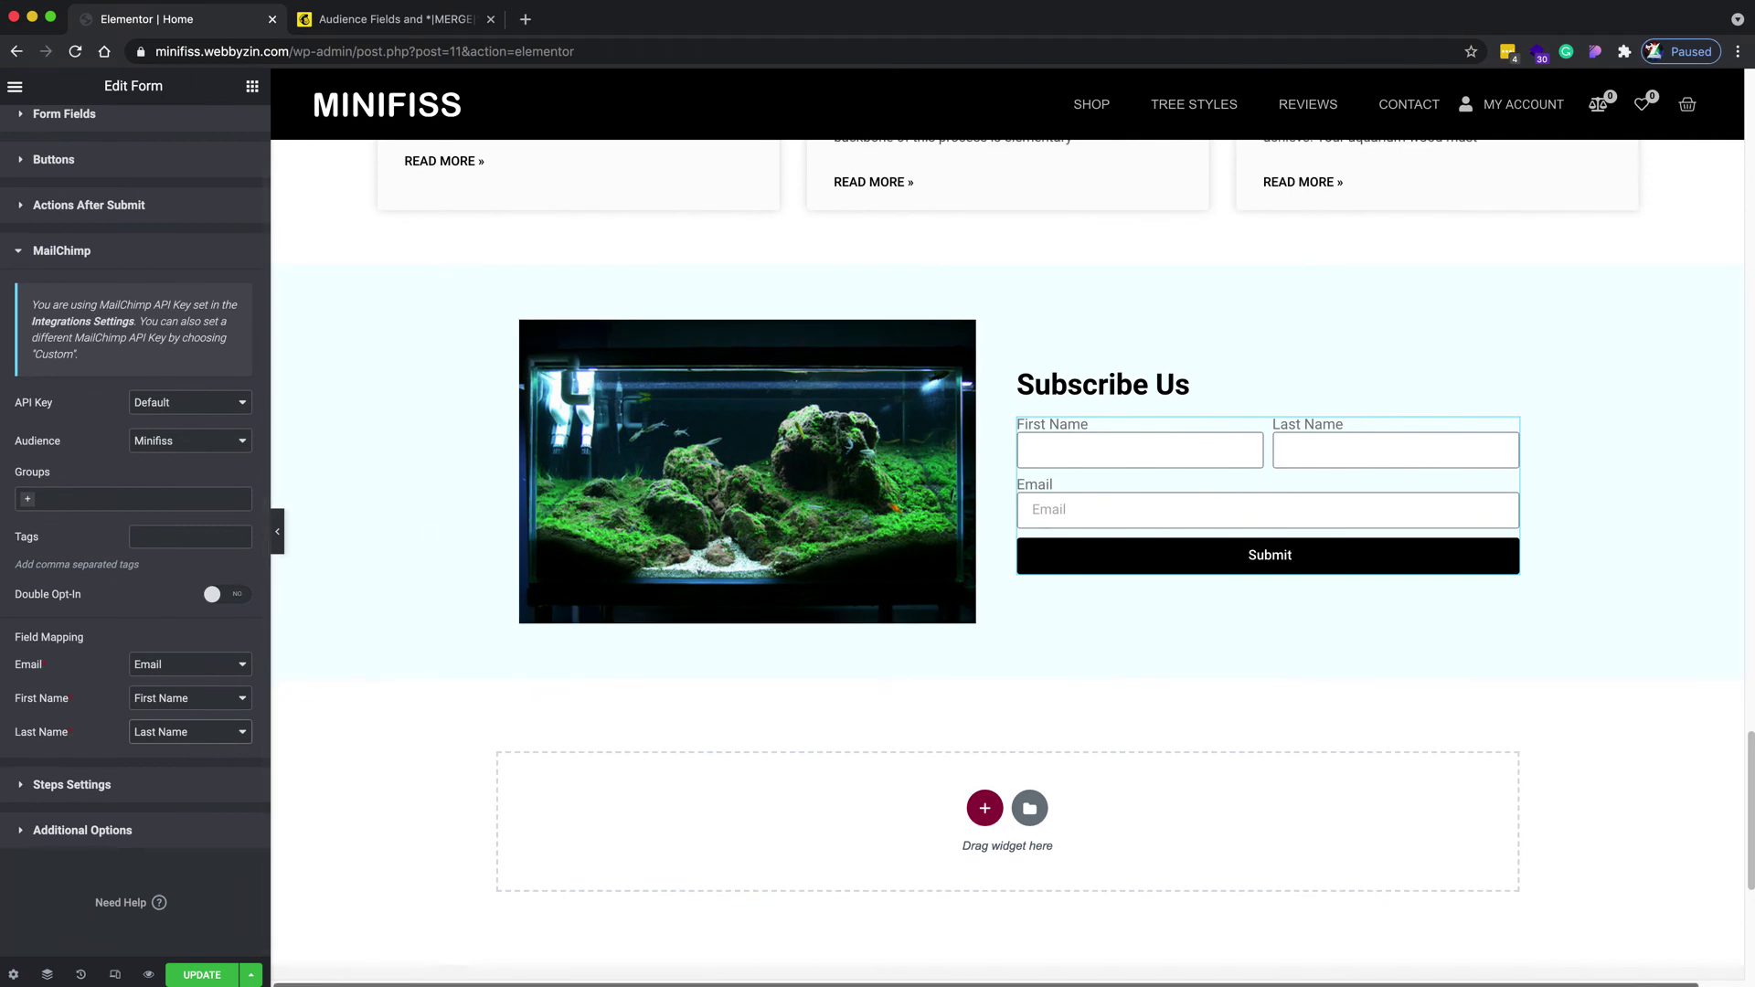
click(208, 974)
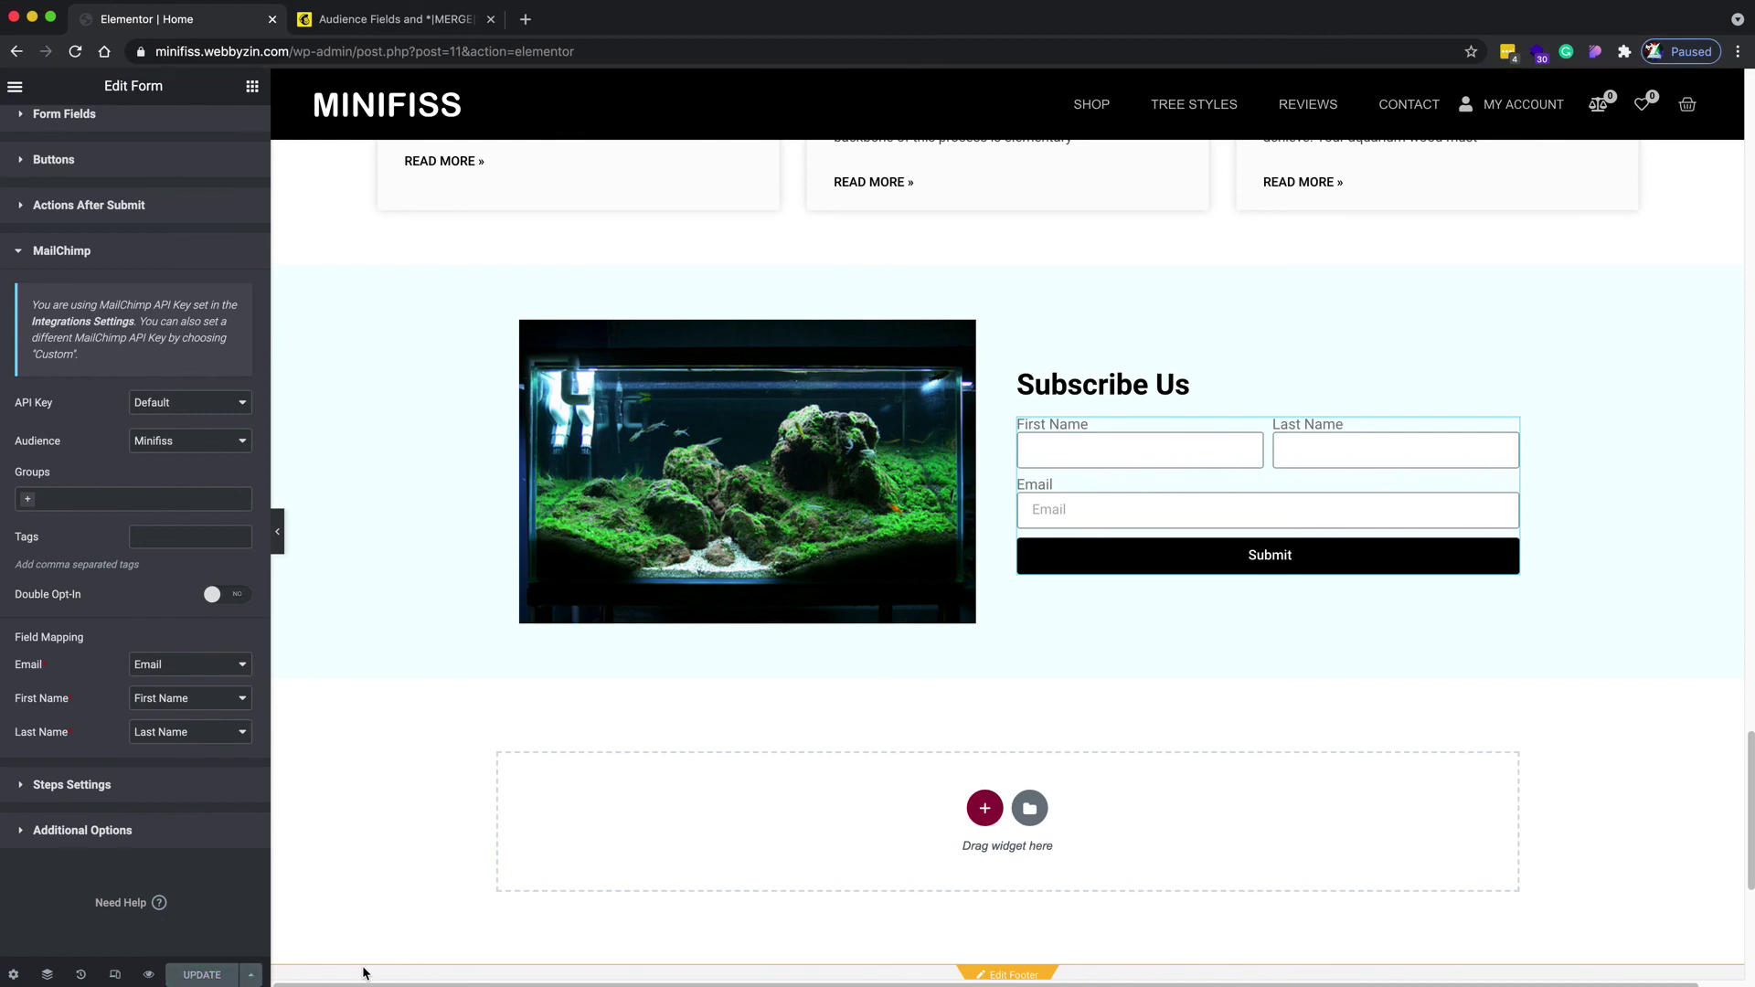
Preview the updated page and scroll to the Subscribe Us form
click(148, 976)
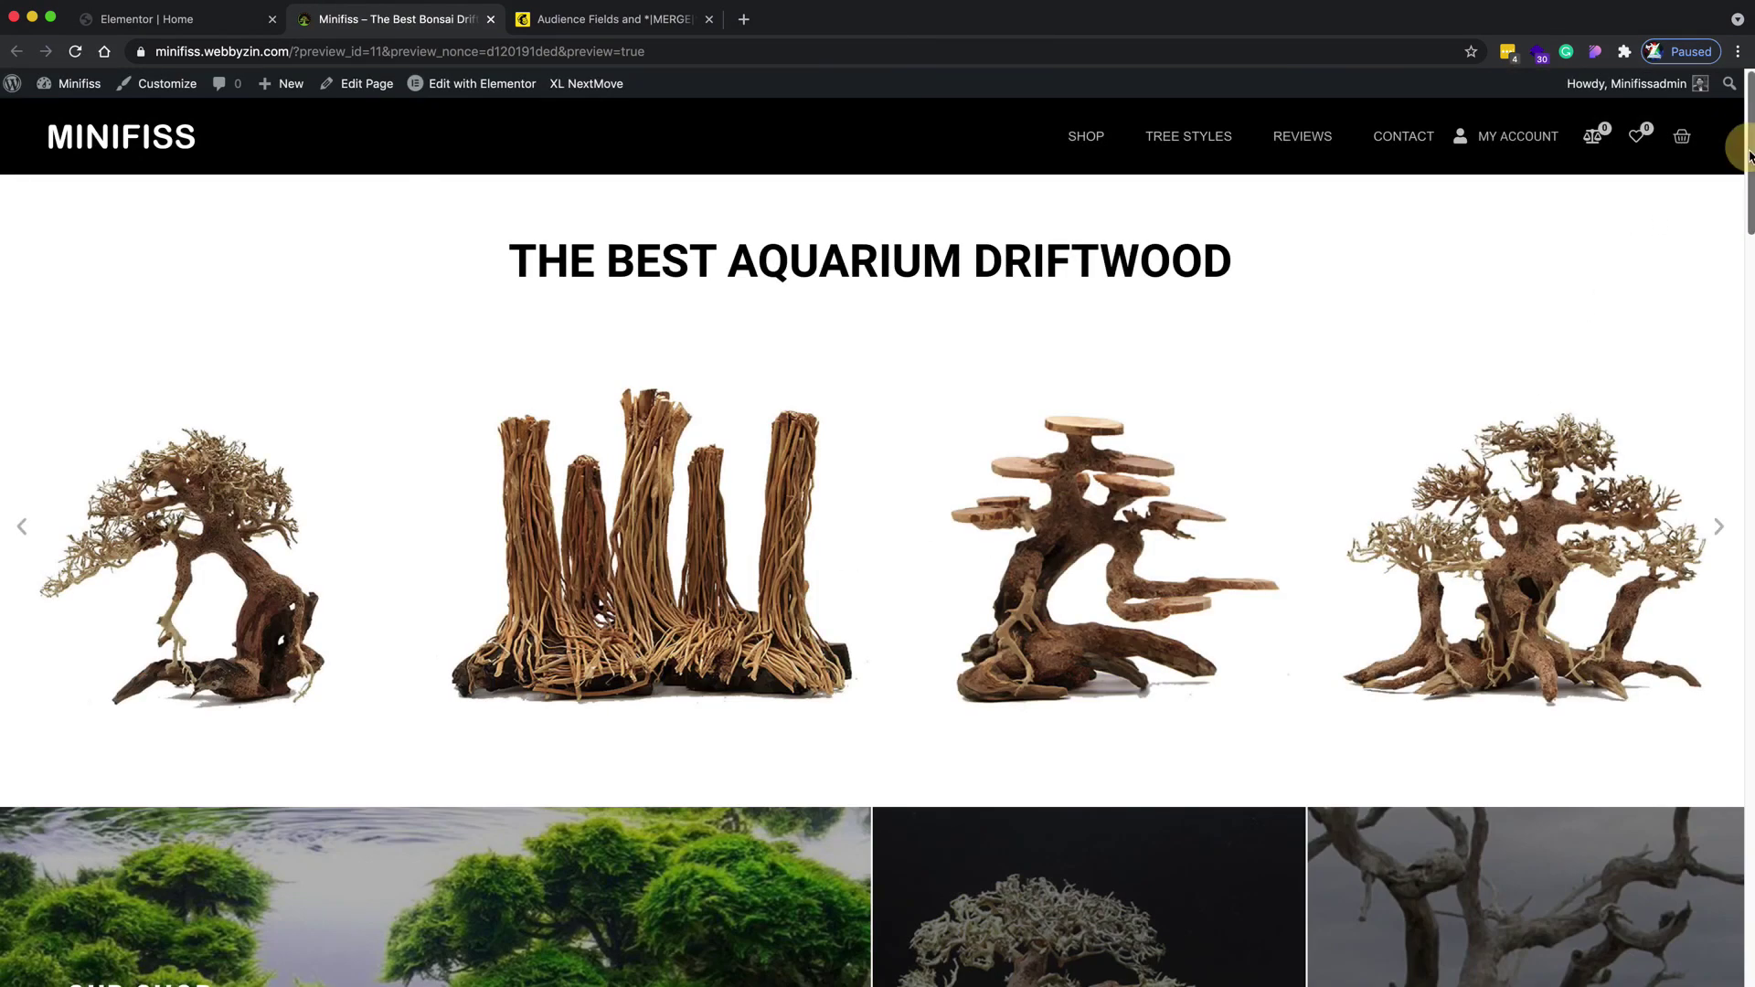
drag(1742, 151, 1728, 337)
scroll(1724, 665, down, 20)
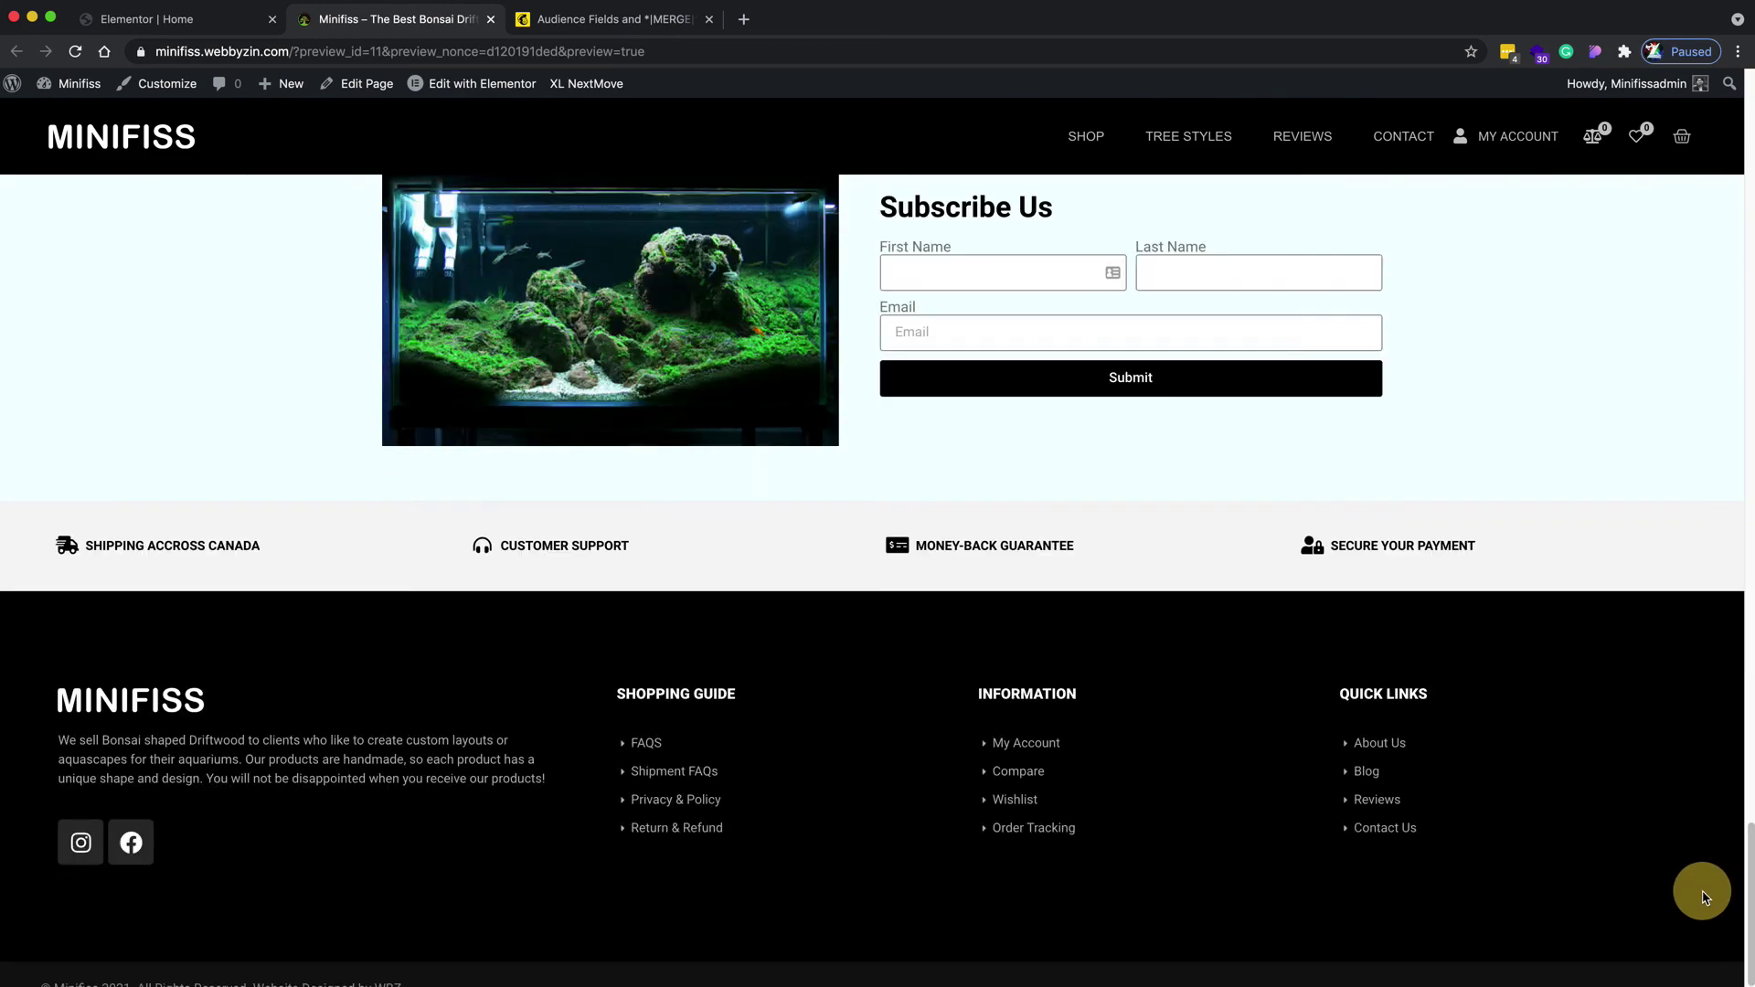
scroll(1066, 555, up, 2)
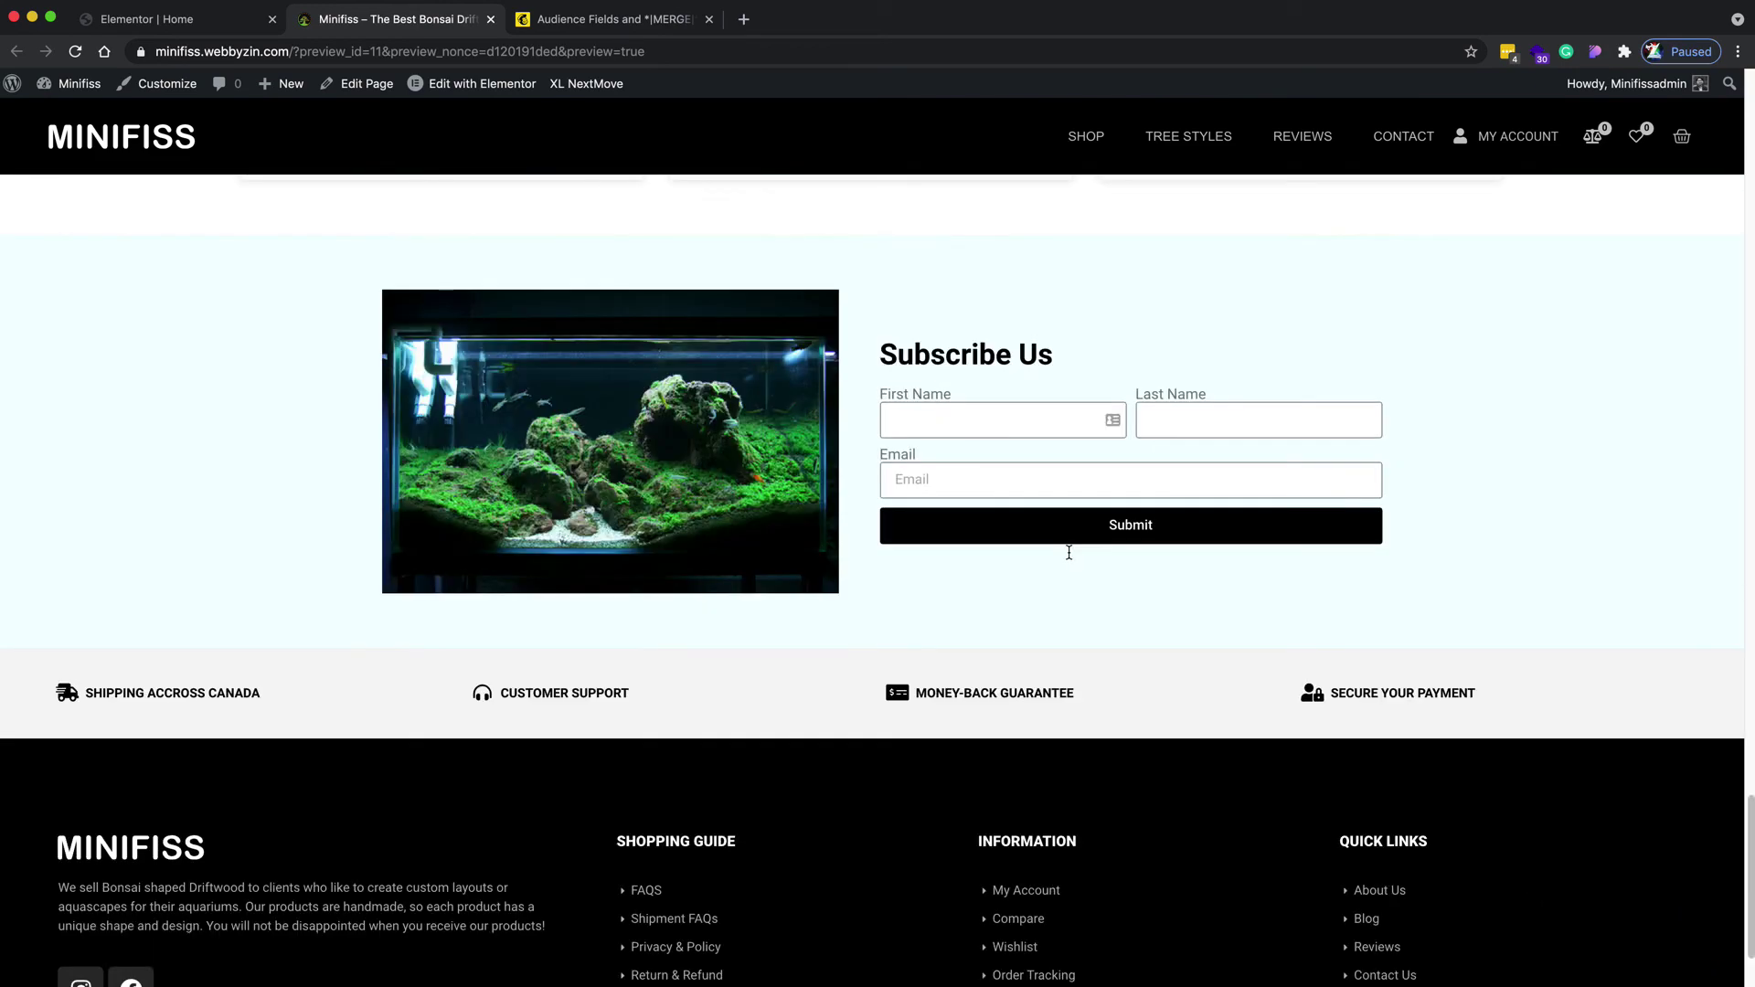
Submit the Subscribe Us form with test name and e-mail details, confirming the success message
click(1097, 420)
click(1005, 479)
text(hee)
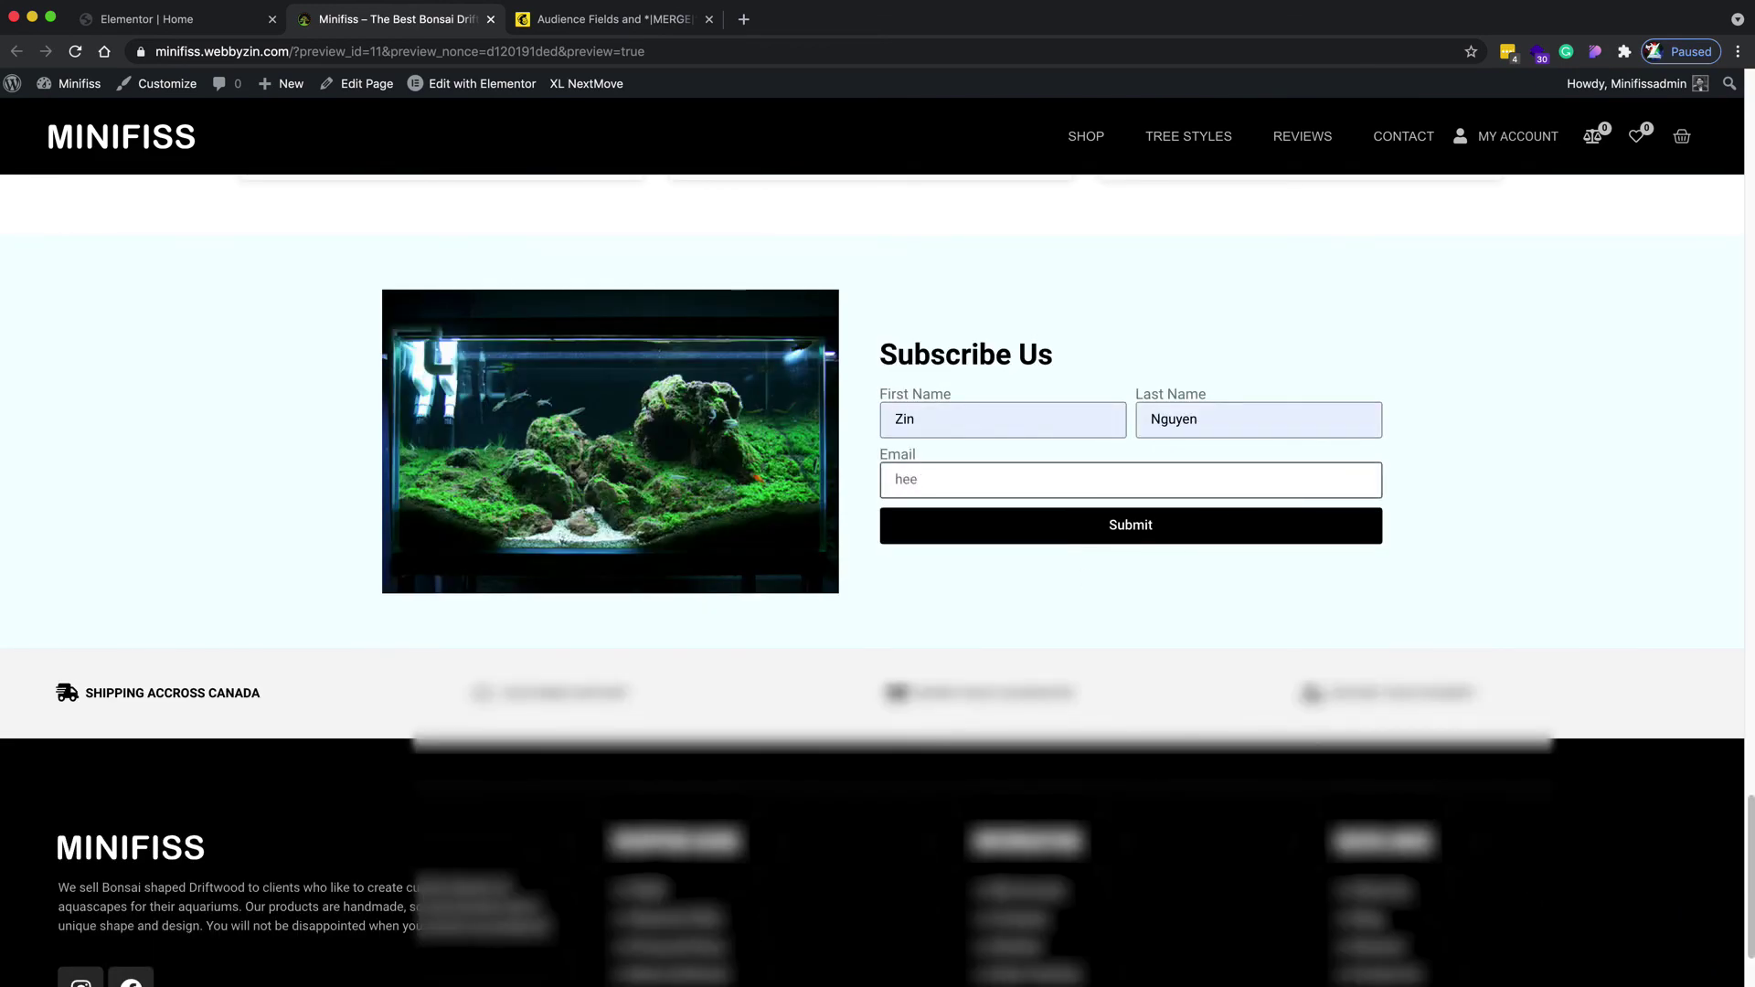
key(BackSpace)
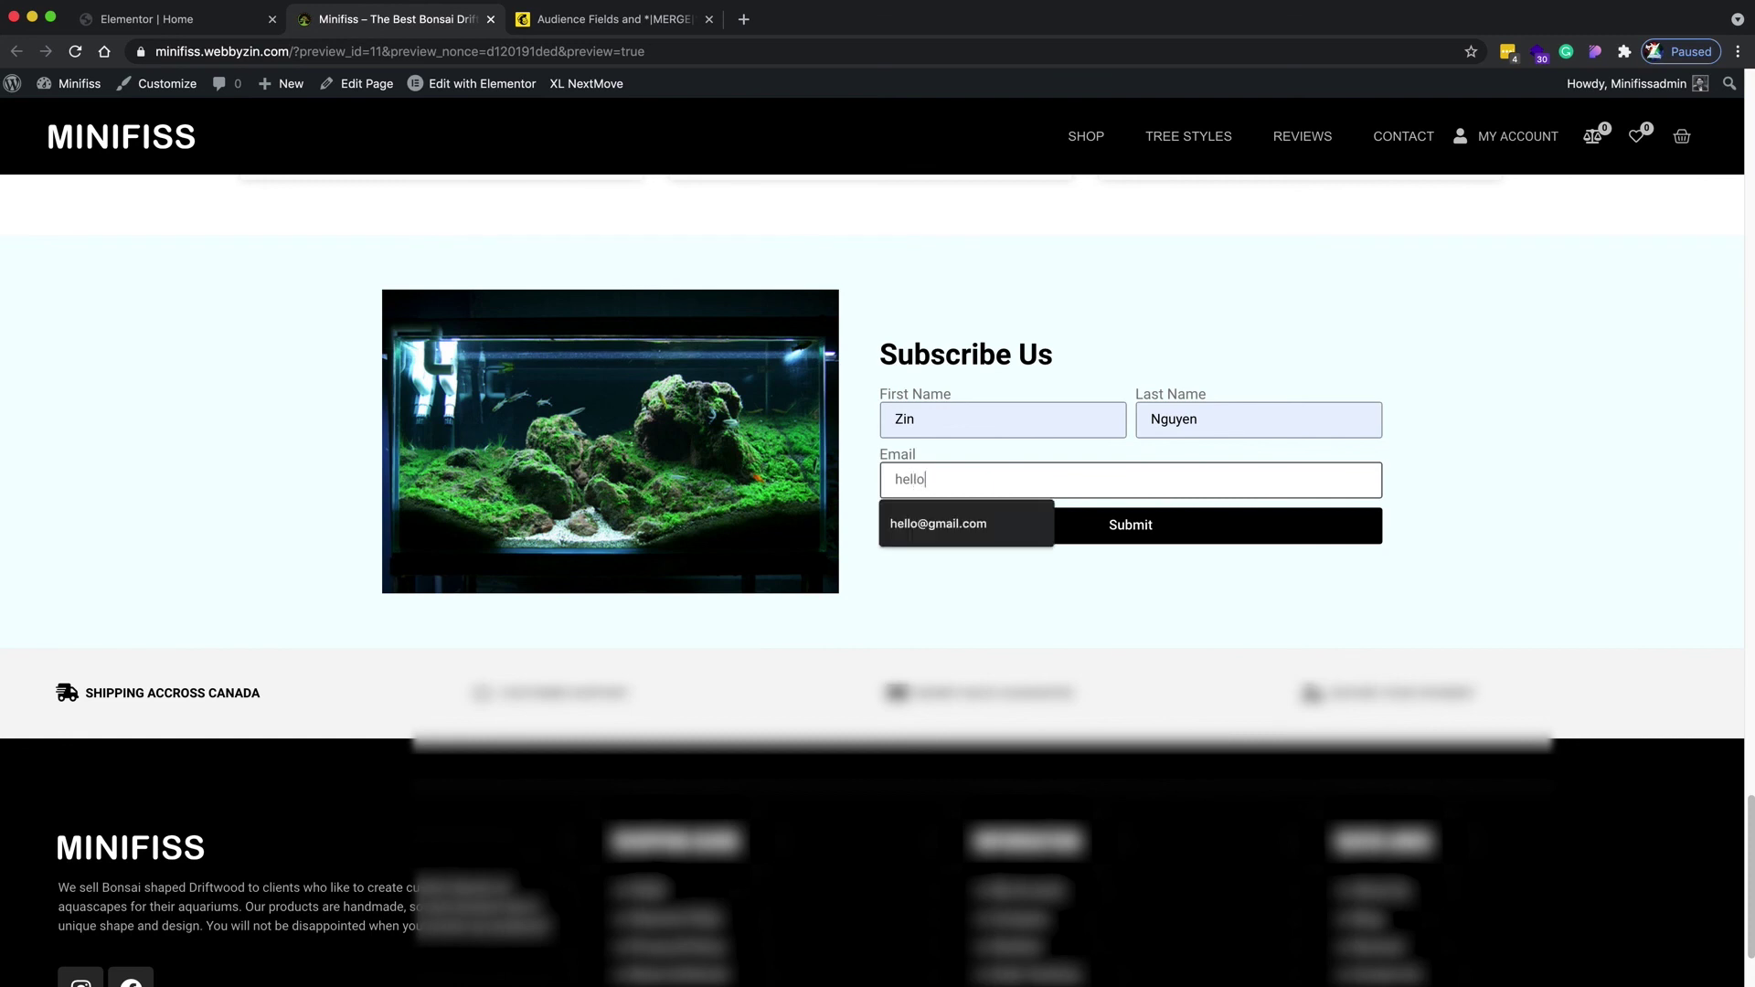
text(llo)
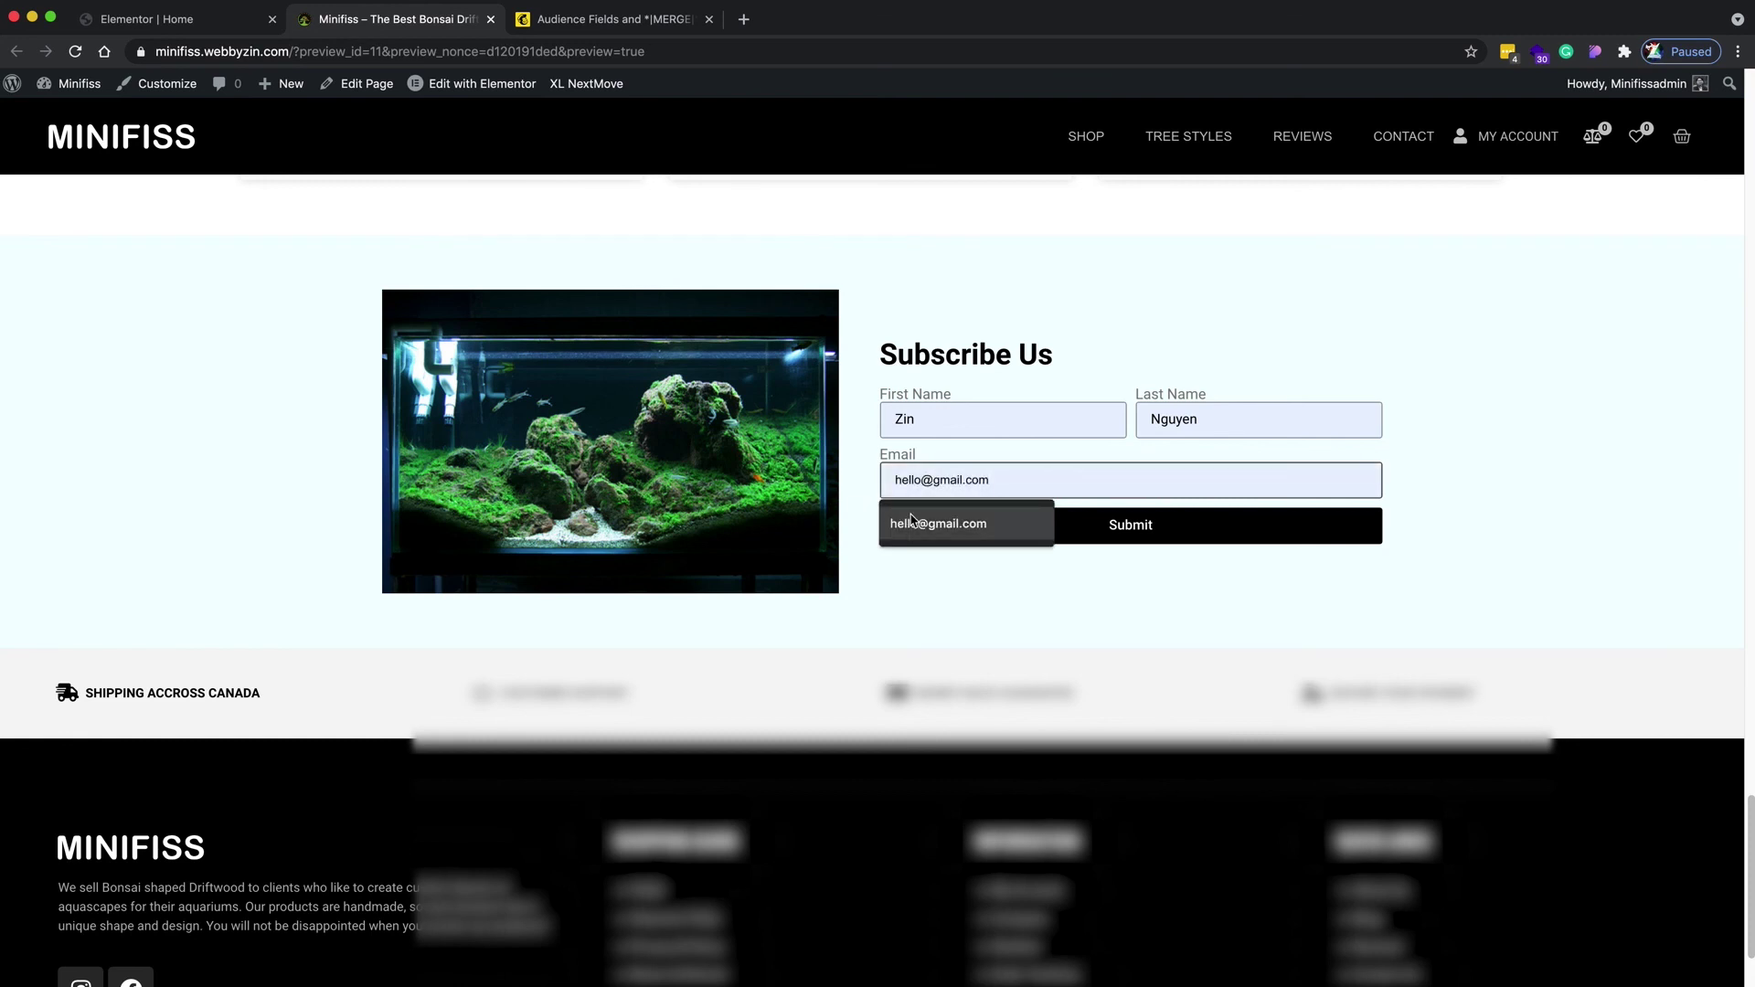
click(937, 512)
click(1043, 523)
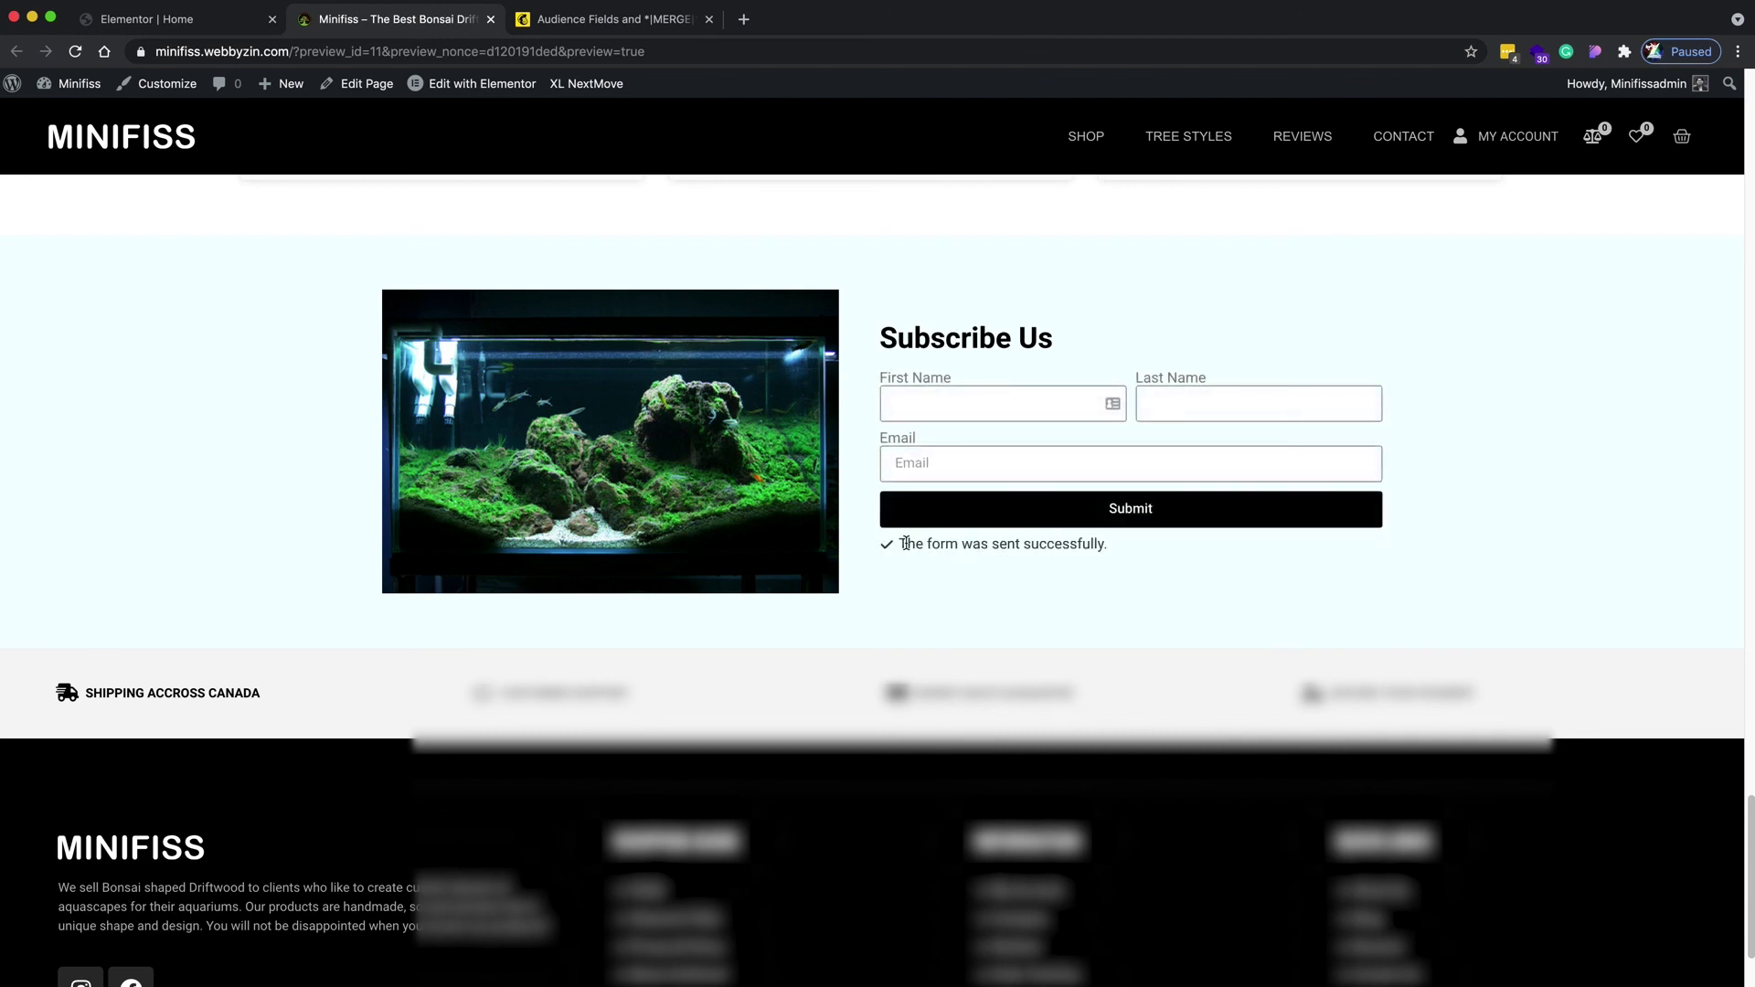
triple_click(1109, 545)
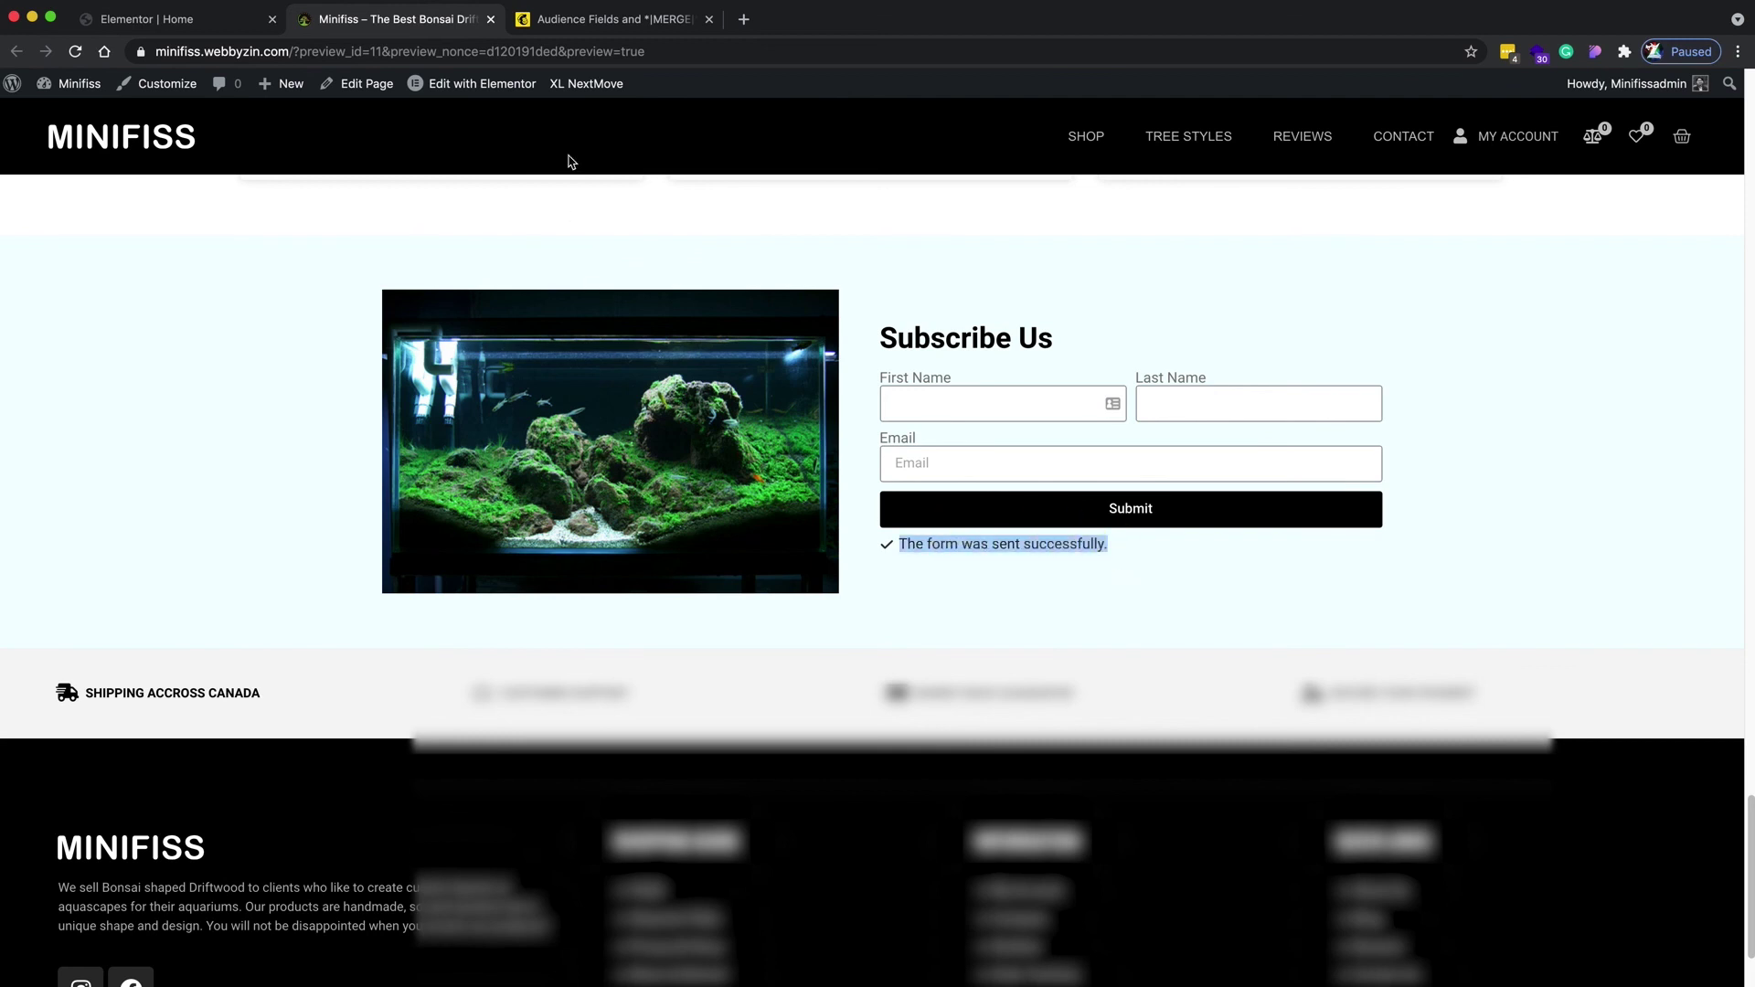
click(594, 20)
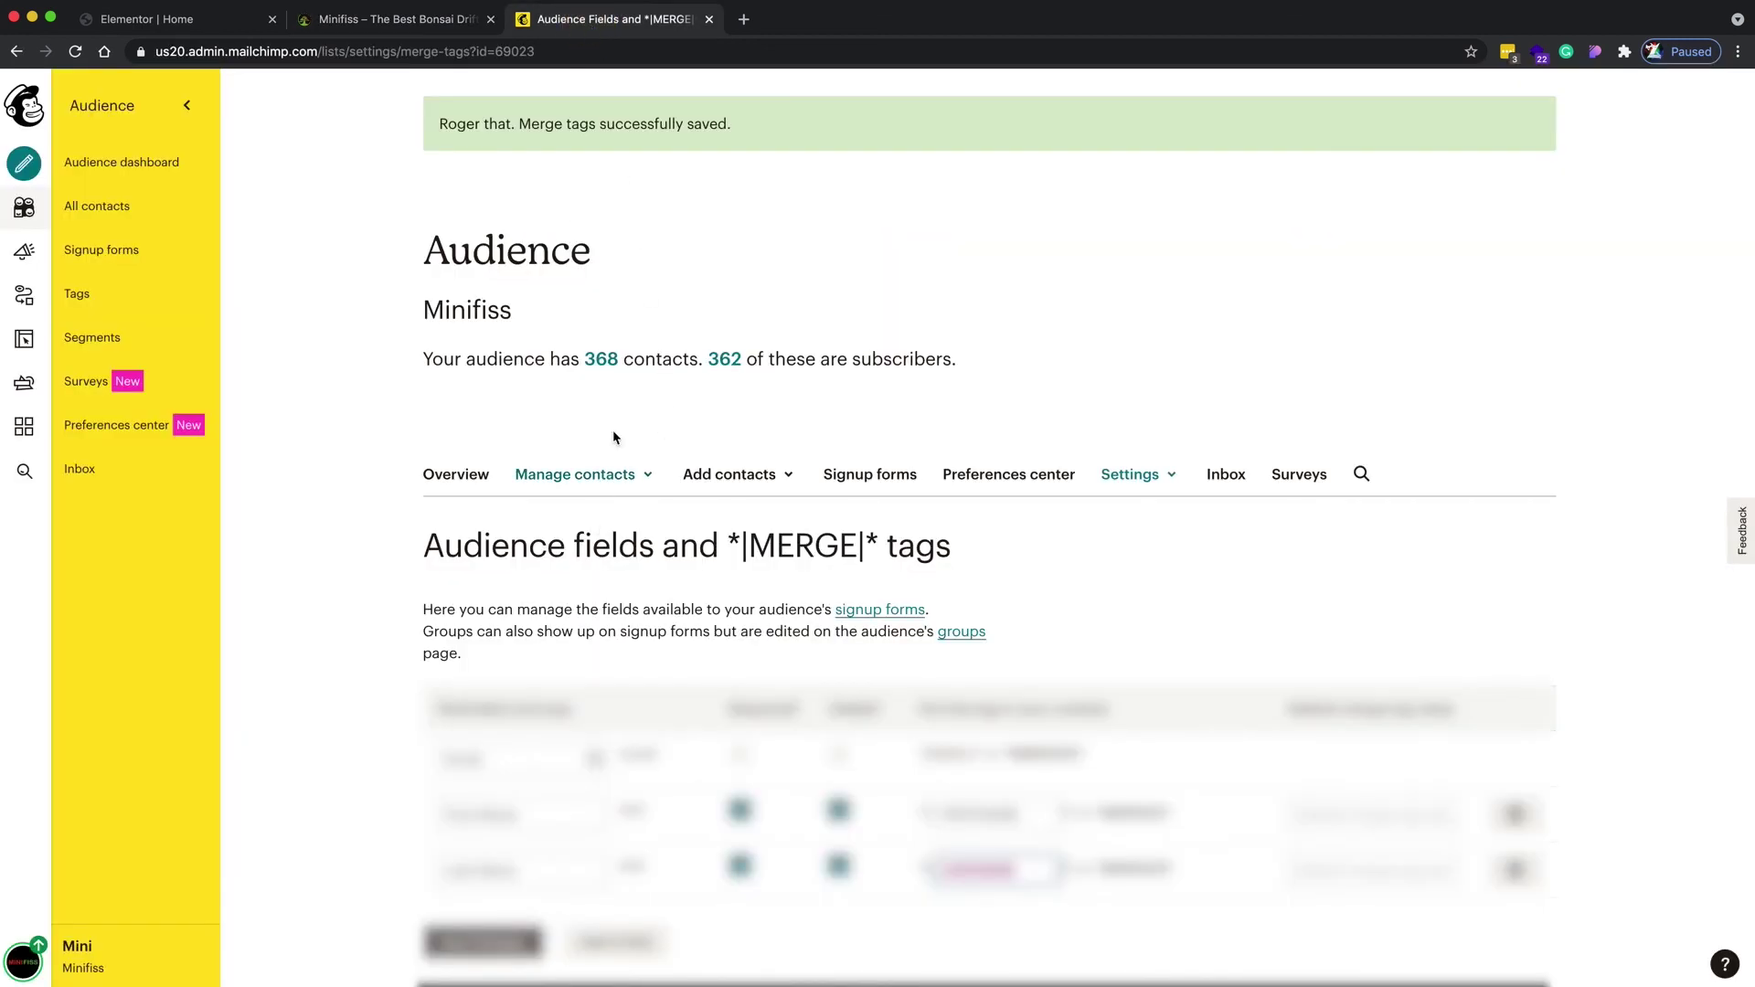
Open the audience's All contacts list and select the new test subscriber at the top
click(592, 360)
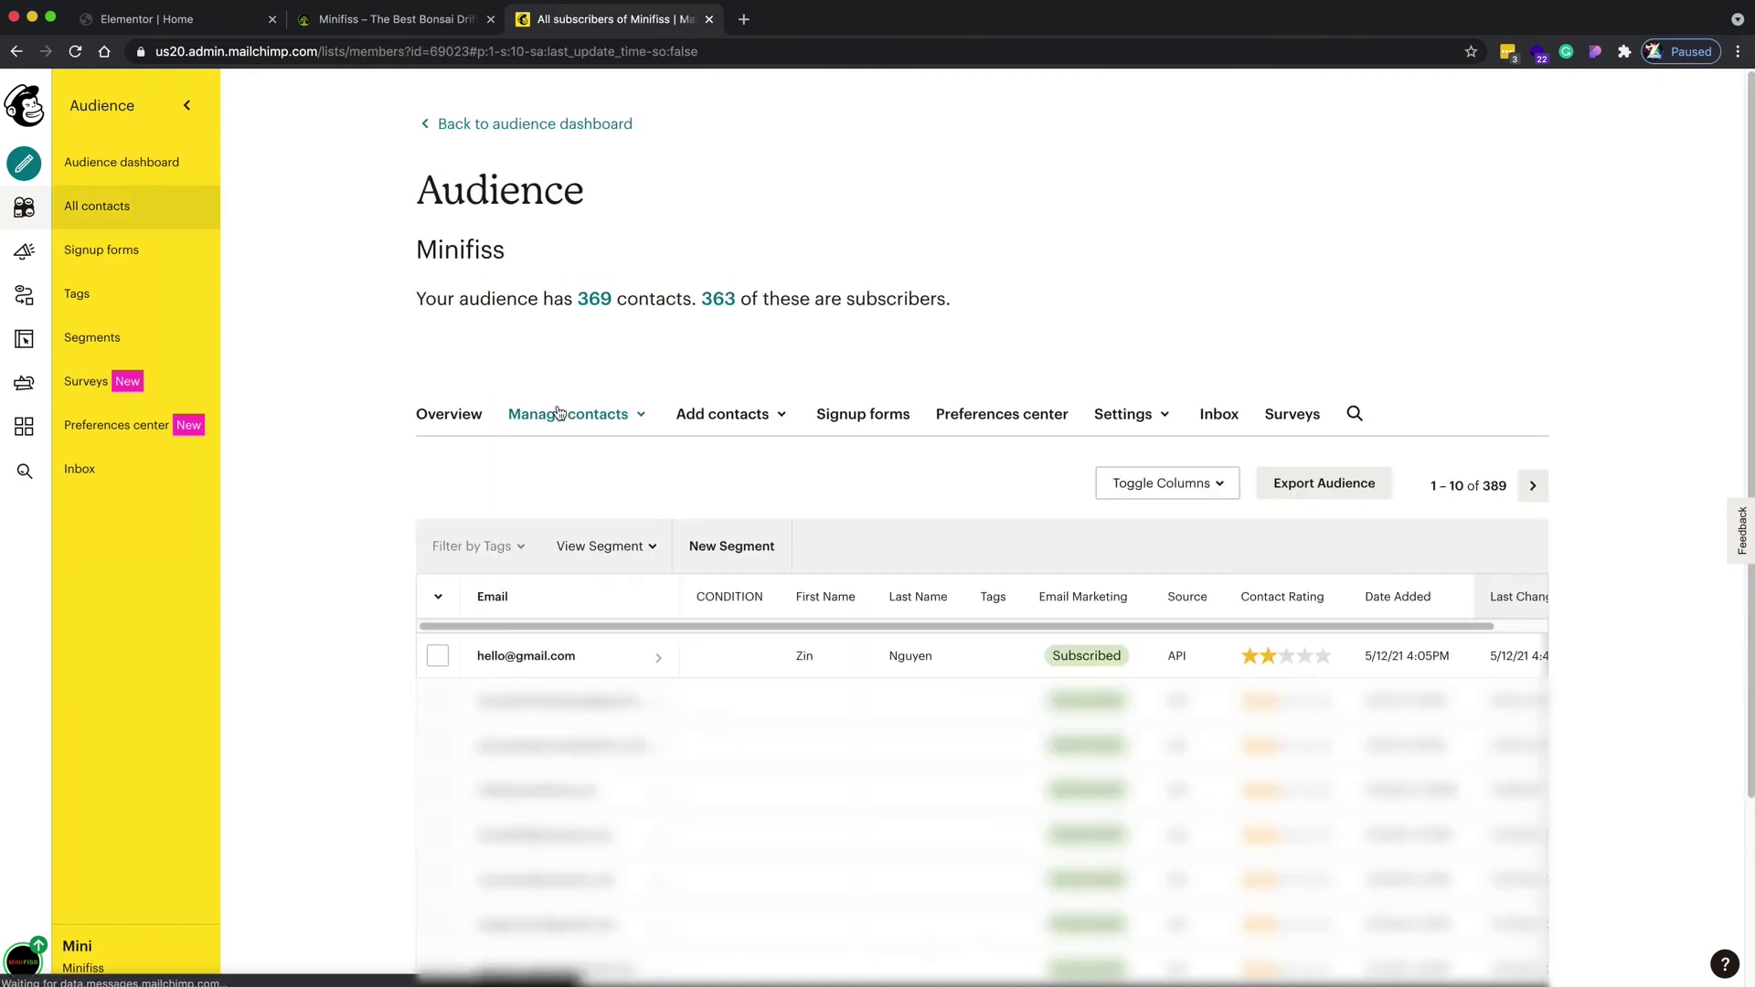
click(437, 658)
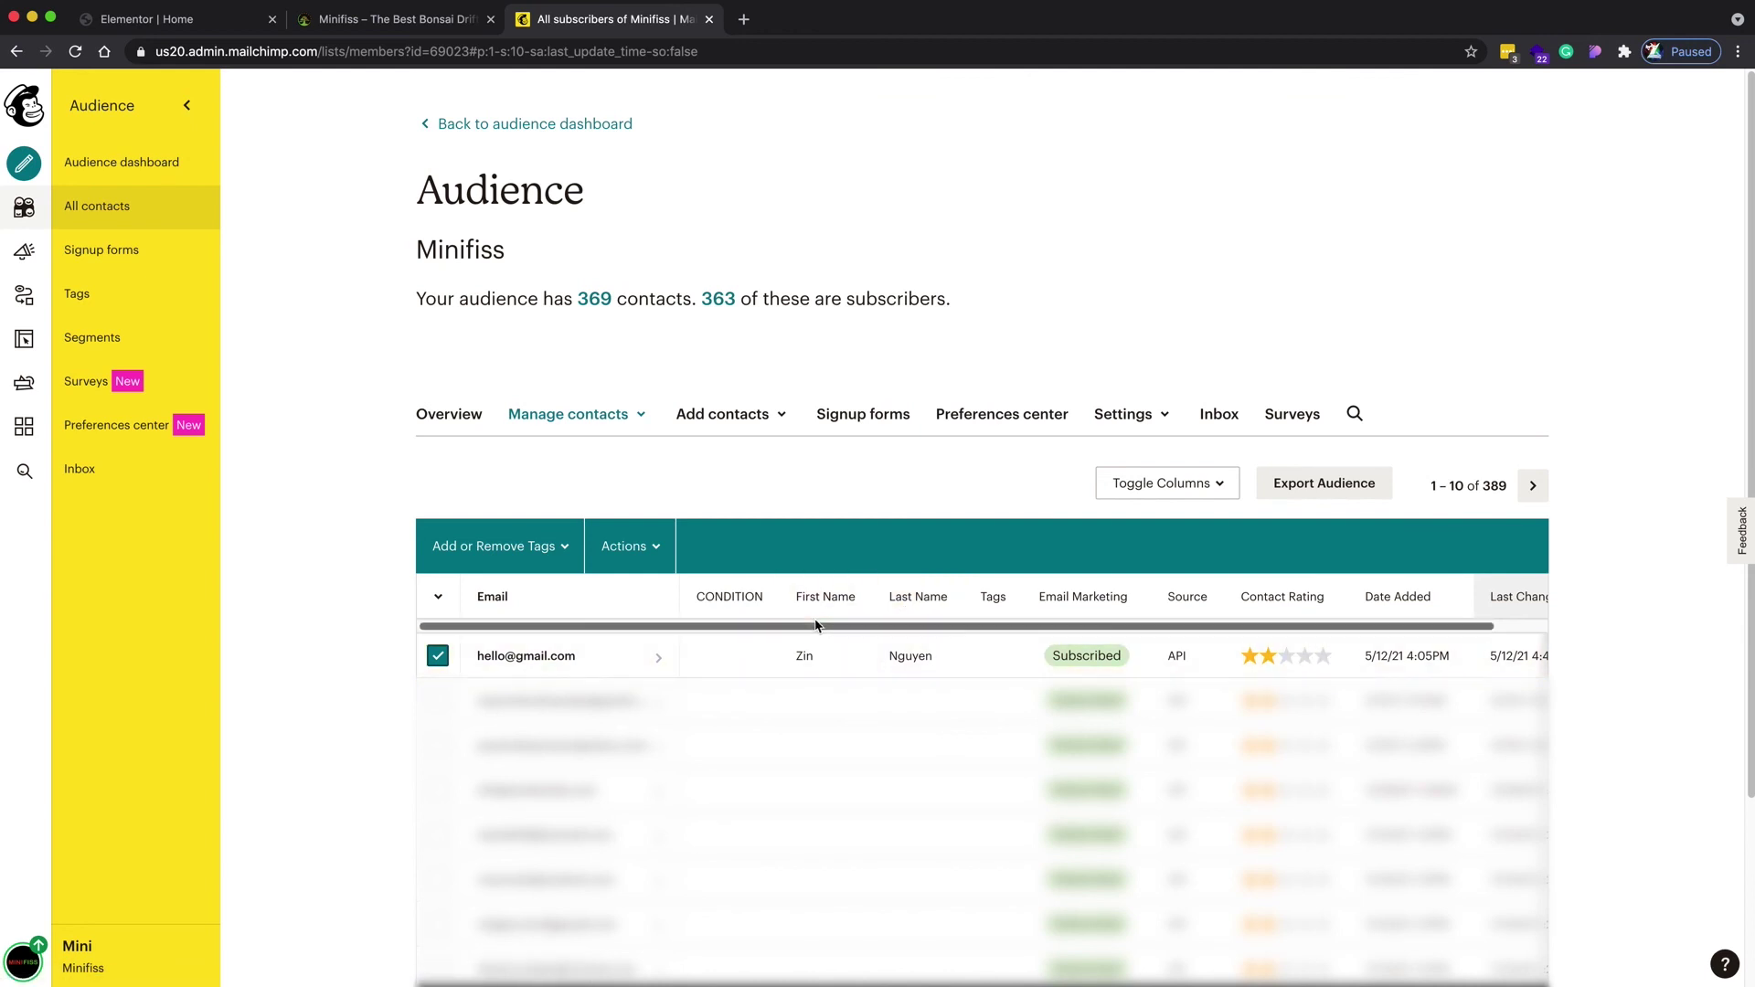
Return to the Elementor editor and view the live Minifiss homepage from its menu
click(382, 22)
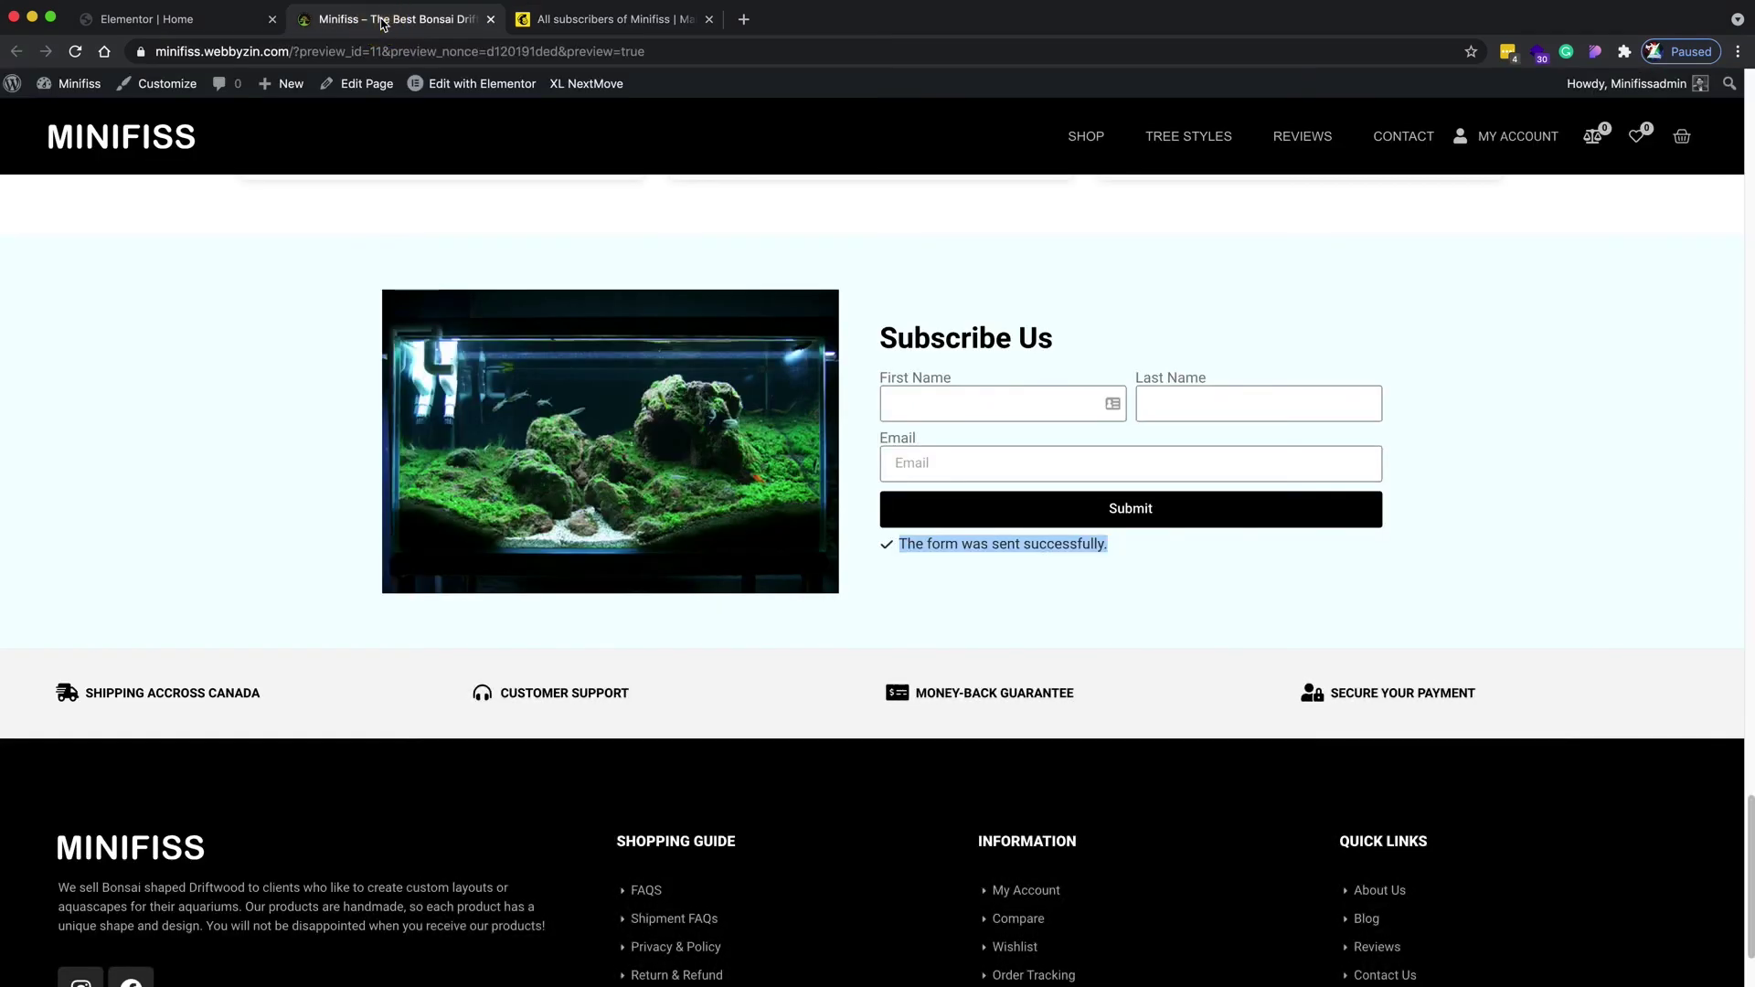
click(216, 26)
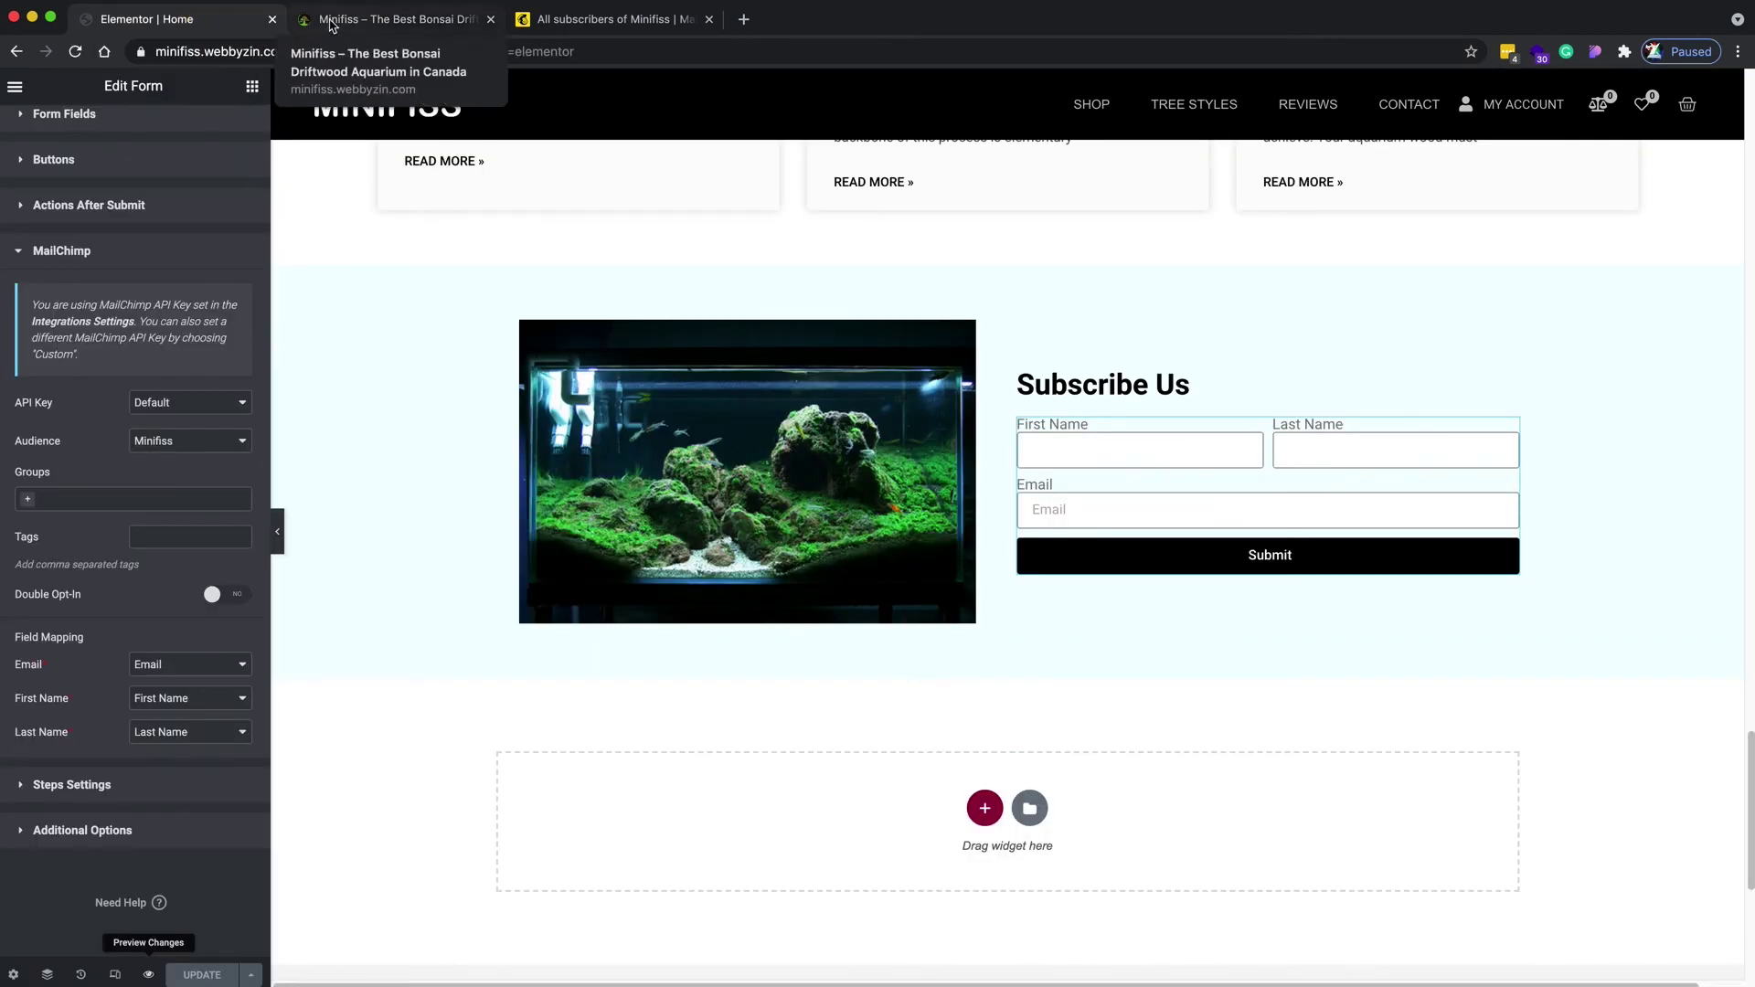
click(15, 89)
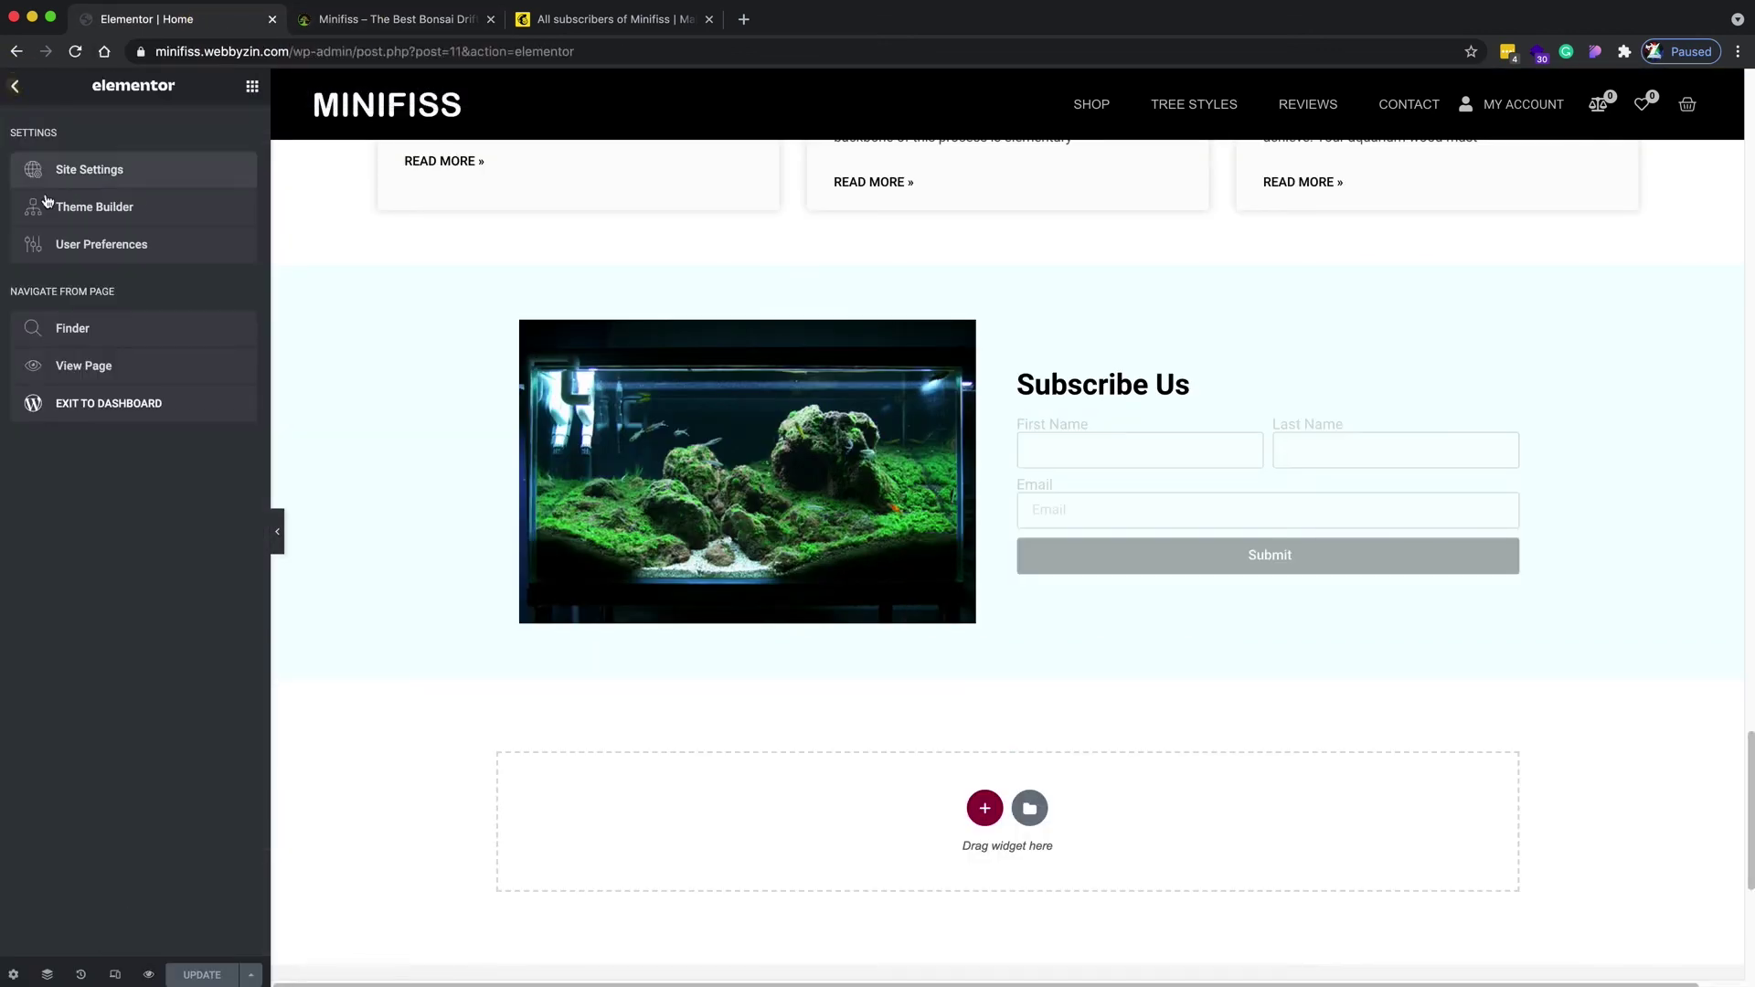
click(100, 366)
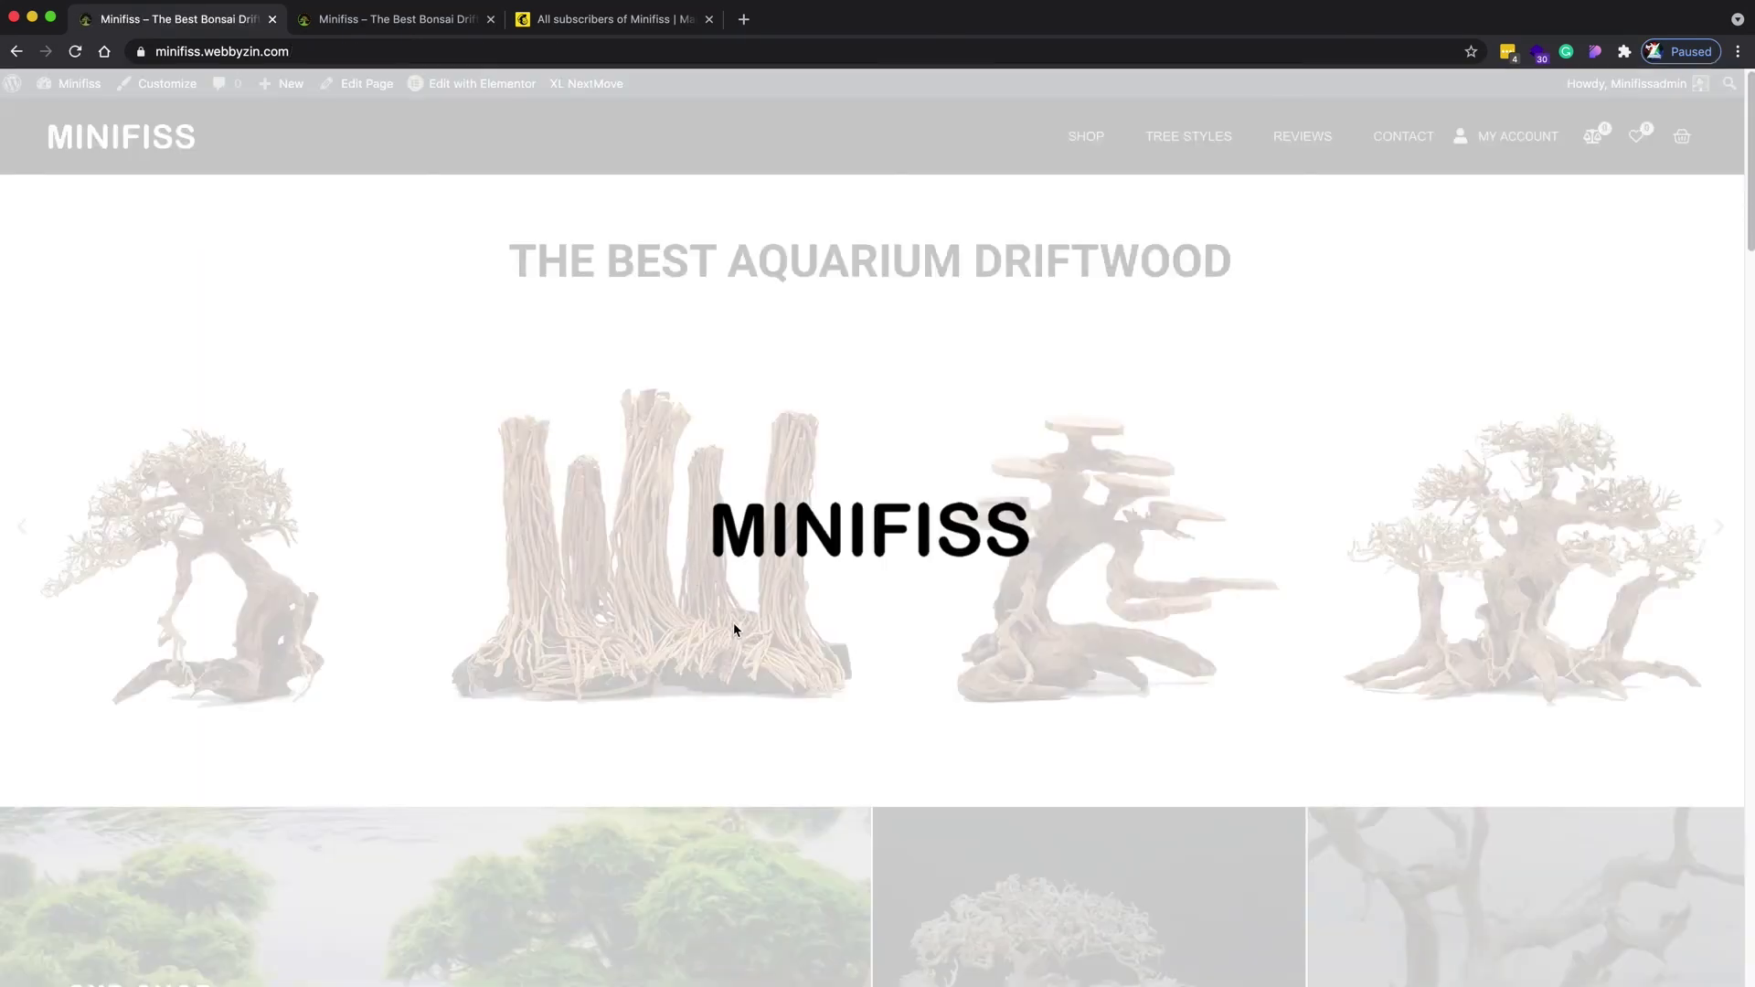
scroll(734, 629, down, 1)
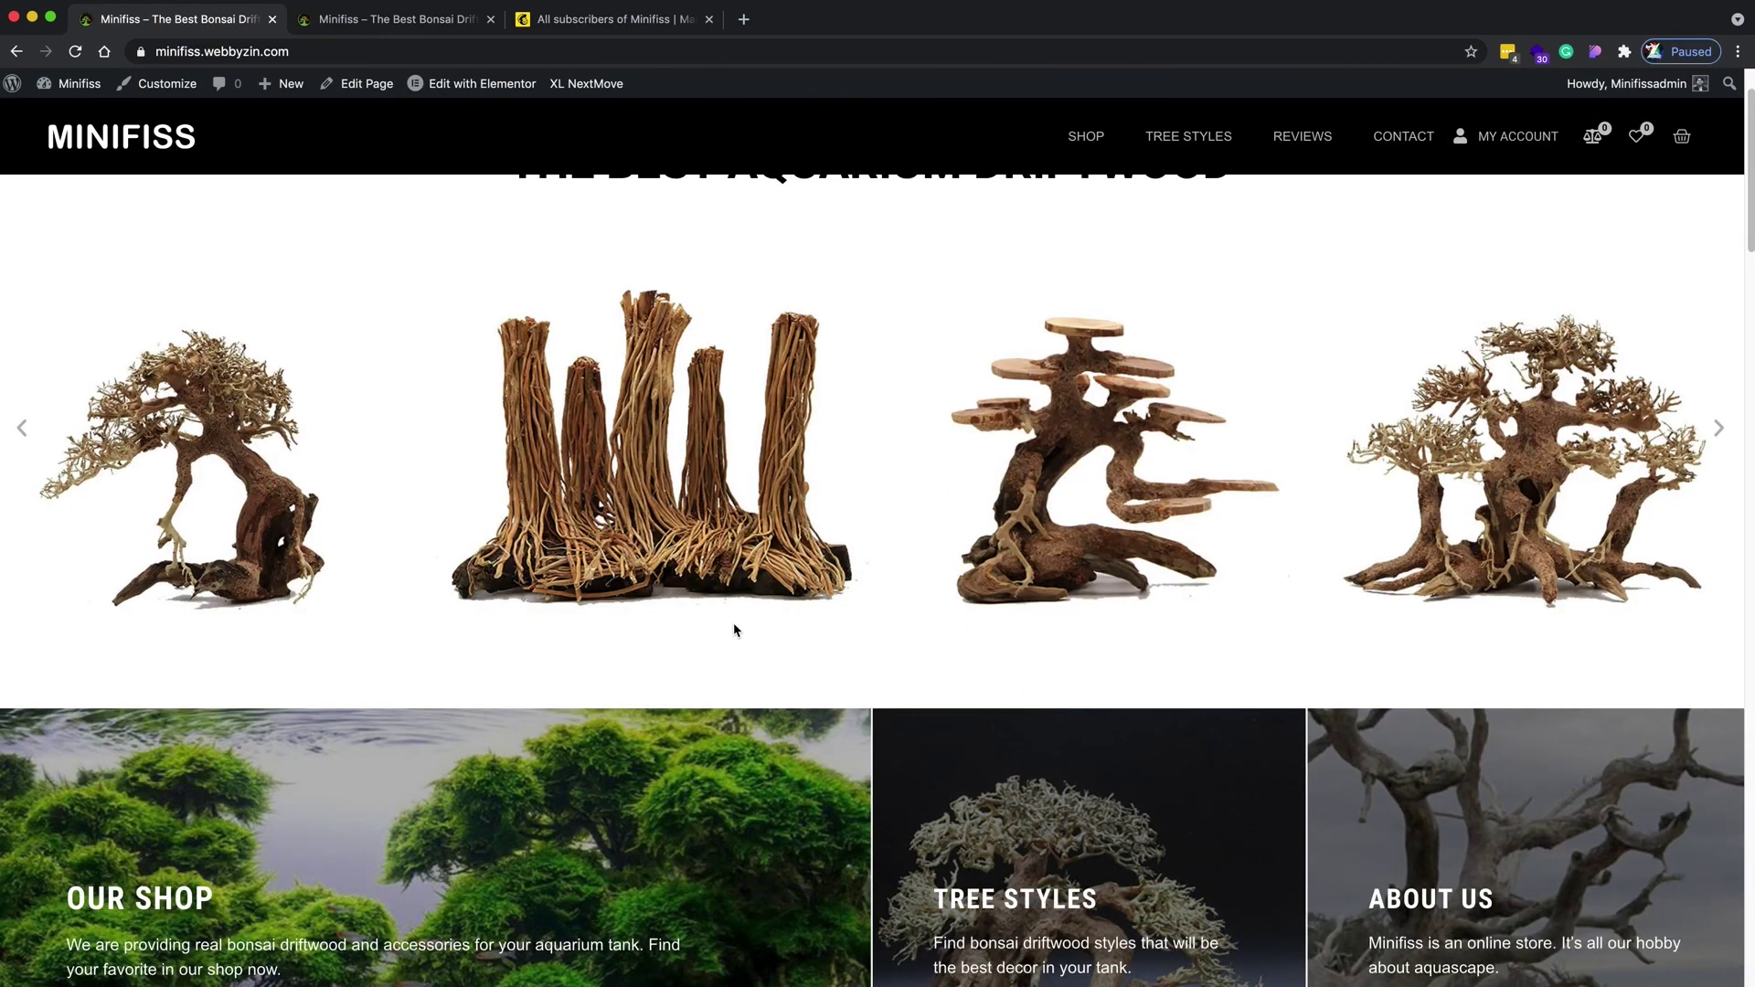